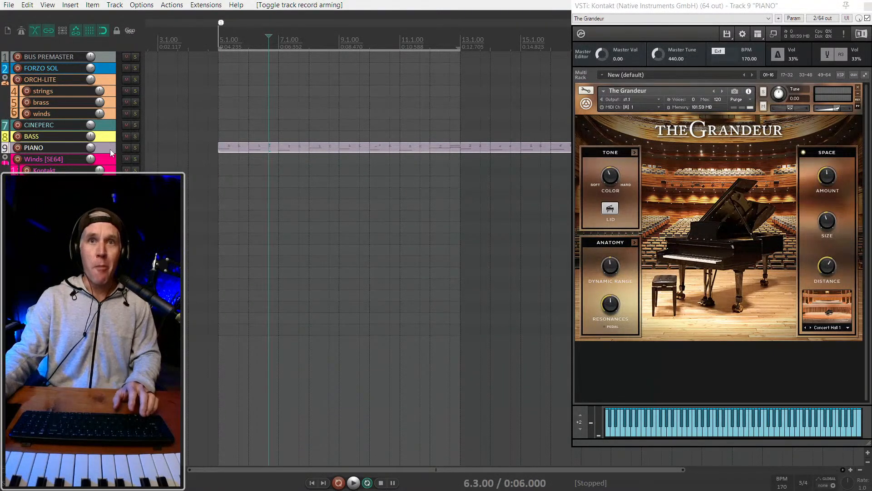
Expand the PIANO track's height in the arrangement and select its MIDI item.
left_click(109, 149)
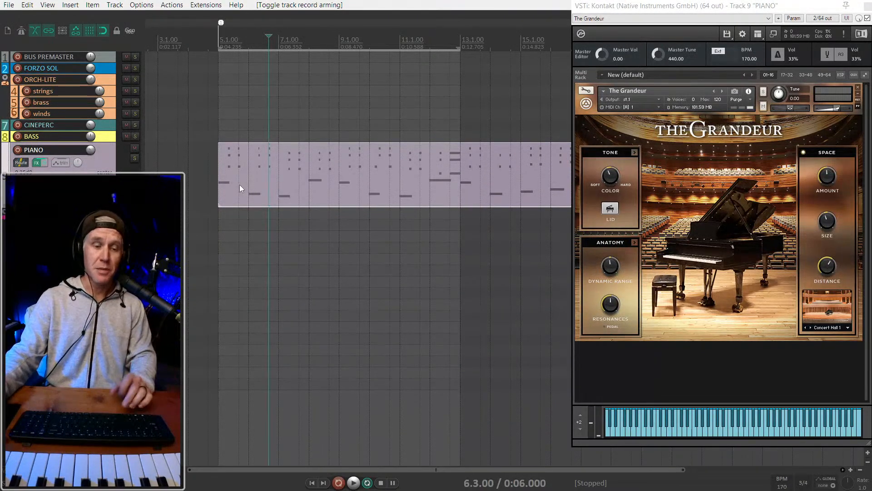
left_click(217, 195)
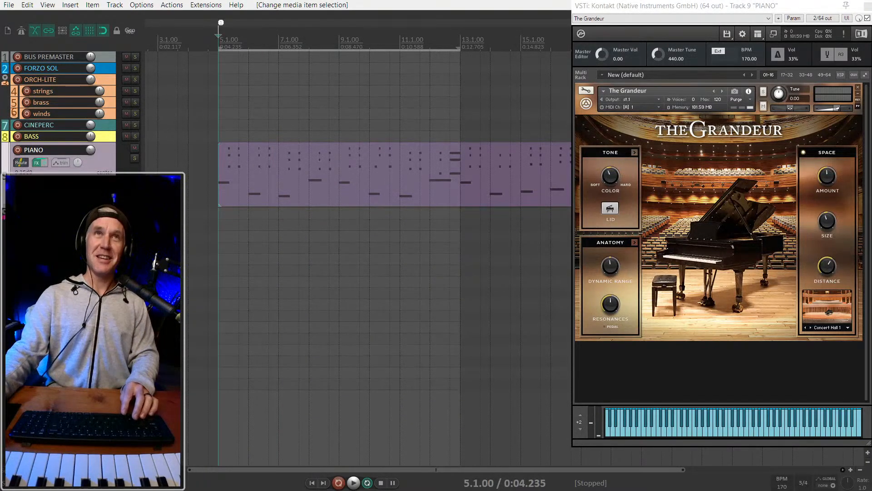
scroll(207, 180, "down", 2)
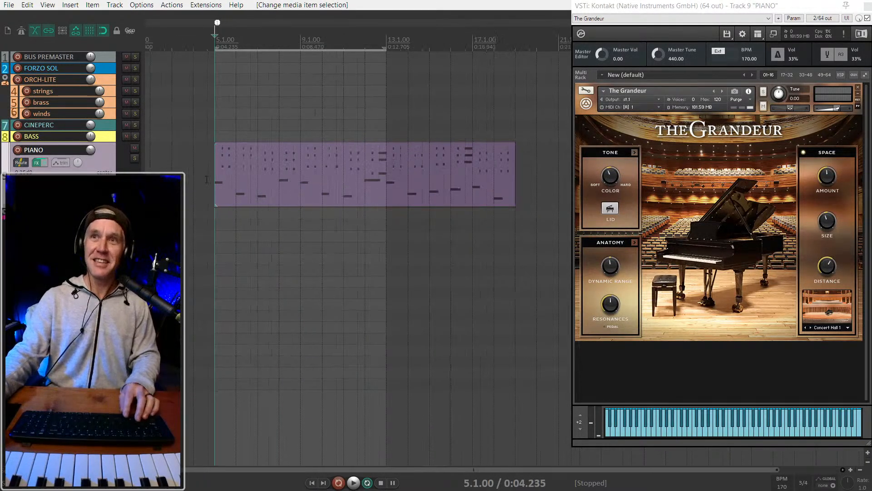
scroll(204, 180, "up", 2)
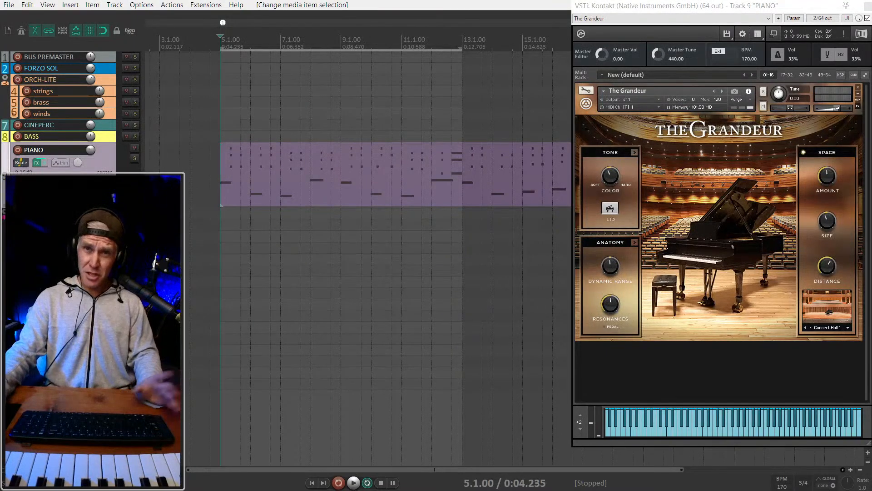
left_click(225, 186)
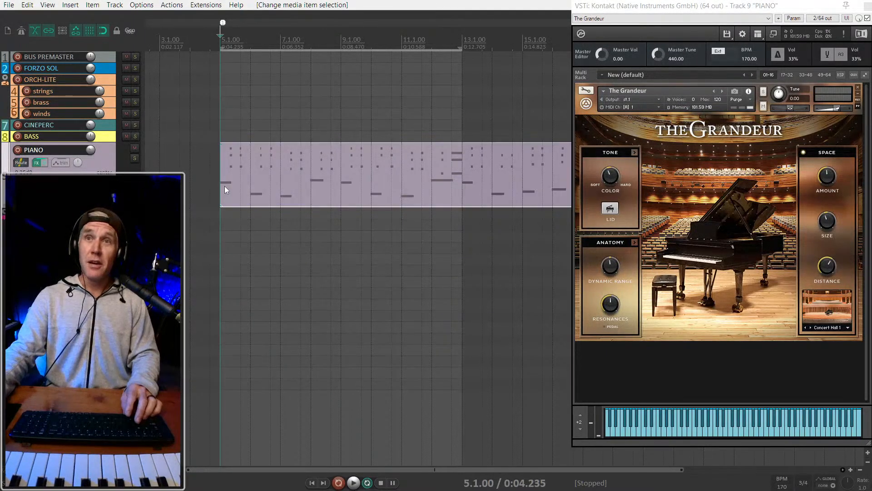
Set the loop points to the selected PIANO item and extend the time selection's end to about bar 24.
scroll(225, 186, "down", 2)
left_click(470, 171)
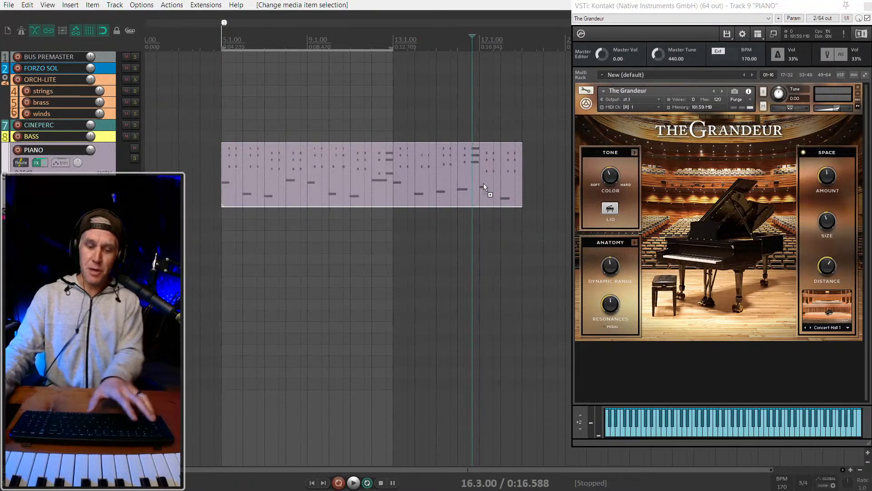
key("ctrl+l")
scroll(490, 183, "down", 3)
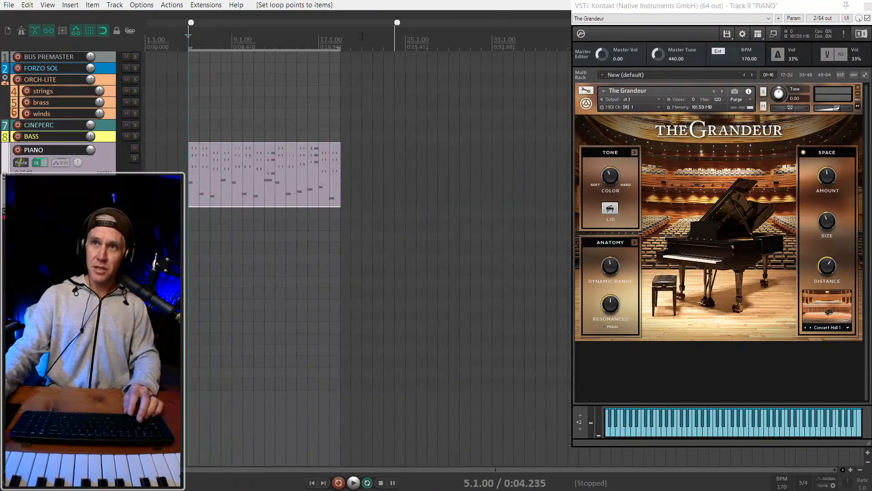
left_click_drag(338, 48, 394, 48)
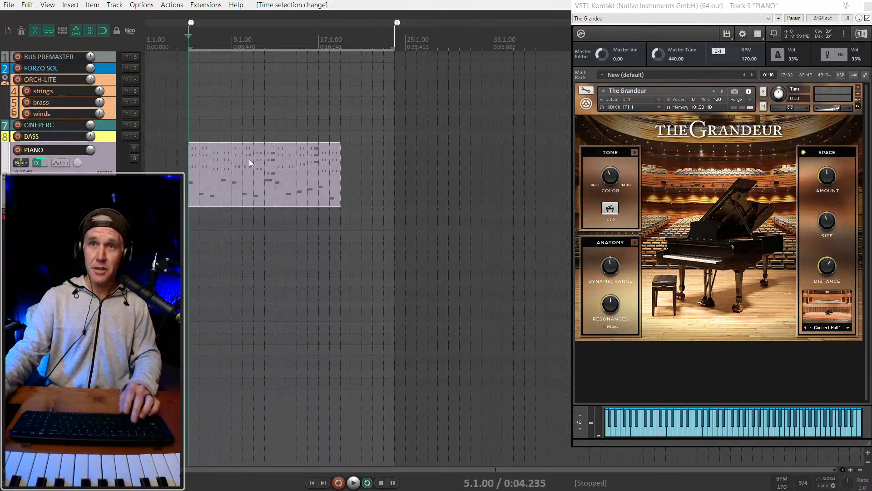
Place the edit cursor at 5.1.00 and play back the PIANO item to review it, stopping after bar 17.
left_click(317, 173)
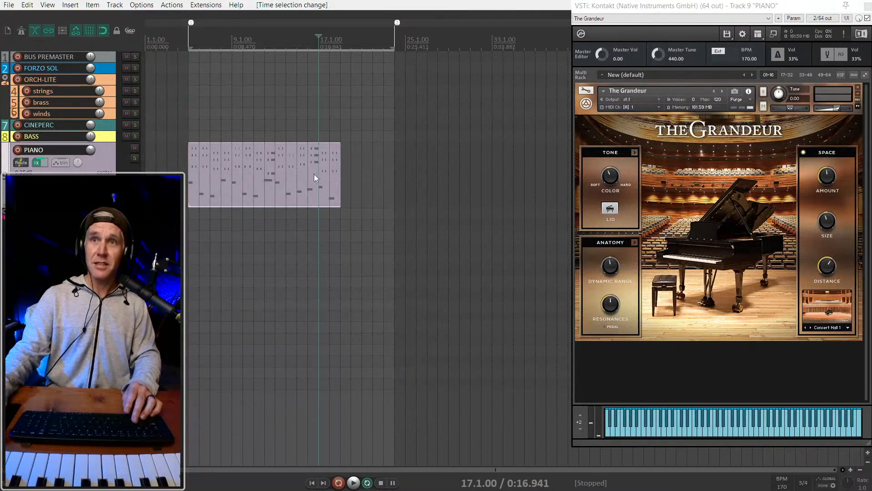
left_click(311, 174)
scroll(310, 173, "up", 2)
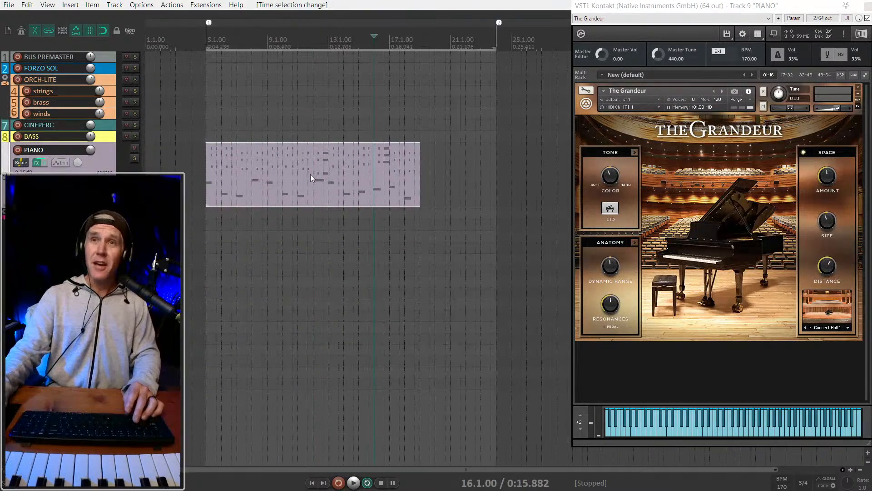
left_click(212, 168)
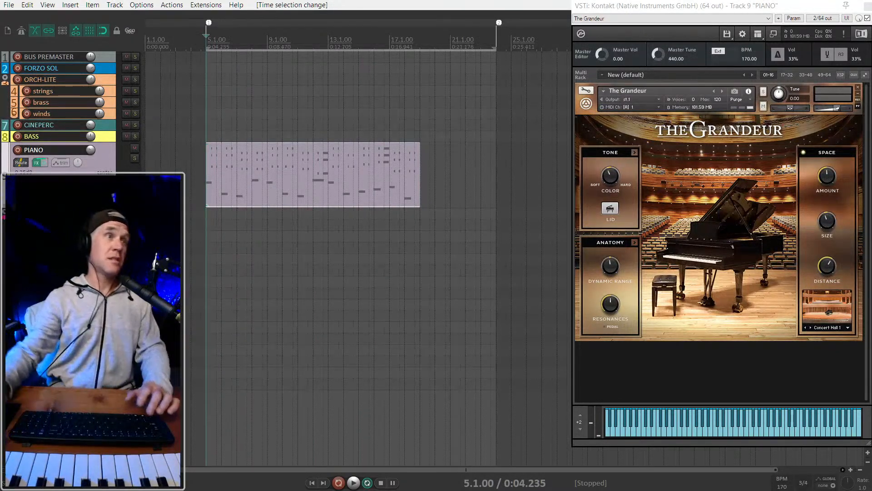
left_click(203, 187)
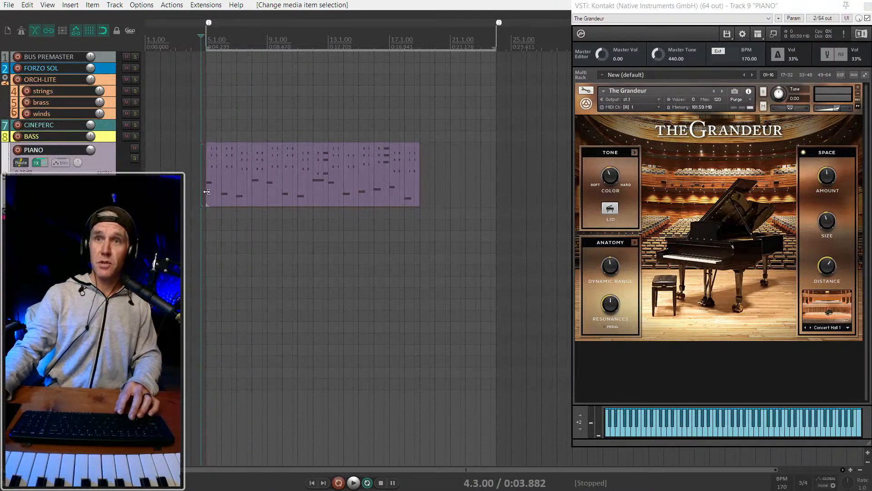
left_click(206, 191)
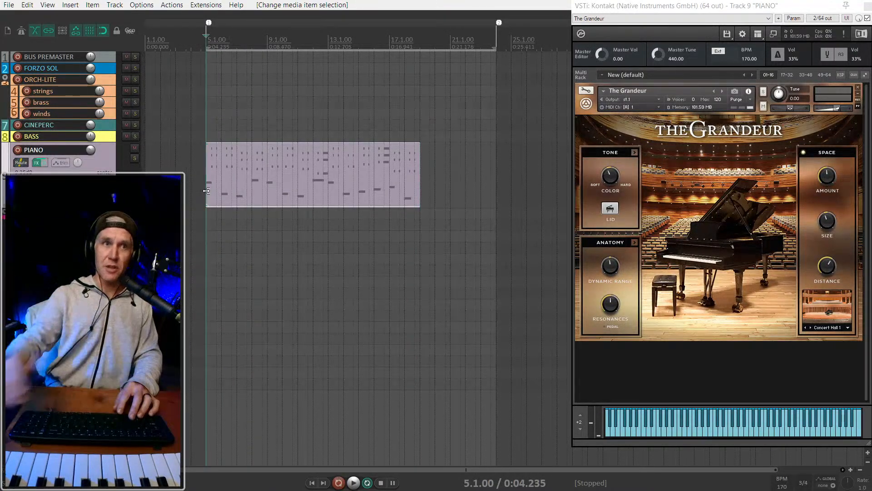
key("space")
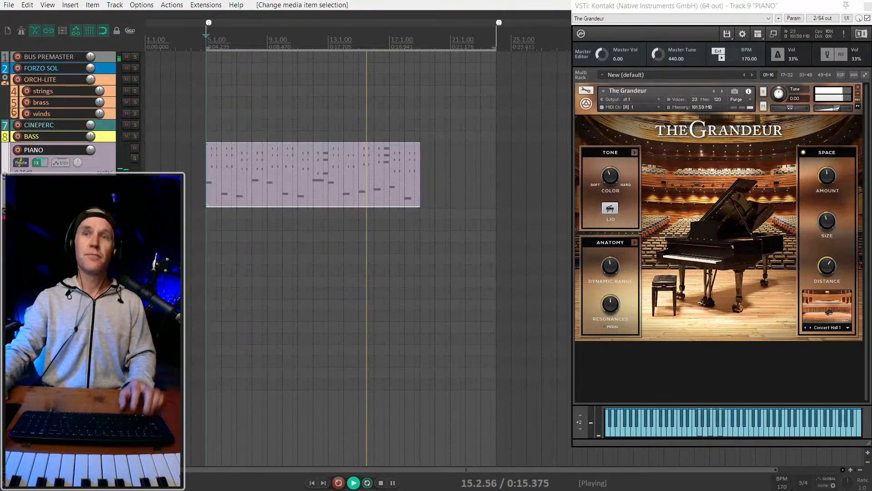
scroll(431, 207, "up", 2)
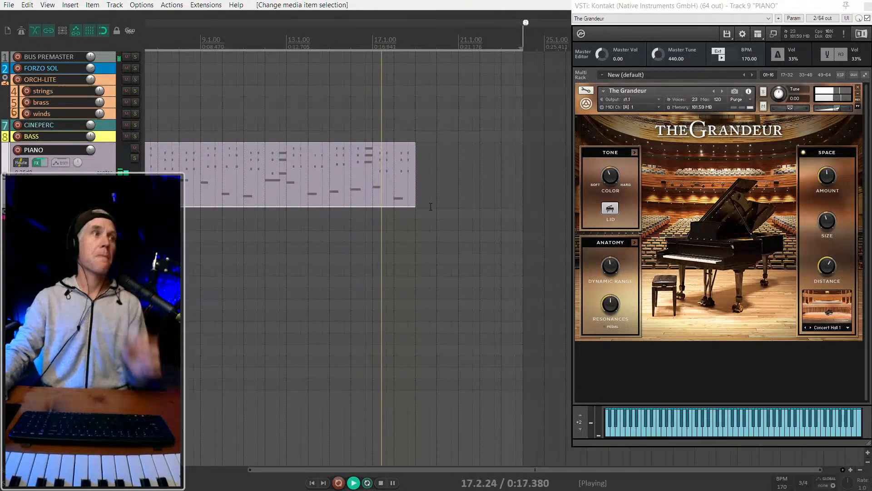
key("space")
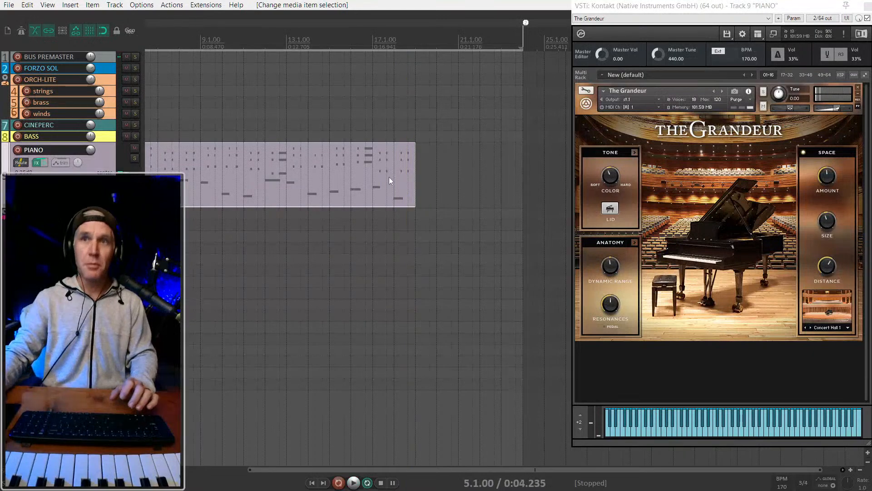
Place the edit cursor at the PIANO item's end at 19.1.00 and arm the track for recording.
left_click(416, 184)
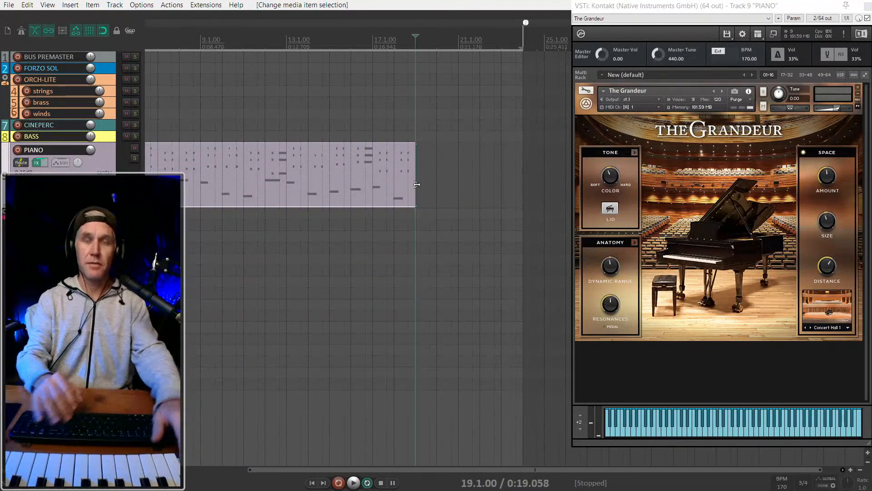
key("ctrl+r")
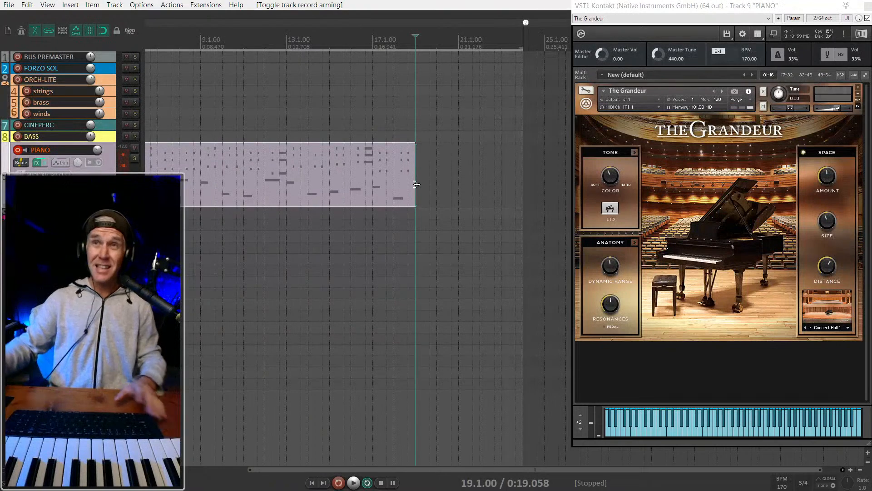
scroll(416, 184, "down", 2)
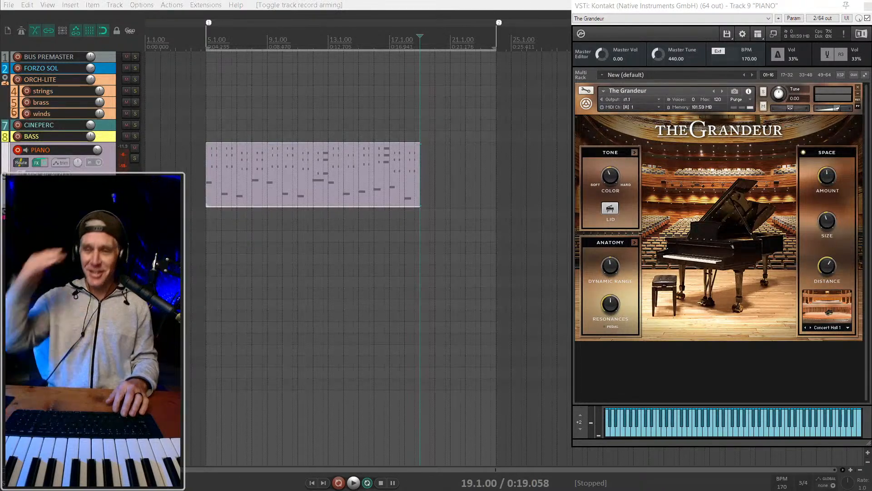
scroll(268, 161, "down", 2)
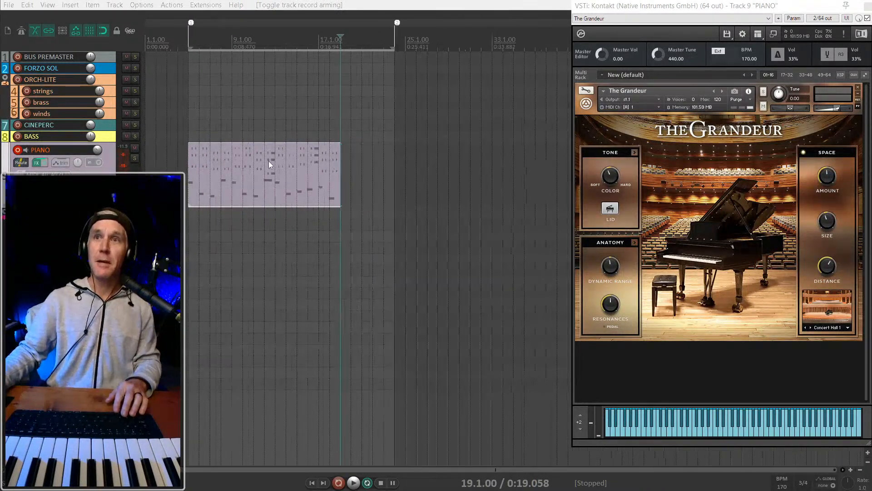
Examine the phrases of the PIANO item between bars 5 and 17, placing the edit cursor at 17.1.00 last.
left_click(316, 182)
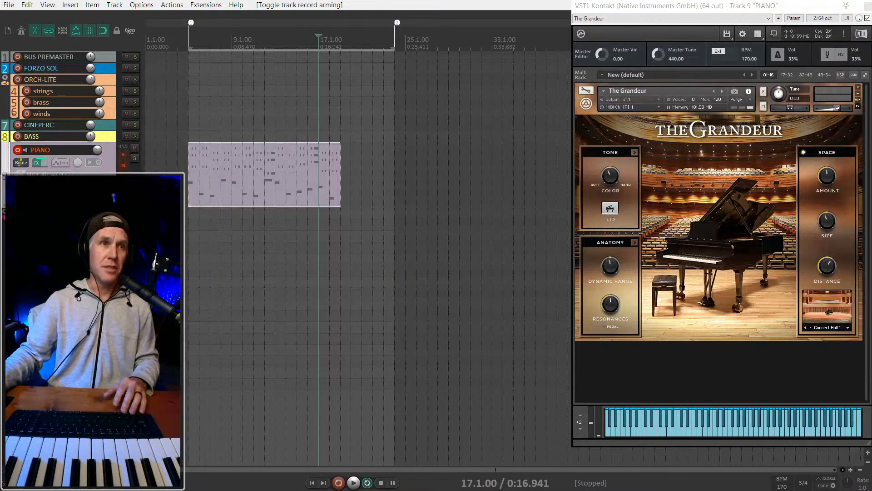
left_click(253, 184)
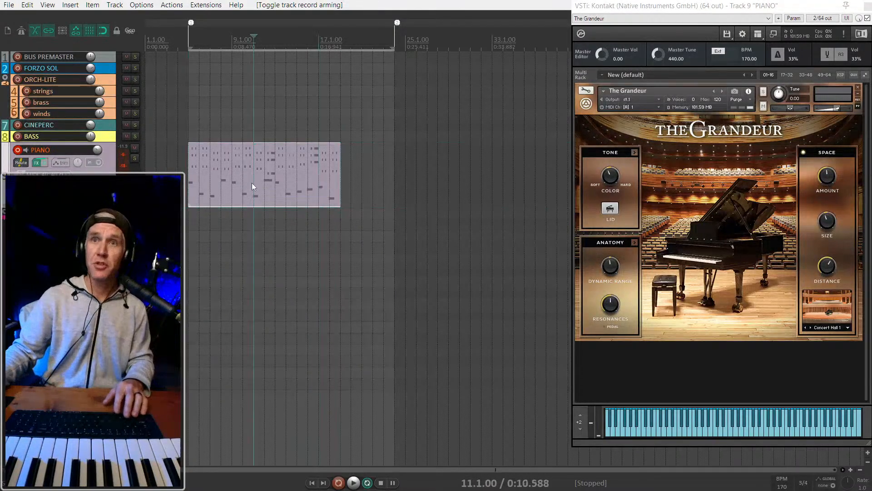
scroll(253, 184, "up", 2)
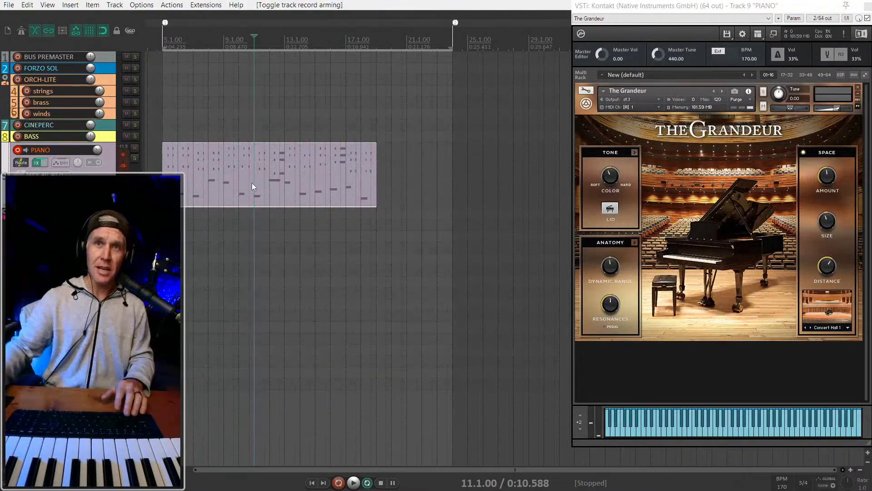
left_click(356, 181)
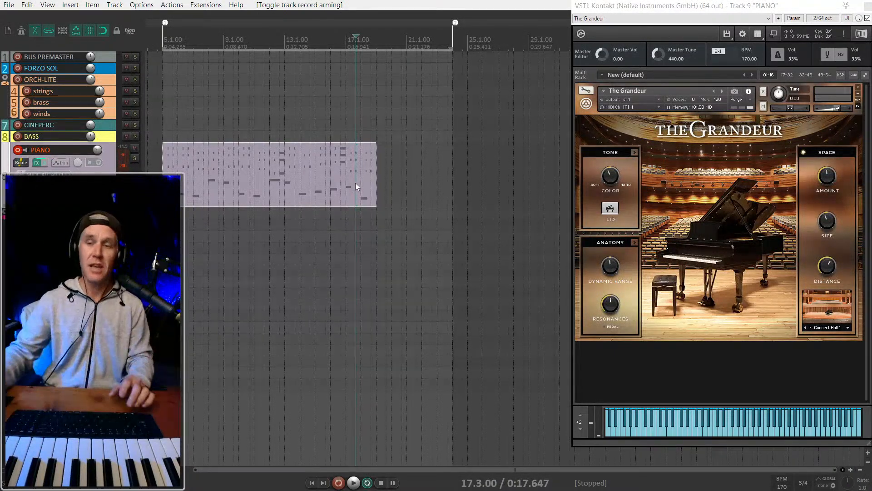
left_click(317, 173)
scroll(316, 172, "up", 3)
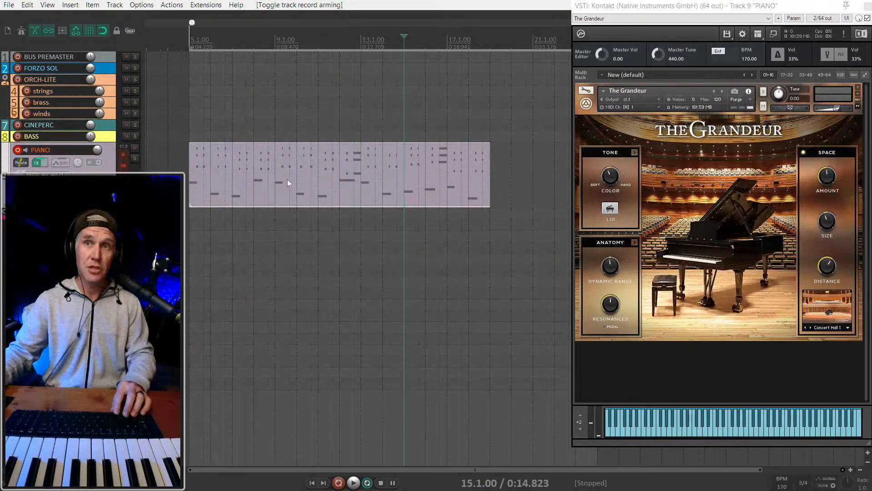
left_click(192, 178)
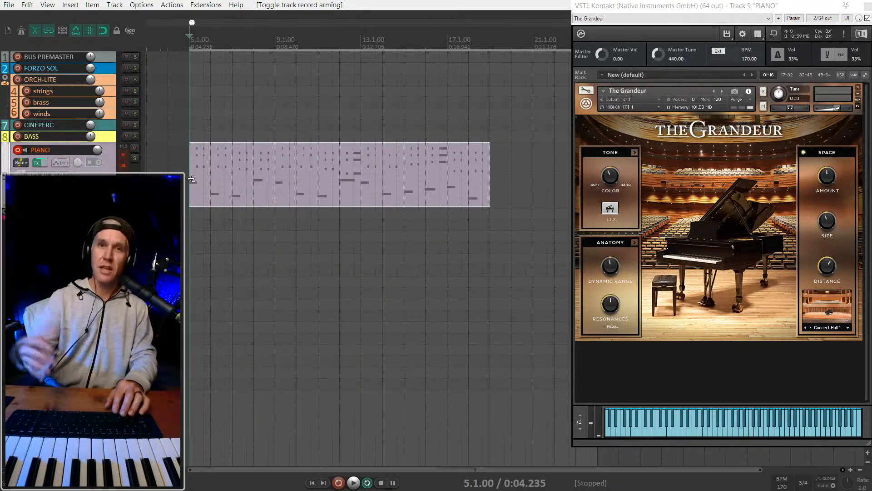
scroll(200, 191, "right", 3)
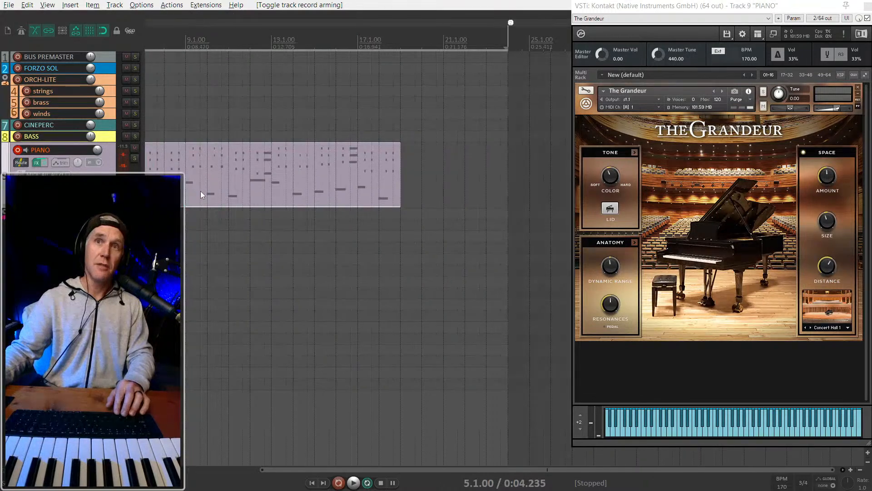
left_click(271, 195)
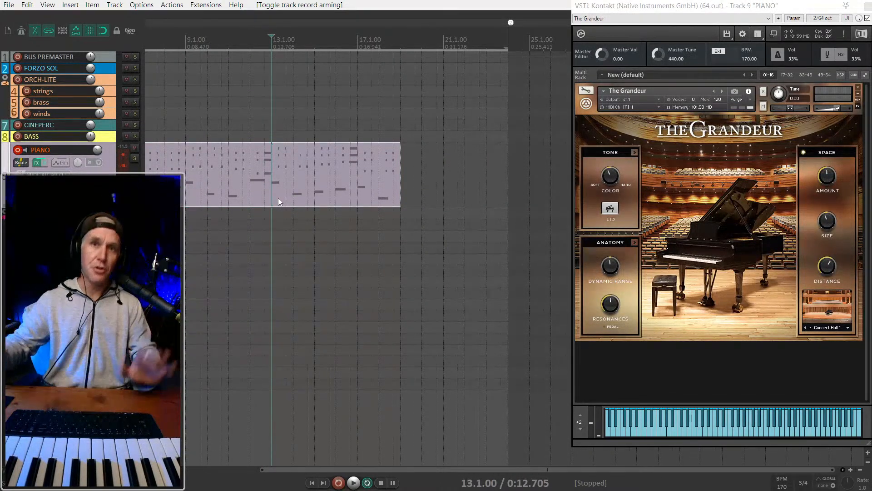
scroll(353, 212, "down", 2)
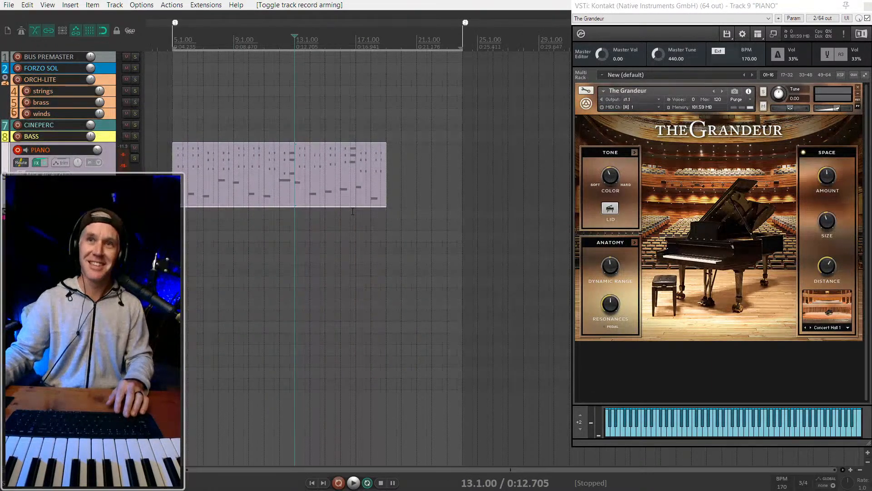
left_click(309, 188)
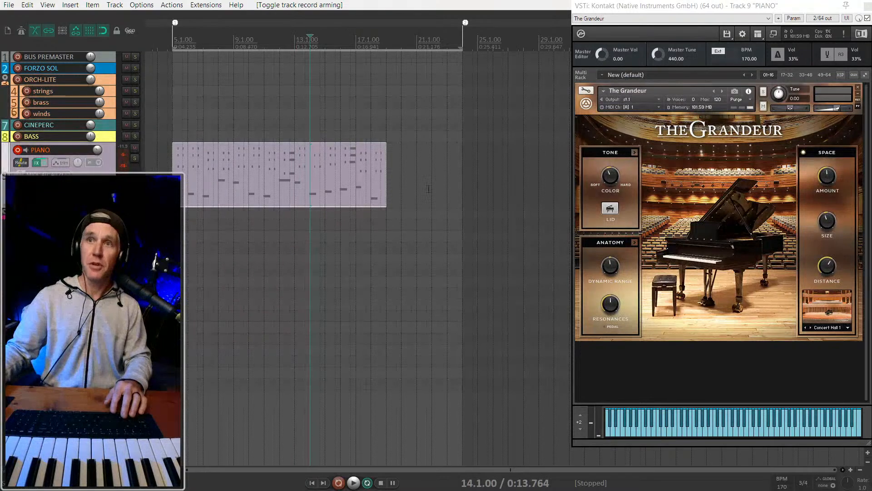
left_click(359, 186)
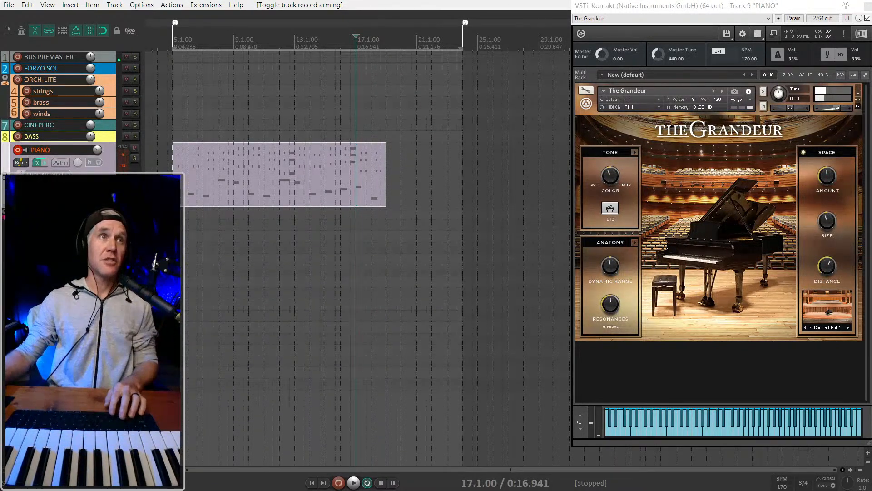
Switch to the Miro board in the browser and look over the game characters' descriptions, session notes and musical profiles.
left_click_drag(458, 490, 238, 4)
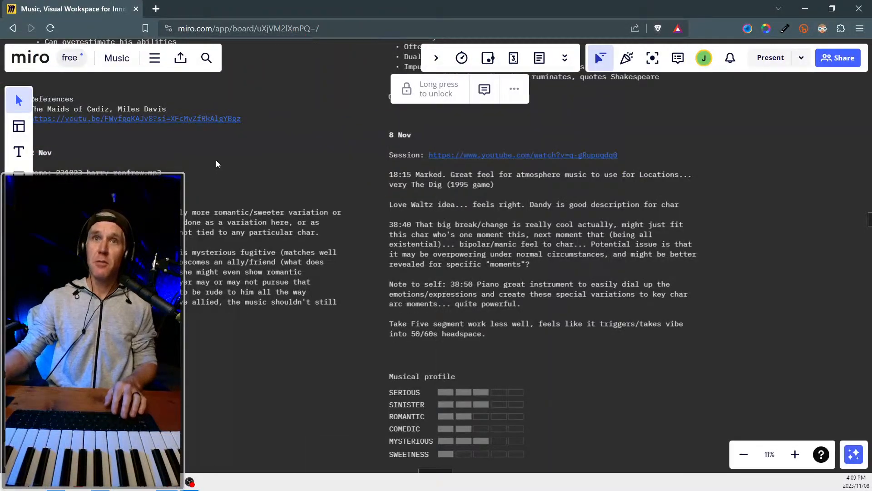
left_click_drag(242, 218, 379, 262)
scroll(368, 254, "down", 1)
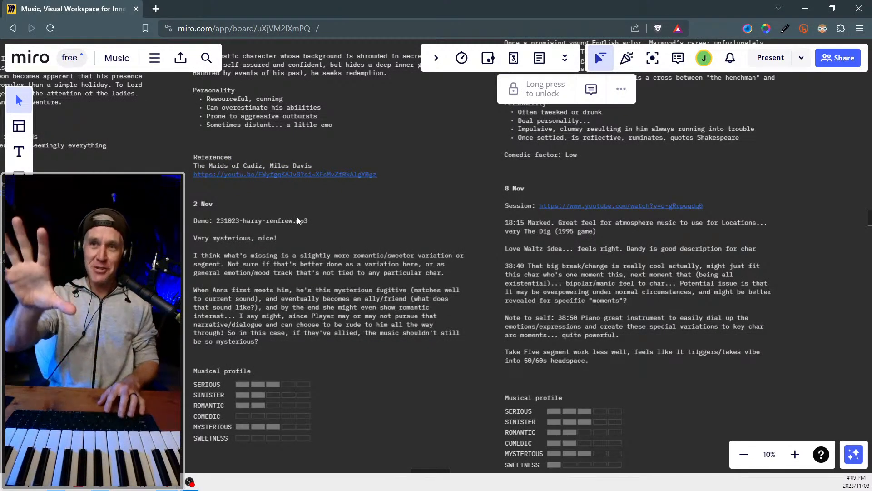
left_click_drag(283, 235, 427, 314)
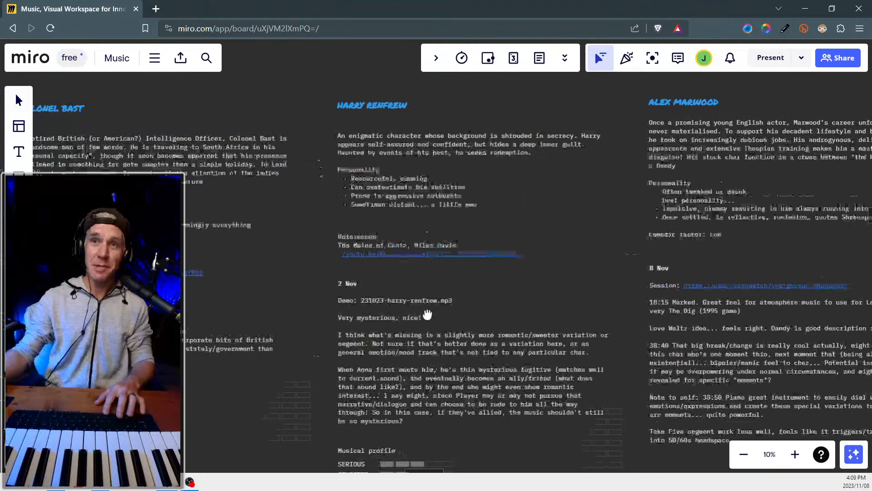
left_click_drag(242, 218, 723, 168)
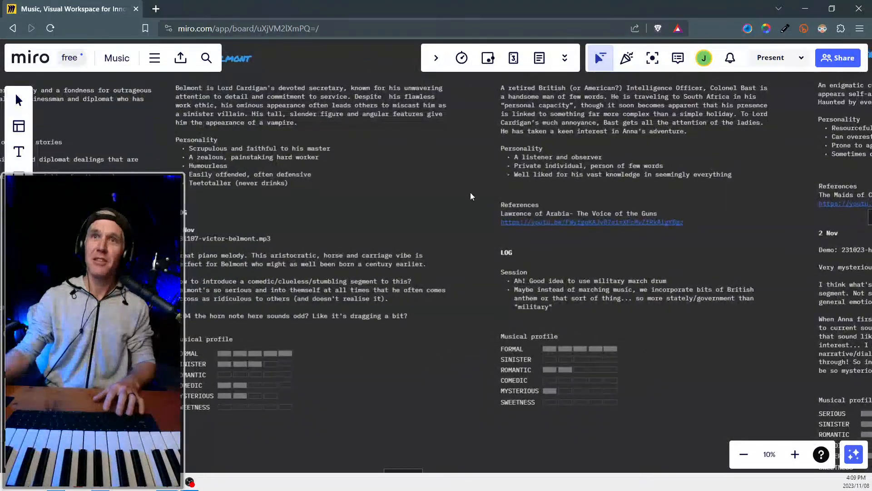
Find Anna's section on the Miro board and read the feedback, tempo remarks and reference ideas for her theme.
left_click_drag(325, 136, 530, 190)
scroll(508, 199, "down", 1)
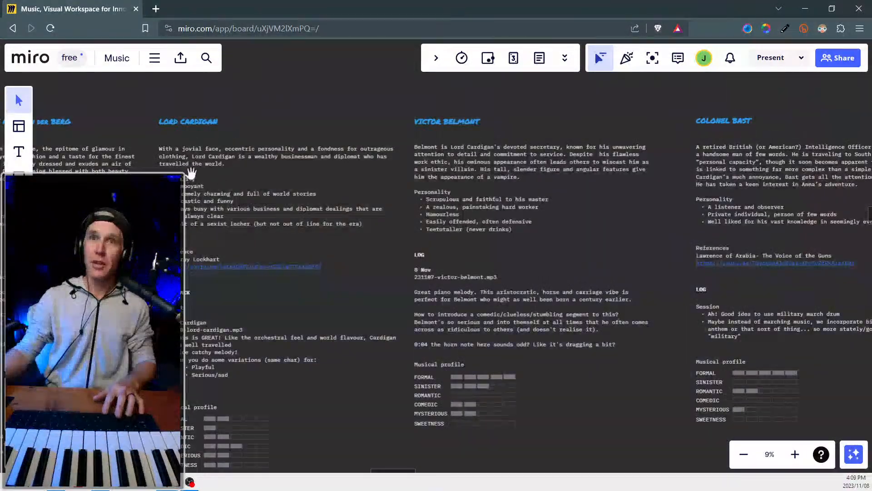
left_click_drag(189, 170, 414, 159)
left_click_drag(168, 185, 502, 185)
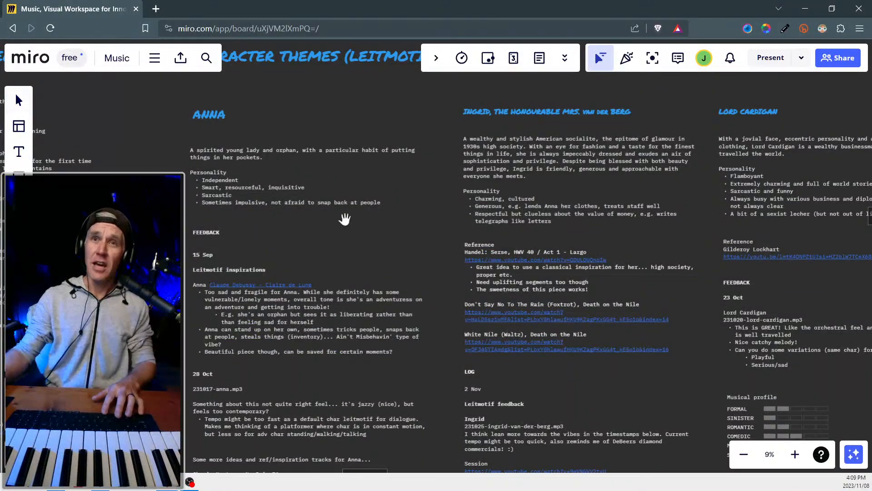
left_click_drag(353, 313, 327, 204)
left_click_drag(327, 315, 301, 169)
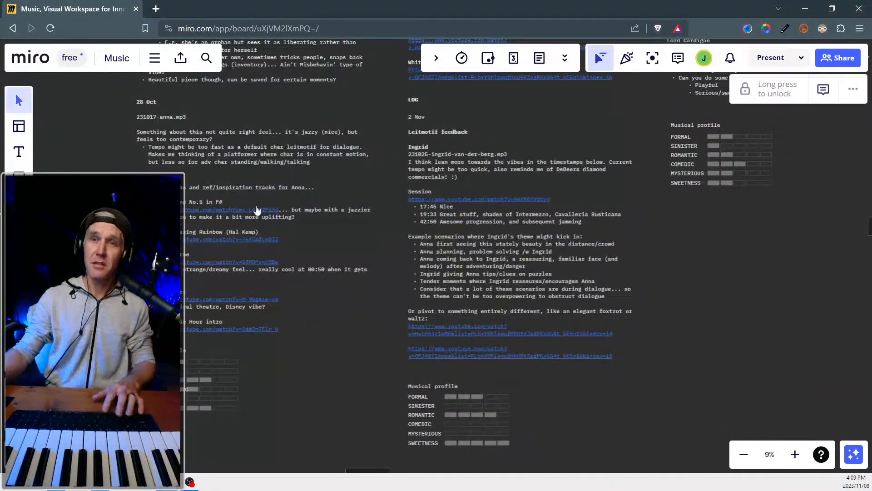
left_click_drag(298, 117, 309, 177)
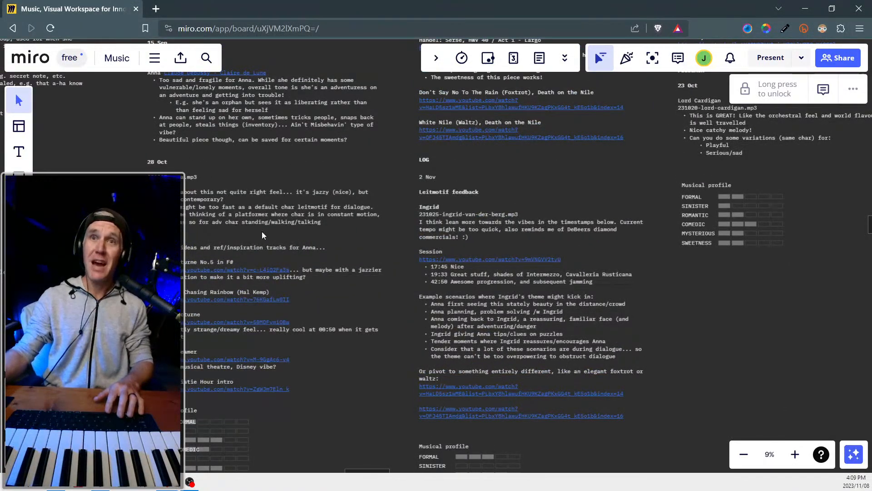
left_click_drag(262, 138, 259, 267)
left_click_drag(245, 111, 237, 206)
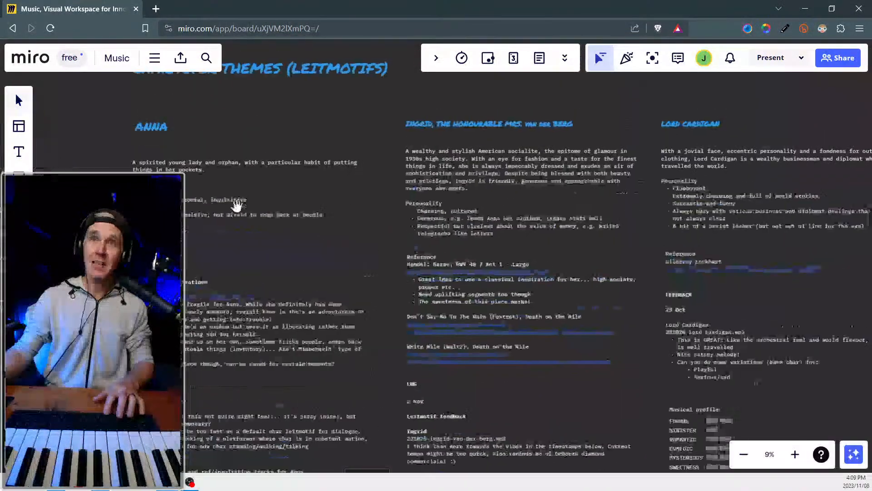
left_click_drag(249, 266, 229, 171)
left_click_drag(279, 214, 269, 125)
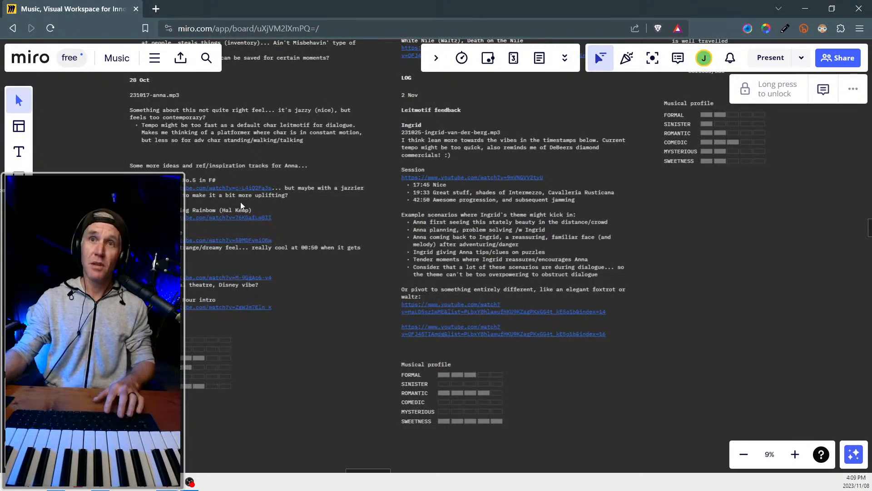
scroll(321, 237, "up", 1)
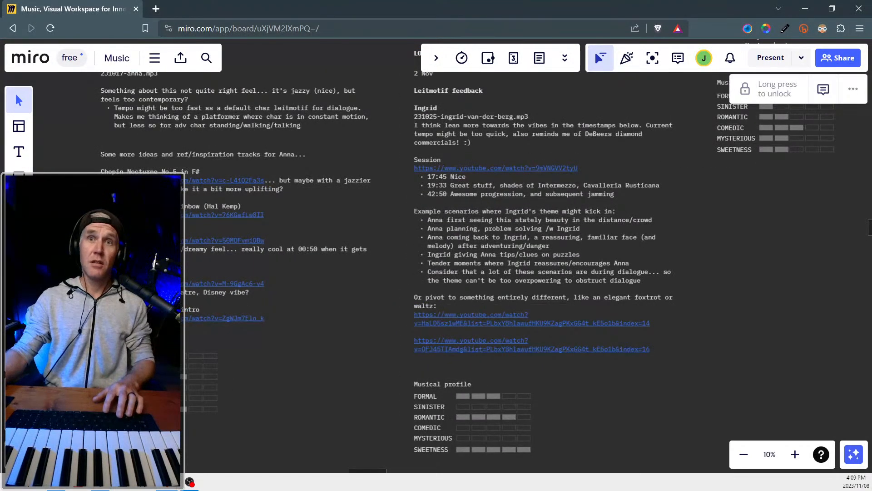
scroll(181, 150, "up", 1)
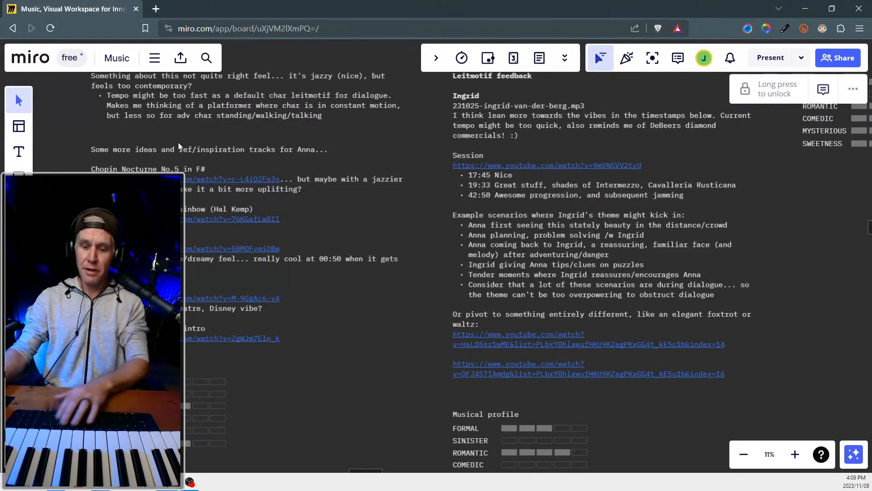
Show the board full screen and review Anna's inspiration tracks and Ingrid's example scenarios and musical profile.
key("F11")
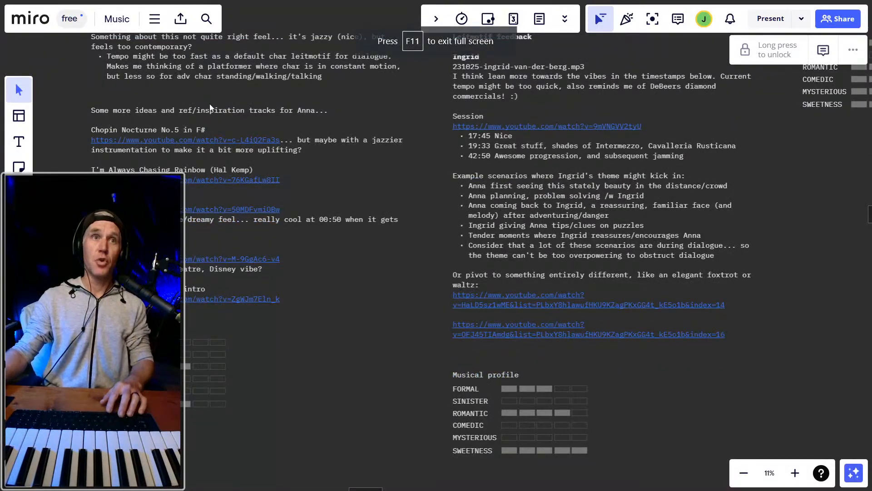
left_click_drag(328, 349, 328, 287)
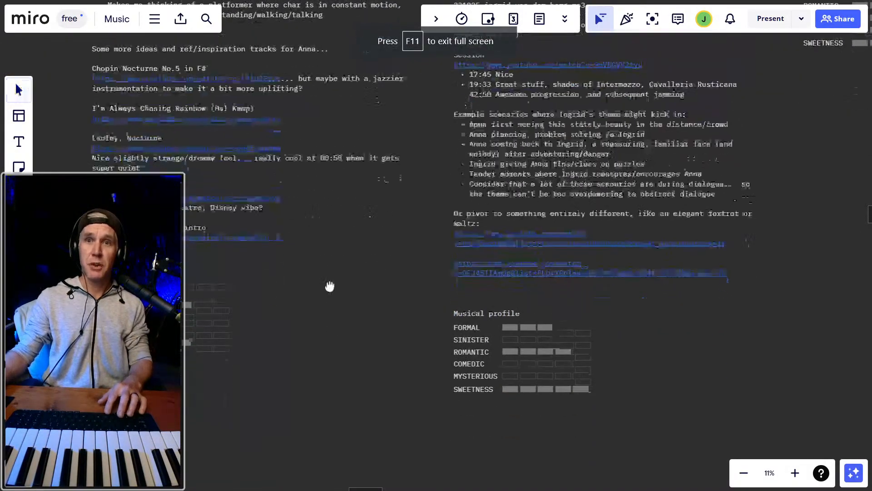
left_click(169, 241)
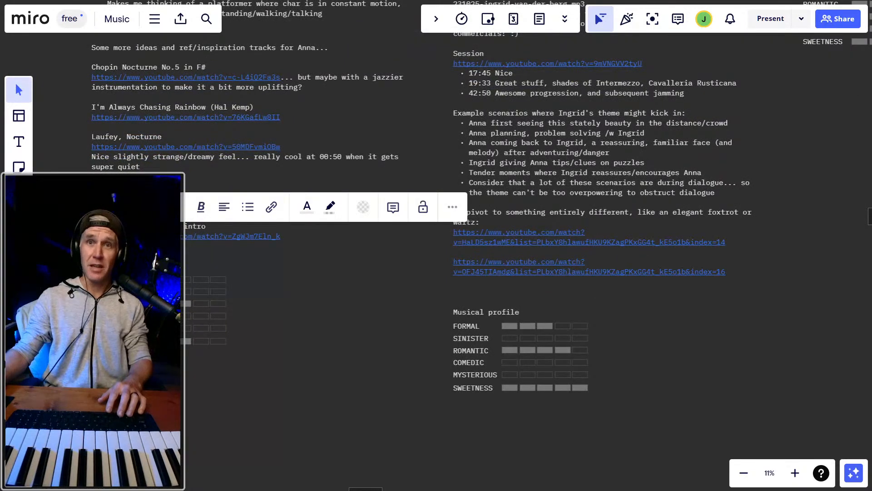
left_click(255, 298)
left_click(256, 297)
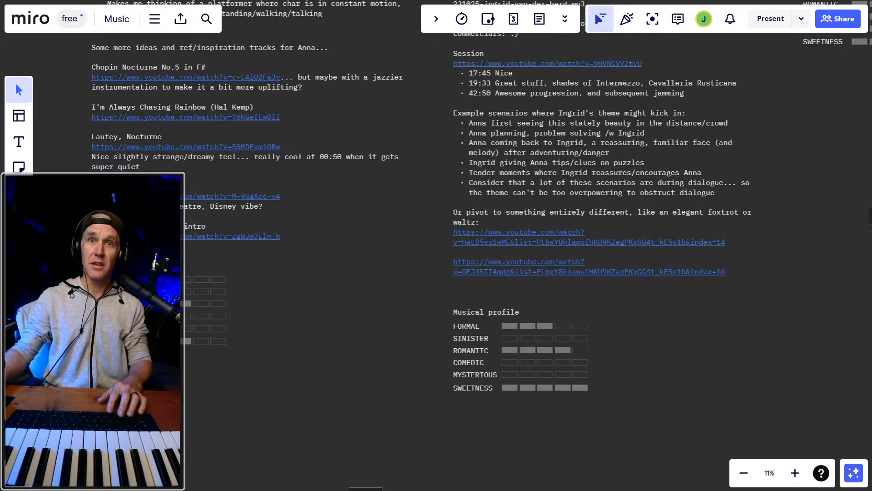
scroll(436, 246, "up", 1)
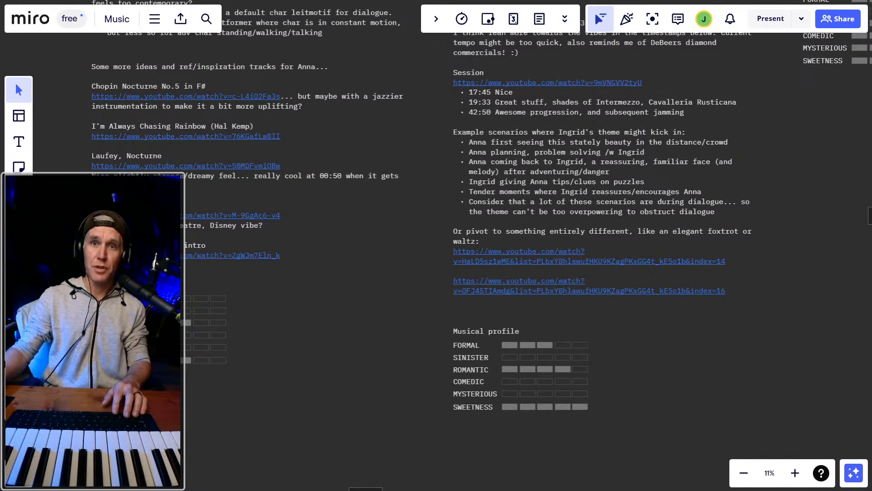
left_click(341, 333)
scroll(278, 317, "right", 7)
scroll(279, 318, "down", 2)
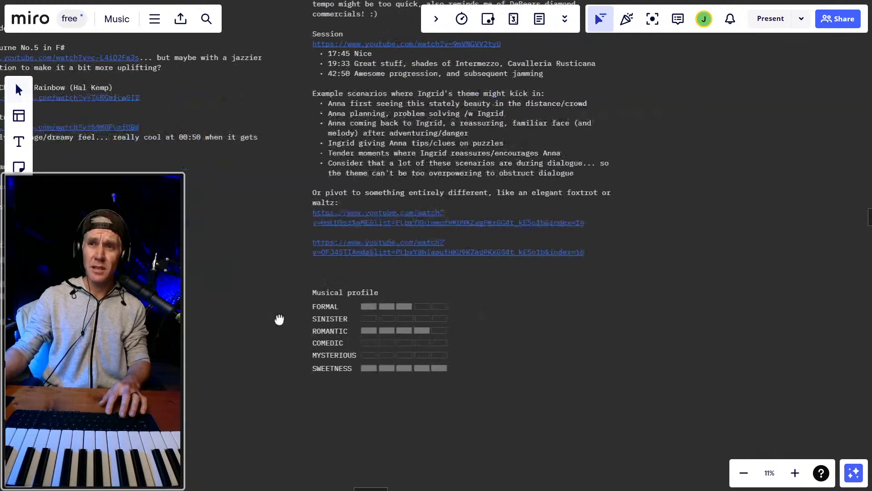
scroll(667, 218, "up", 15)
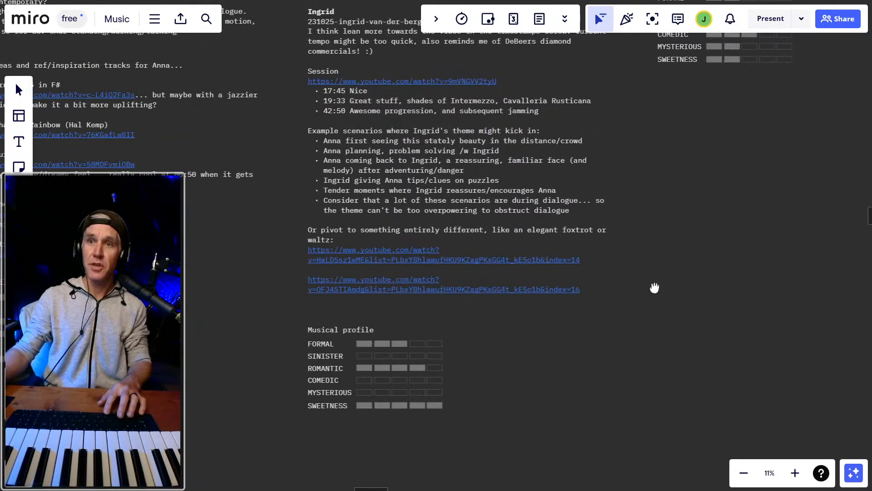
Go past the other characters to the Alex Marwood section and read his description and personality traits.
scroll(551, 231, "down", 2)
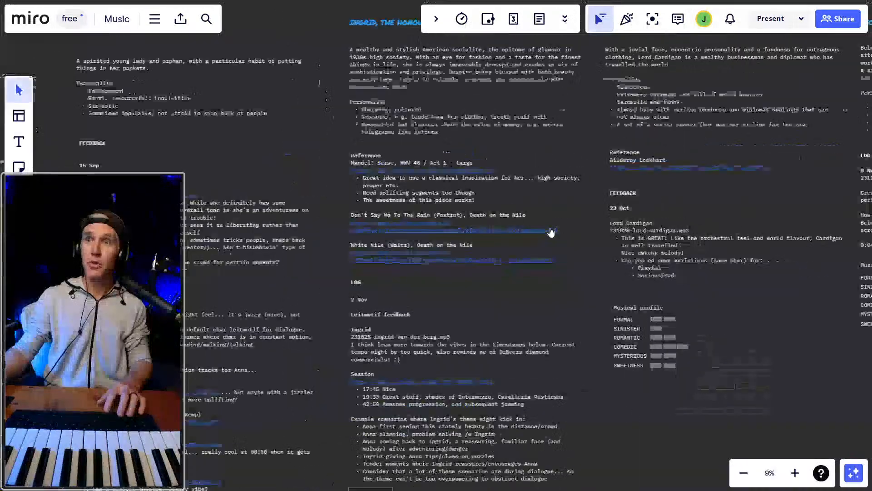
left_click_drag(407, 219, 150, 241)
left_click_drag(828, 161, 255, 224)
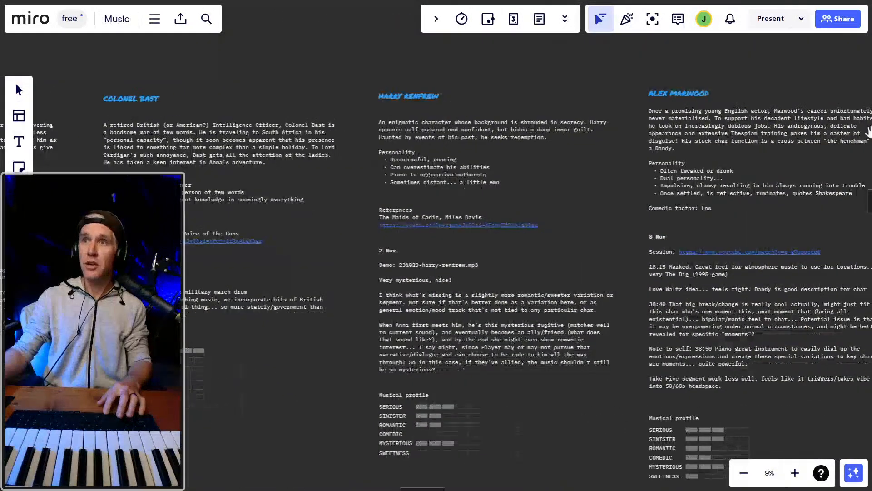
left_click_drag(817, 143, 808, 142)
left_click_drag(745, 166, 364, 107)
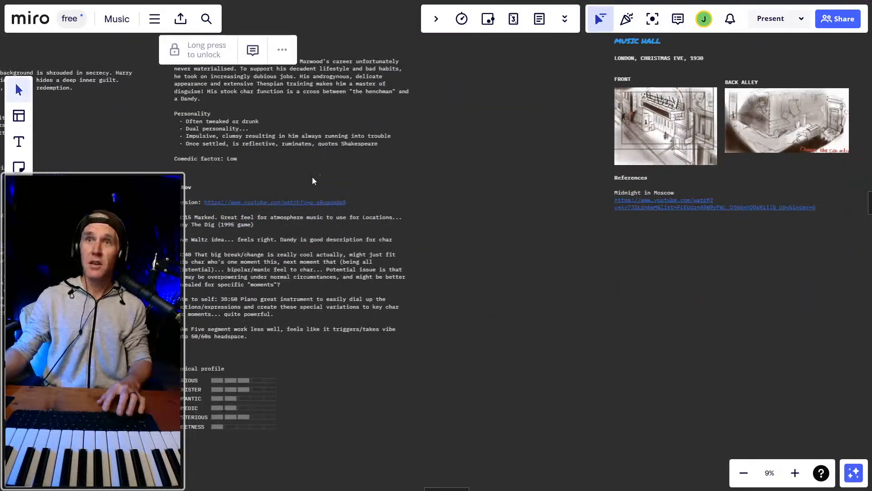
scroll(309, 152, "up", 1)
left_click_drag(699, 109, 739, 122)
scroll(371, 117, "up", 5)
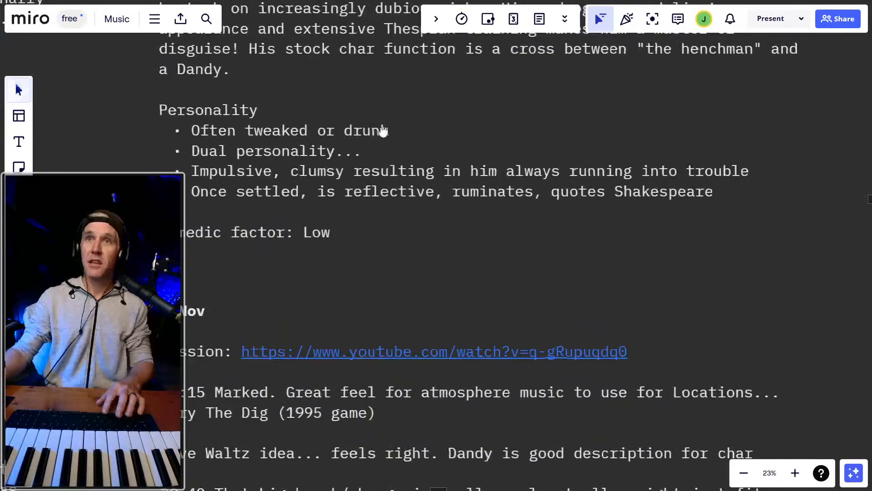
left_click_drag(382, 130, 352, 273)
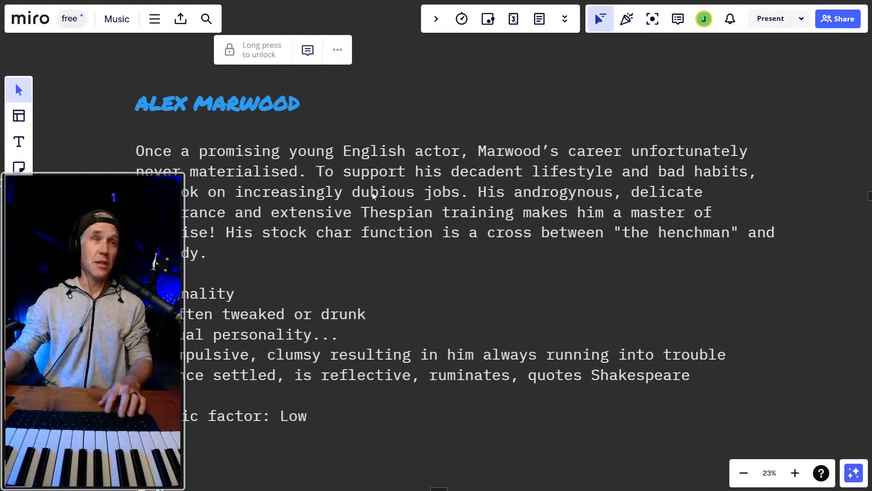
left_click_drag(373, 195, 396, 165)
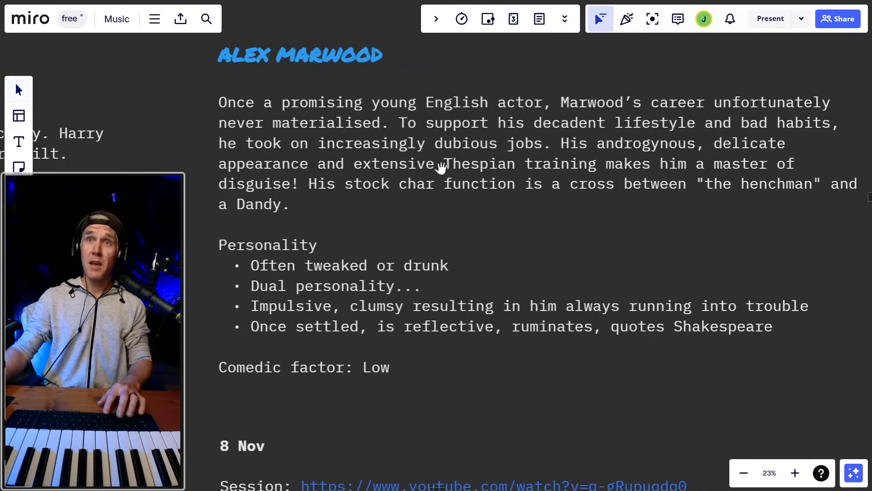
left_click(430, 168)
left_click(415, 170)
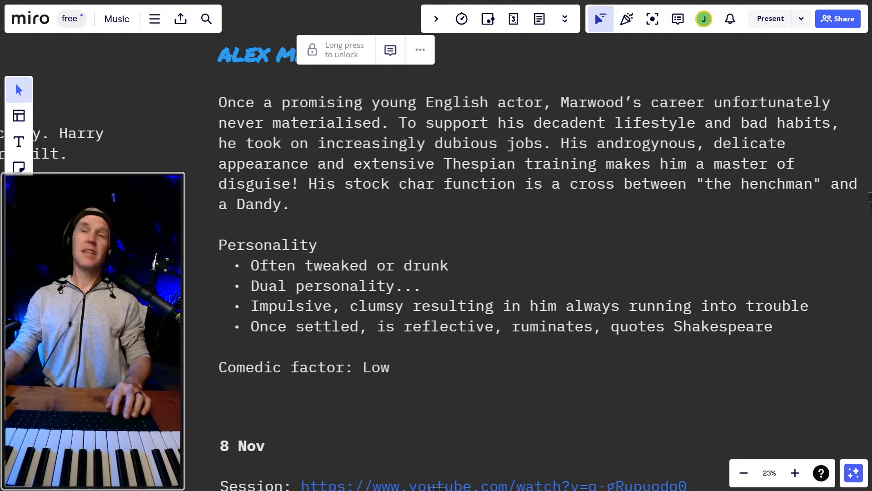
Read the 8 Nov session feedback for Marwood, covering the waltz idea, the big break, the piano variations and the Take Five segment.
scroll(527, 301, "down", 5)
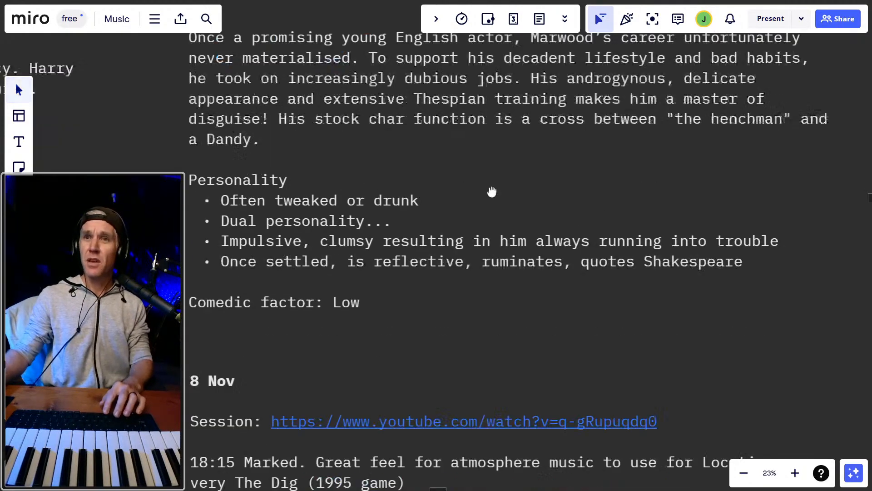
left_click_drag(602, 381, 558, 135)
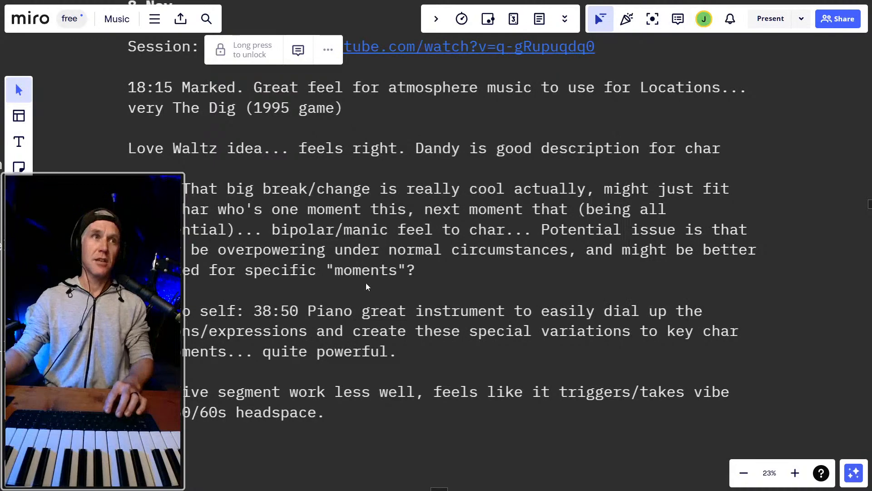
left_click_drag(352, 340, 318, 322)
left_click_drag(305, 171, 311, 216)
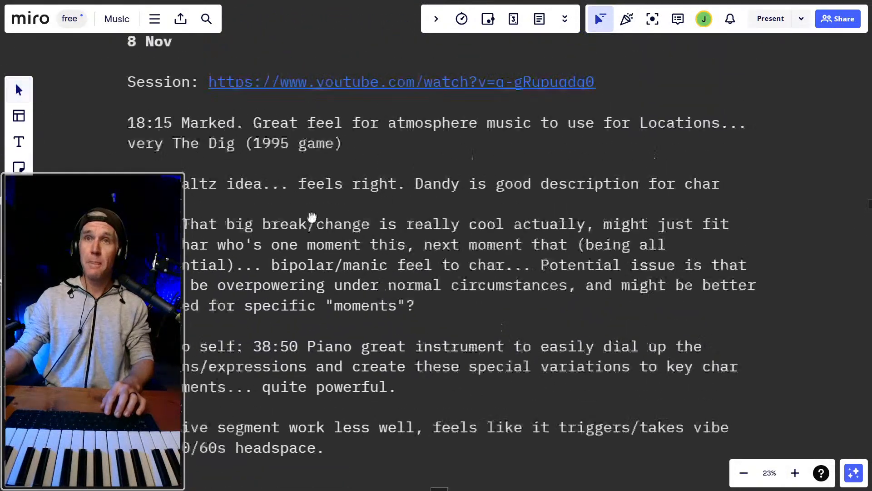
left_click(258, 203)
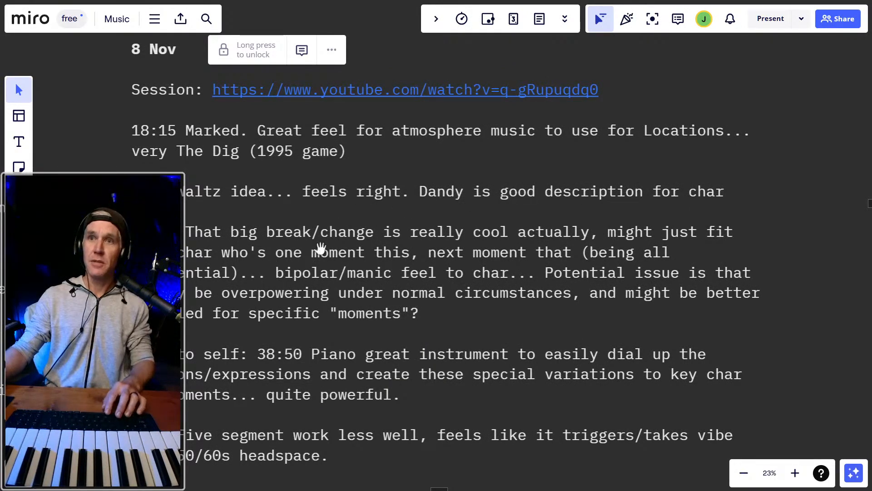
scroll(345, 227, "down", 1)
double_click(409, 254)
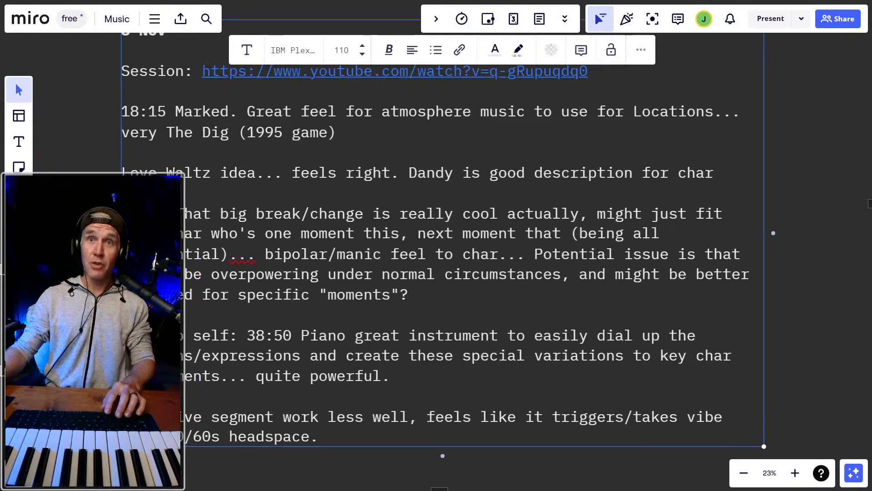
left_click(806, 255)
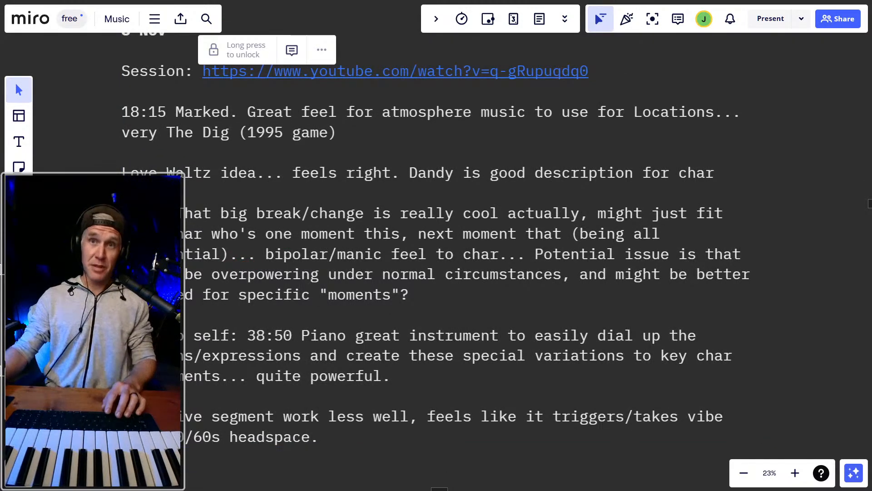
left_click(443, 245)
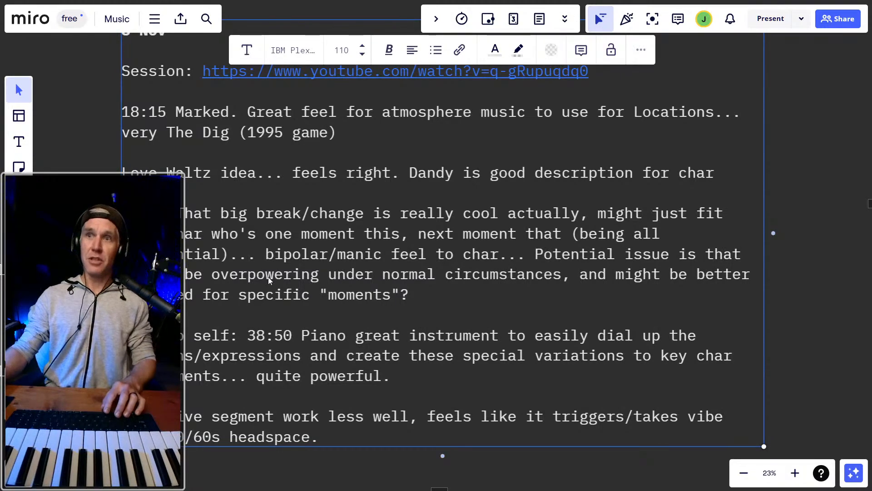
left_click_drag(272, 278, 272, 237)
left_click(276, 304)
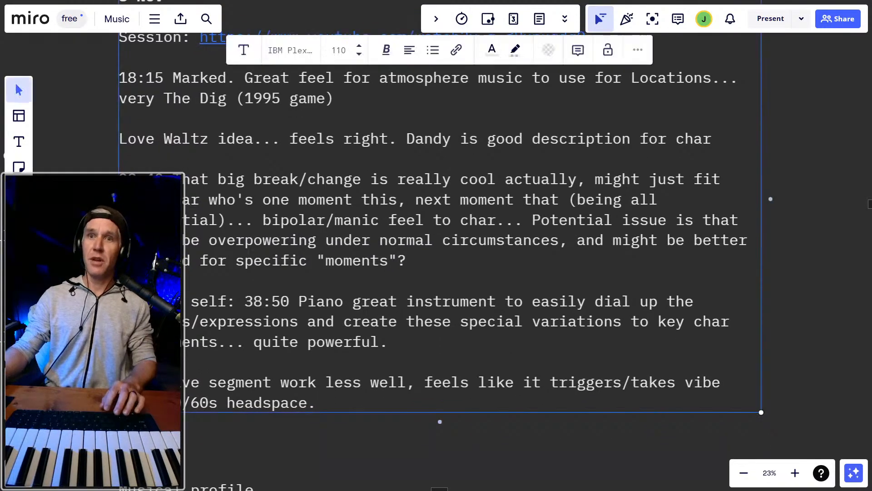
left_click(387, 333)
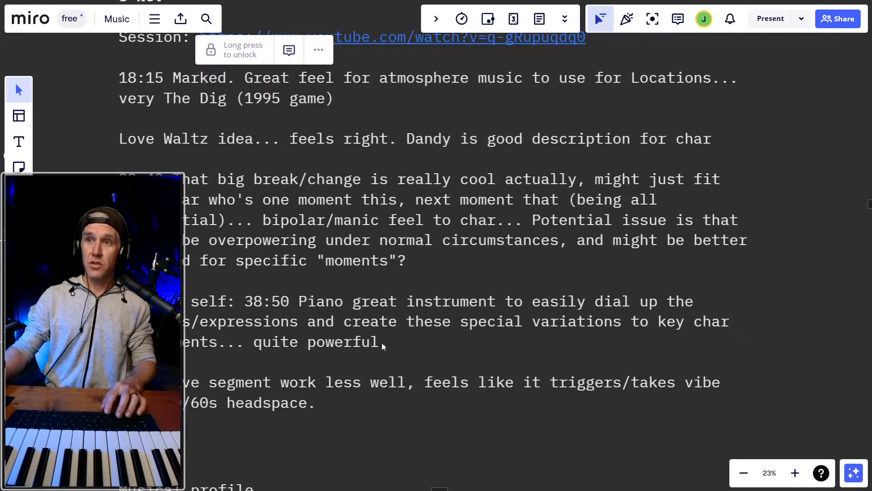
scroll(273, 305, "down", 3)
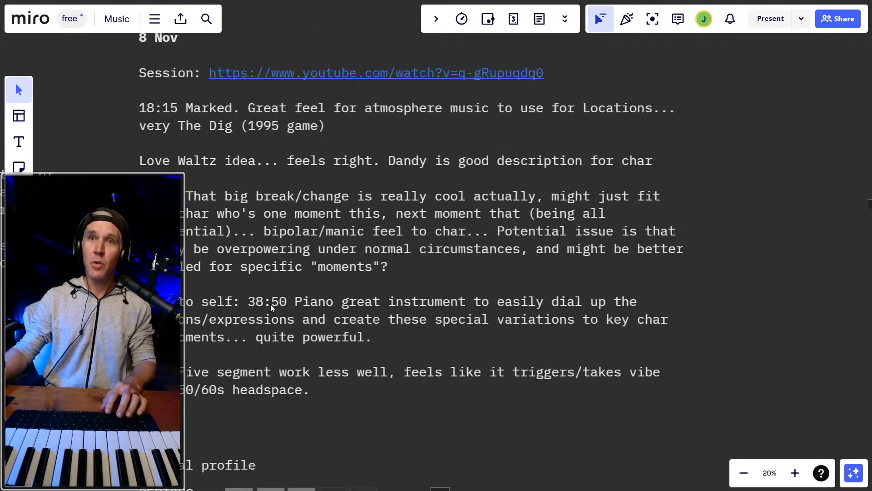
scroll(271, 307, "up", 1)
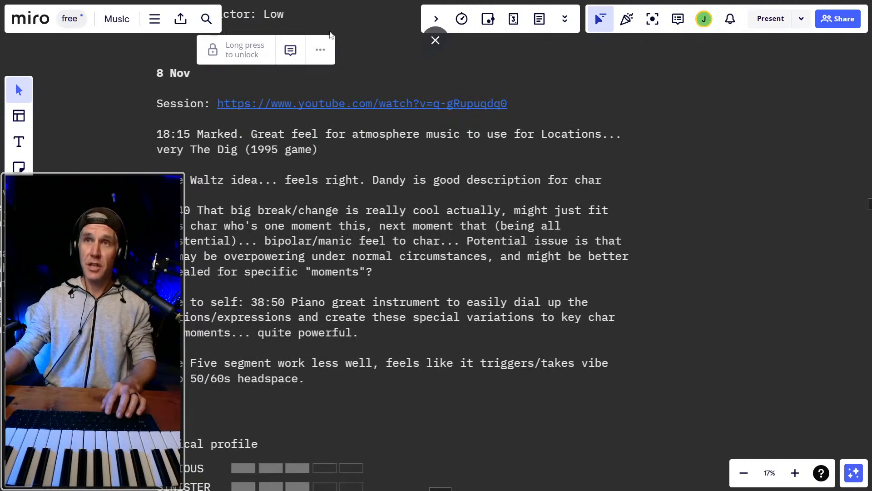
Exit the browser's full-screen view and move the Miro window out of the way to return to the REAPER project.
left_click(457, 154)
key("F11")
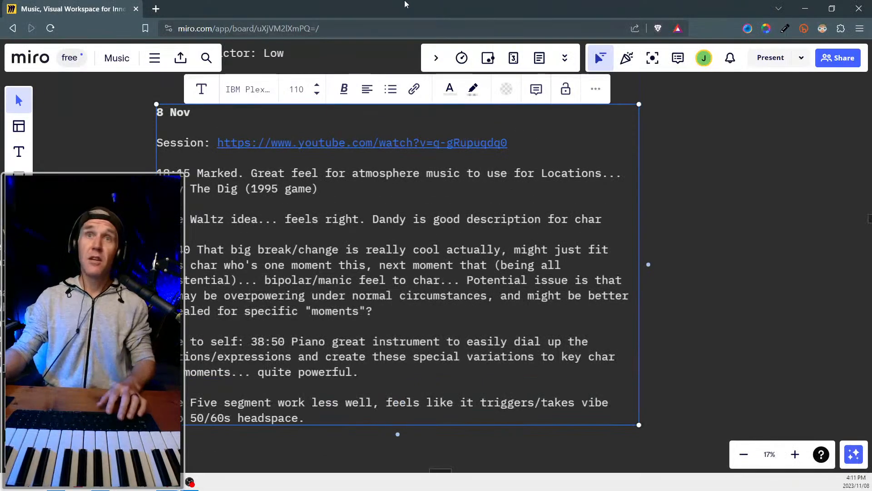
left_click_drag(404, 3, 0, 46)
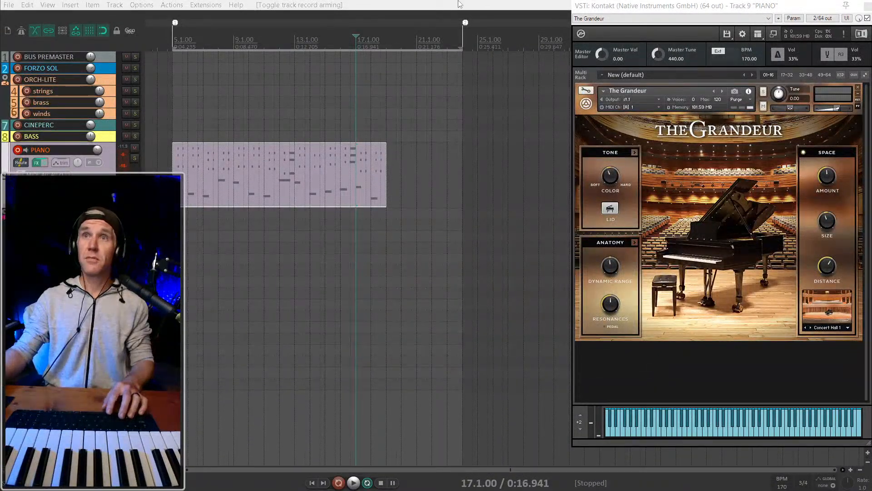
Position the playhead at bar 14 of the existing piano part and run playback while trying out ideas.
left_click(333, 183)
scroll(359, 192, "up", 2)
scroll(354, 181, "down", 1)
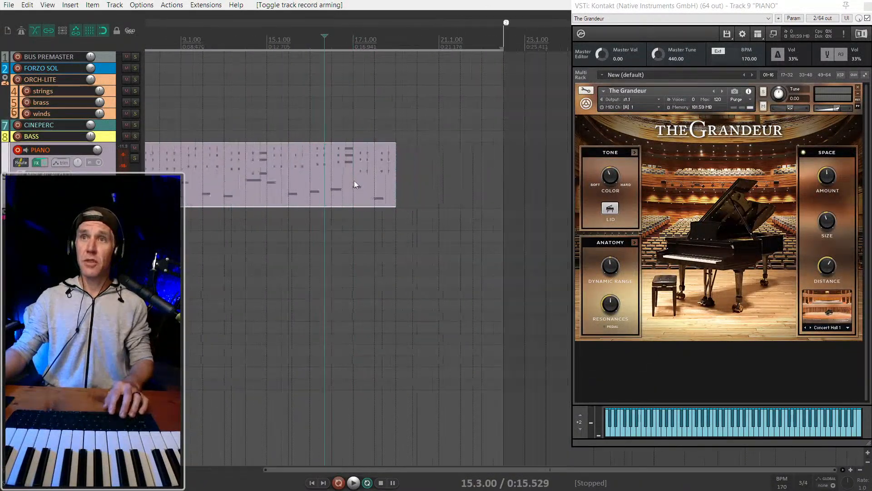
scroll(357, 196, "right", 2)
left_click(302, 181)
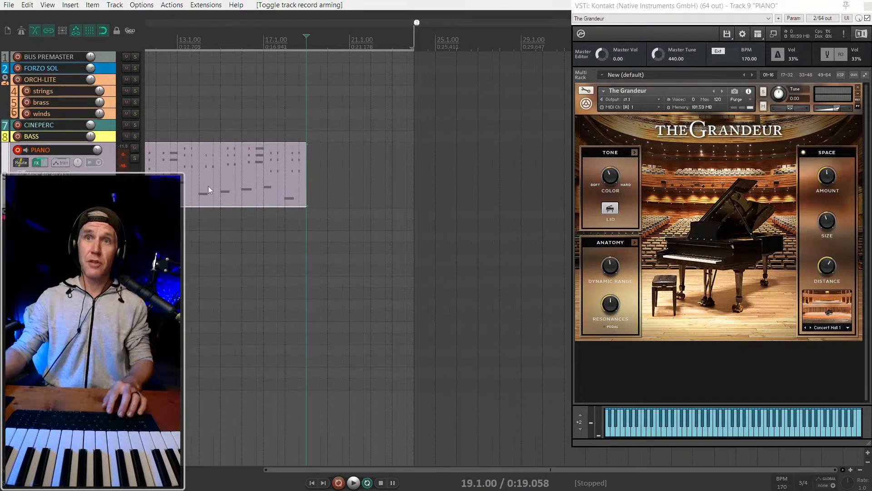
left_click(197, 178)
key("space")
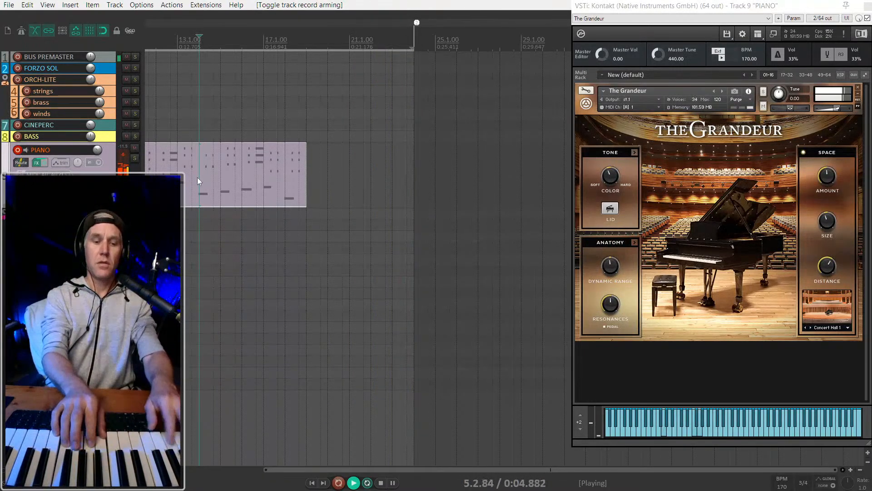
key("space")
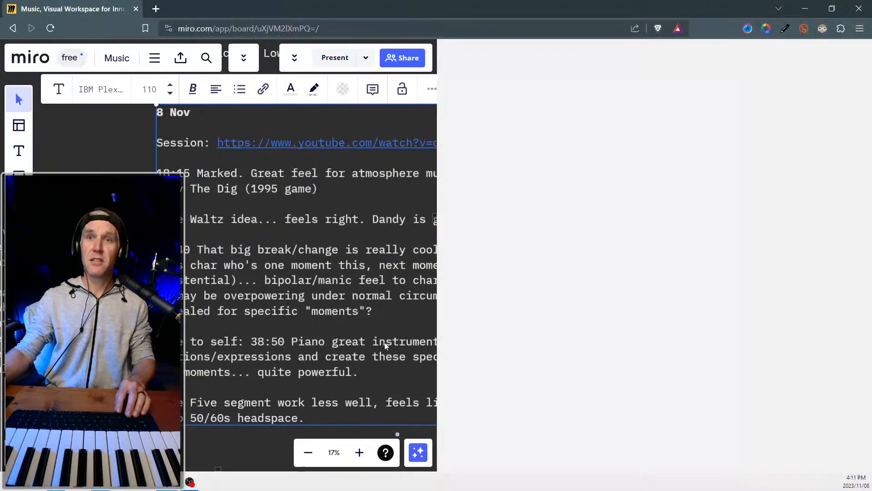
Reread the 8 Nov feedback notes on the Miro board and return to the REAPER project.
scroll(255, 371, "down", 1)
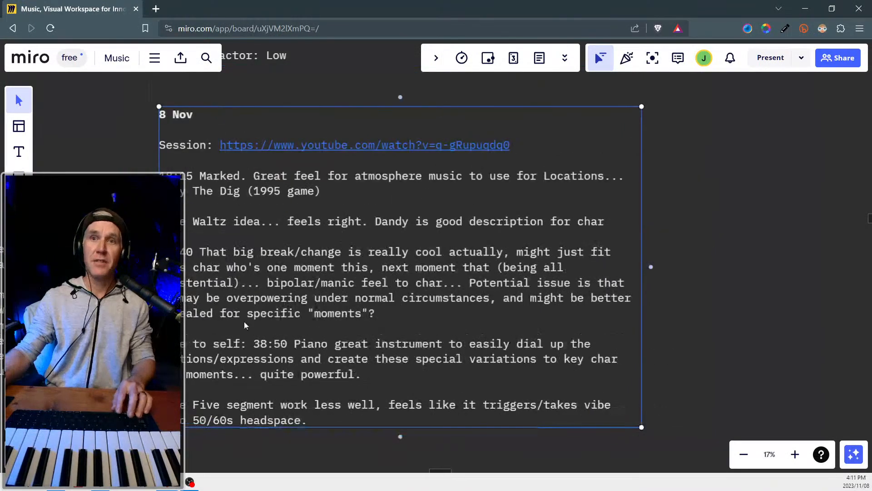
left_click_drag(245, 292, 444, 222)
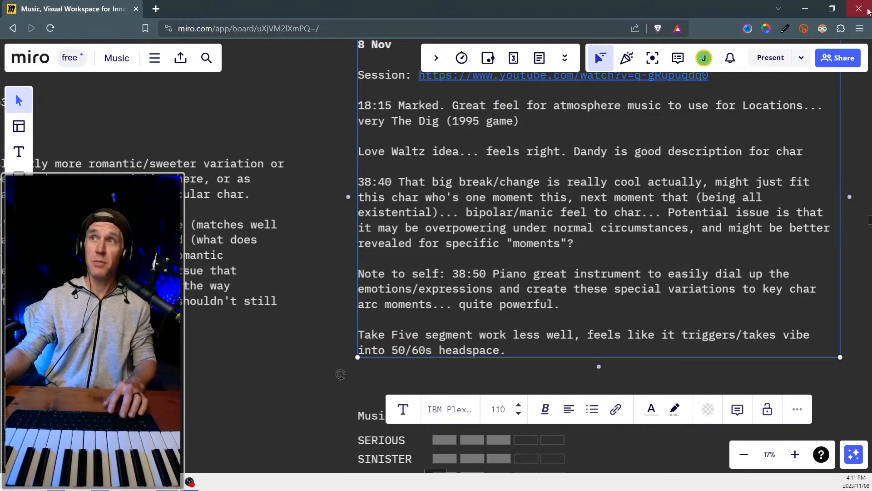
left_click(816, 15)
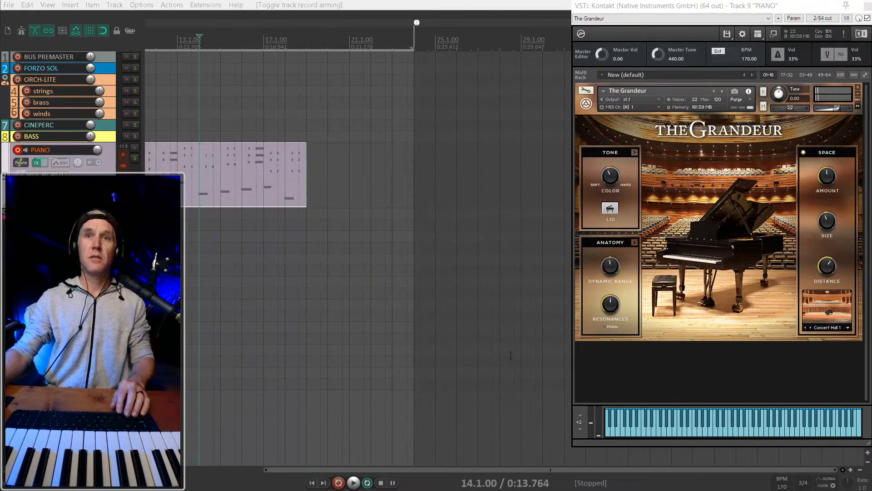
Set the time selection to run from the piano item's end at bar 19 to about bar 36.
scroll(370, 241, "up", 2)
scroll(515, 228, "left", 3)
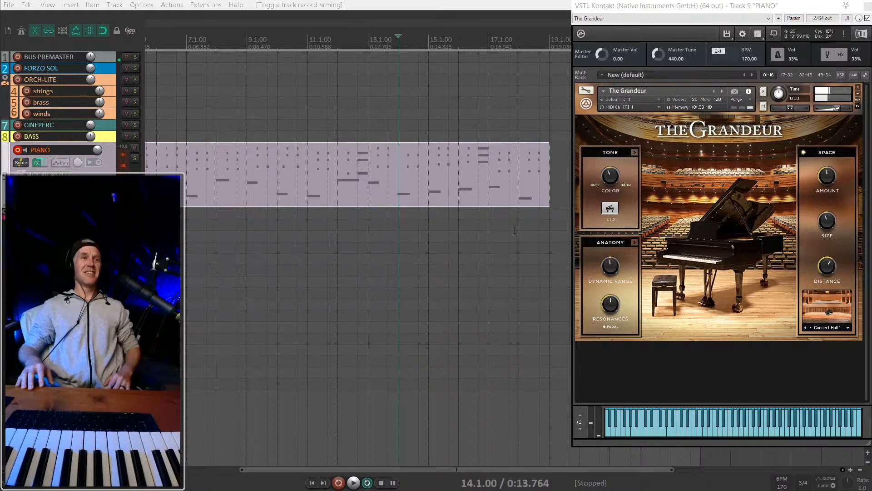
scroll(514, 231, "down", 4)
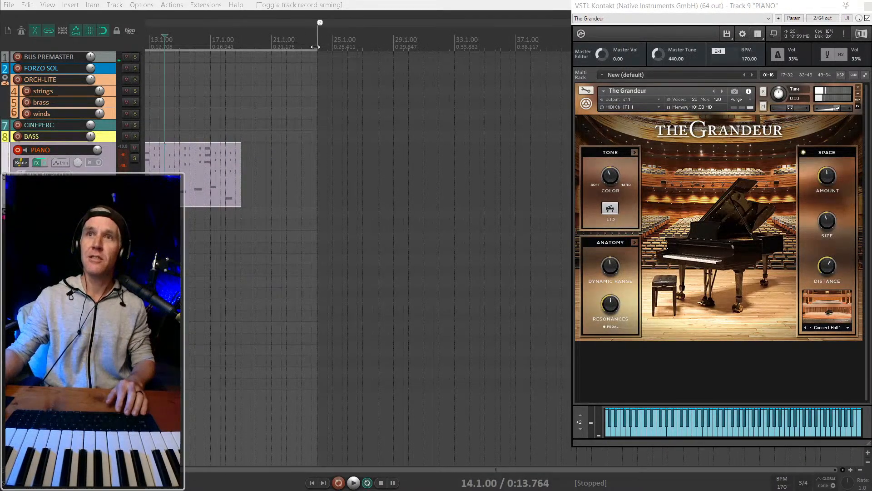
left_click_drag(316, 46, 511, 47)
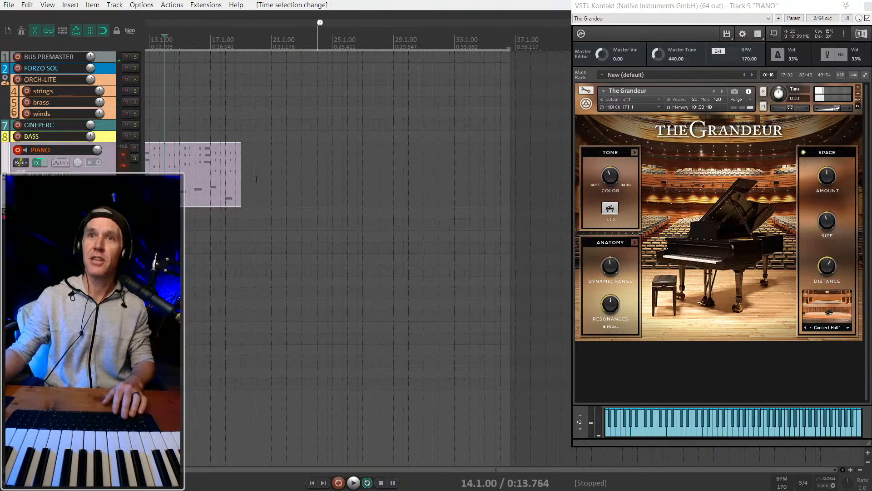
left_click(241, 112)
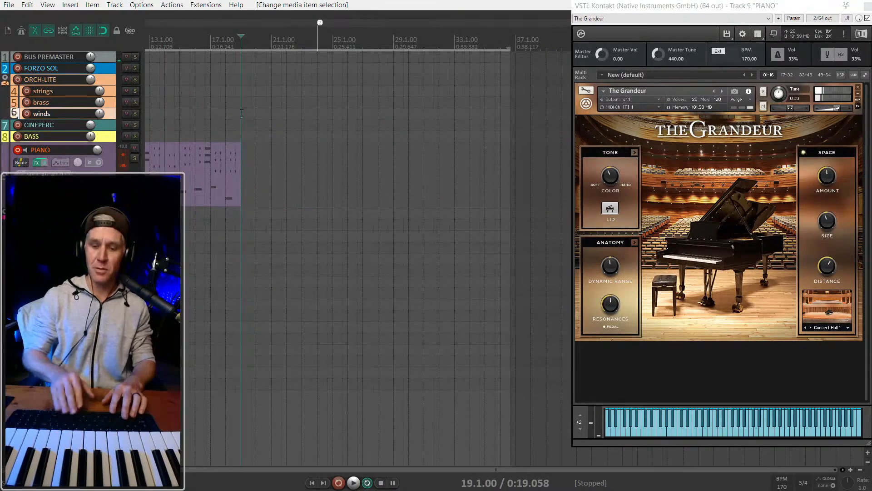
key("[")
Record a new piano passage from bar 19 to about bar 29, starting with a lead-in from bar 16.
left_click(196, 125)
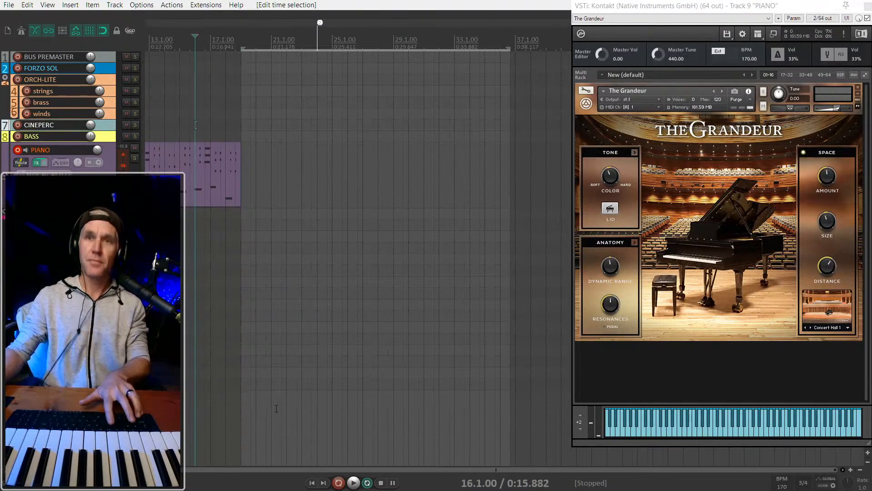
key("ctrl+r")
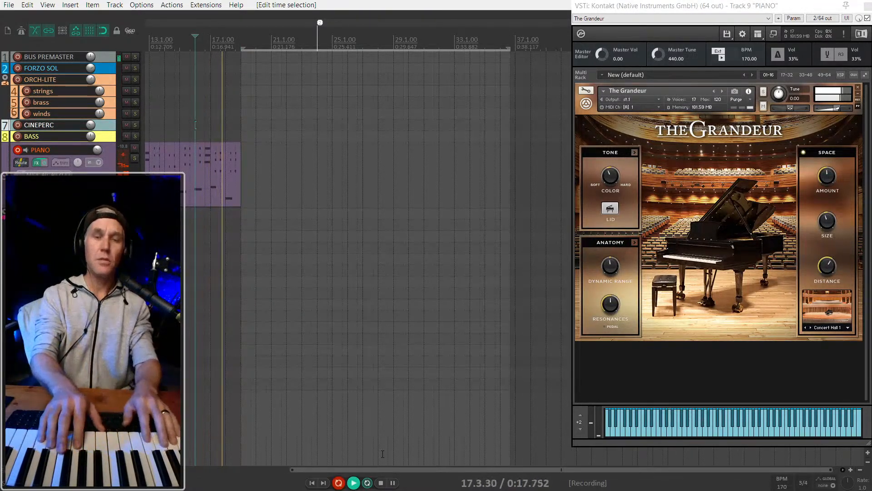
key("space")
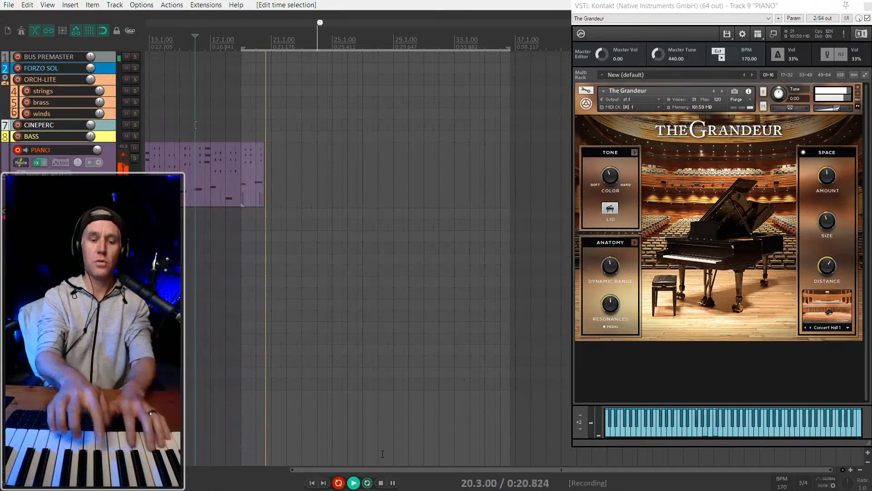
key("space")
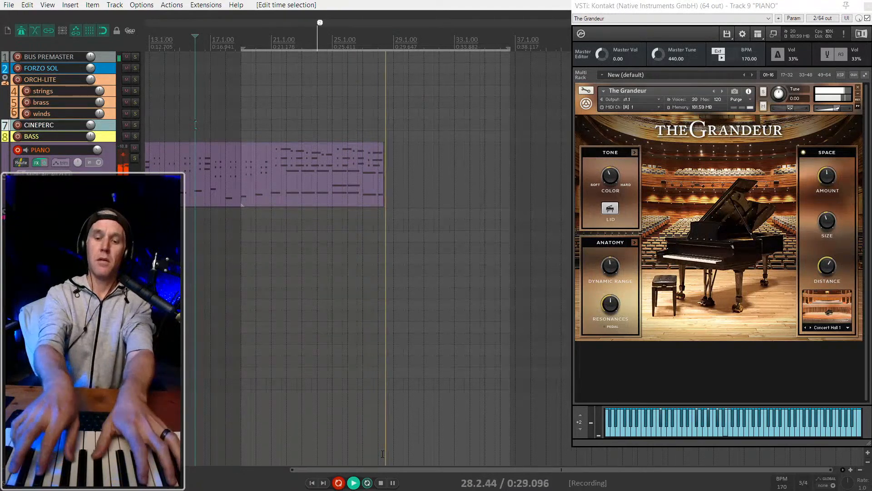
key("space")
key("v")
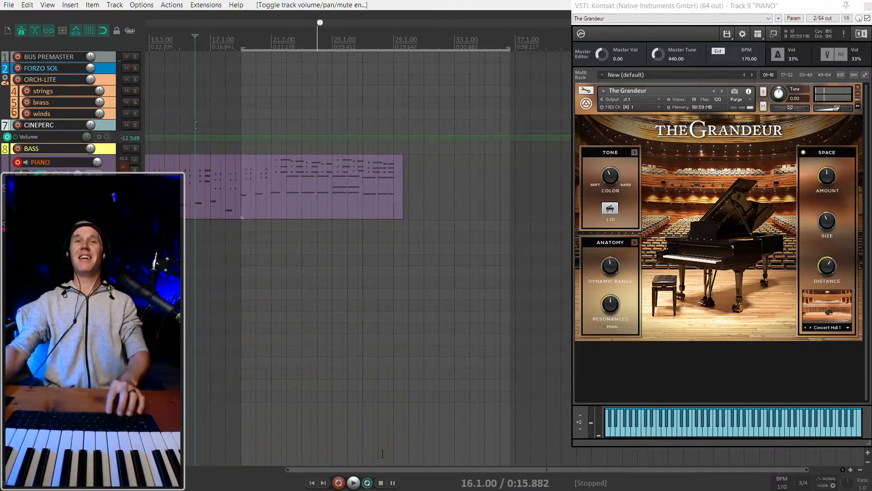
key("v")
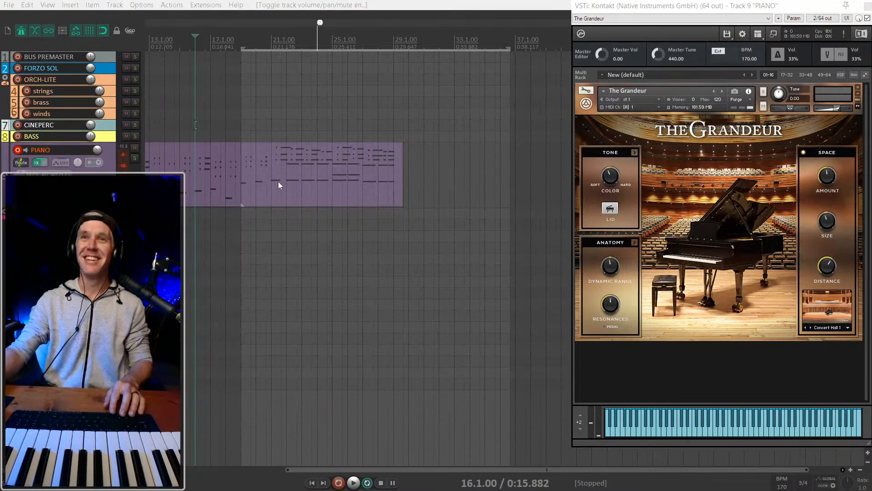
Select the newly recorded piano item and audition it briefly from bar 25.
left_click(226, 174)
scroll(276, 196, "left", 3)
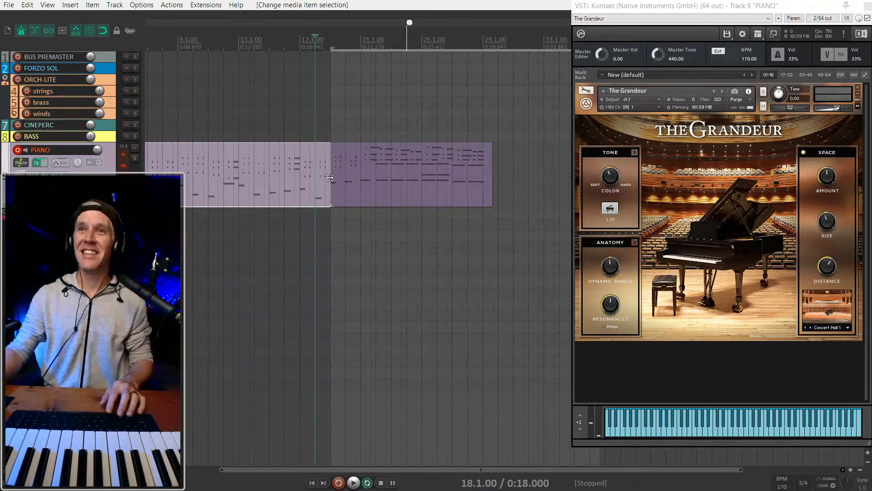
left_click(425, 184)
key("space")
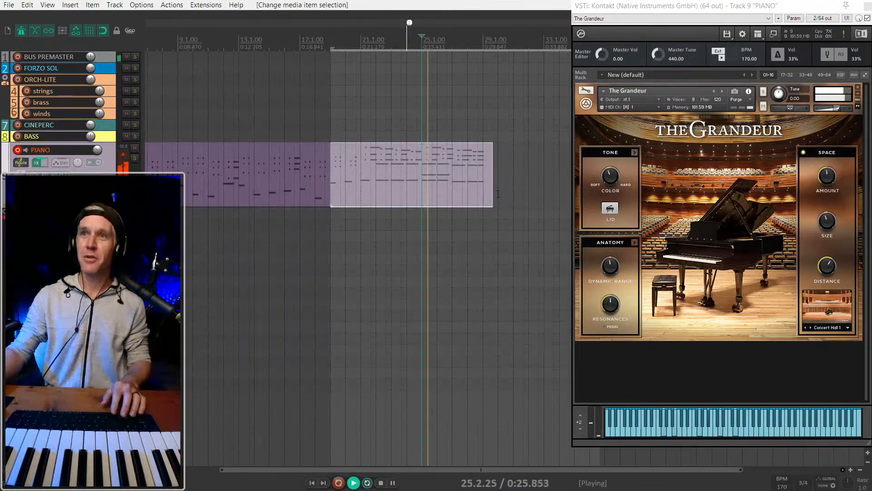
scroll(455, 186, "up", 2)
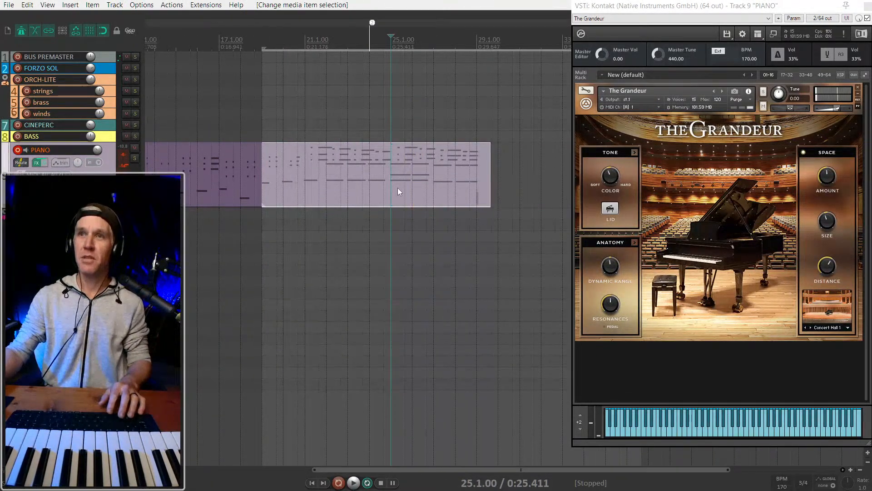
scroll(397, 189, "up", 3)
scroll(397, 189, "down", 3)
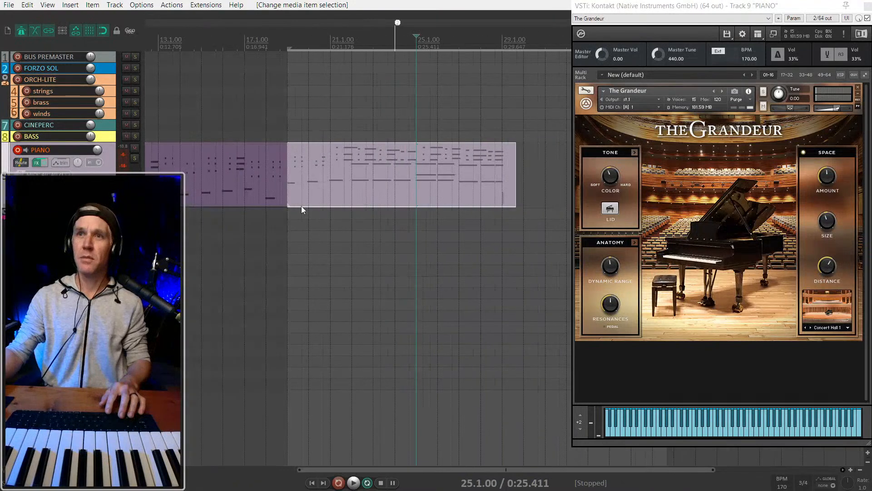
Trim the new piano item's end to bar 29 and set the time selection from bar 5 to bar 29.
left_click(253, 178)
left_click_drag(514, 177, 501, 162)
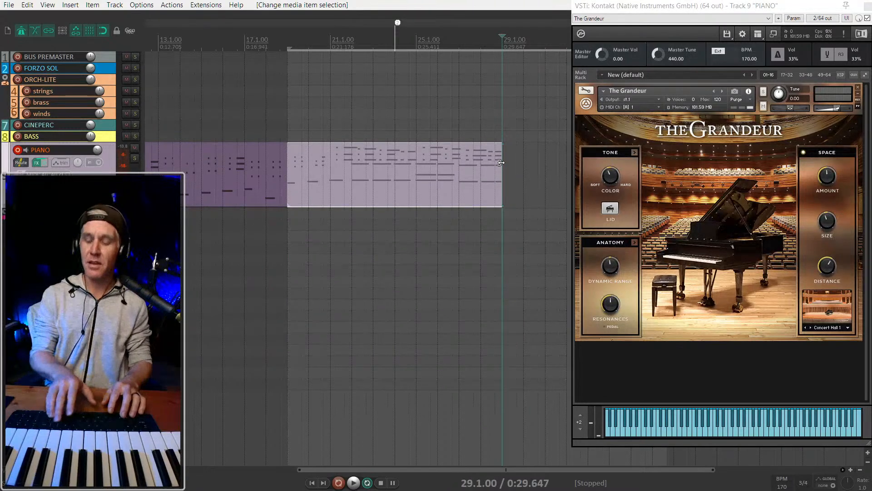
key("bracketright")
scroll(527, 161, "down", 3)
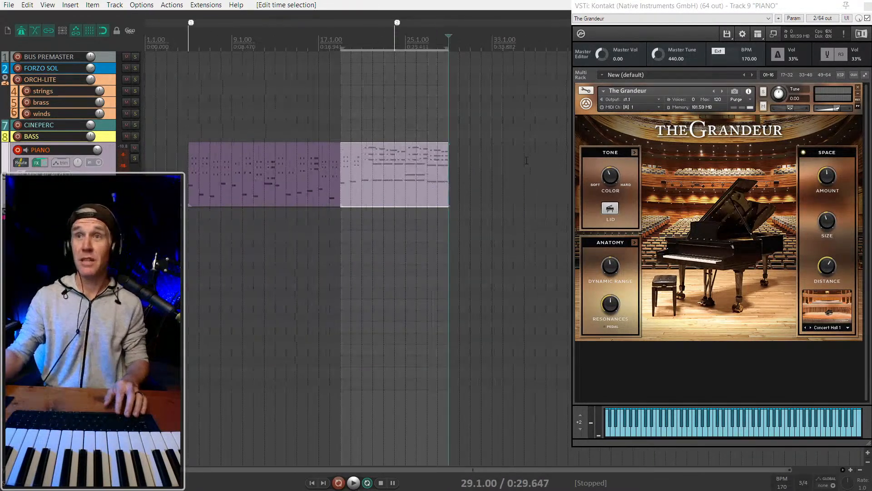
left_click(187, 131)
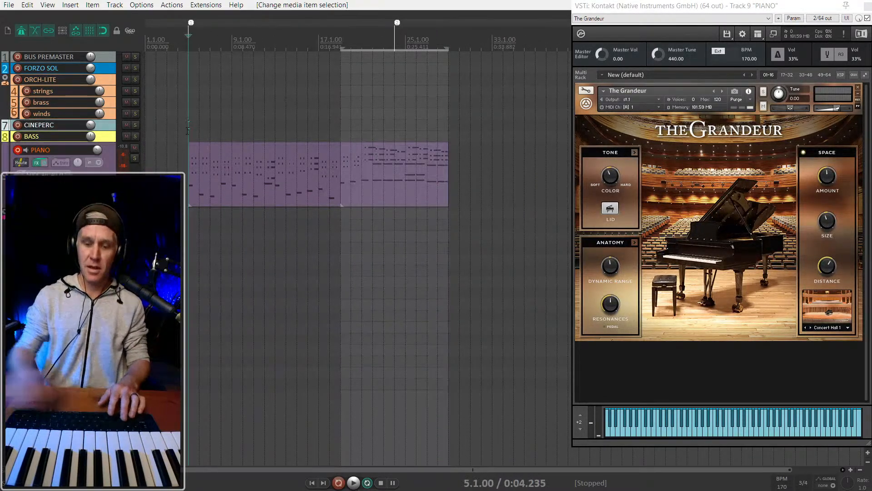
key("bracketleft")
Play back the transition into the new piano passage from bar 18 and stop at bar 25.
left_click(331, 118)
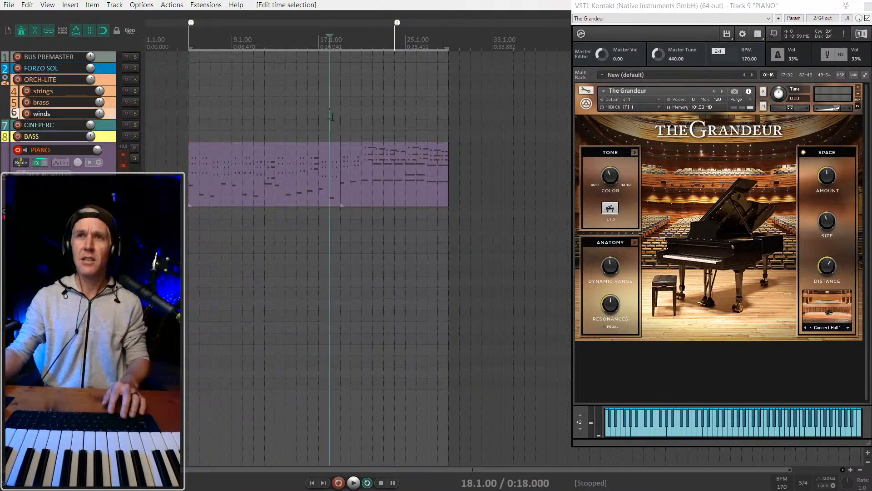
key("space")
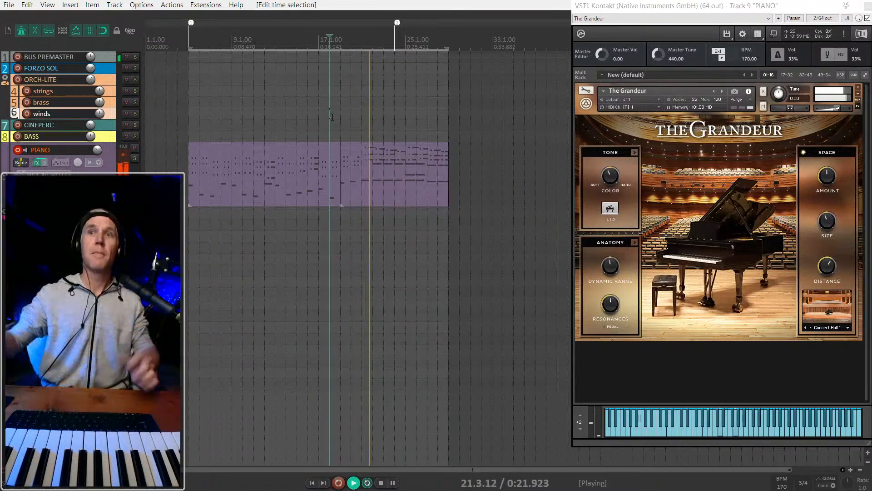
scroll(426, 173, "up", 2)
scroll(427, 170, "up", 3)
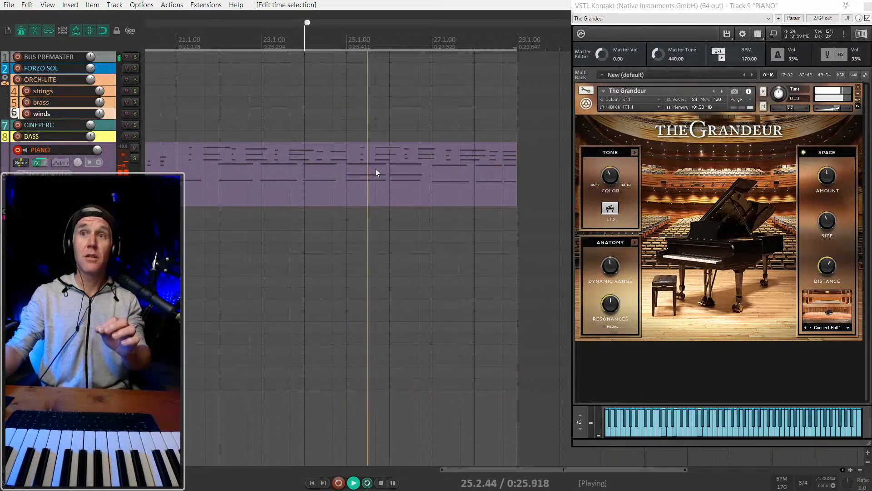
double_click(363, 172)
key("Escape")
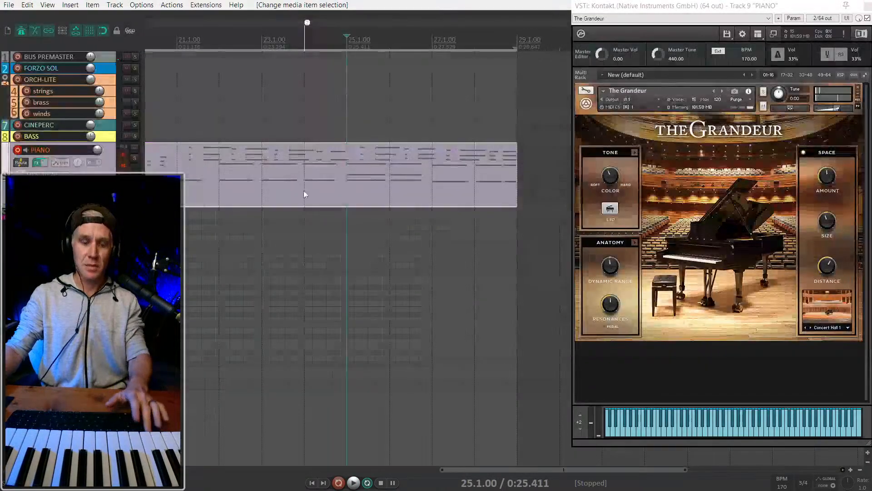
Open the new piano item's notes for editing and play them back from bar 22.
double_click(347, 181)
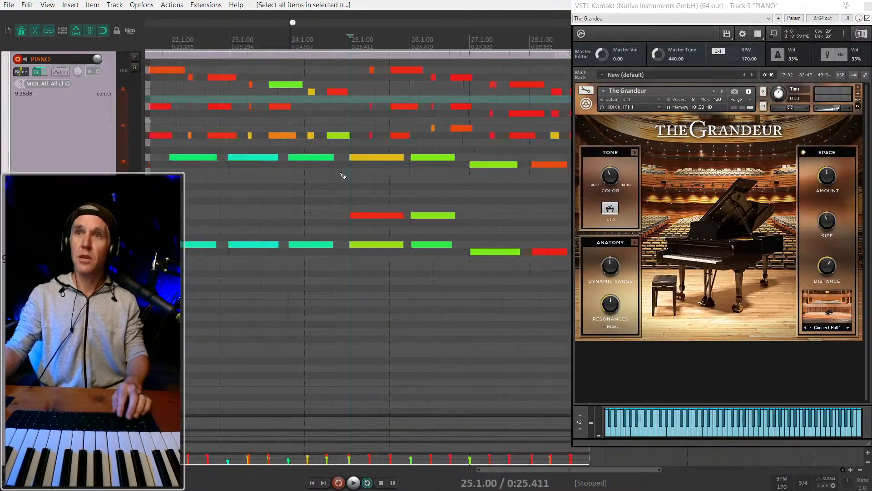
scroll(402, 131, "down", 2)
scroll(366, 156, "right", 2)
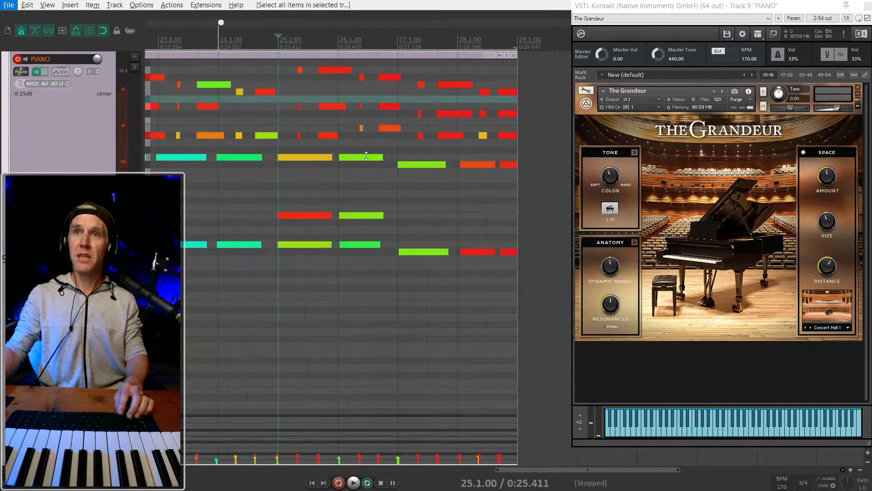
scroll(285, 142, "down", 3)
left_click(214, 186)
key("space")
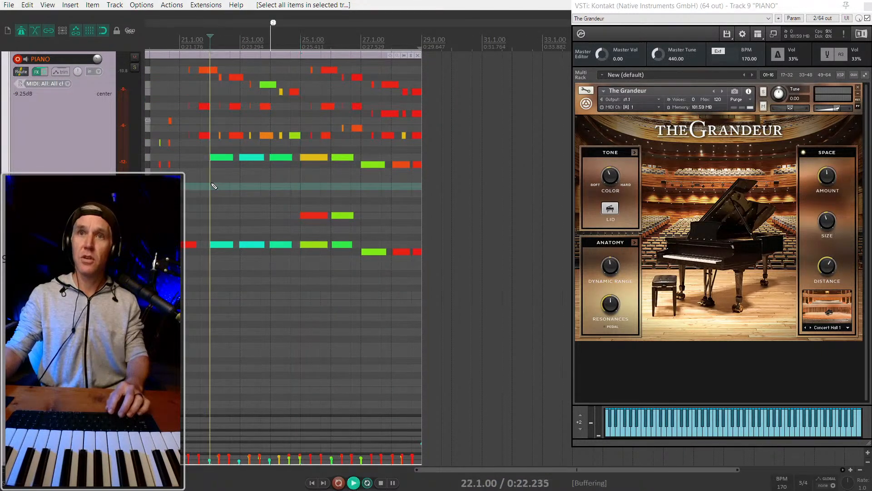
scroll(288, 170, "up", 2)
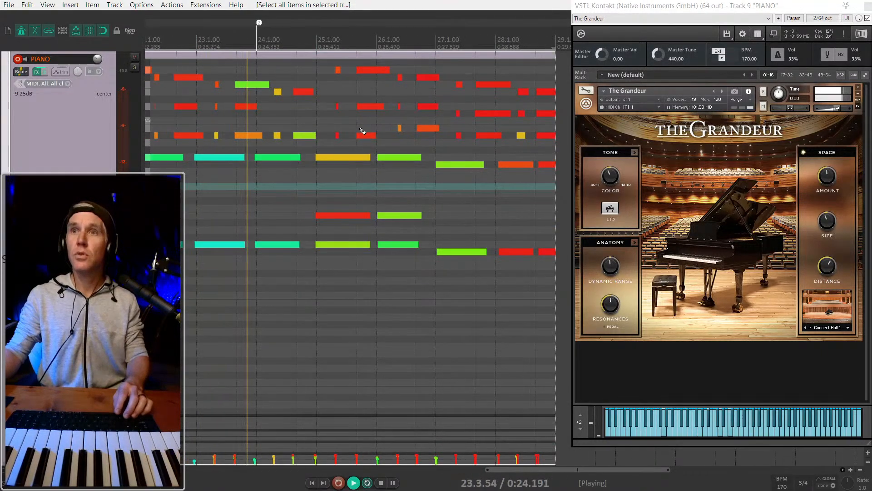
Raise the lowest right-hand chord notes in bar 25 by one semitone and delete the extra upper bass notes in bars 25 and 26.
left_click_drag(335, 133, 495, 121)
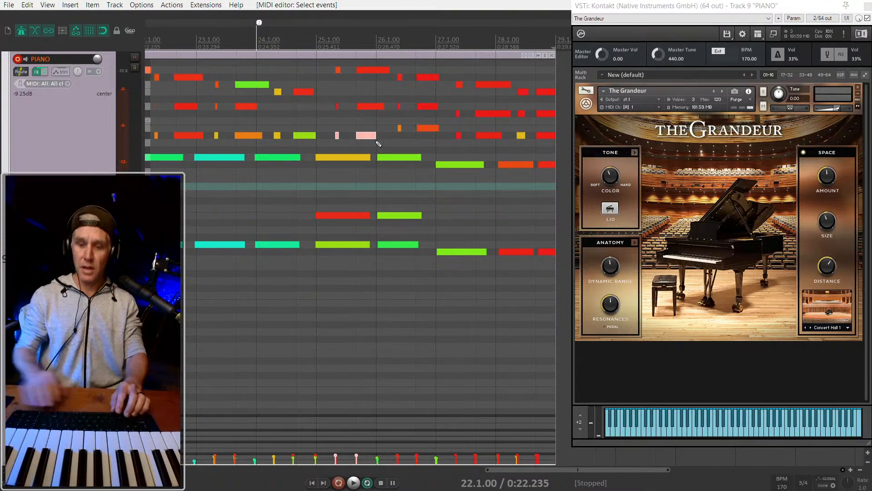
left_click_drag(403, 230, 412, 228)
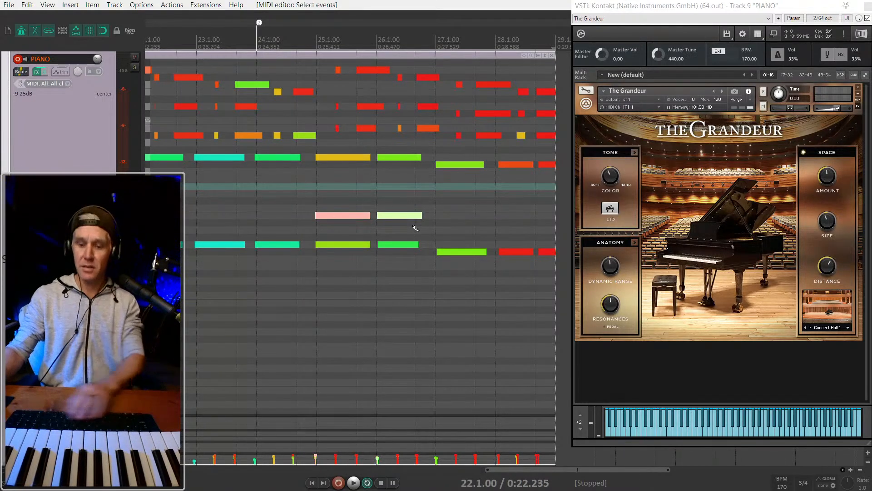
key("Delete")
scroll(445, 220, "down", 3)
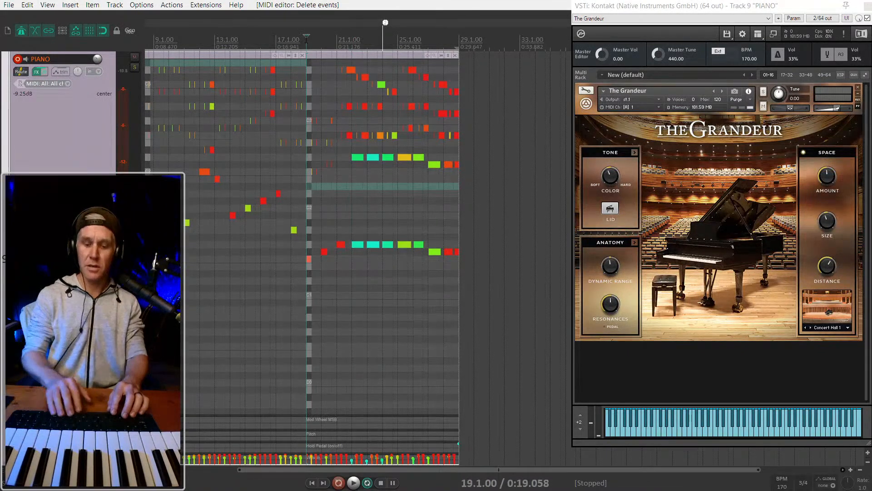
Add a marker at bar 19 and play the piano theme back from bar 5 through both items.
key("m")
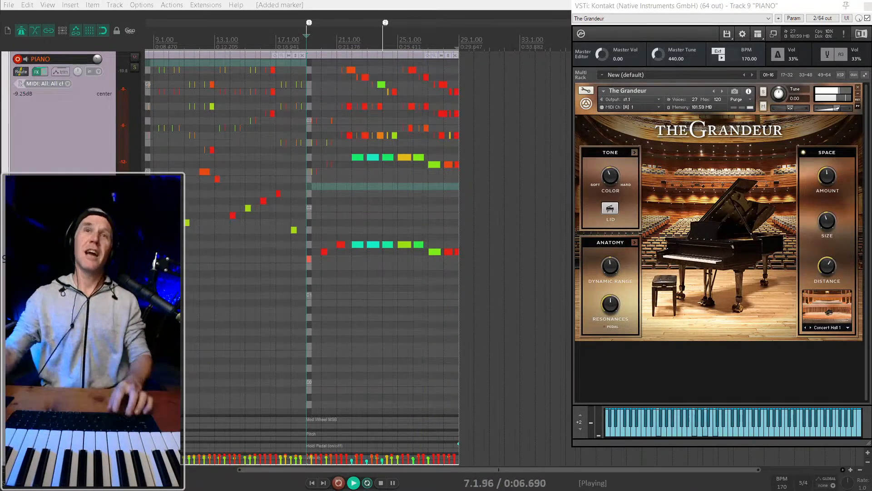
left_click(552, 4)
scroll(416, 112, "down", 3)
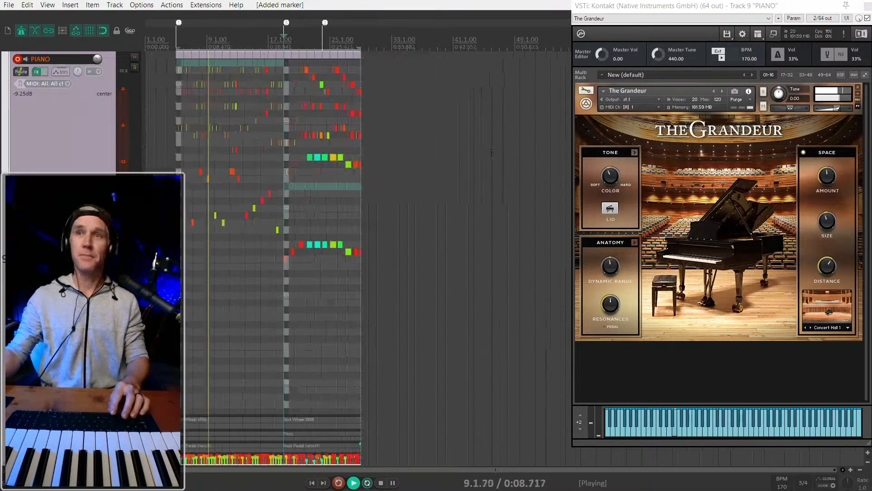
scroll(417, 112, "up", 1)
scroll(416, 112, "up", 2)
scroll(416, 112, "up", 1)
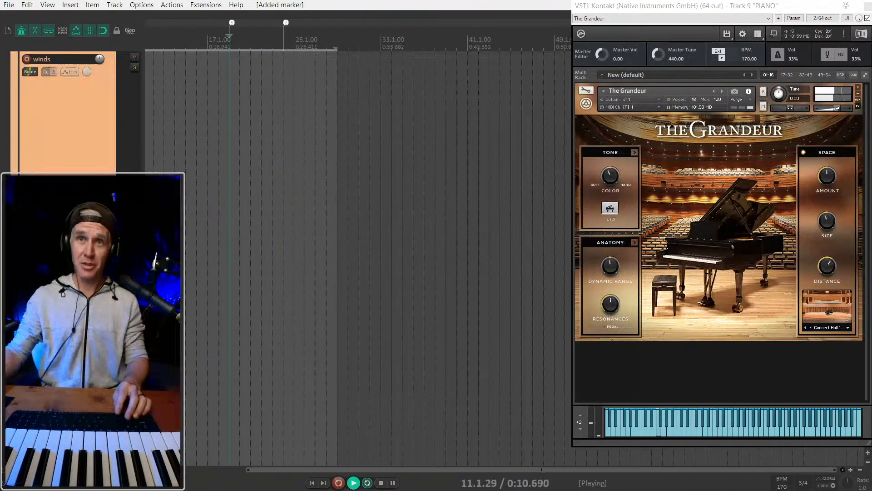
scroll(416, 112, "down", 2)
scroll(197, 134, "up", 2)
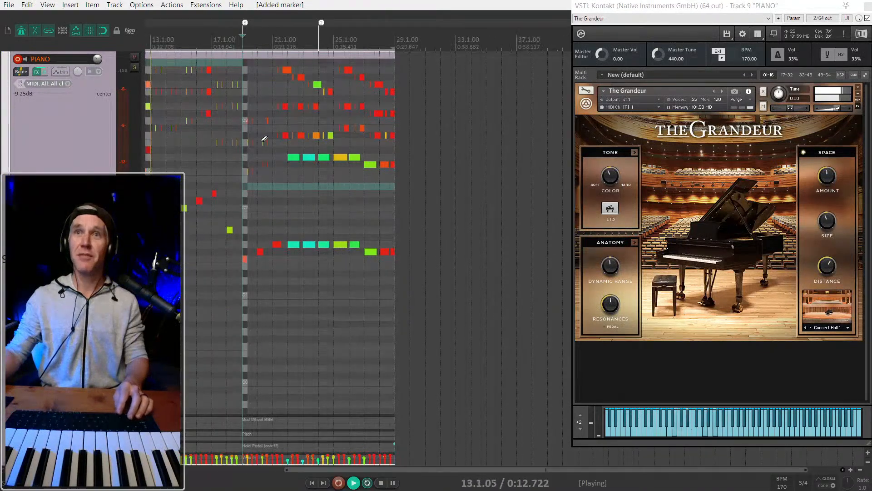
scroll(265, 138, "right", 2)
scroll(341, 133, "left", 5)
scroll(362, 132, "right", 1)
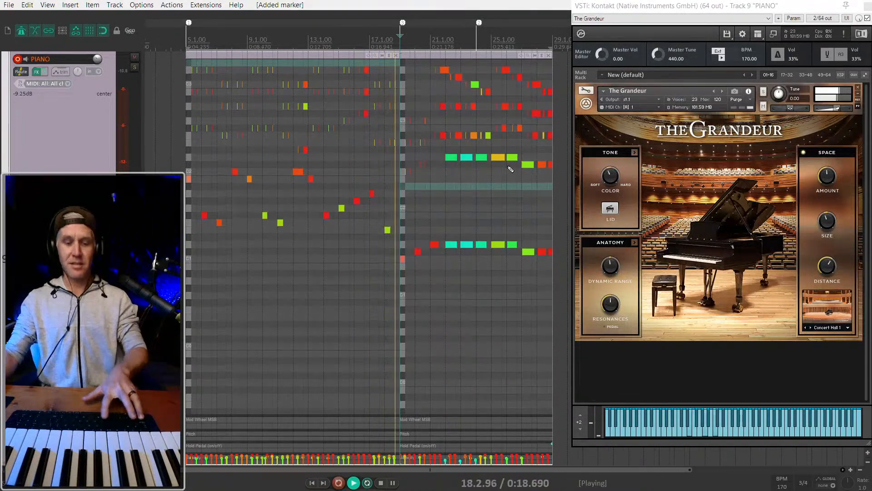
Glue the two piano items between bars 5 and 29 into one item and open its notes for inline editing.
key("ctrl+g")
key("e")
scroll(434, 161, "up", 2)
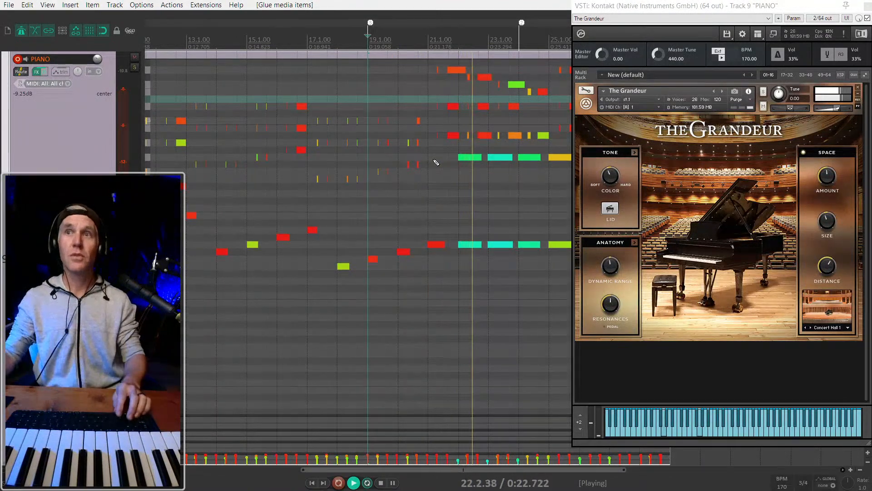
Examine the glued piano notes across bars 5 to 29 while the theme plays back in a loop.
scroll(436, 159, "down", 1)
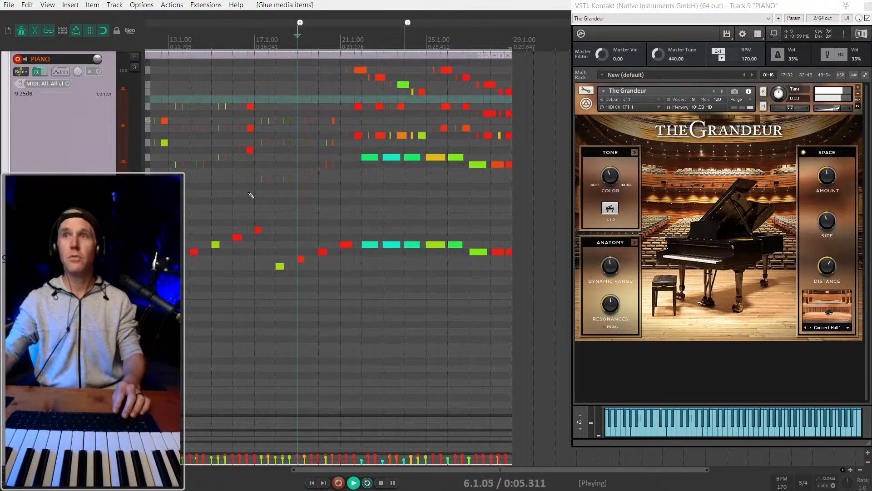
scroll(295, 196, "down", 2)
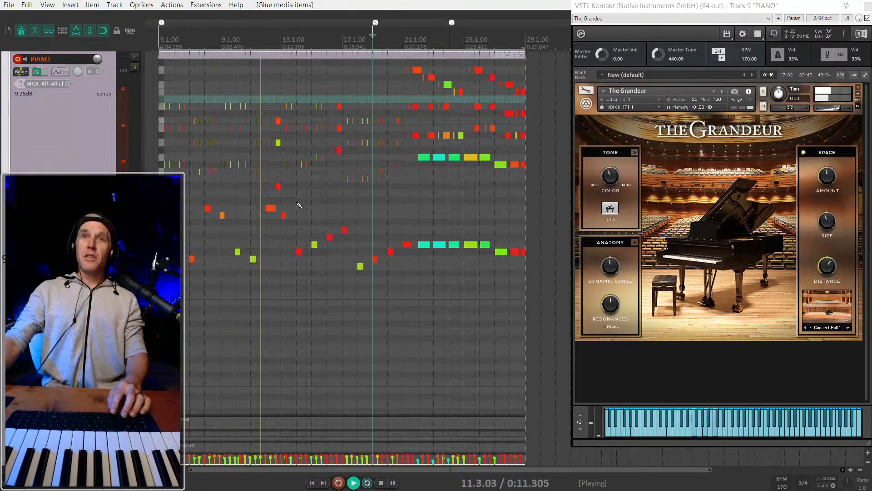
scroll(335, 150, "up", 2)
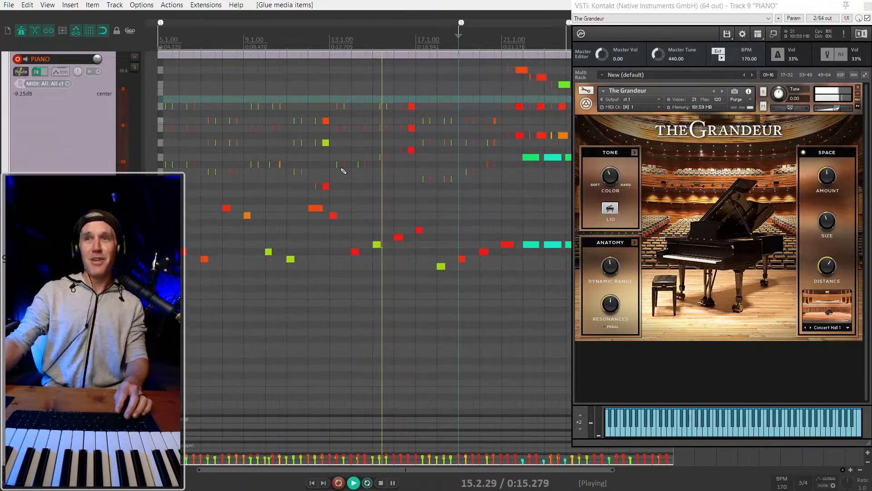
scroll(343, 170, "down", 1)
scroll(343, 179, "down", 1)
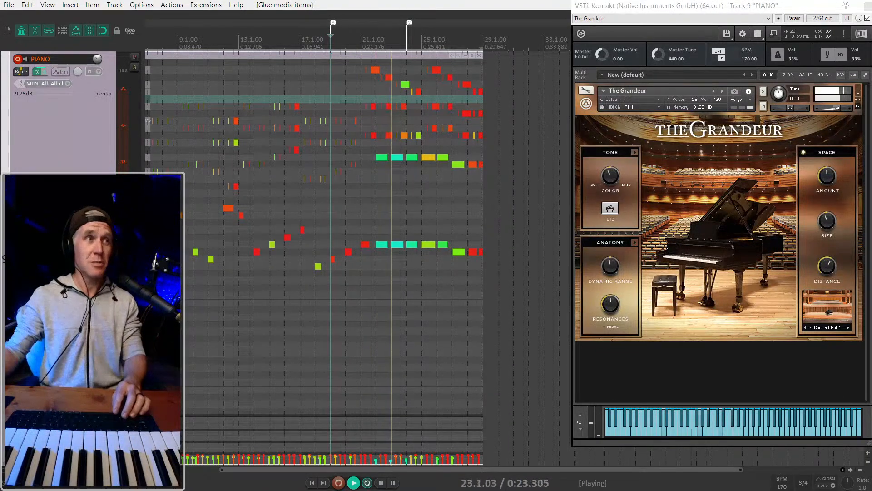
scroll(274, 243, "left", 3)
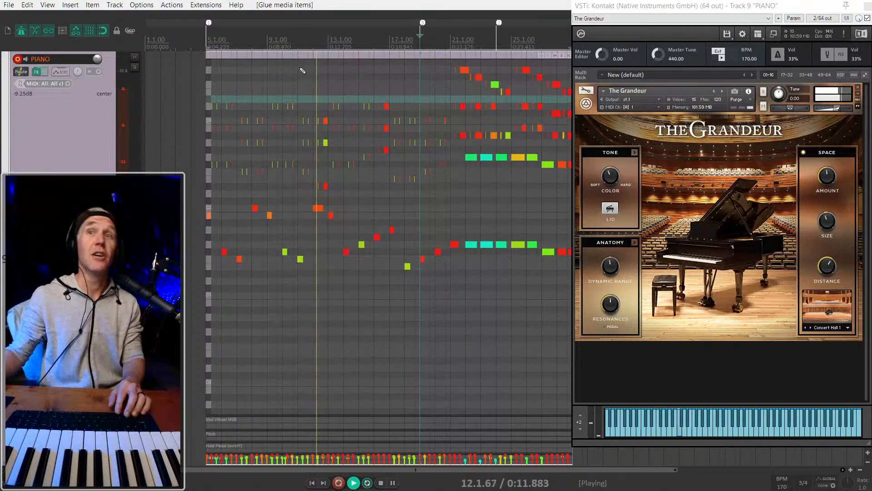
scroll(306, 210, "down", 2)
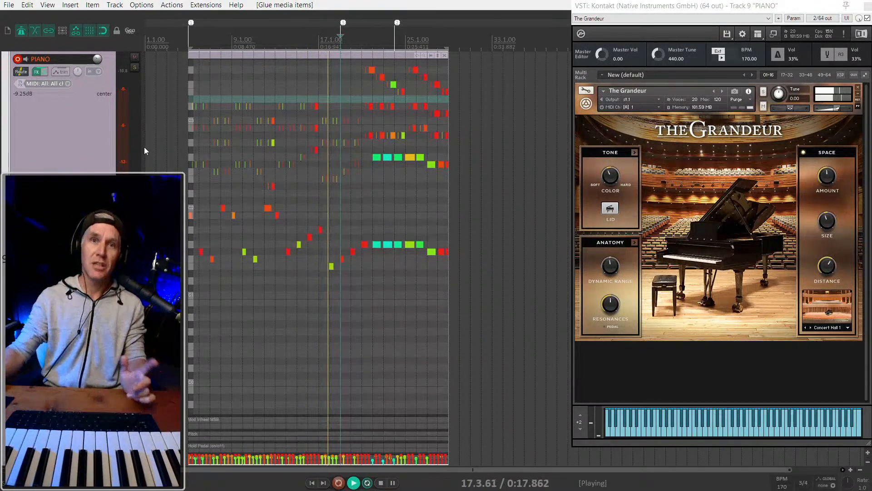
scroll(185, 160, "up", 2)
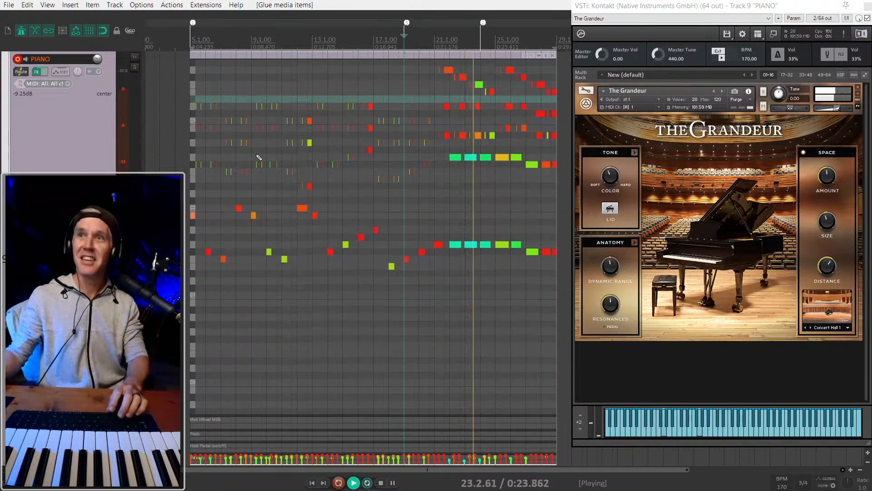
Stop playback, close the piano item's inline note editor and bring all tracks back into view.
left_click(384, 54)
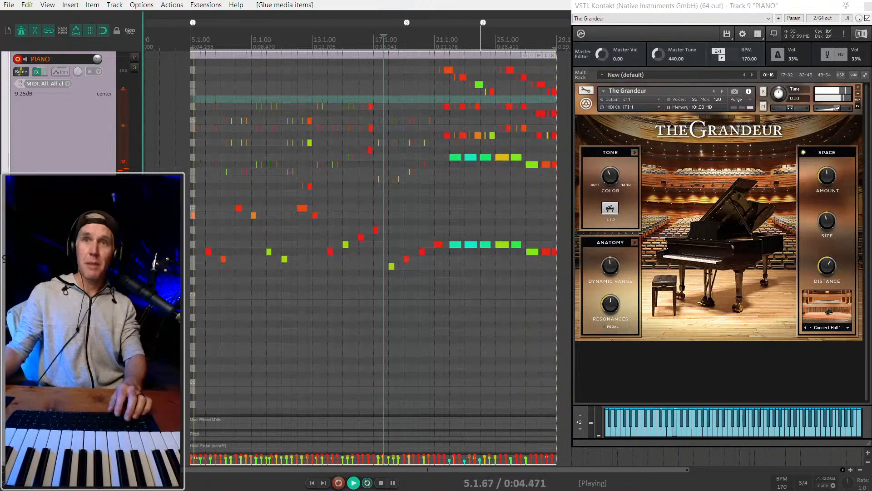
key("space")
key("e")
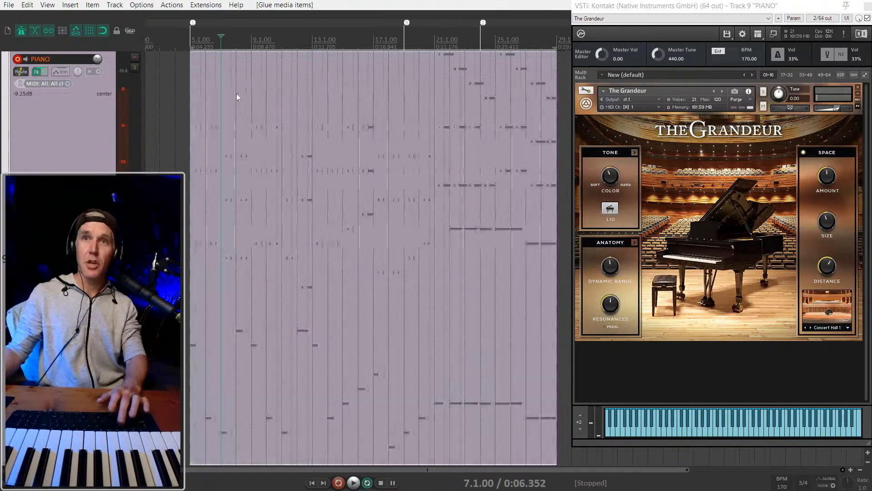
key("e")
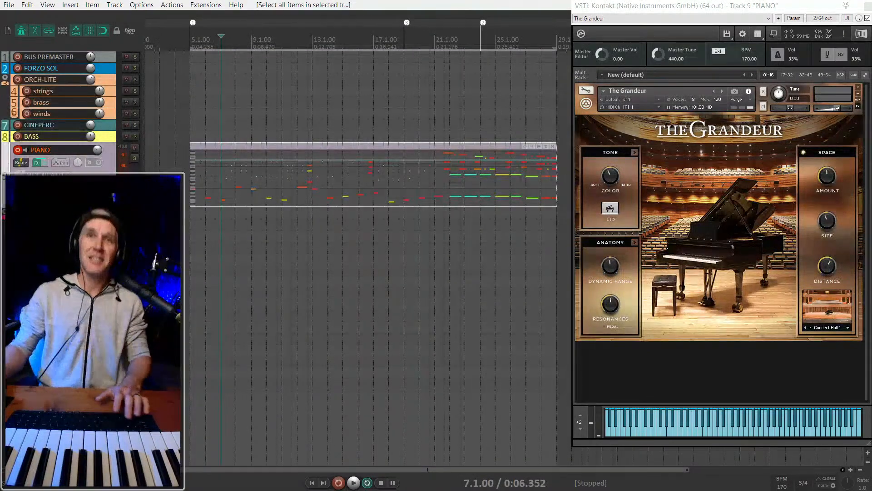
key("e")
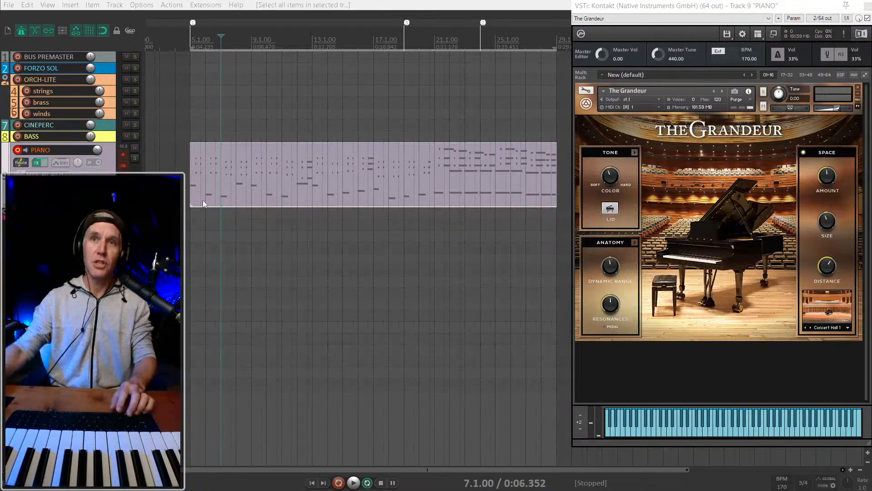
Place the edit cursor at bar 5 and arm the BASS track for recording.
scroll(203, 199, "down", 2)
left_click(190, 191)
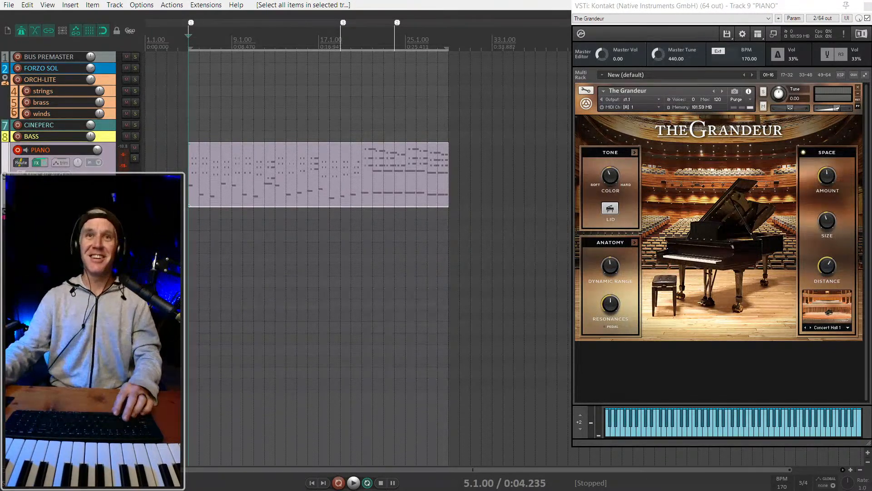
left_click(103, 137)
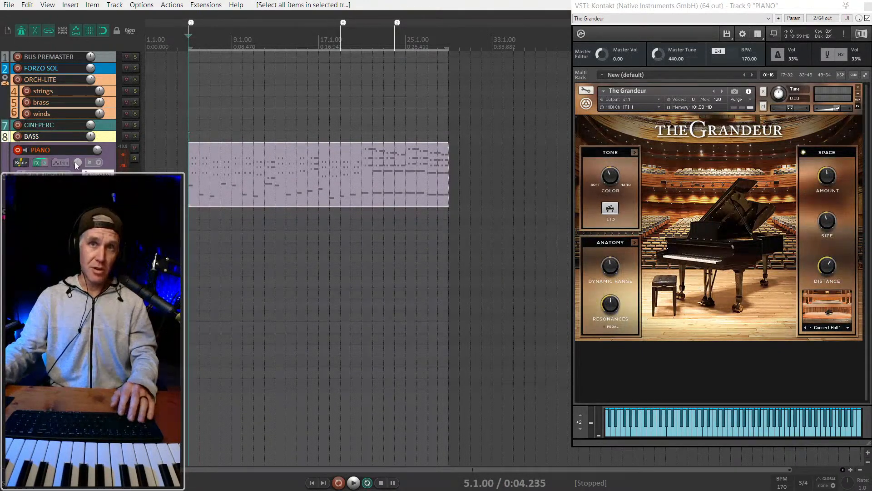
left_click(109, 138)
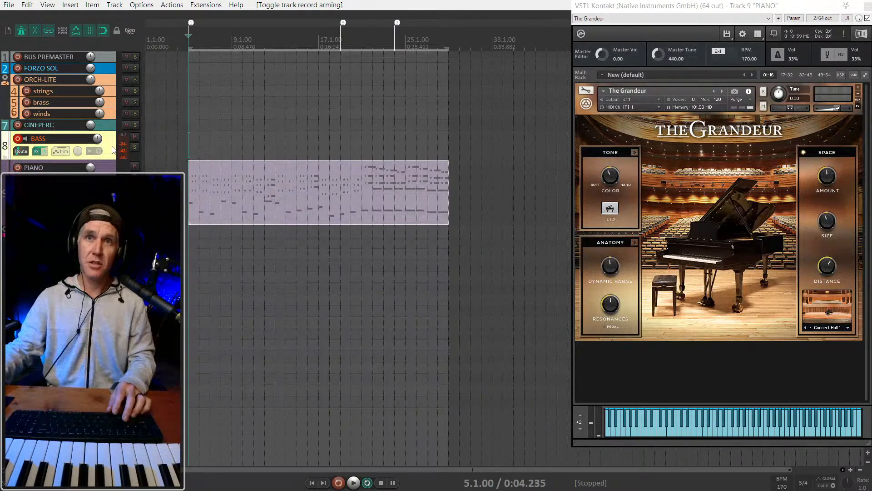
Play the theme back from bar 5 repeatedly while rehearsing a bass line on the armed BASS track.
key("space")
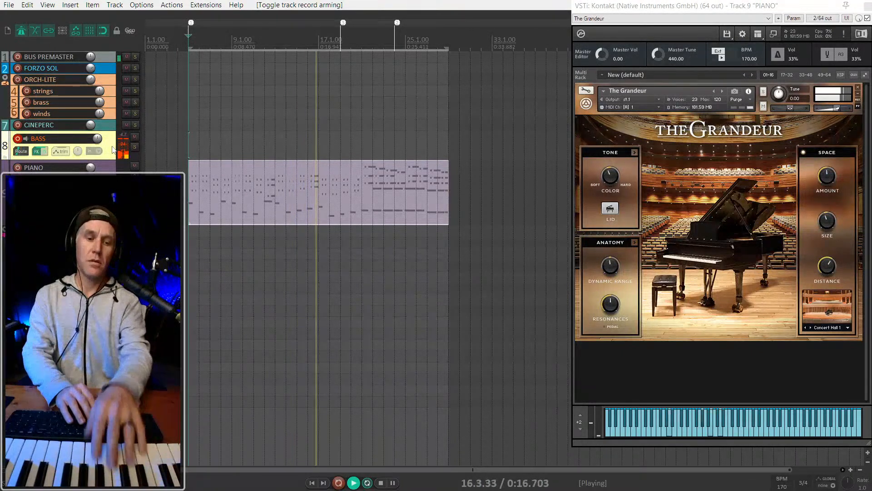
key("space")
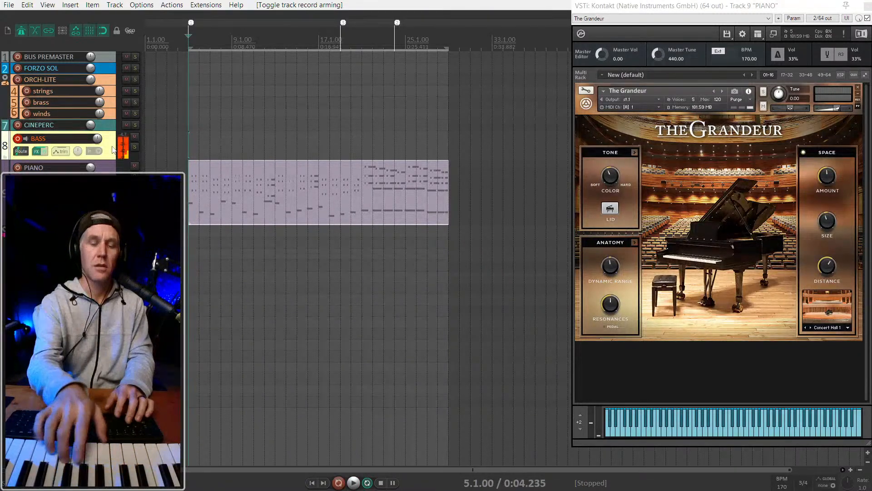
key("space")
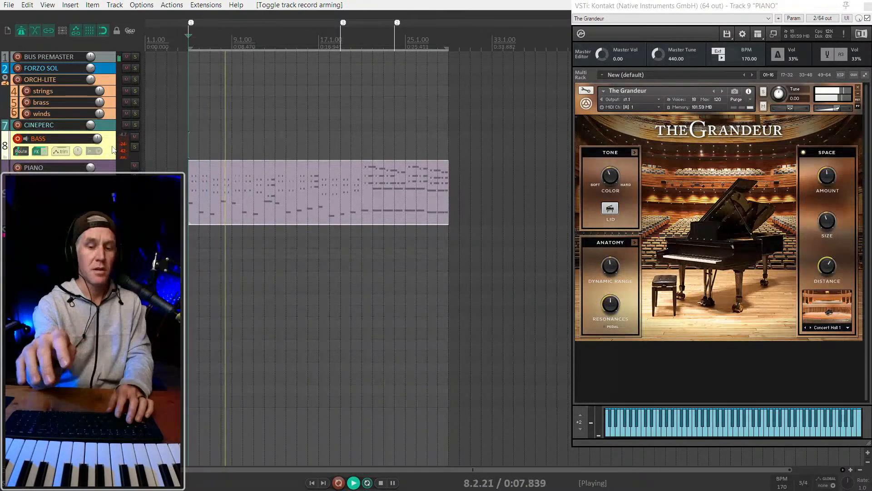
key("space")
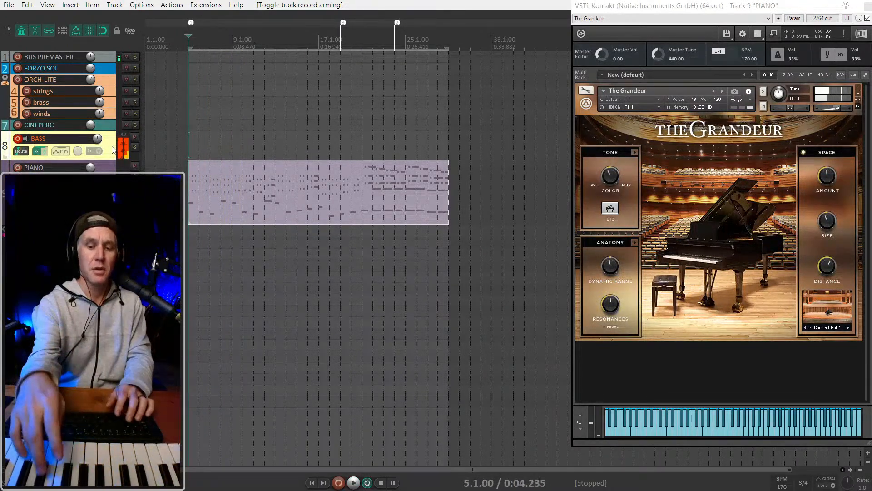
key("space")
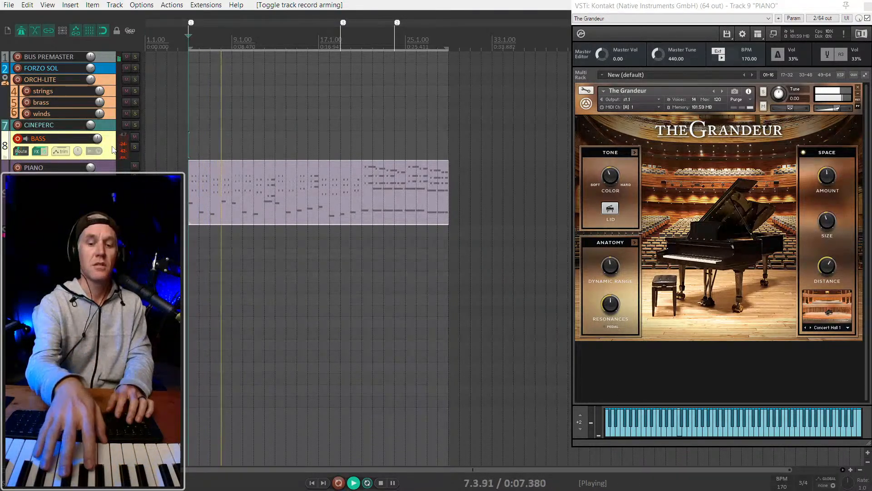
key("space")
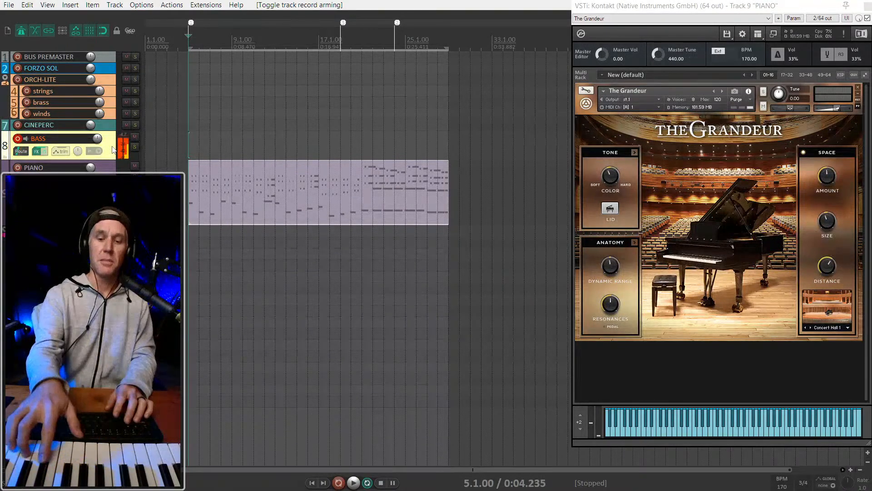
key("space")
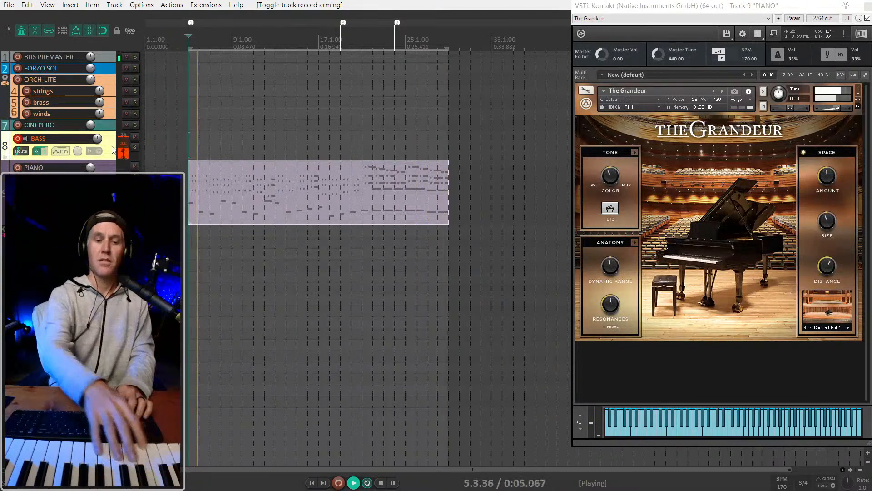
key("space")
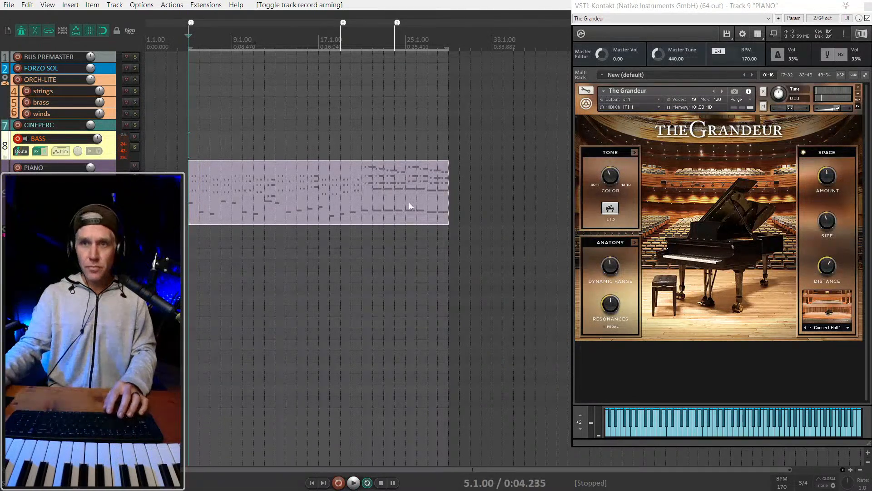
key("space")
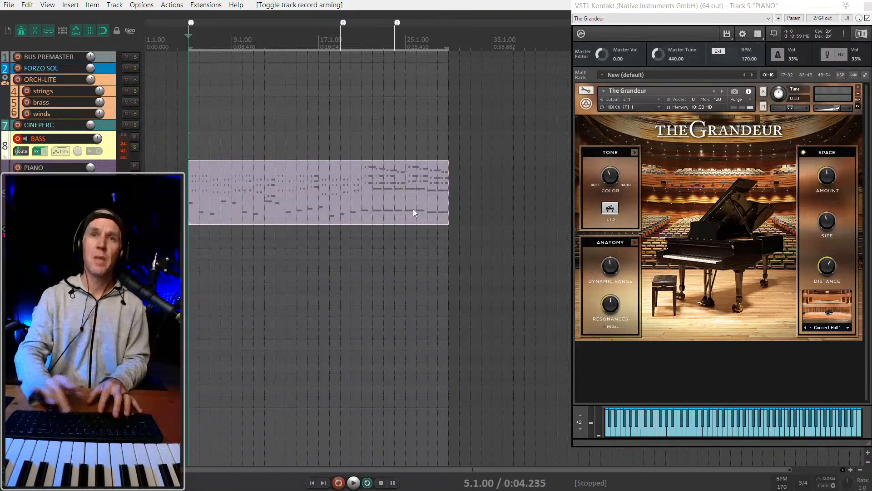
key("space")
key("space")
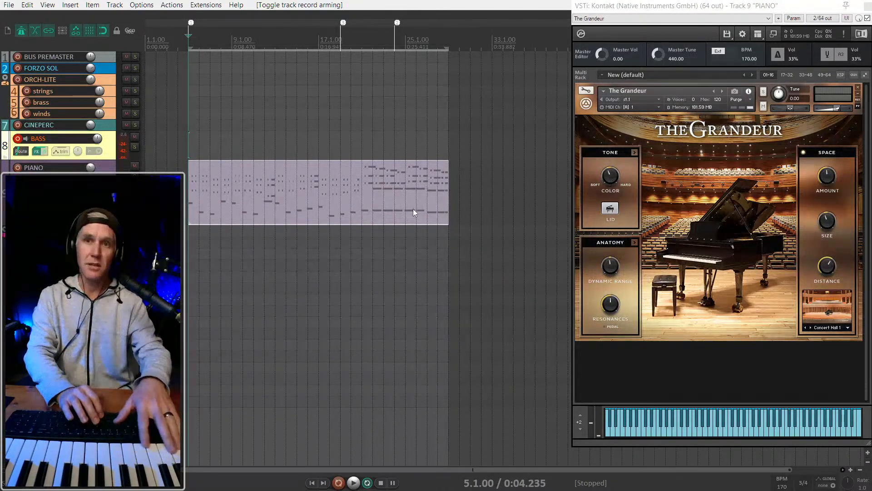
key("space")
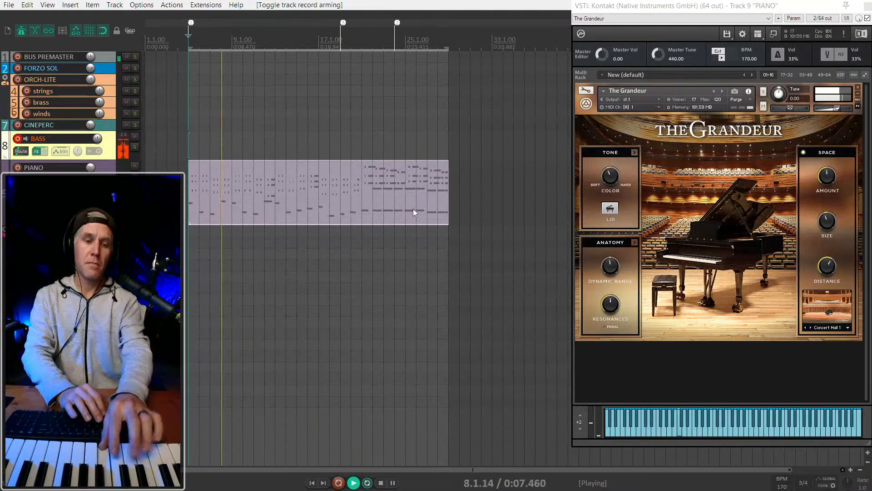
key("space")
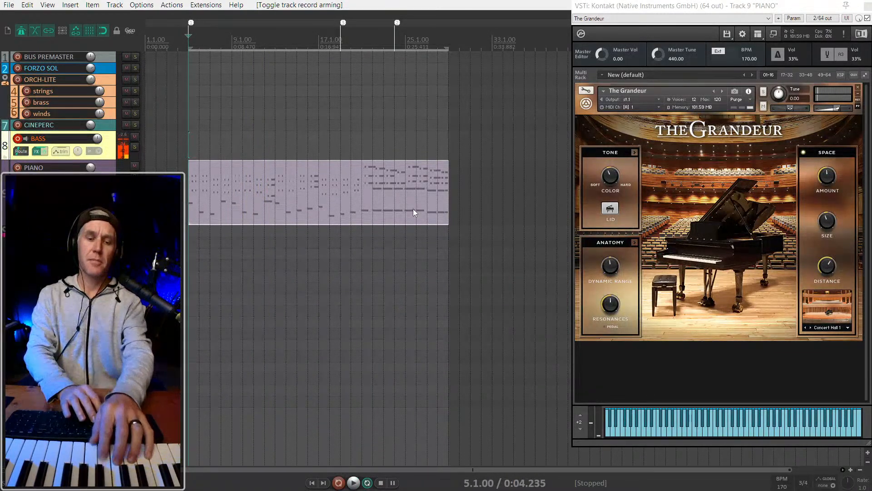
key("space")
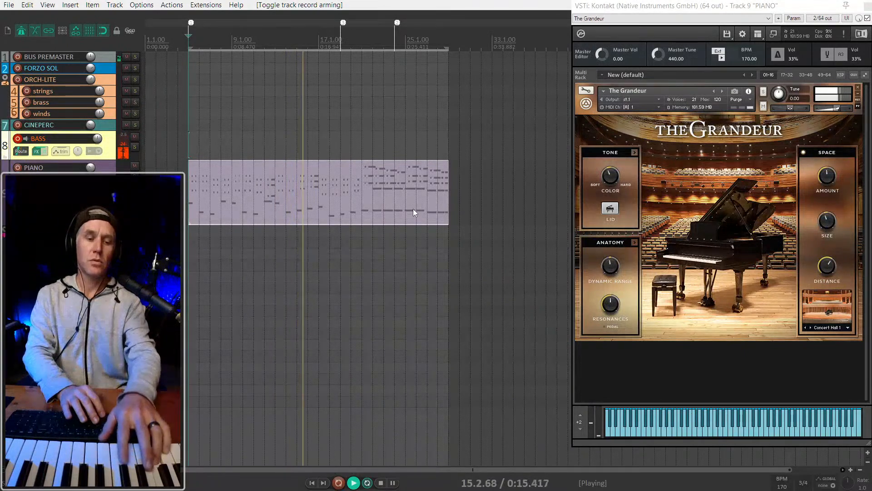
key("space")
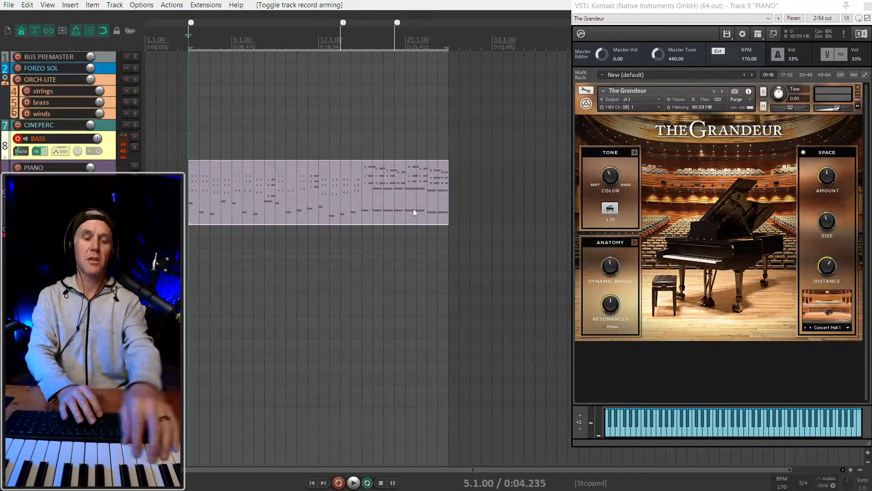
key("space")
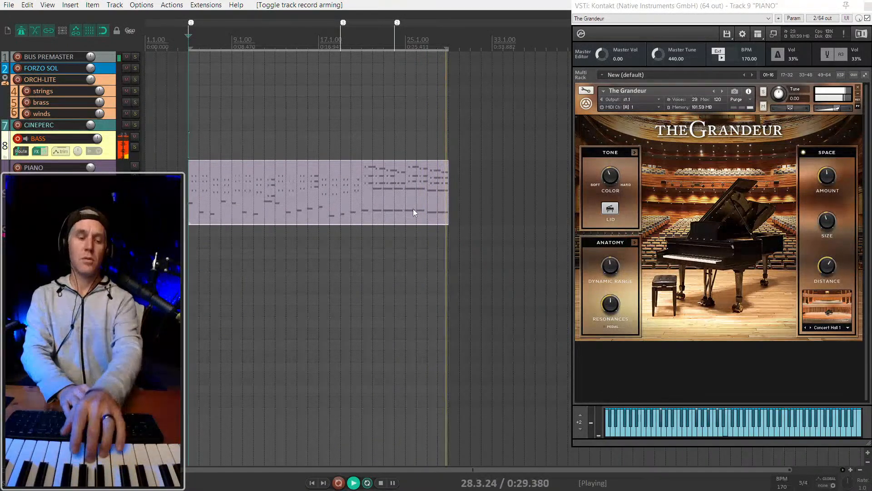
key("space")
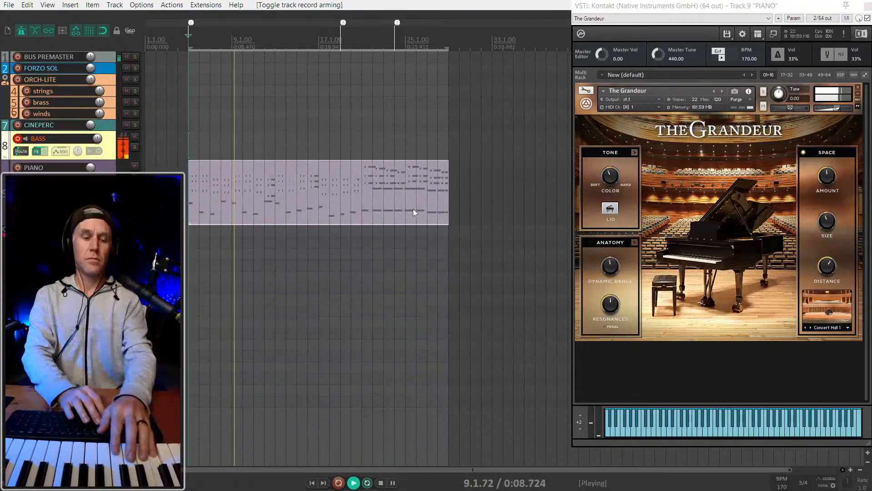
key("space")
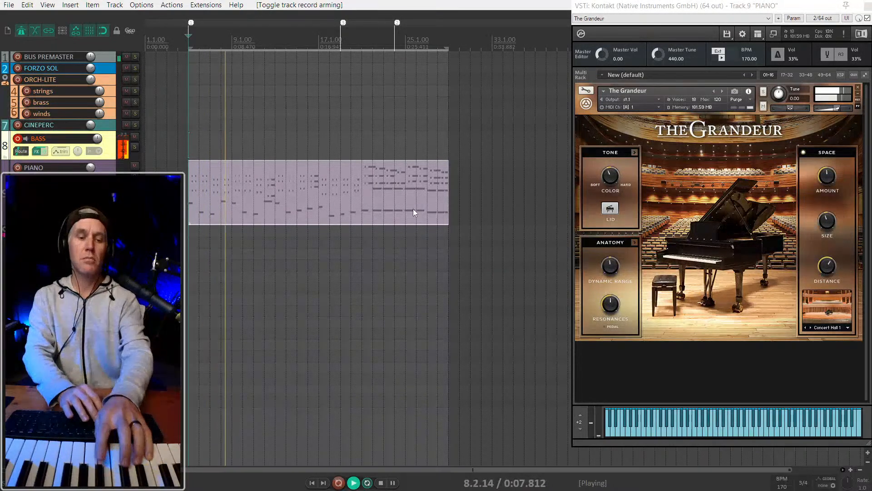
Record the bass line on the BASS track across bars 5 to 29 and switch the recorded item to its previous take.
key("space")
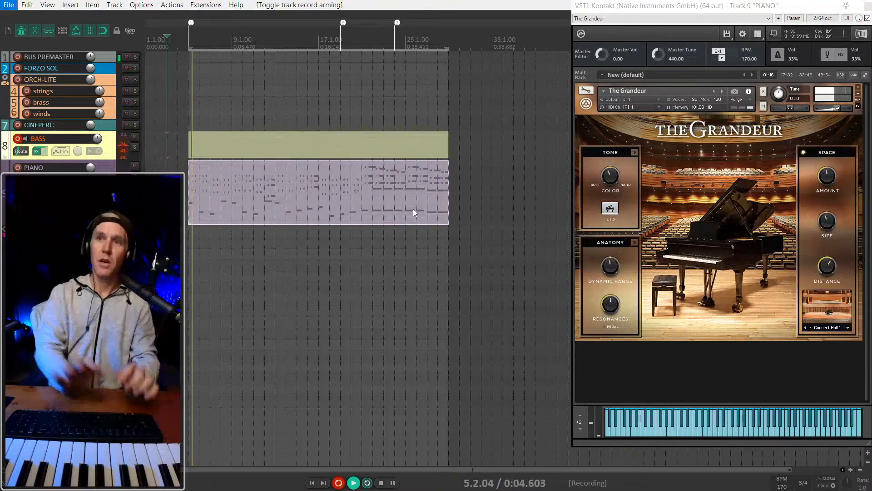
key("alt+space")
left_click(446, 5)
key("space")
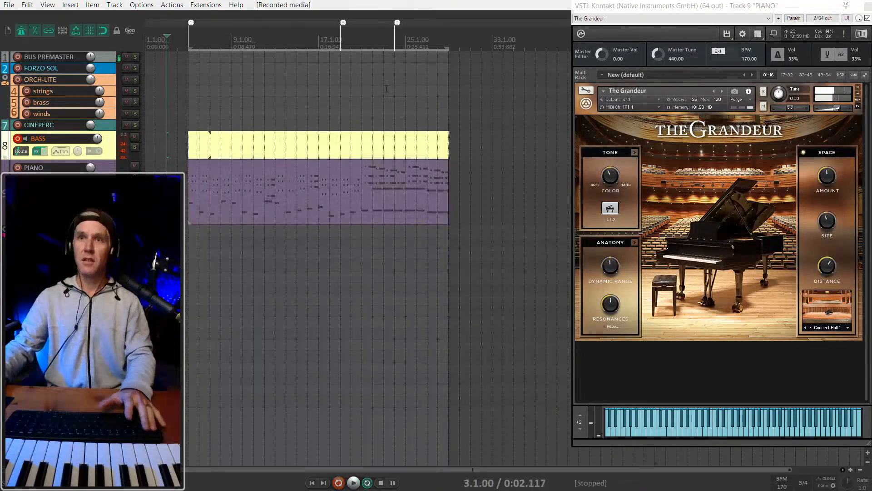
key("shift+t")
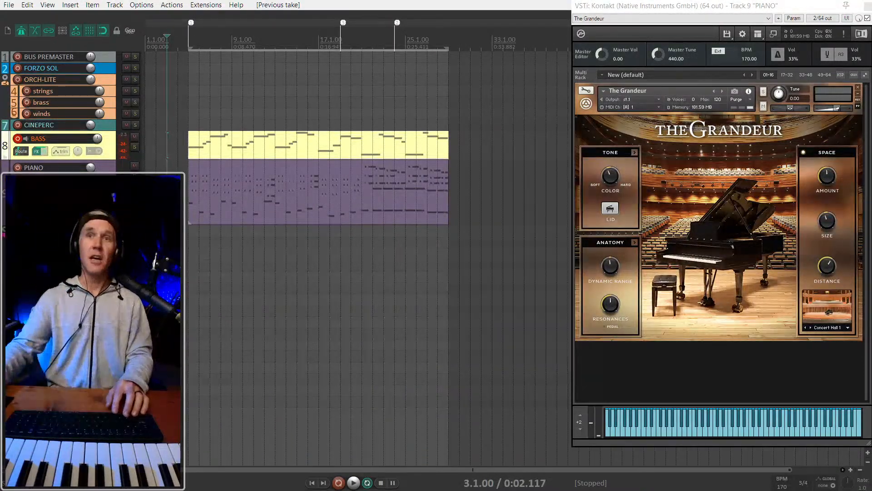
Play the recorded bass part, open its item in the MIDI editor and expand the BASS track in the editor's track list.
scroll(176, 200, "up", 2)
left_click(192, 114)
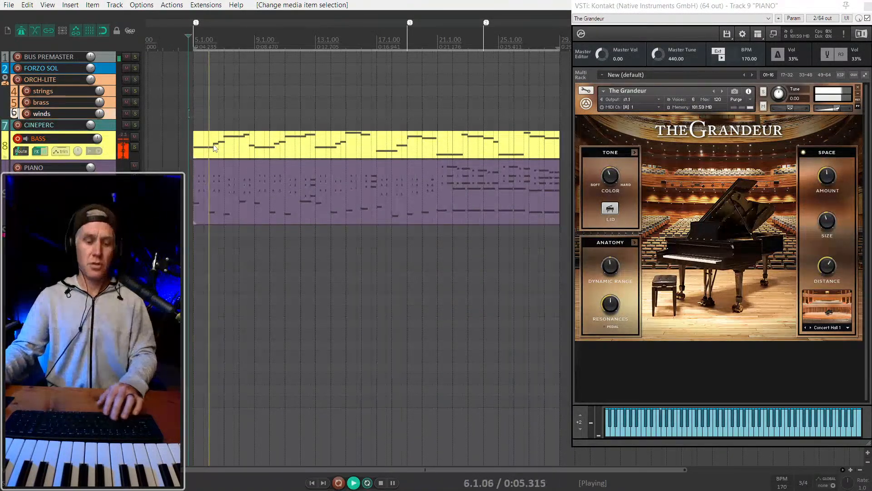
left_click(227, 145)
double_click(229, 144)
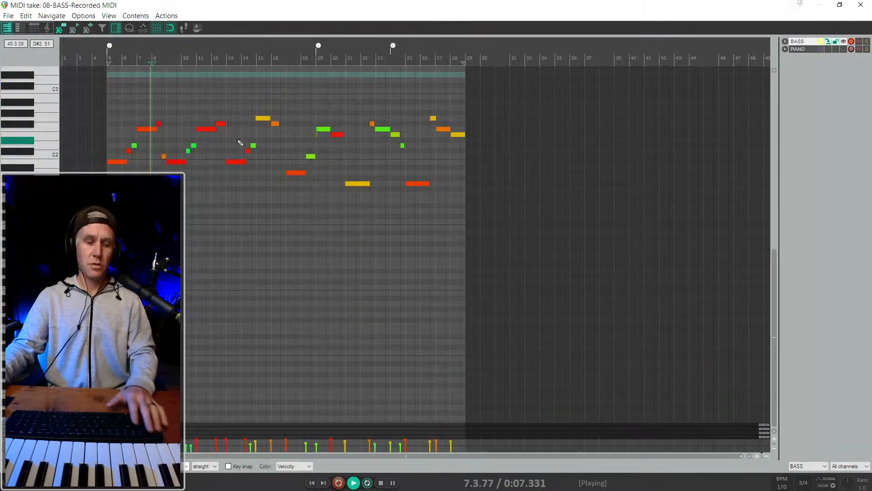
key("Escape")
double_click(240, 142)
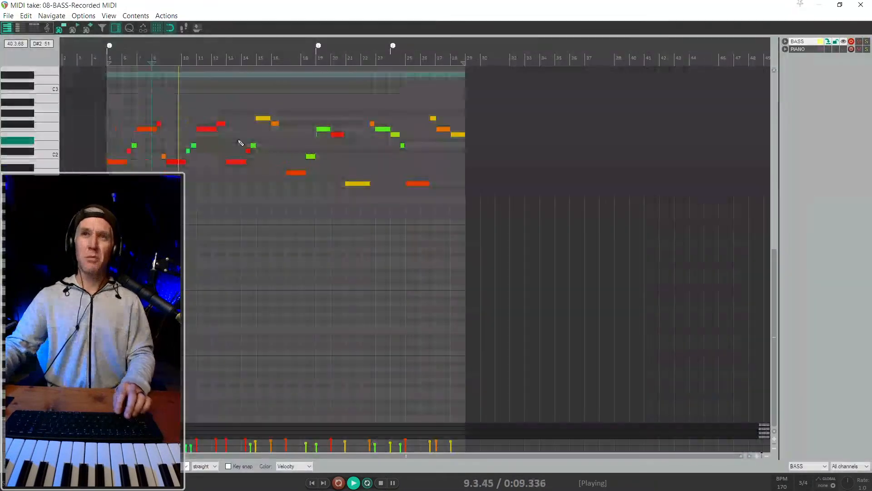
scroll(241, 142, "up", 1)
scroll(242, 142, "up", 1)
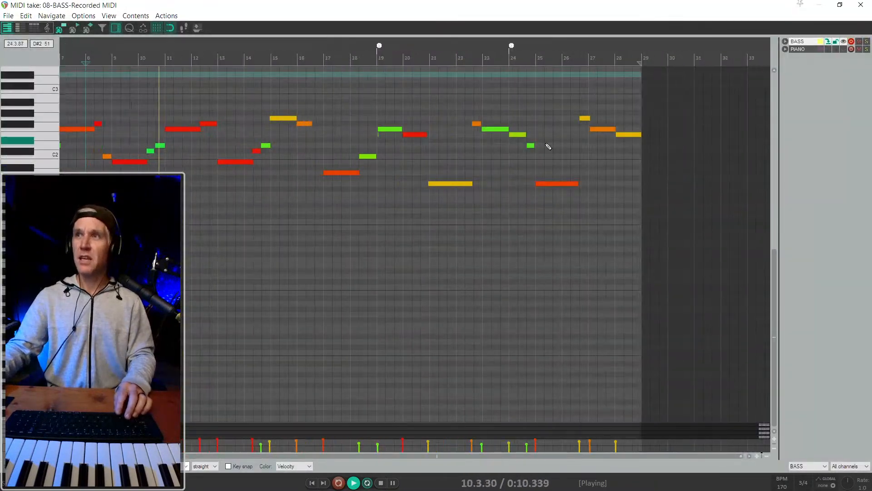
left_click(791, 42)
scroll(250, 125, "up", 1)
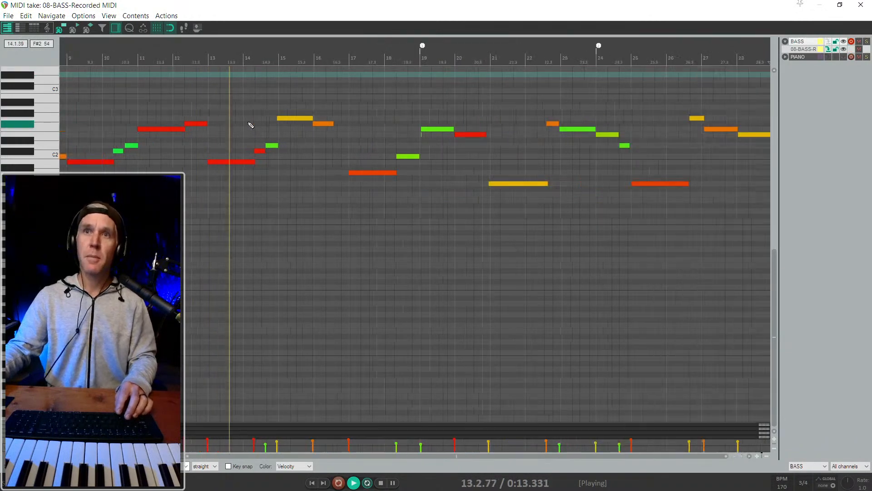
Raise the bass note at bar 16 to G#2 and audition the line from bar 14.
left_click(293, 119)
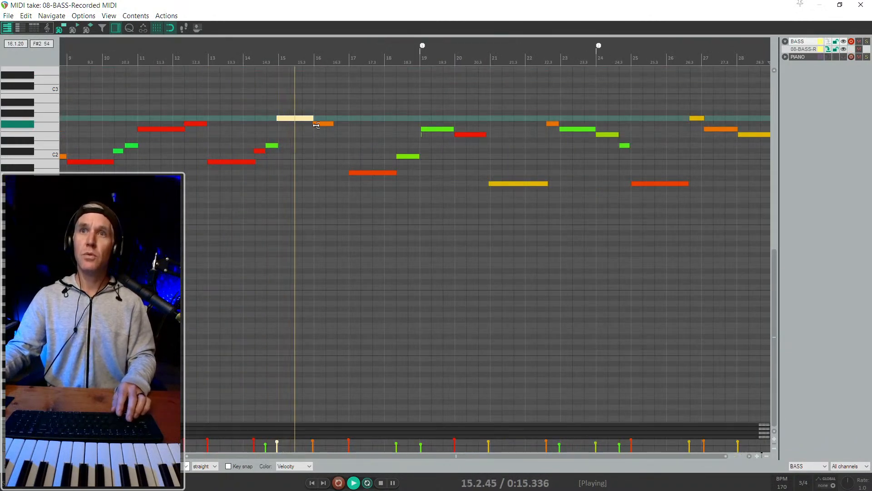
left_click(331, 123)
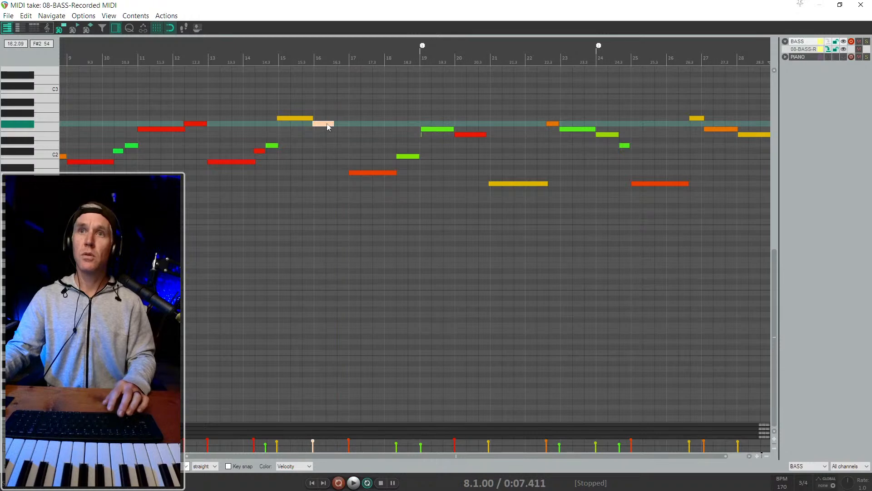
left_click_drag(328, 127, 326, 115)
left_click(250, 107)
key("space")
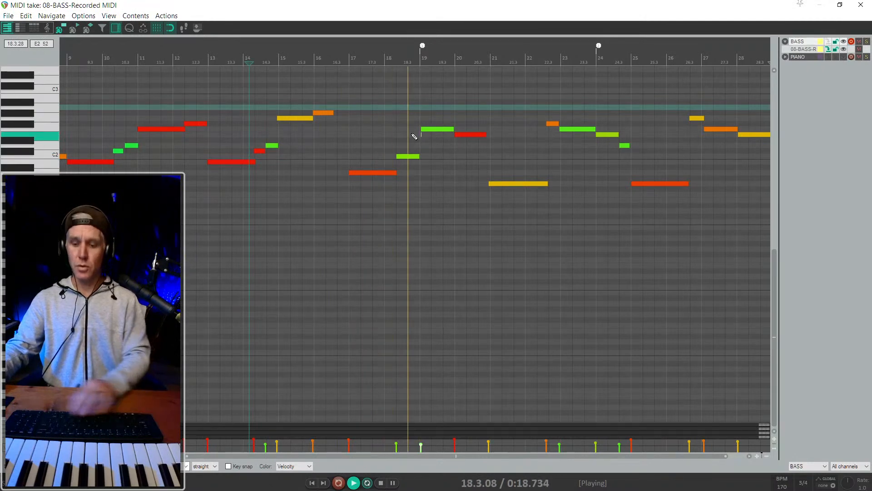
key("space")
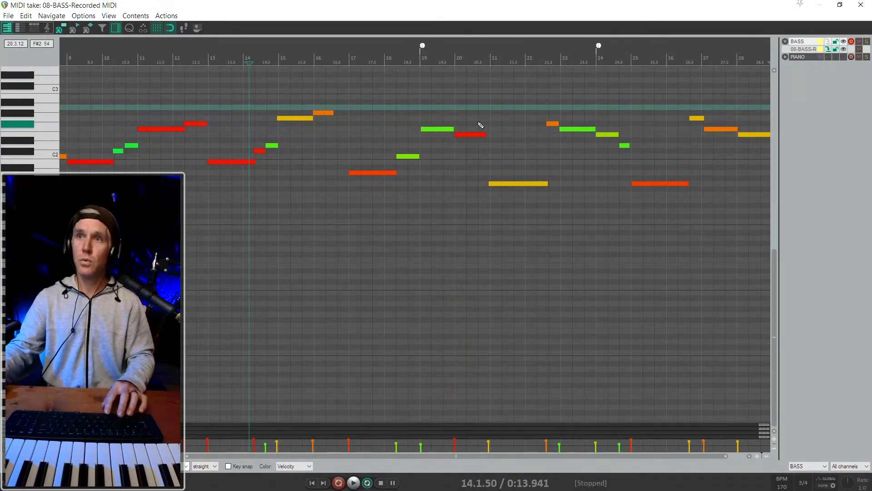
Raise the bass note at bar 20 to F#2 and play the passage back from bar 14.
left_click_drag(472, 134, 465, 124)
key("space")
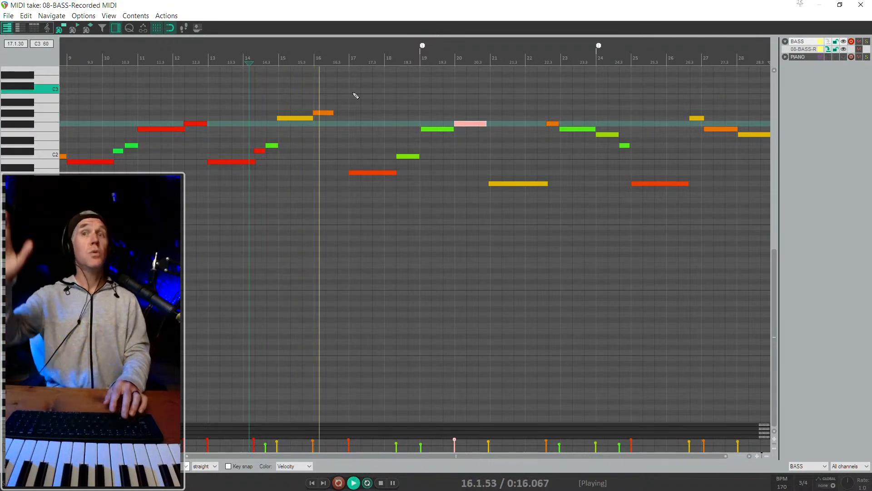
key("space")
Shorten the bass notes at bars 15 and 16 and close the MIDI editor.
left_click(308, 117)
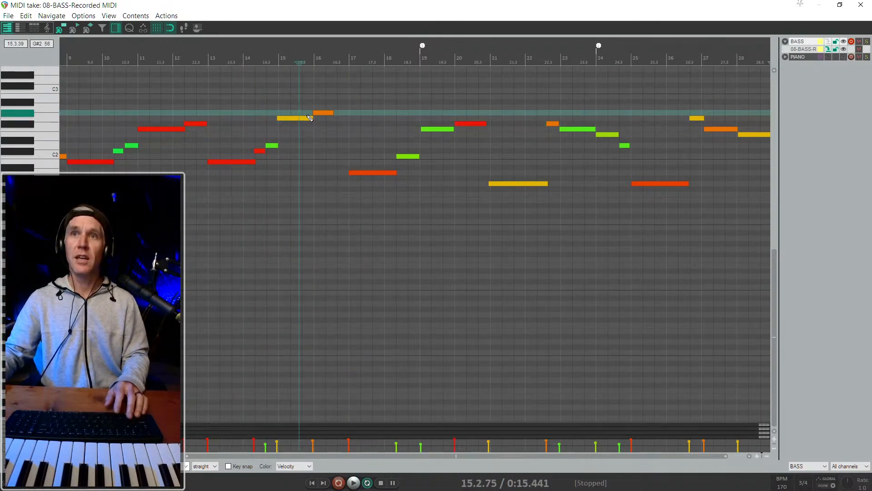
mouse_move(312, 119)
left_mouse_down()
mouse_move(291, 119)
mouse_move(327, 111)
left_mouse_up()
key("Escape")
Open the piano item's notes for inline editing and examine the chords around bars 13 to 18 against the bass during playback.
left_click(328, 184)
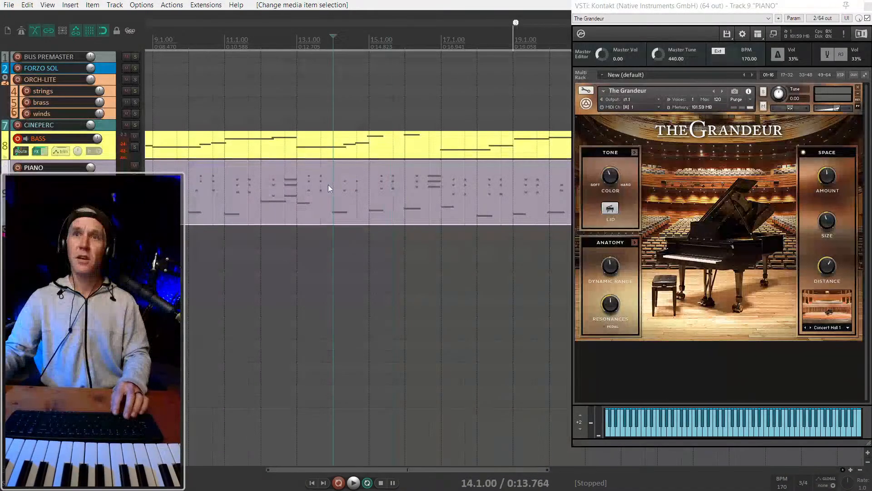
left_click(291, 174)
key("space")
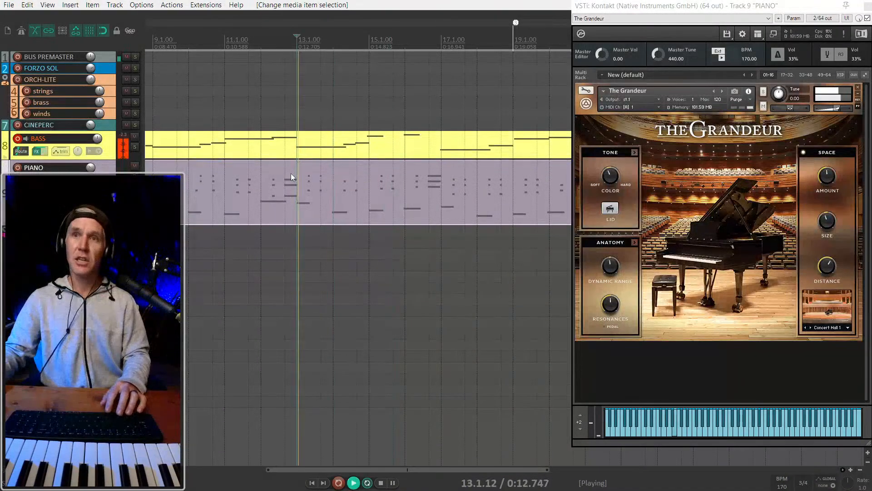
left_click(374, 197)
key("e")
key("e")
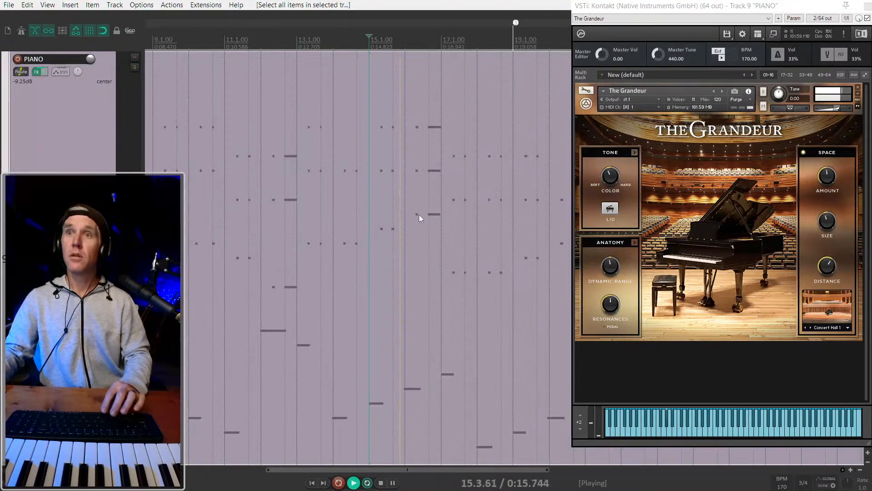
key("e")
scroll(419, 214, "up", 3)
key("space")
left_click(300, 180)
key("space")
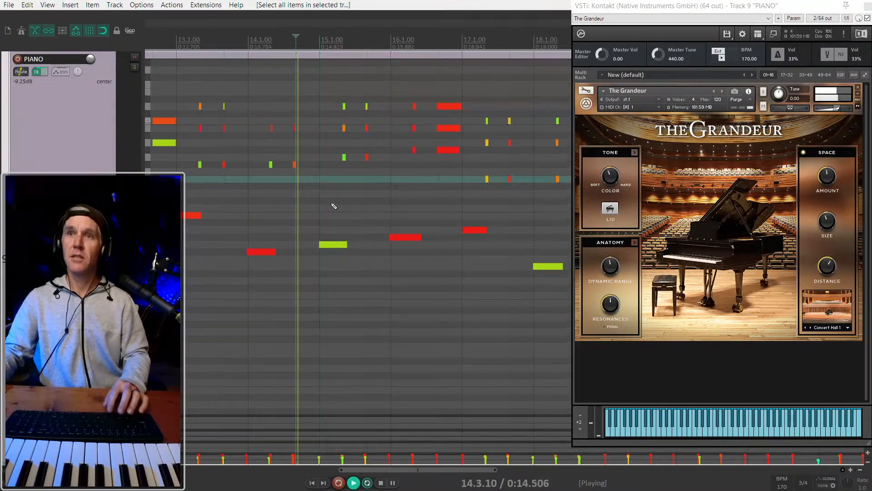
Stop playback and mute the two piano chords on beats 2 and 3 of bar 15.
key("space")
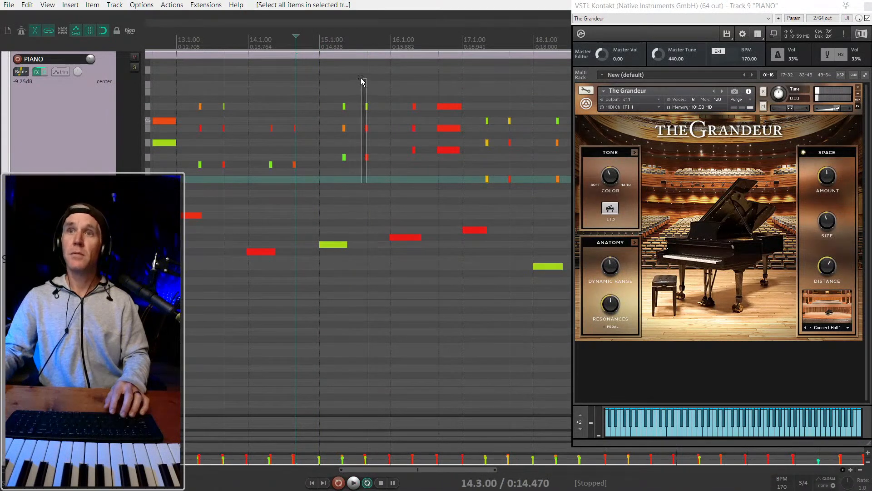
left_click_drag(362, 78, 361, 78)
left_click_drag(355, 171, 384, 168)
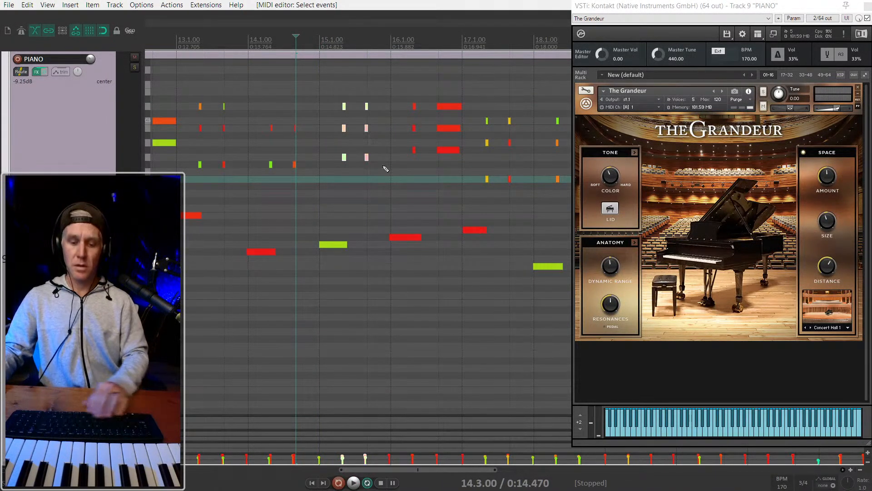
key("ctrl+m")
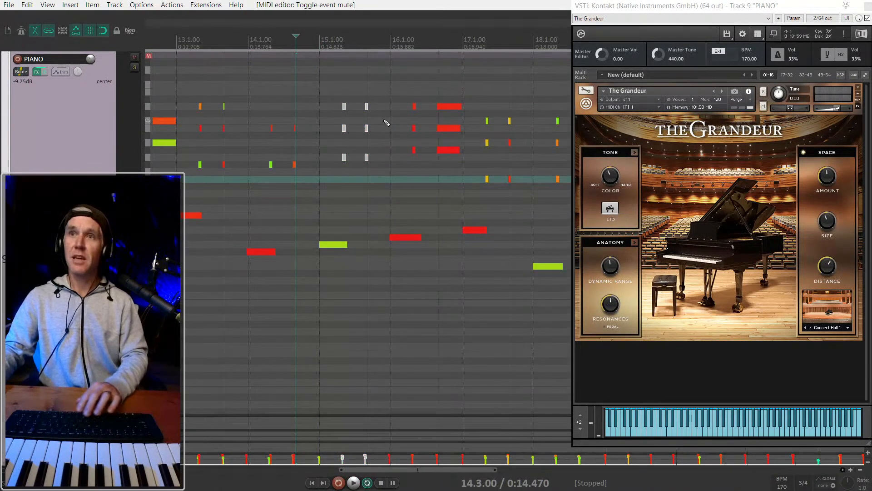
Unmute the piano item and start playback from bar 14.
key("space")
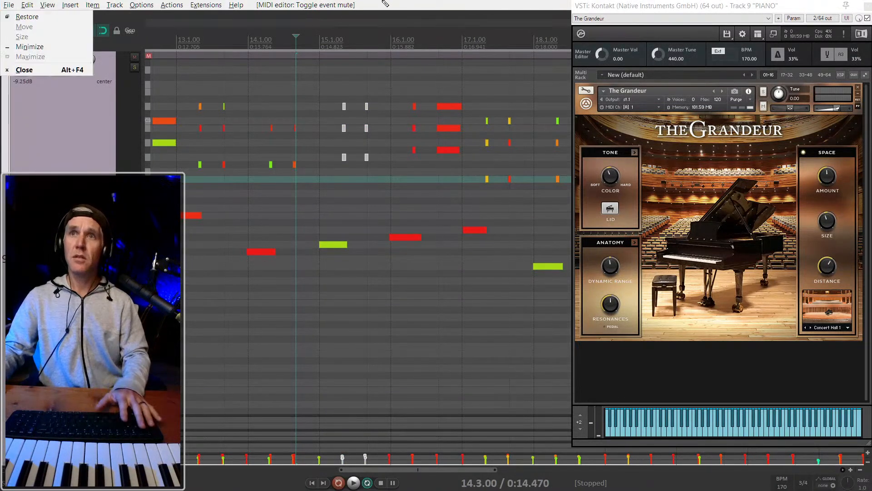
left_click(384, 3)
key("space")
key("space")
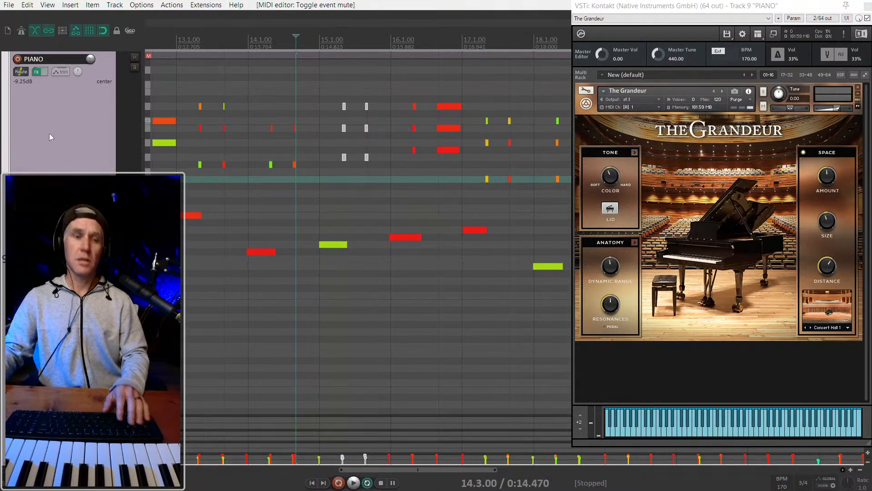
key("space")
key("space")
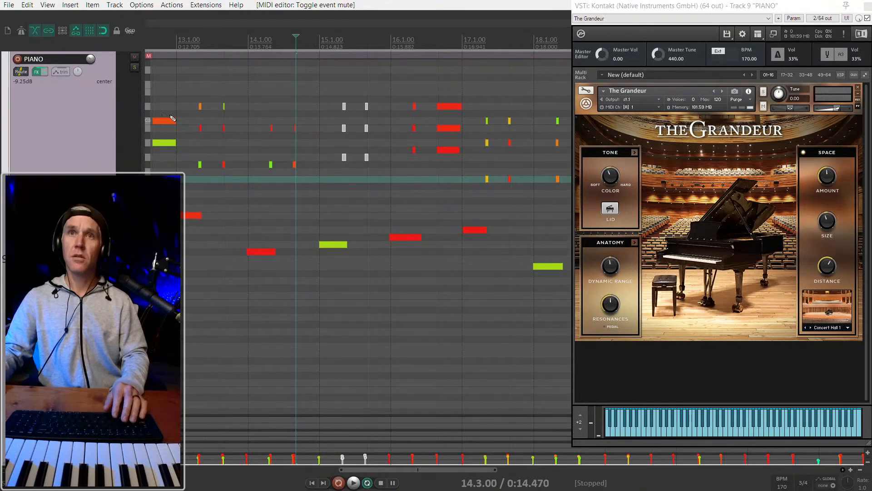
key("m")
key("m")
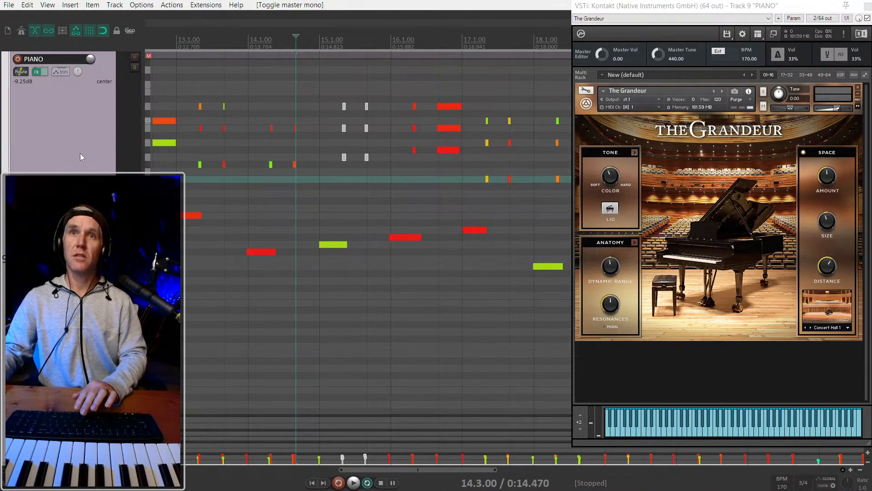
left_click(260, 54)
key("m")
key("space")
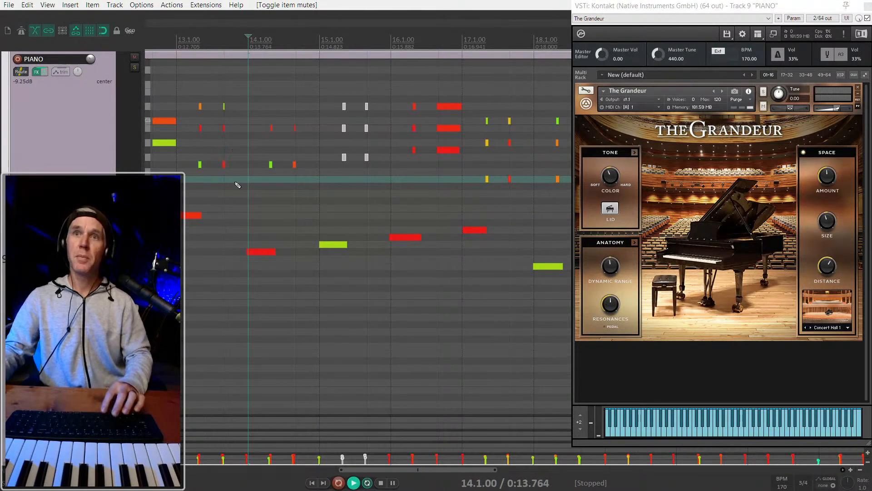
Audition the passage from bar 14 with the bar 15 chords muted.
key("space")
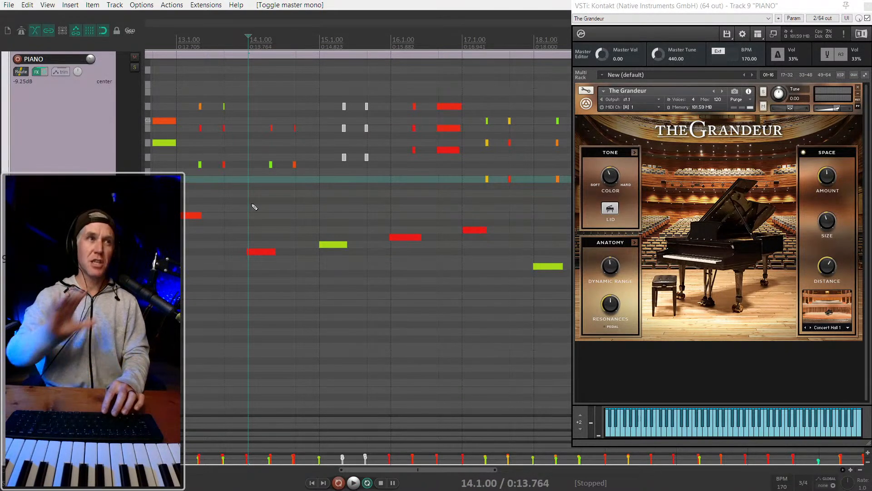
key("space")
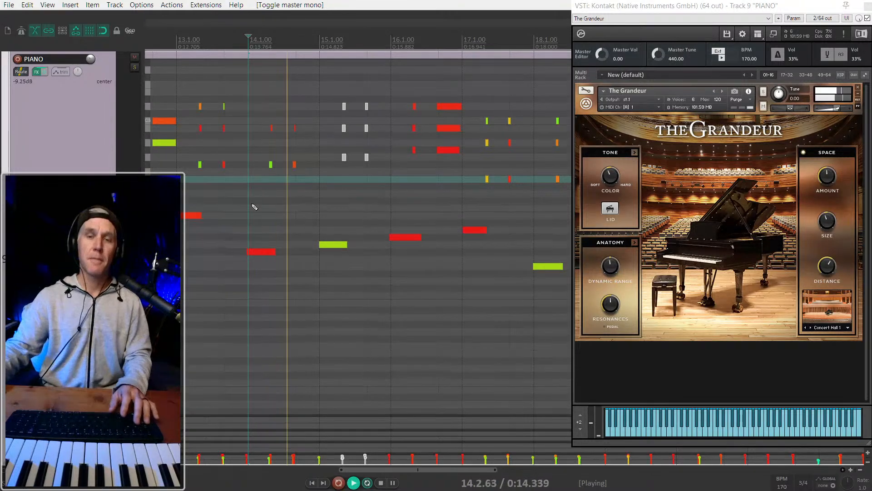
key("space")
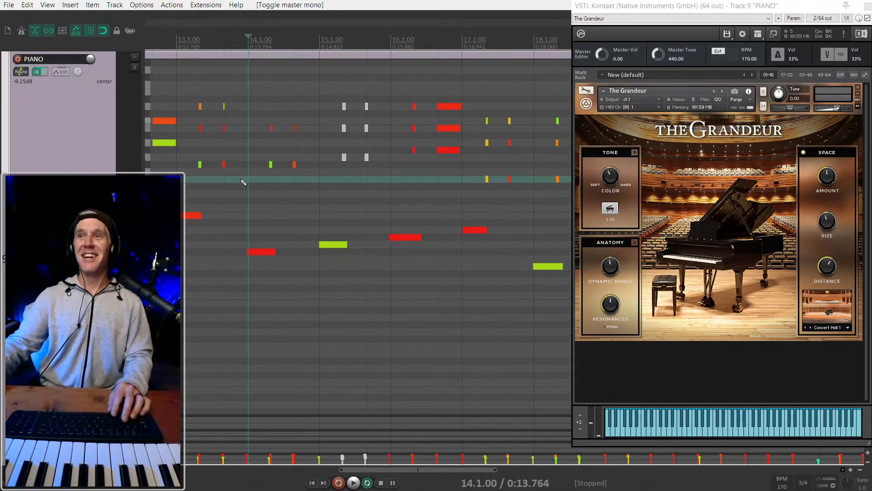
scroll(244, 182, "down", 3)
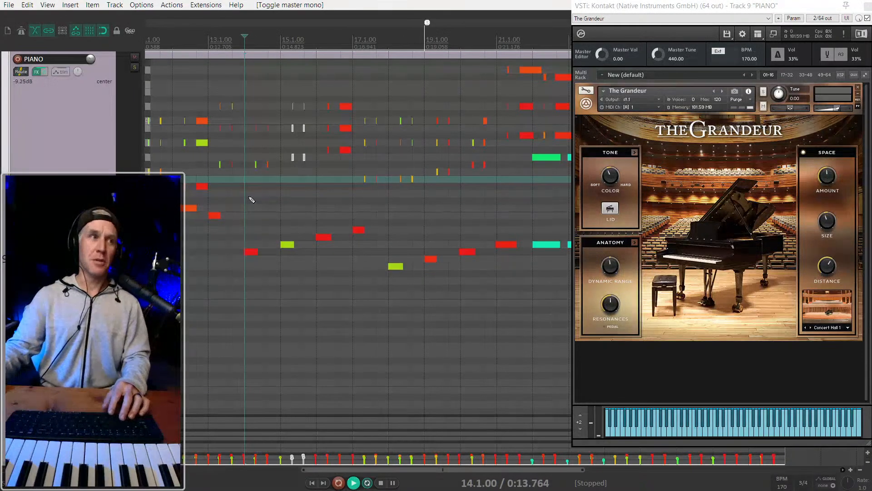
key("space")
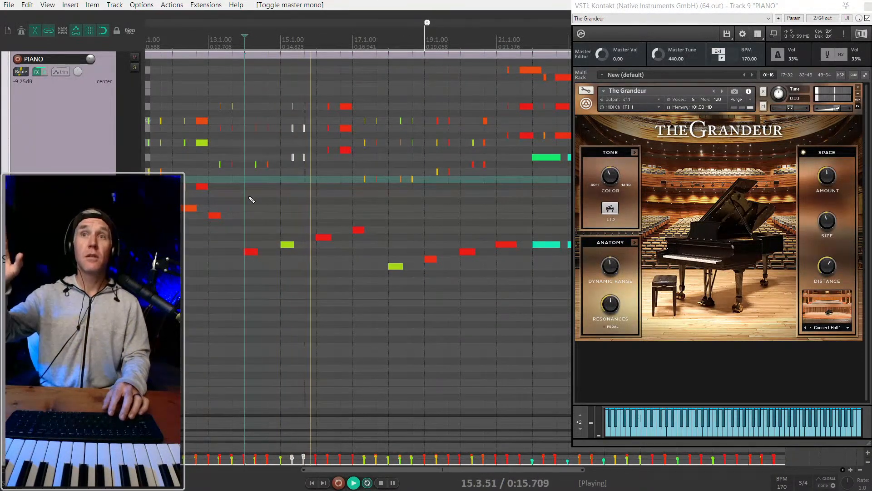
key("space")
scroll(244, 214, "up", 2)
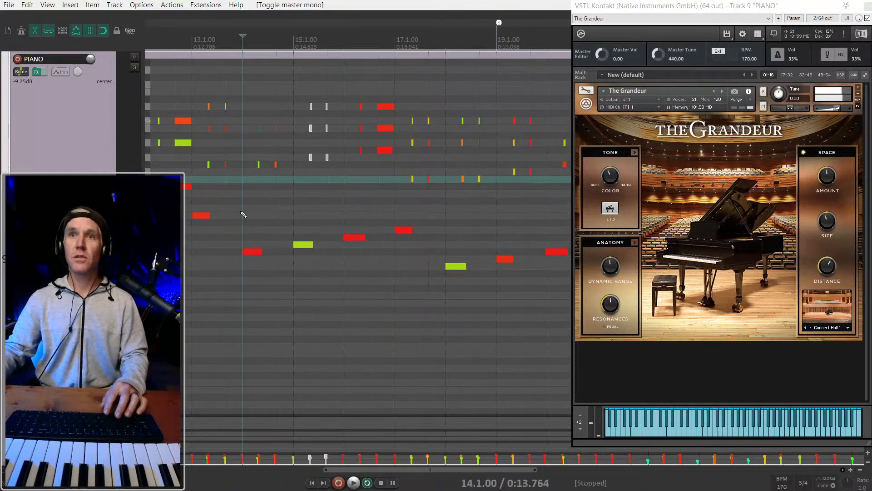
Mute the short piano chord on beat 2 of bar 16 during playback.
key("space")
left_click(353, 237)
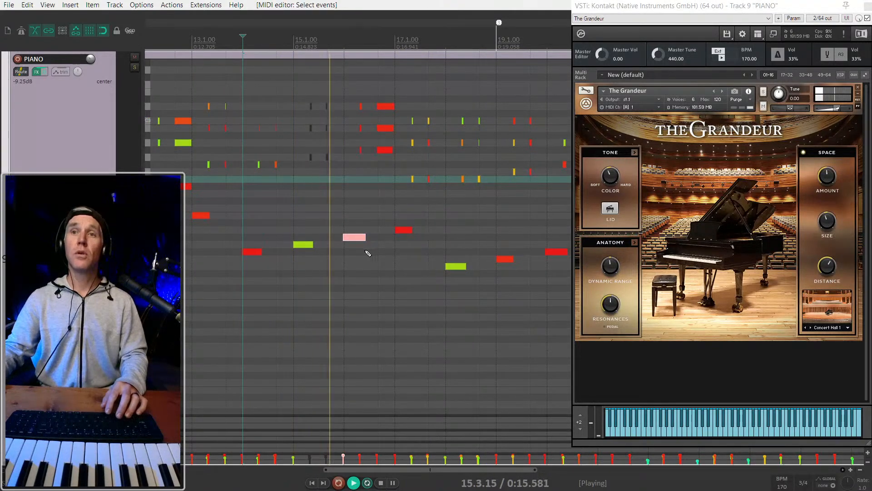
left_click_drag(378, 173, 329, 84)
key("alt+m")
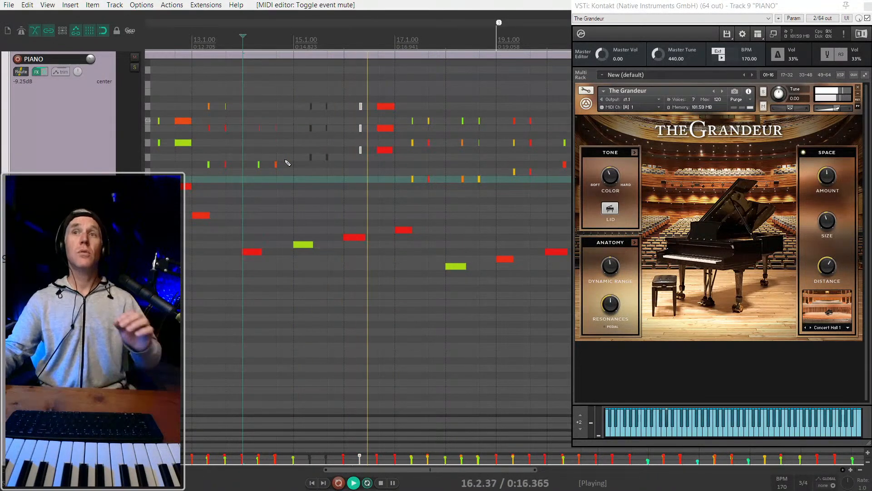
Move bar 15's first muted piano chord onto the downbeat and unmute it.
key("space")
left_click_drag(323, 177, 274, 95)
scroll(326, 134, "up", 2)
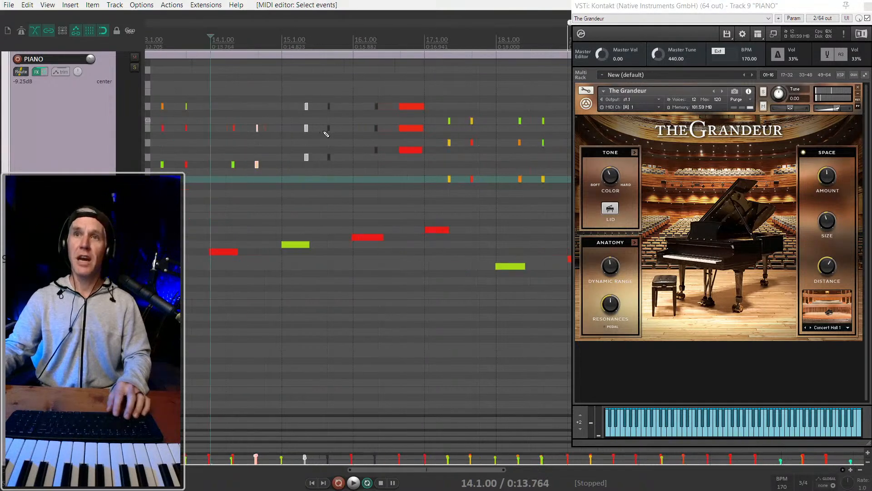
left_click_drag(334, 191, 301, 88)
scroll(309, 180, "up", 2)
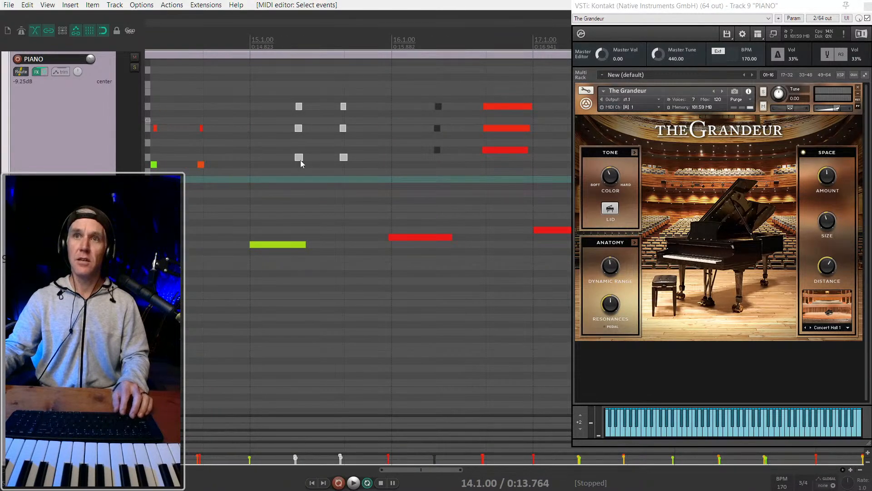
left_click_drag(301, 160, 271, 158)
left_click_drag(248, 104, 249, 93)
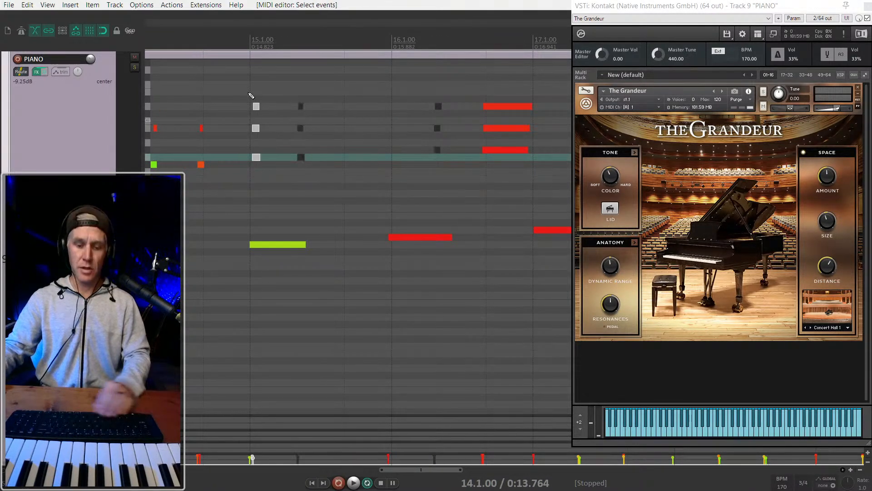
left_click_drag(334, 172, 280, 75)
Unmute the short chord in bar 16, move it to the downbeat, and play the passage from bar 14.
left_click_drag(463, 182, 416, 109)
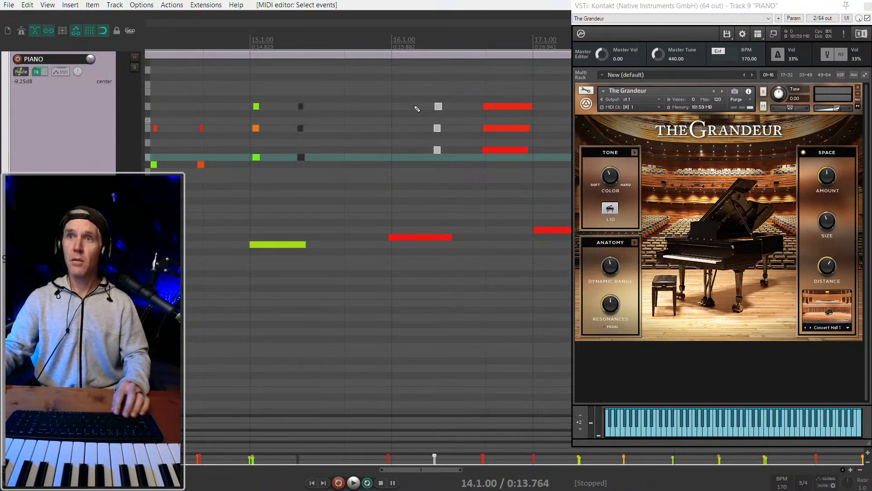
left_click_drag(437, 151, 387, 149)
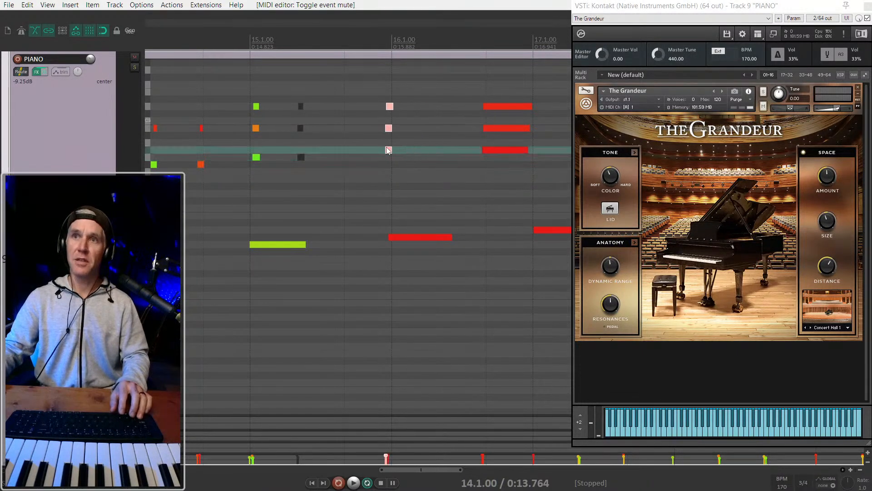
scroll(362, 168, "down", 3)
key("space")
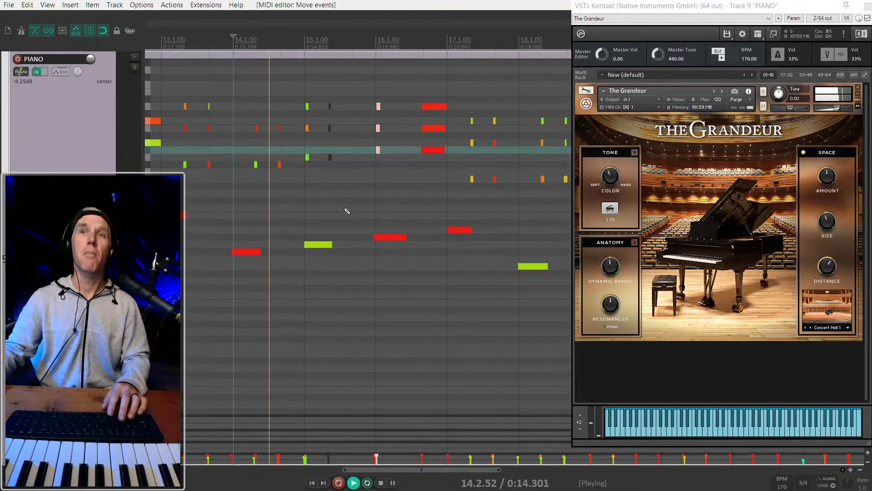
scroll(347, 209, "up", 3)
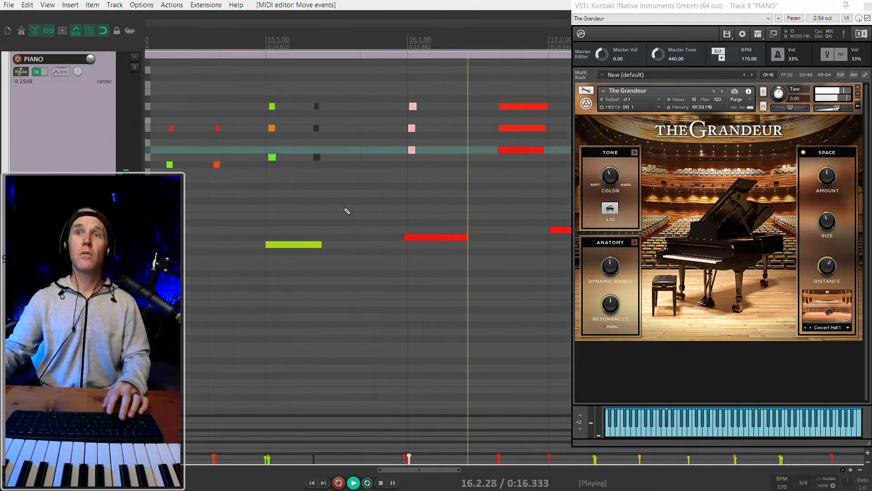
key("space")
Lengthen the short piano chords in bars 15 and 16 and play them back from bar 14.
left_click_drag(312, 195, 468, 149)
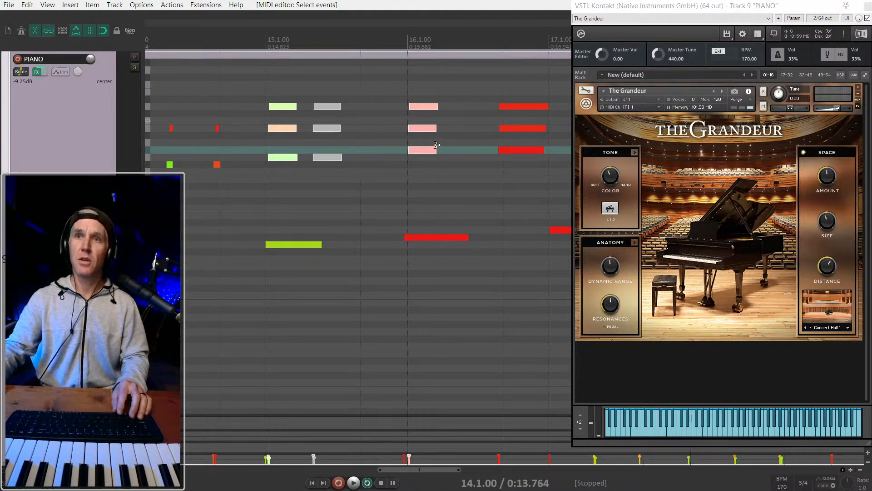
key("space")
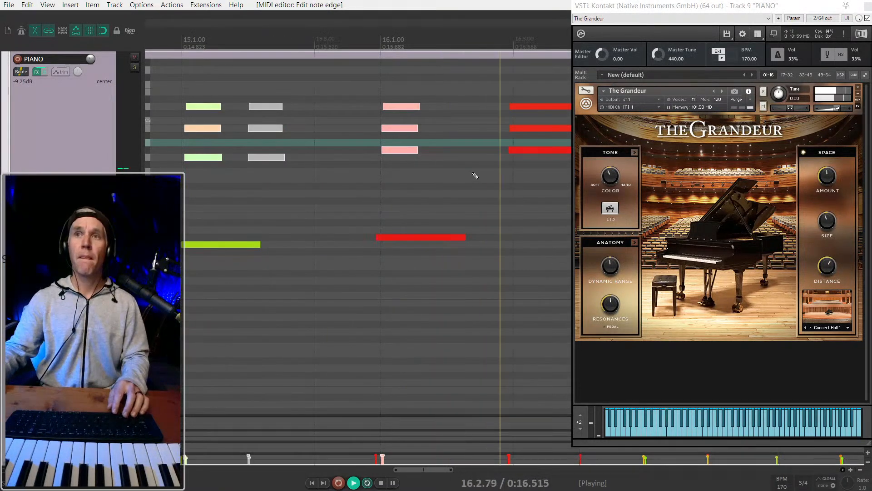
key("space")
left_click_drag(261, 112, 256, 92)
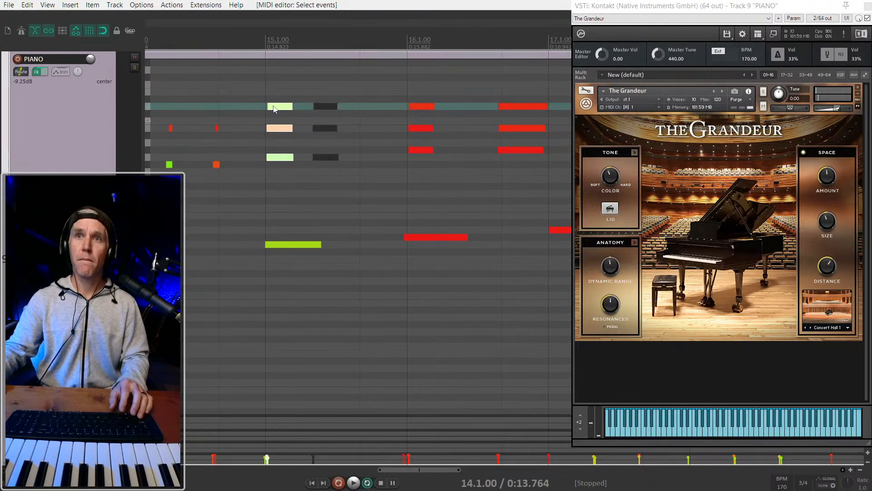
Mute the long piano chord at the end of bar 16 and listen on into bar 19.
left_click_drag(376, 169, 403, 102)
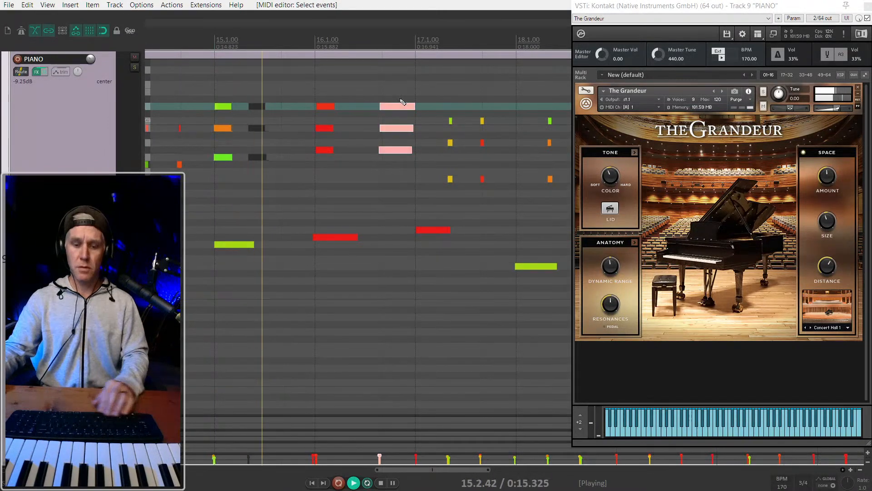
key("alt+m")
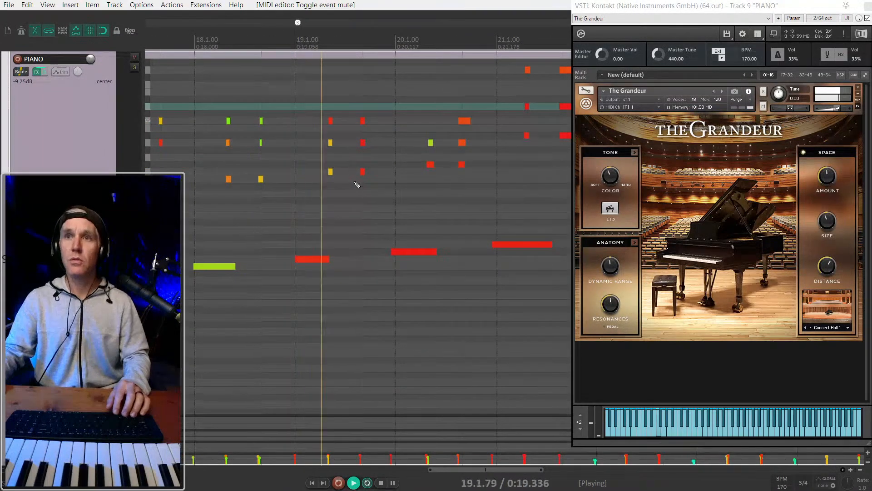
key("space")
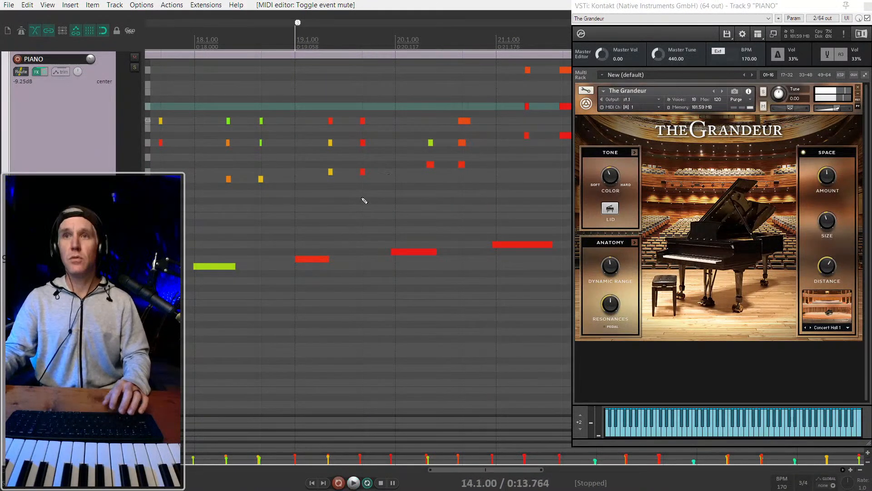
Mute bar 19's second piano chord, and place the first on the downbeat with longer notes.
left_click_drag(350, 182, 327, 119)
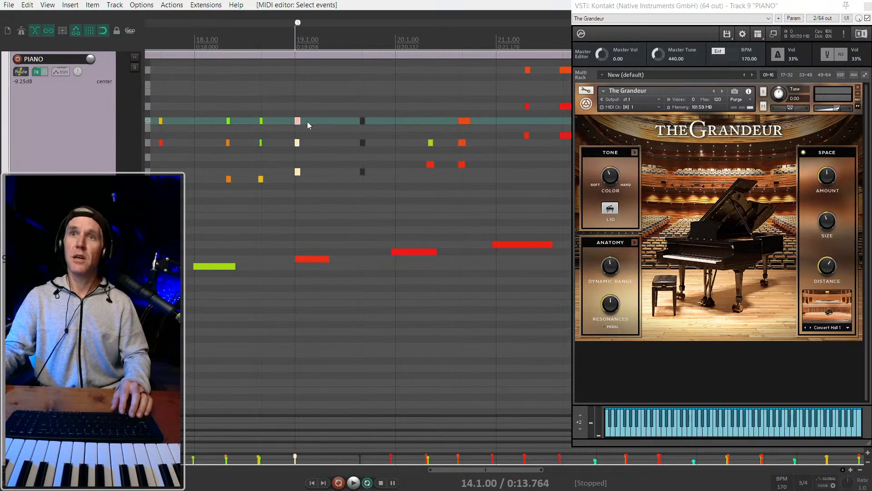
mouse_move(322, 123)
left_mouse_down()
mouse_move(345, 123)
mouse_move(332, 123)
left_mouse_up()
key("space")
scroll(412, 160, "down", 2)
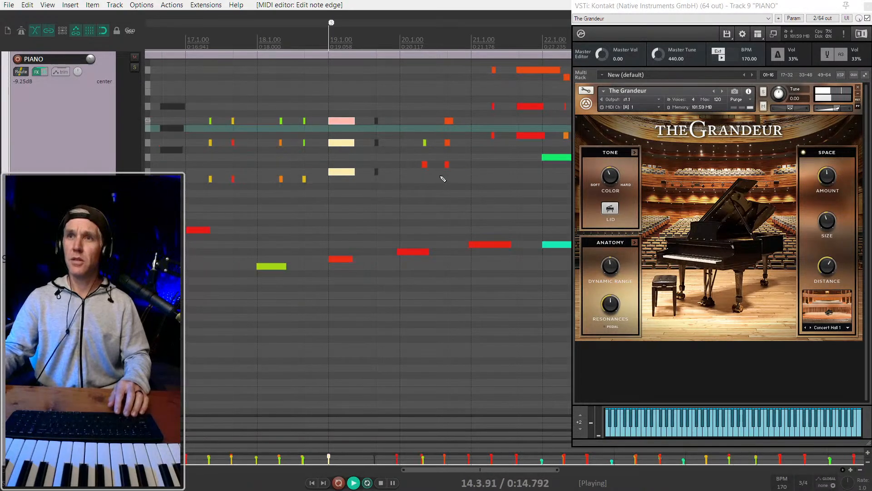
Reduce bar 20 to its second piano chord, moved to the downbeat and lengthened, and check it in playback.
left_click_drag(440, 177, 414, 146)
scroll(412, 146, "up", 4)
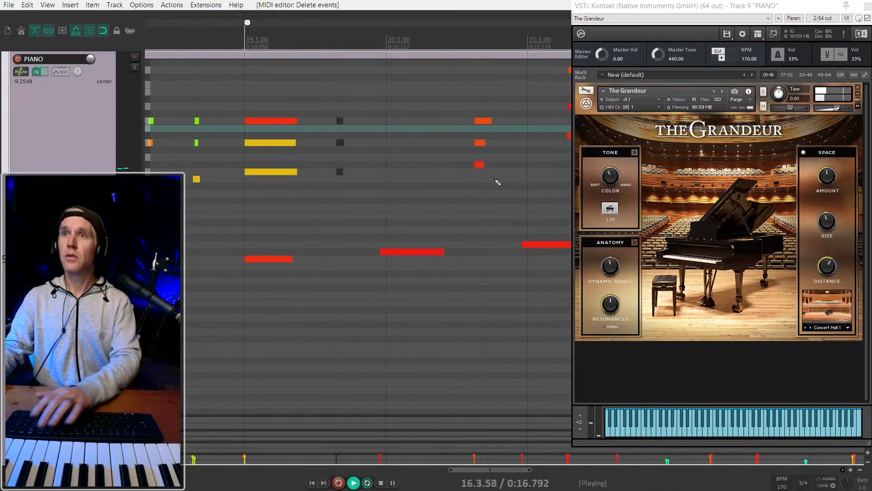
left_click_drag(497, 182, 444, 121)
scroll(261, 201, "down", 3)
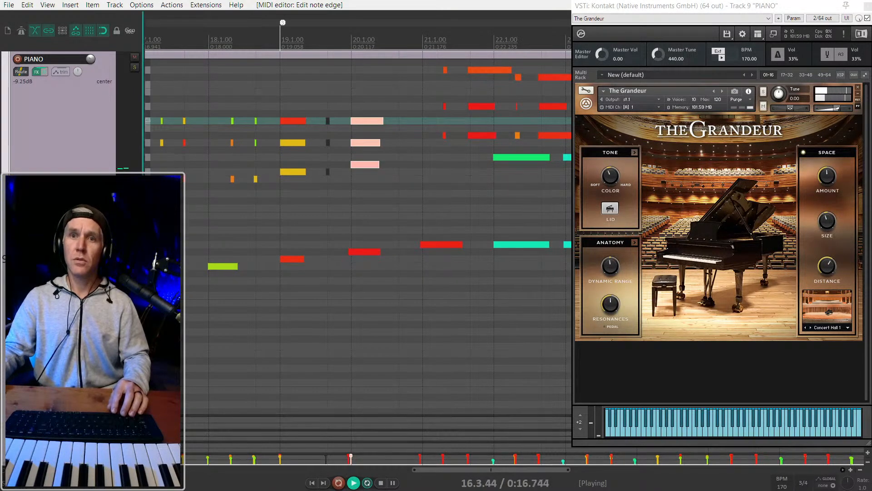
scroll(262, 340, "up", 3)
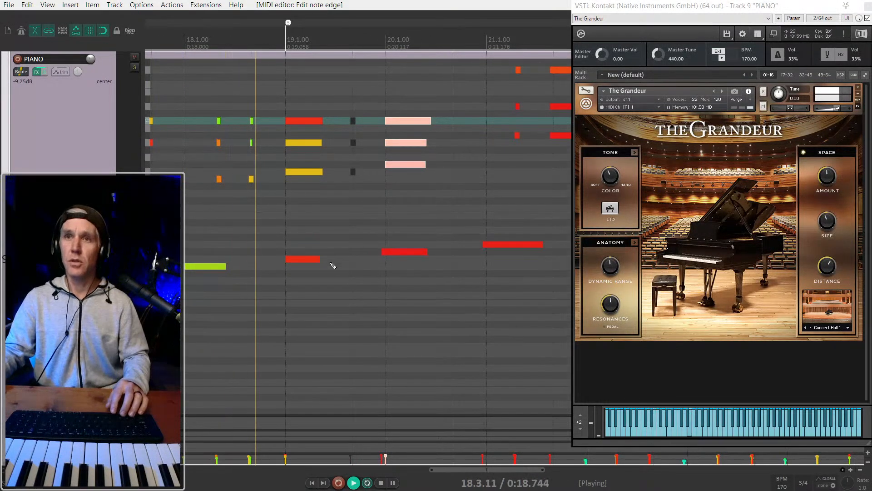
scroll(386, 257, "down", 3)
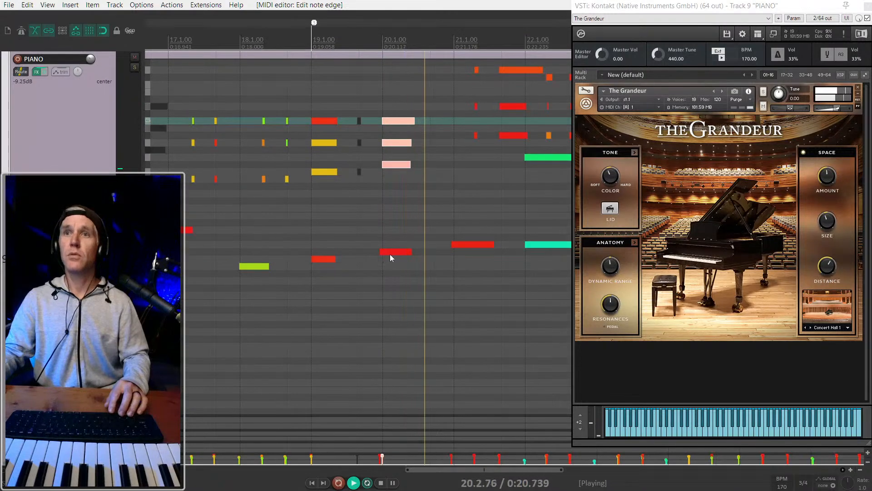
Stop playback, open the piano take in the MIDI editor, and switch editing to the 08-BASS-Recorded MIDI take.
key("space")
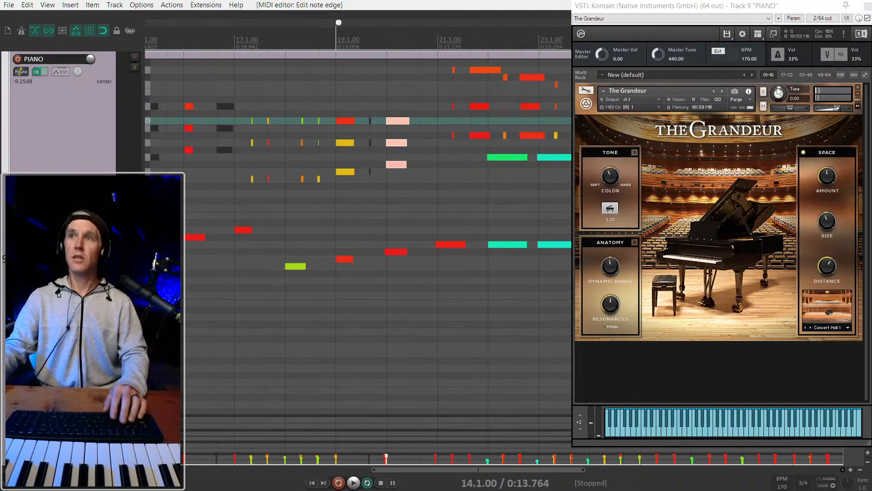
left_click(408, 55)
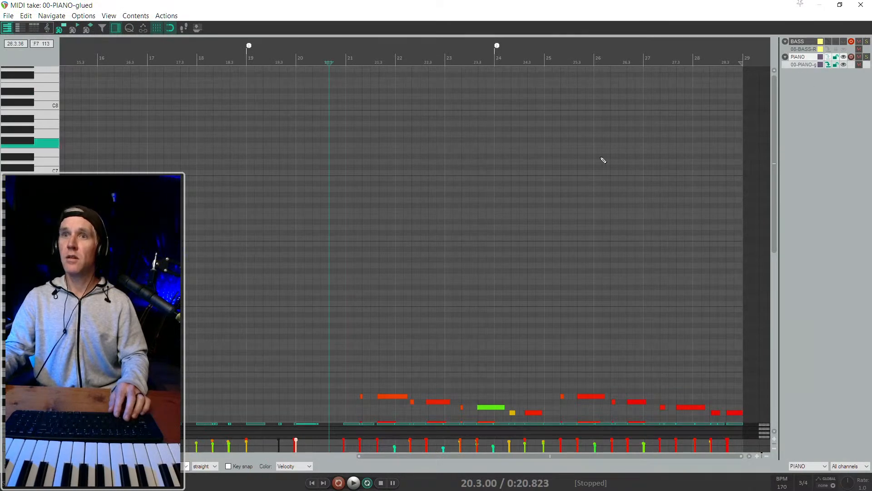
left_click(276, 315)
scroll(292, 320, "down", 3)
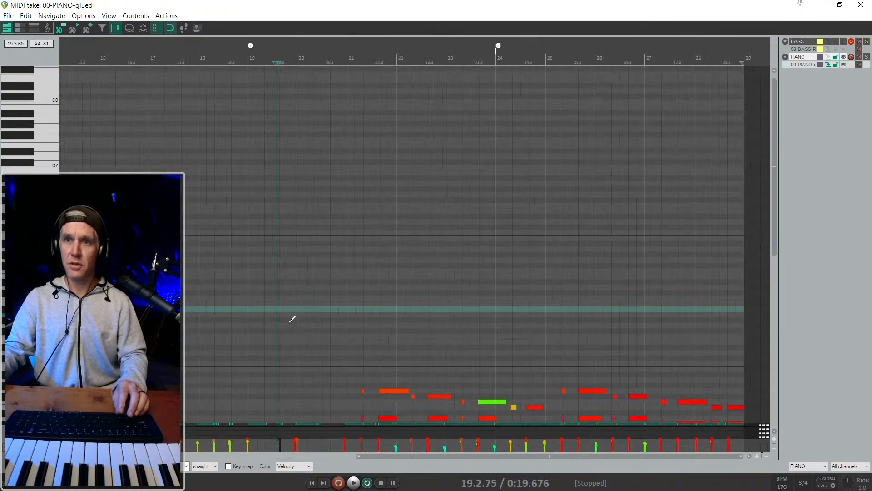
scroll(292, 319, "down", 10)
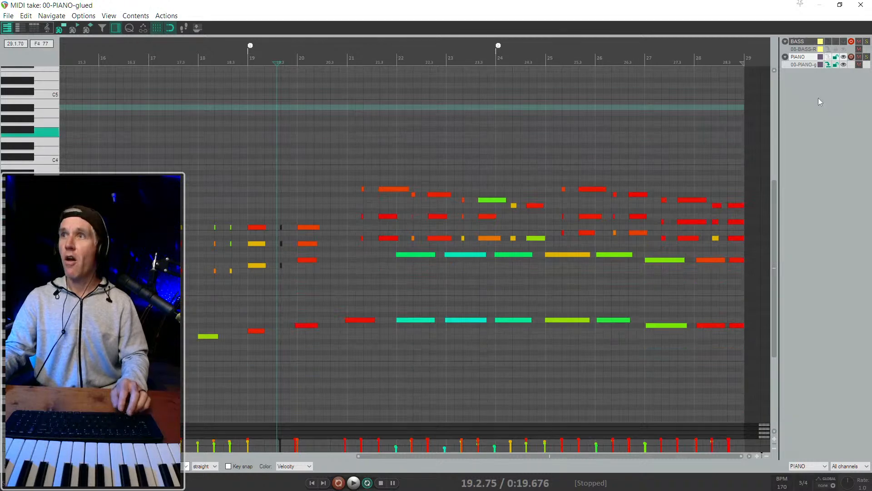
left_click(802, 49)
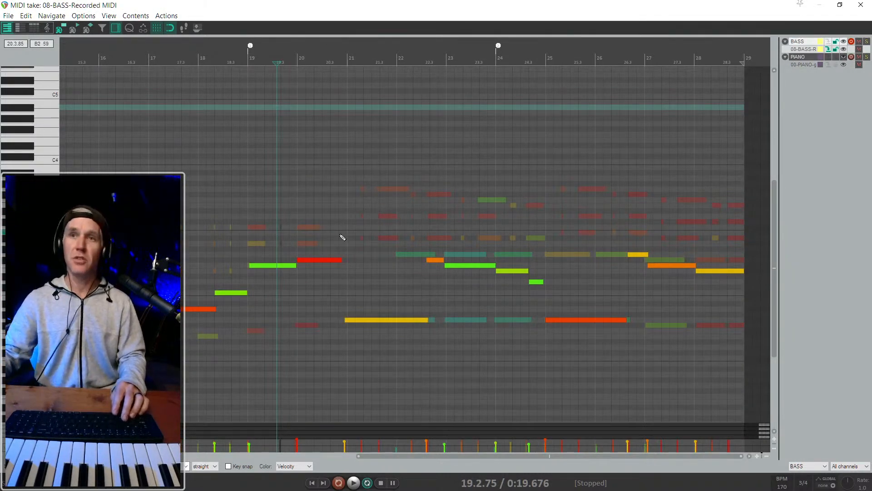
Shorten the long bass notes in bars 19 and 20 and play them back from the middle of bar 18.
scroll(202, 255, "up", 2)
scroll(243, 261, "left", 3)
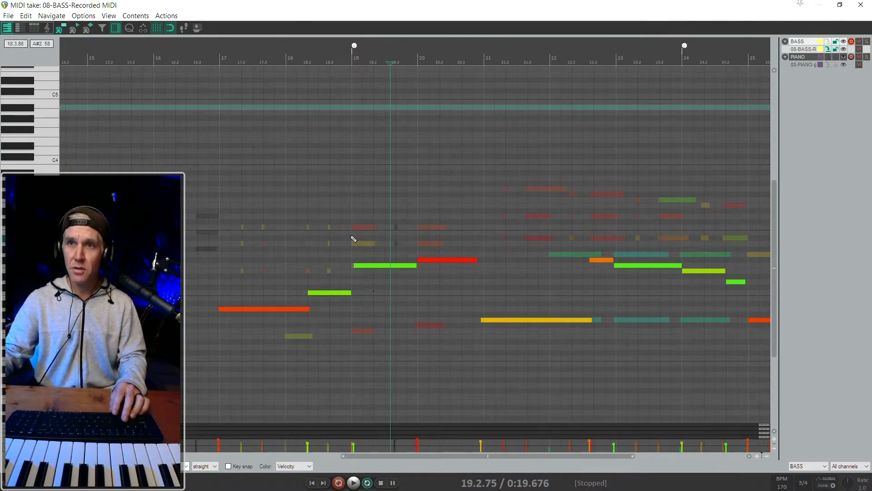
scroll(354, 238, "down", 4)
key("space")
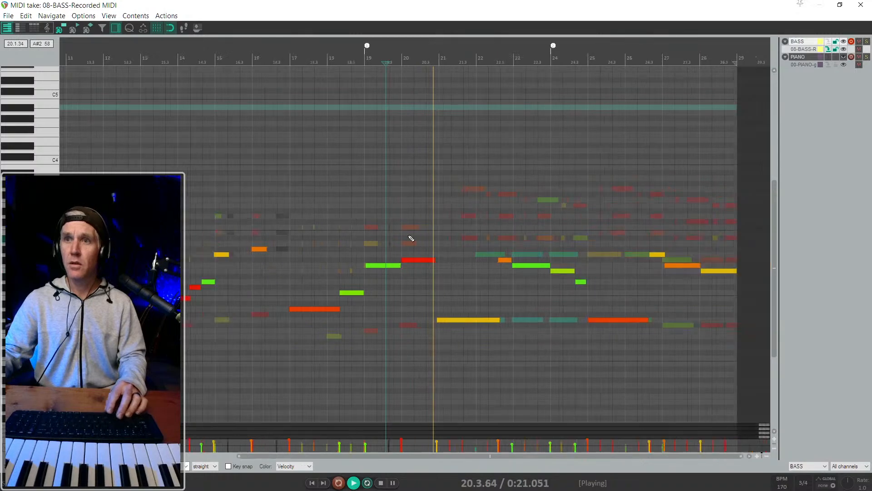
key("space")
left_click_drag(467, 234, 366, 266)
scroll(401, 276, "up", 4)
left_click(276, 243)
key("space")
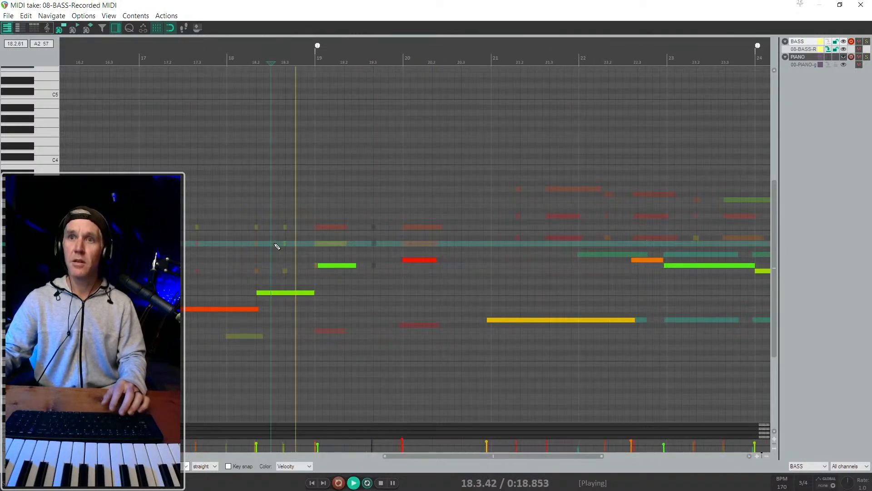
Select all the bass notes, then listen to the bass line from the end of bar 18 into bar 26.
left_click_drag(426, 243, 340, 276)
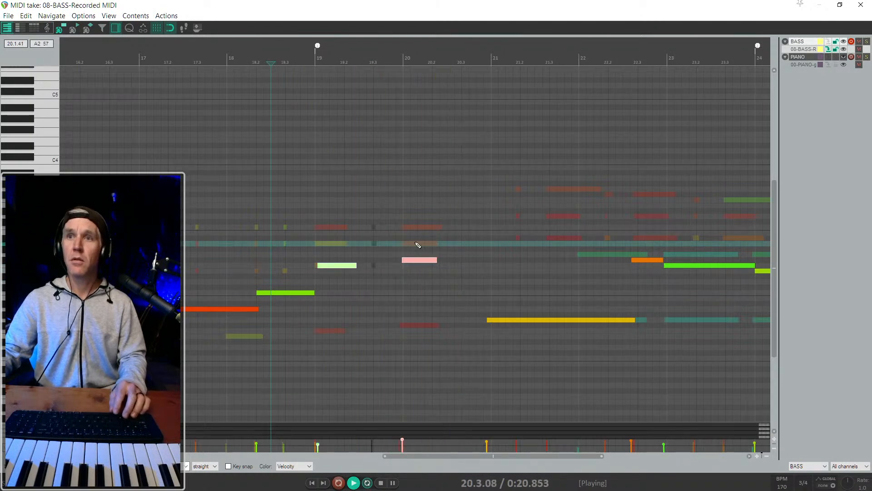
scroll(413, 253, "down", 3)
key("space")
left_click(412, 232)
key("ctrl+a")
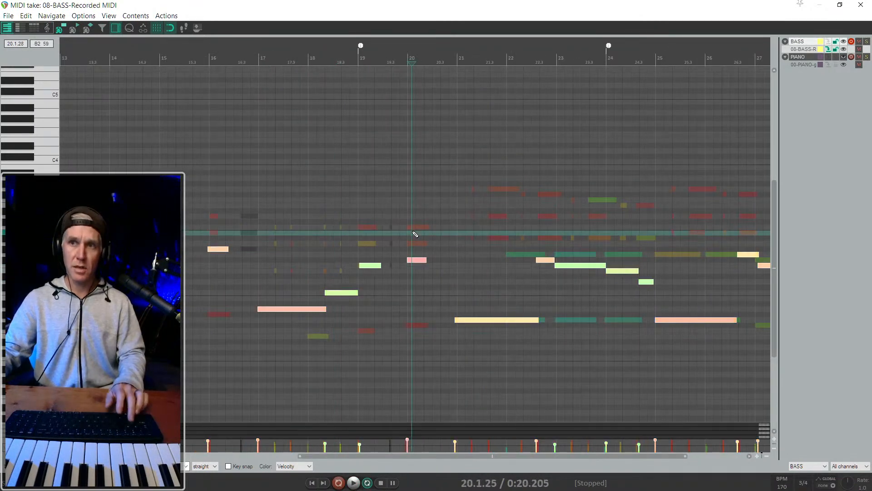
left_click(352, 244)
key("space")
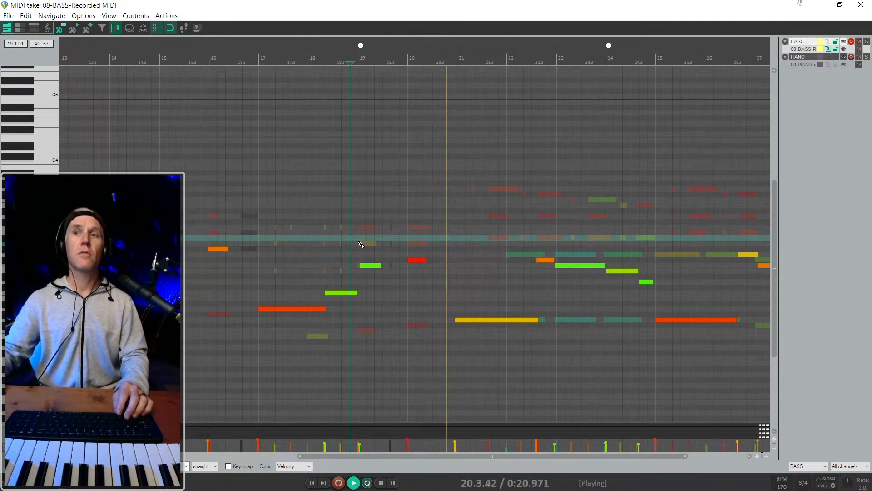
scroll(361, 244, "down", 2)
scroll(483, 273, "up", 2)
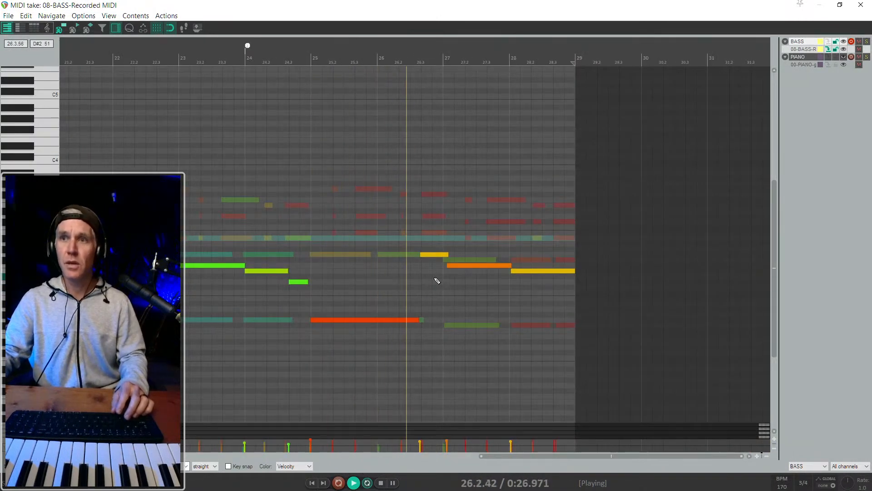
key("space")
Lower the short bass note at the end of bar 26 to F#2 and check it in playback from the end of bar 24.
left_click(430, 254)
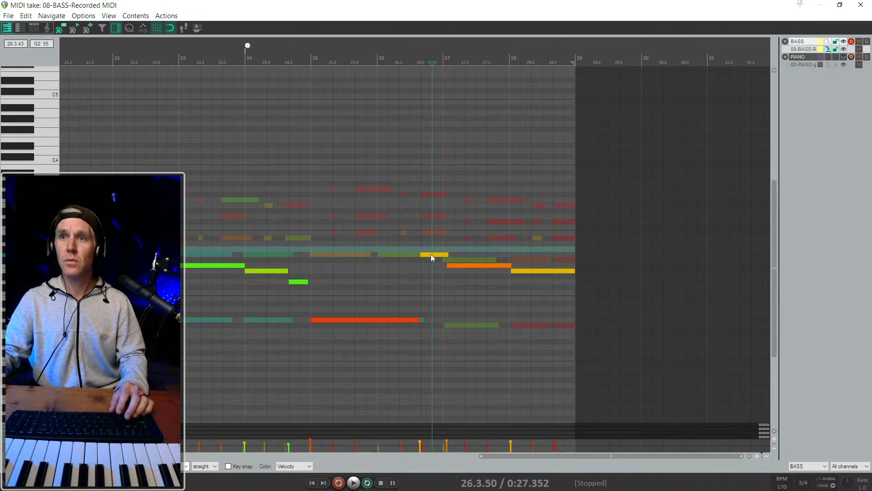
key("space")
key("space")
left_click_drag(435, 256, 437, 259)
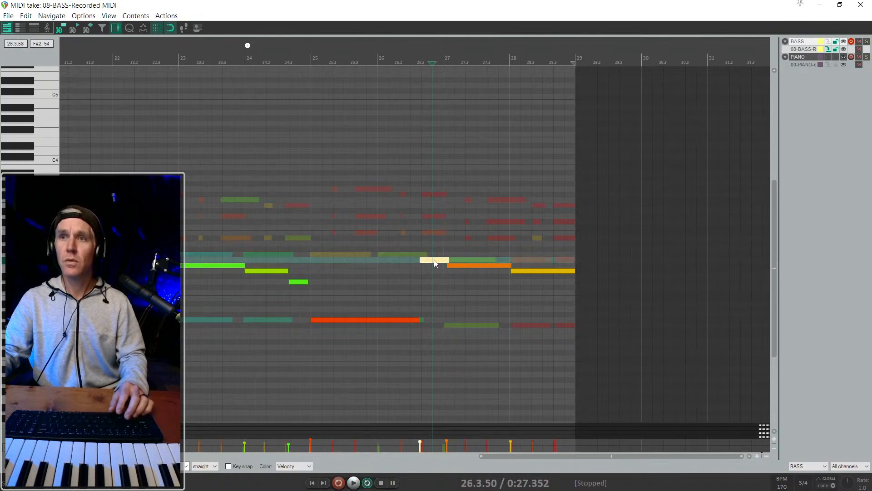
key("space")
left_click(400, 258)
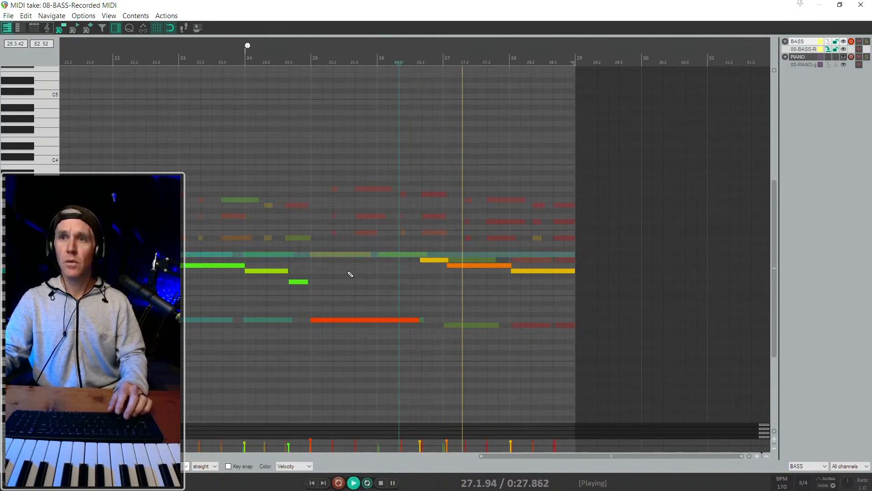
left_click(306, 252)
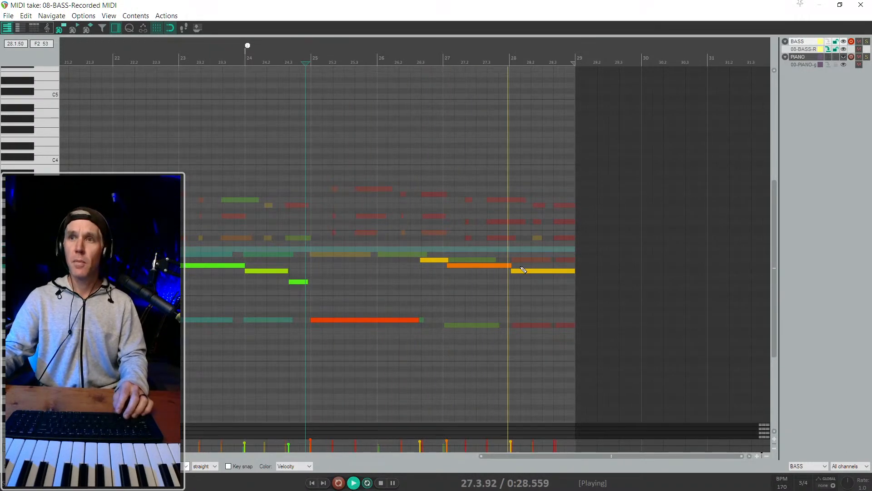
Drop the last bass note, in bar 28, to F#1 and play the phrase back from the end of bar 24.
key("space")
left_click_drag(525, 270, 525, 327)
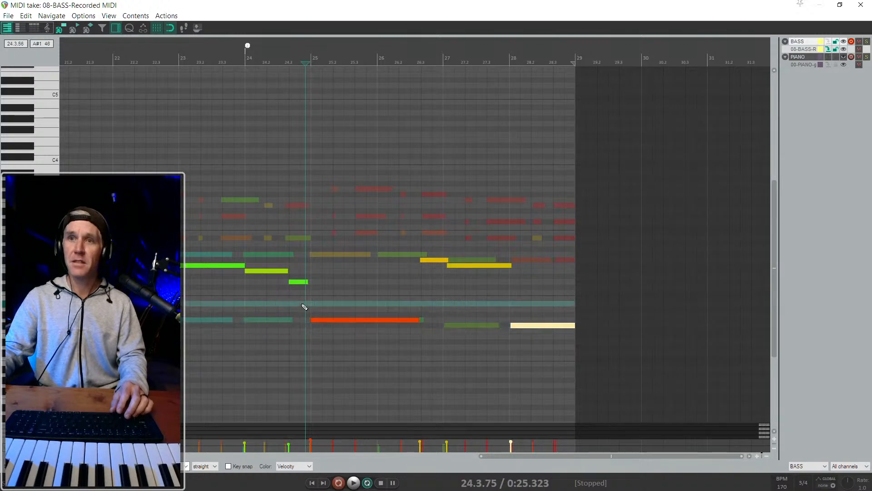
left_click(302, 305)
key("space")
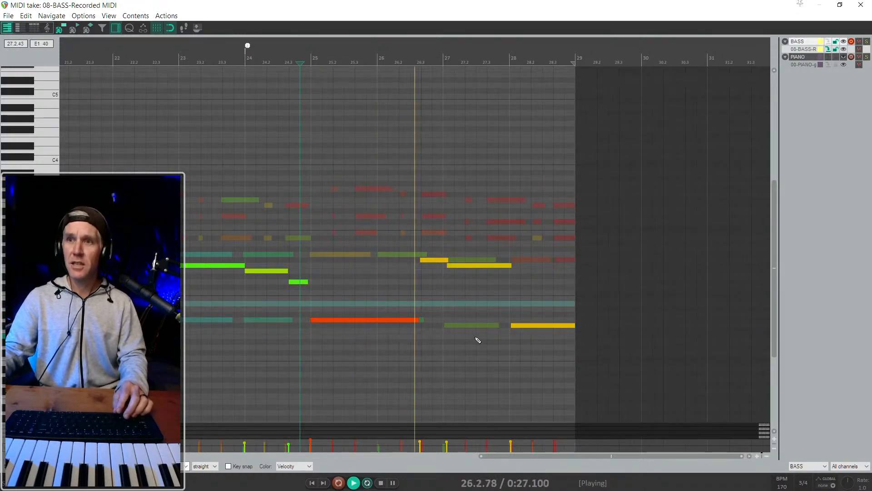
Try the bar 28 bass note at C#1, then return it to F#1.
left_click(525, 325)
key("space")
left_click_drag(525, 325, 525, 352)
left_click(306, 320)
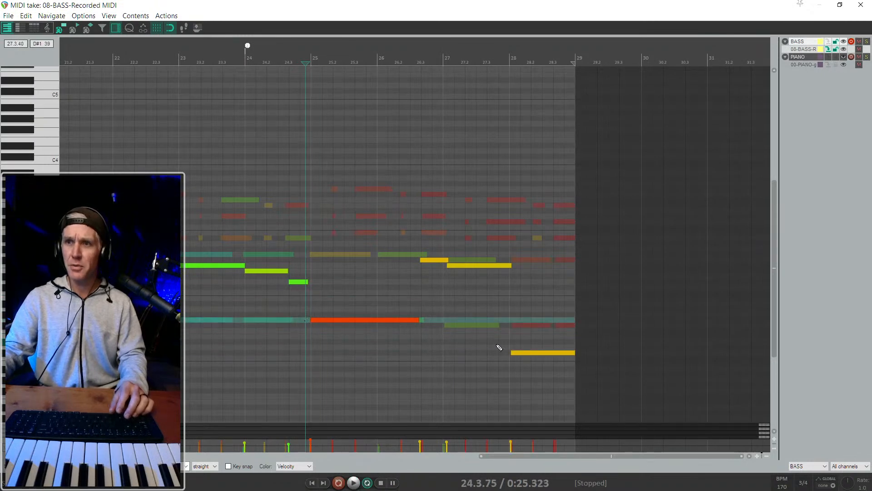
left_click_drag(529, 357, 531, 332)
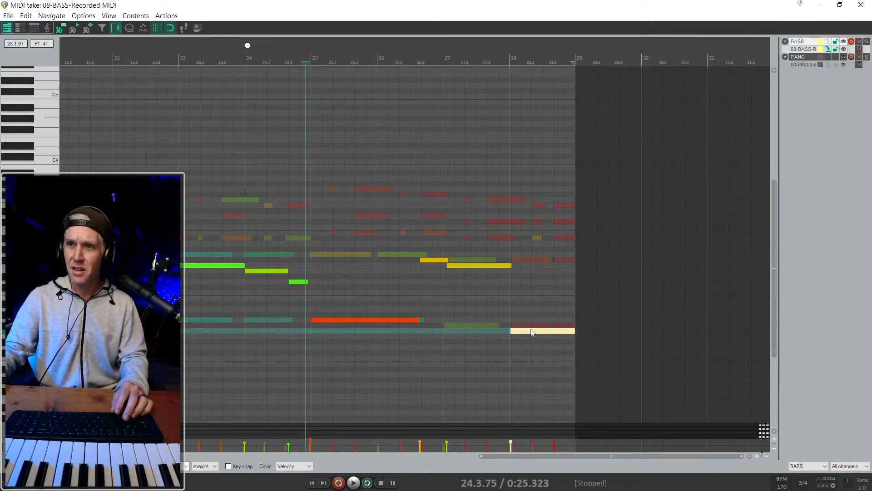
key("Up")
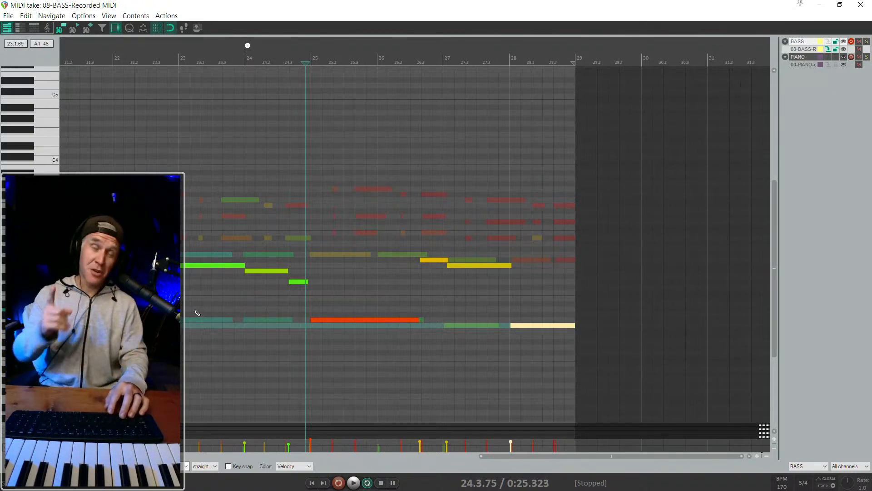
Play back the ending of the bass line from bar 27 and again from the end of bar 24.
scroll(169, 314, "up", 3)
scroll(616, 302, "down", 3)
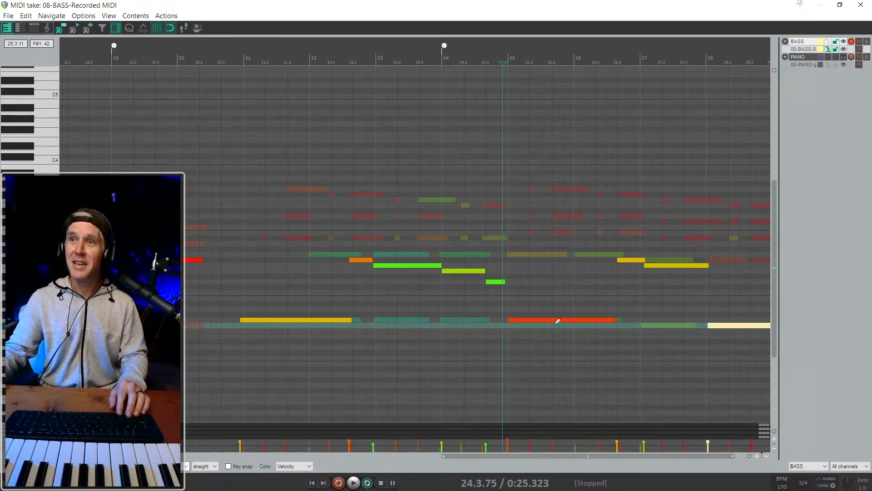
scroll(555, 322, "right", 2)
scroll(554, 323, "right", 2)
left_click(521, 303)
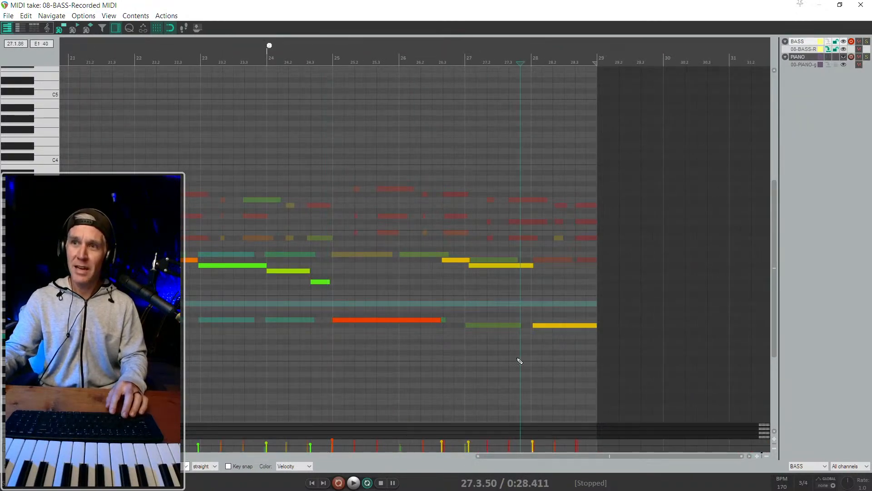
scroll(561, 350, "left", 1)
scroll(560, 351, "right", 1)
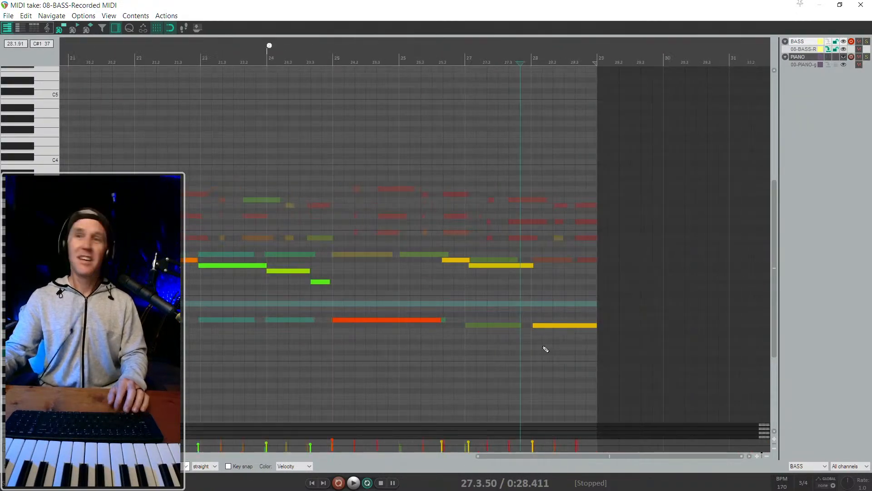
key("space")
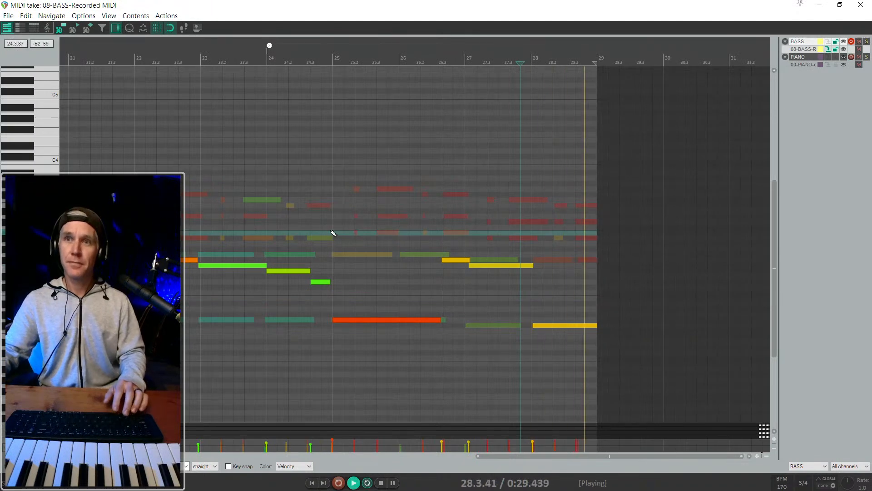
key("space")
left_click(319, 221)
key("space")
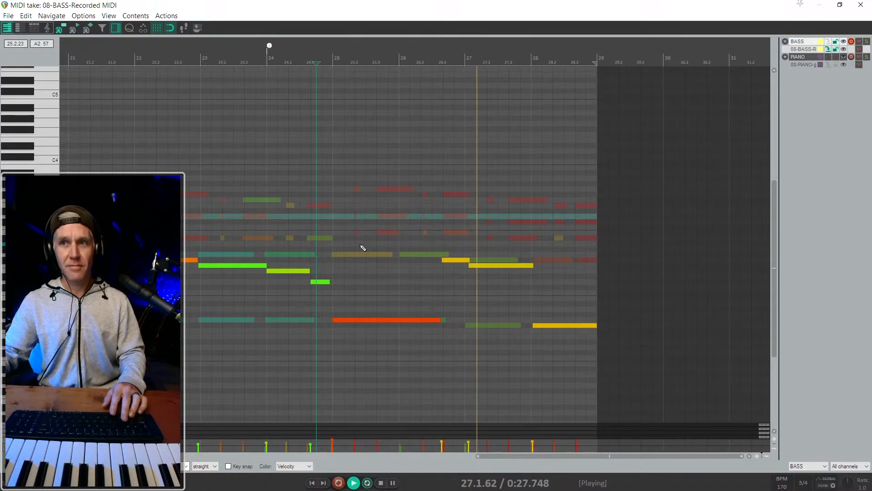
left_click(547, 326)
key("space")
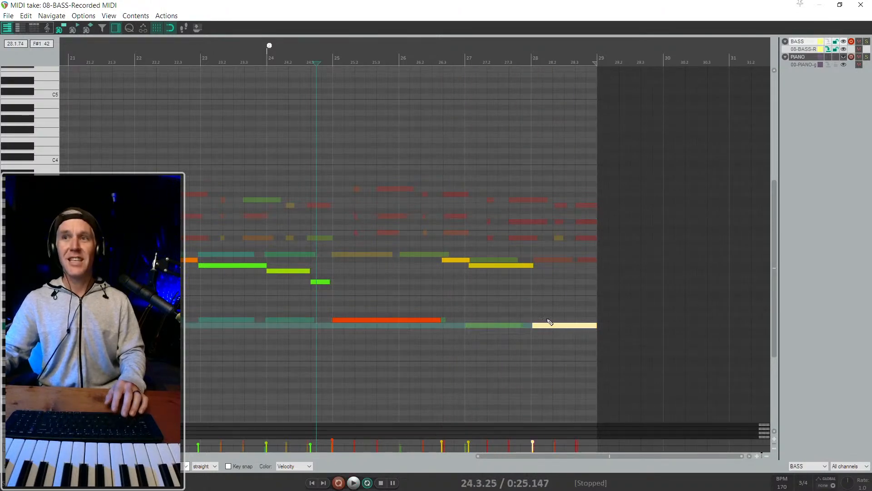
Try higher velocities for the bass notes at the end of bar 26 and in bar 27, and undo both changes.
left_click(501, 266)
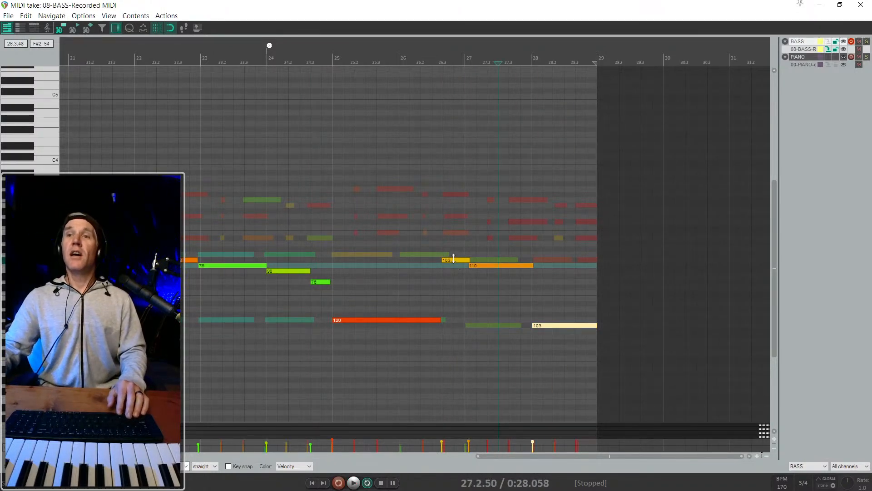
left_click(453, 258)
scroll(483, 271, "down", 2)
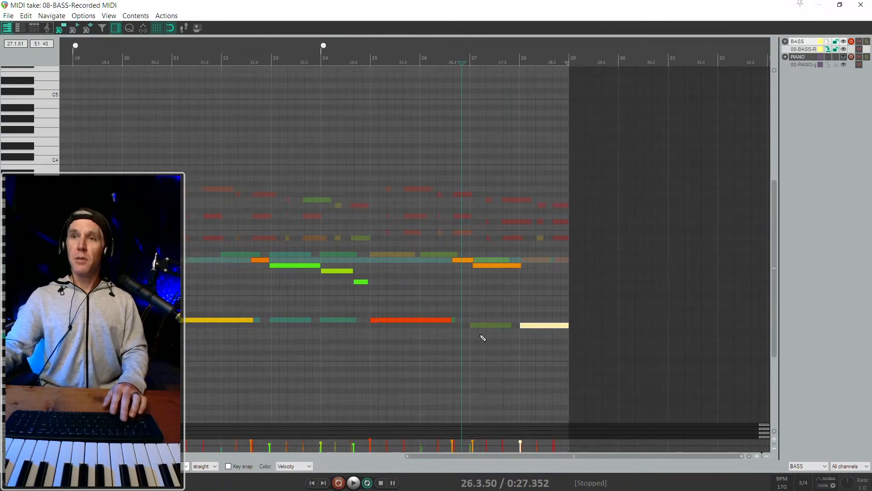
left_click(485, 293)
scroll(486, 293, "down", 1)
key("ctrl+z")
key("ctrl+z")
scroll(478, 298, "down", 1)
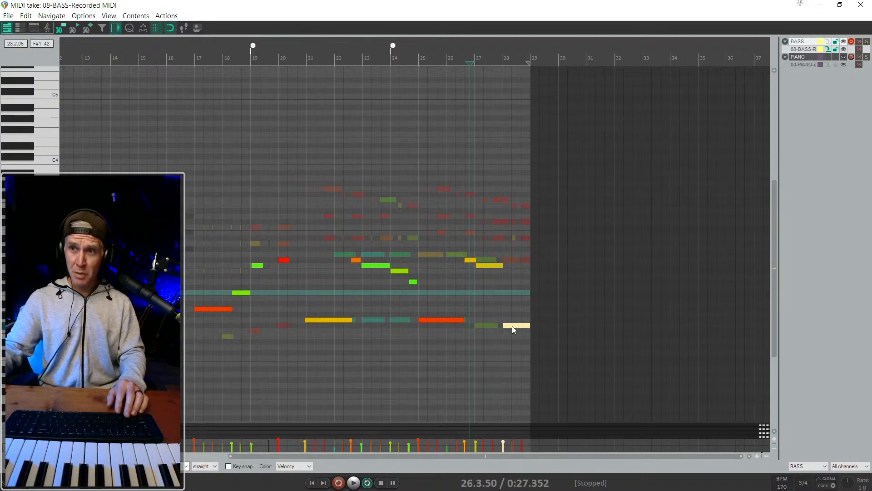
Play back the final bass note in bar 28, then select all the bass notes and look over the whole take.
mouse_move(514, 326)
left_mouse_down()
mouse_move(511, 344)
mouse_move(514, 327)
left_mouse_up()
key("space")
key("space")
scroll(548, 321, "down", 3)
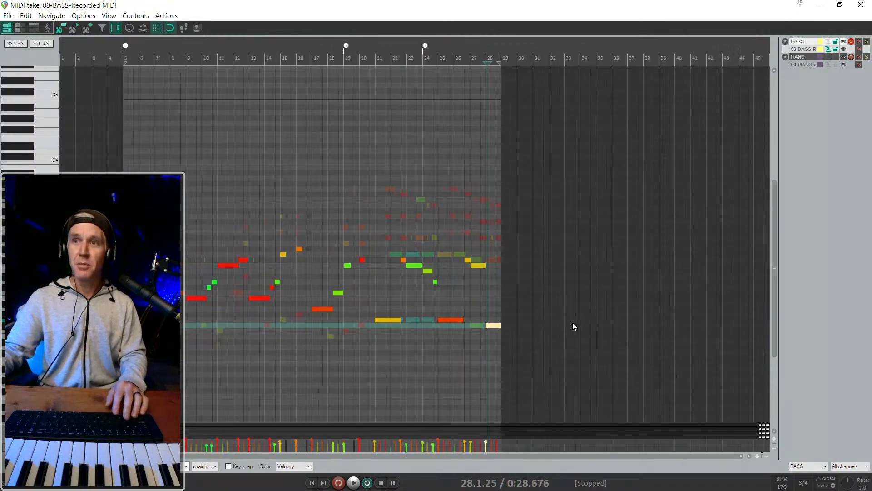
left_click(367, 304)
scroll(325, 312, "up", 3)
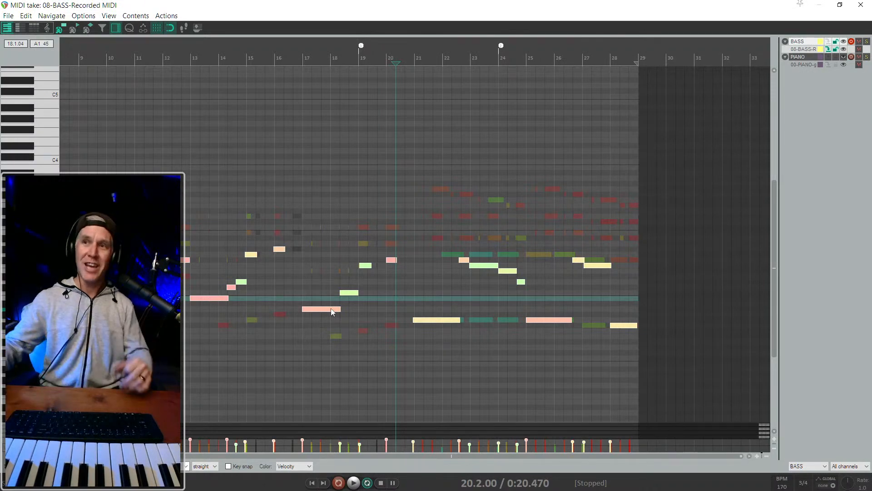
scroll(330, 308, "down", 4)
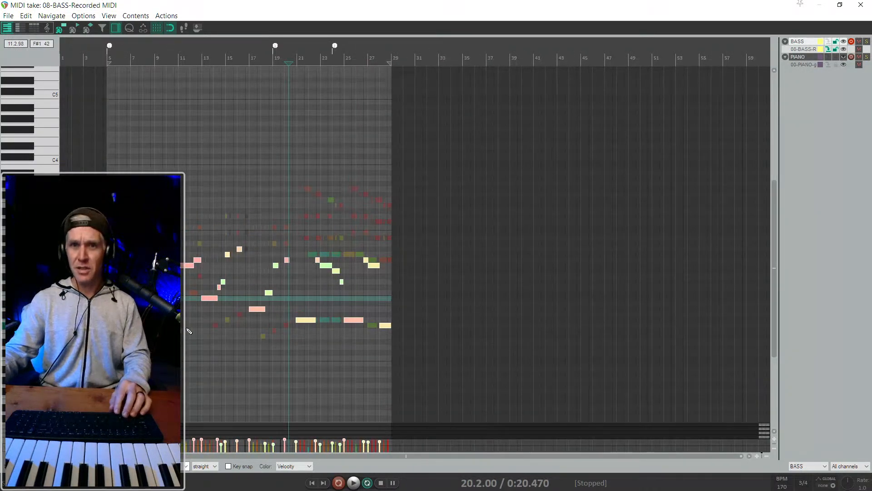
scroll(189, 331, "up", 2)
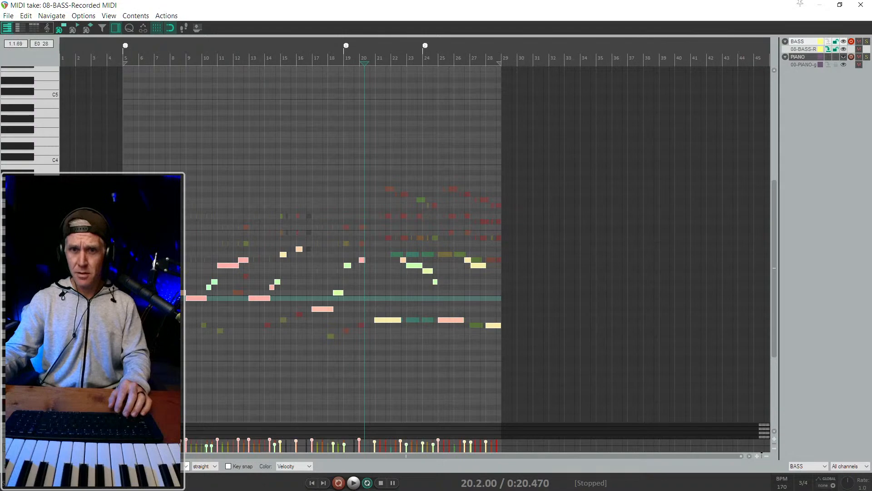
scroll(467, 252, "down", 1)
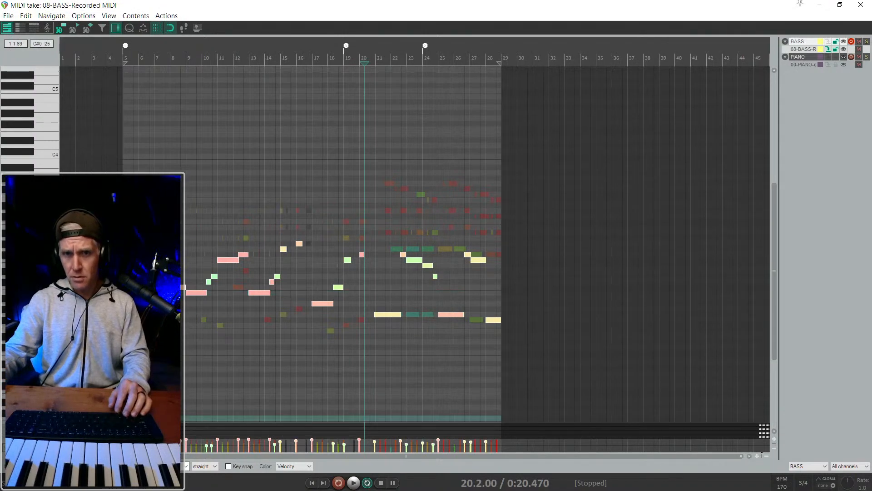
Audition low bass pitches on the piano-roll keys, from around A-1 up to C1 and E1.
scroll(467, 247, "down", 5)
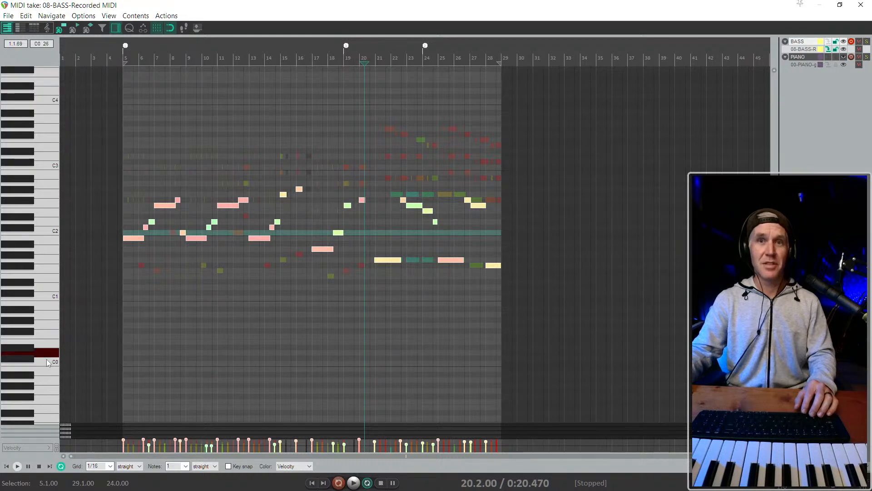
left_click(48, 382)
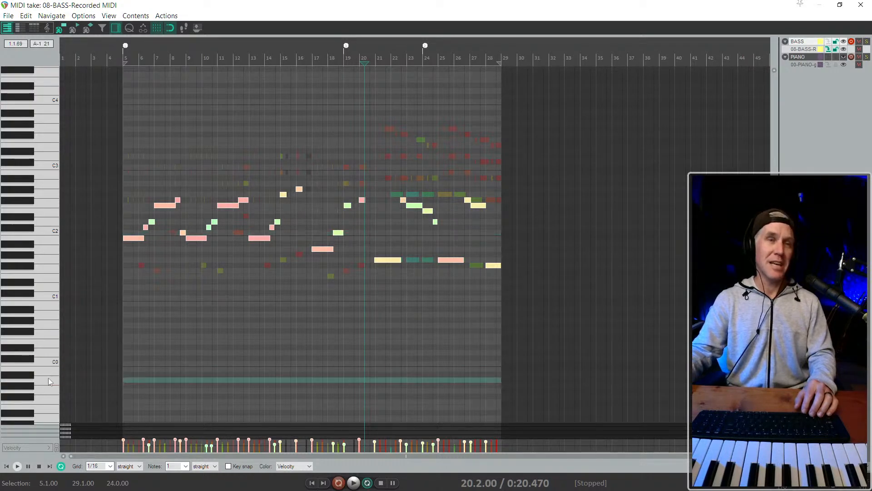
left_click(50, 298)
left_click(51, 286)
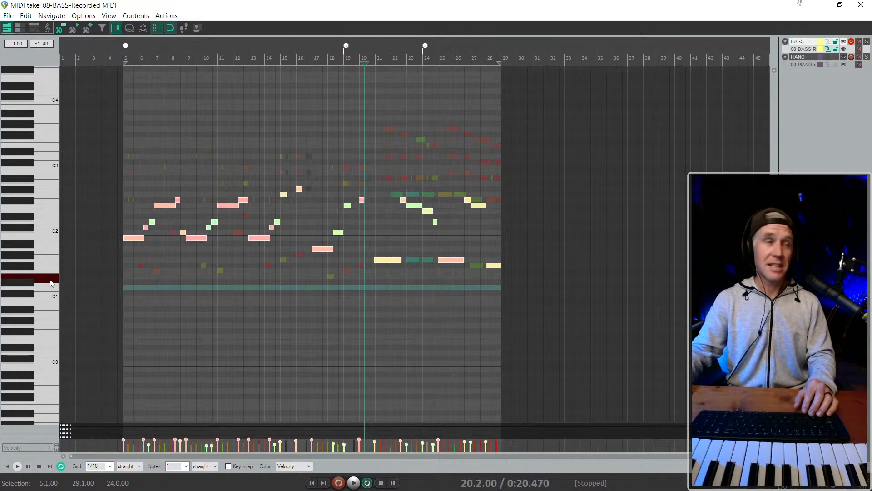
left_click(50, 282)
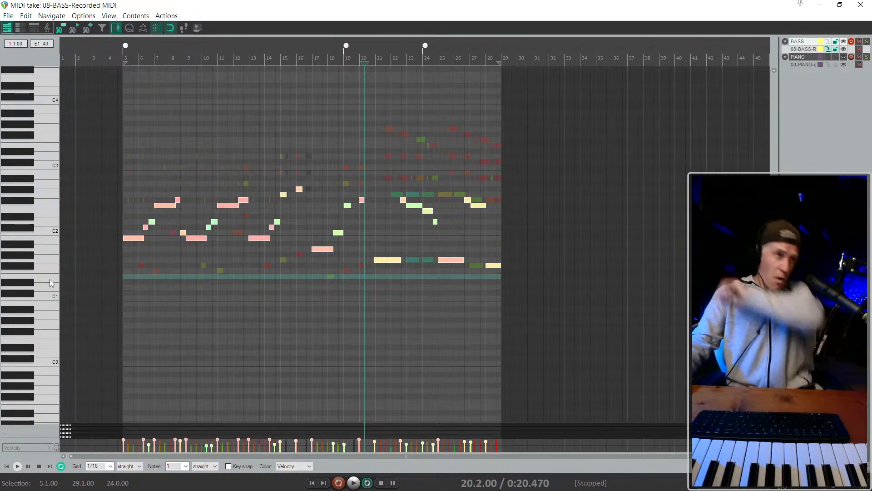
Look over the whole bass line once more and close the bass take's MIDI editor.
scroll(150, 277, "down", 2)
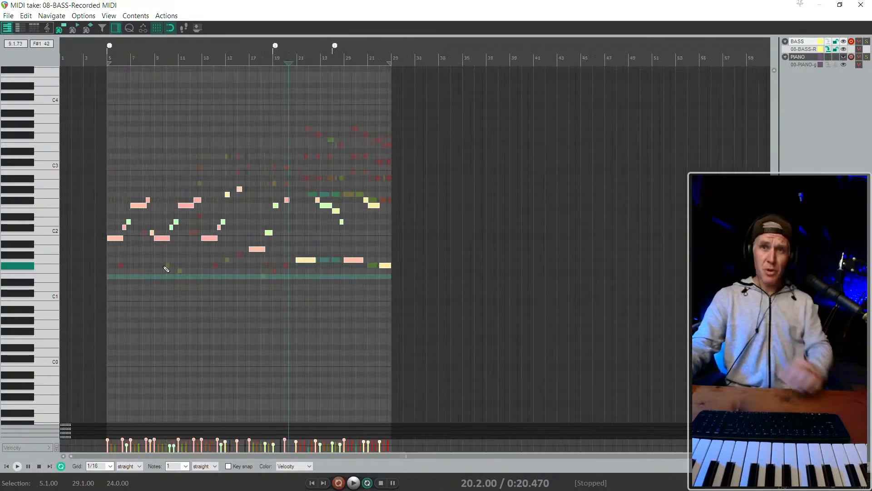
scroll(204, 282, "up", 2)
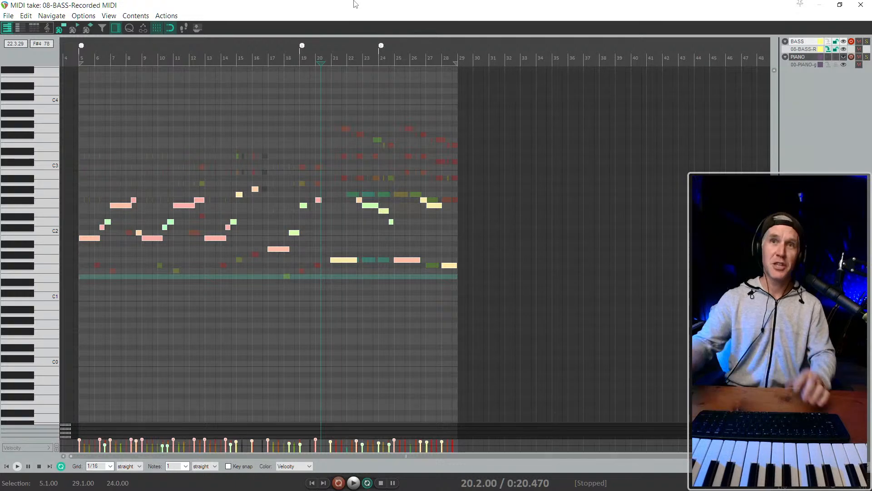
scroll(256, 136, "down", 2)
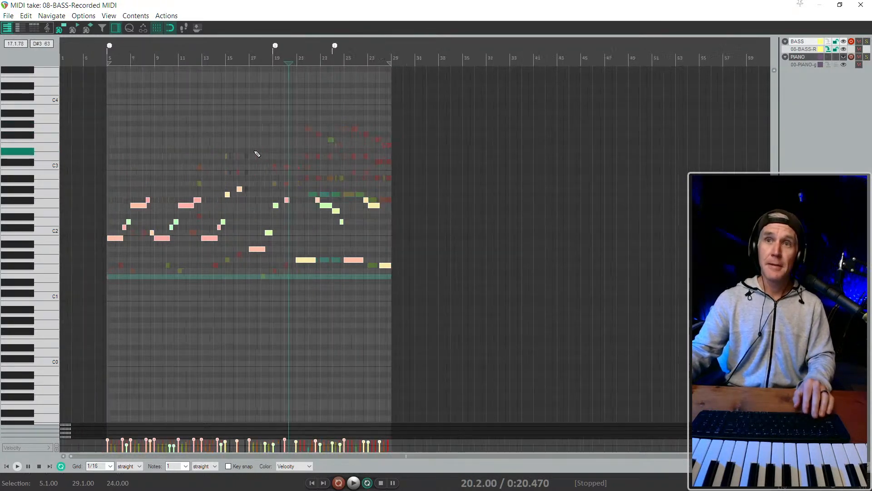
left_click(859, 11)
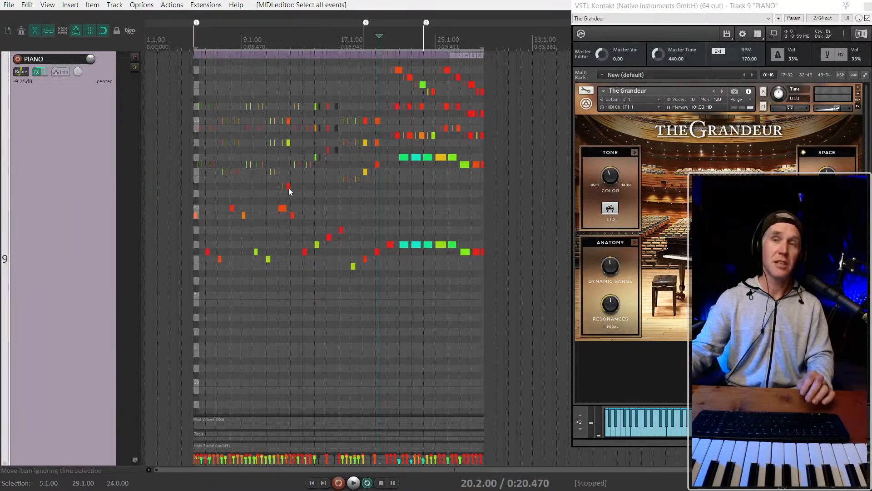
scroll(306, 197, "up", 1)
scroll(306, 197, "down", 1)
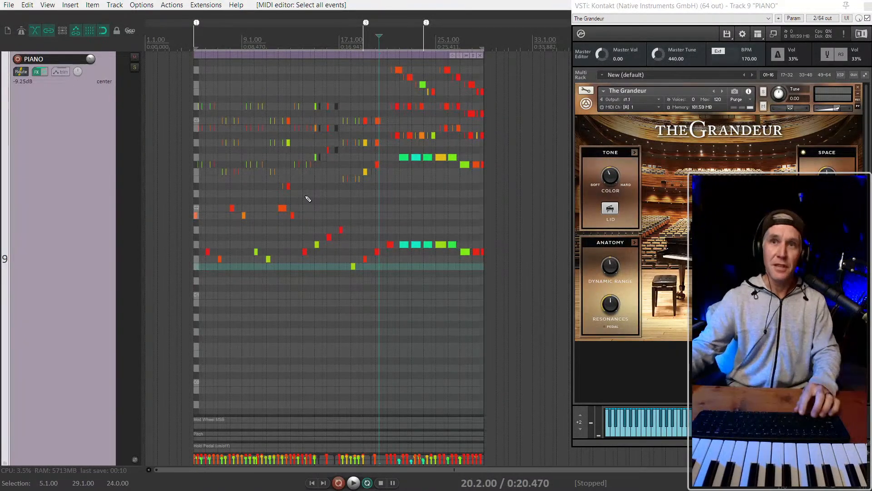
Place the edit cursor at bar 5 and close the PIANO item's inline note editor.
left_click(194, 205)
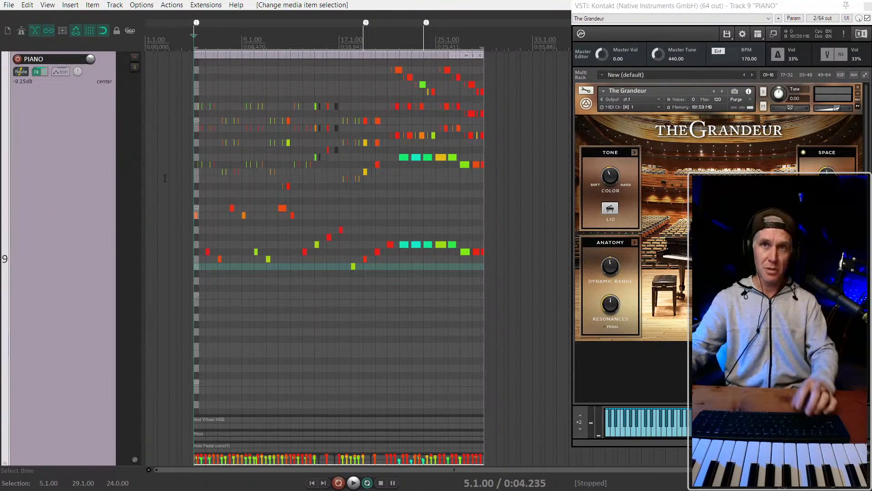
scroll(192, 187, "up", 1)
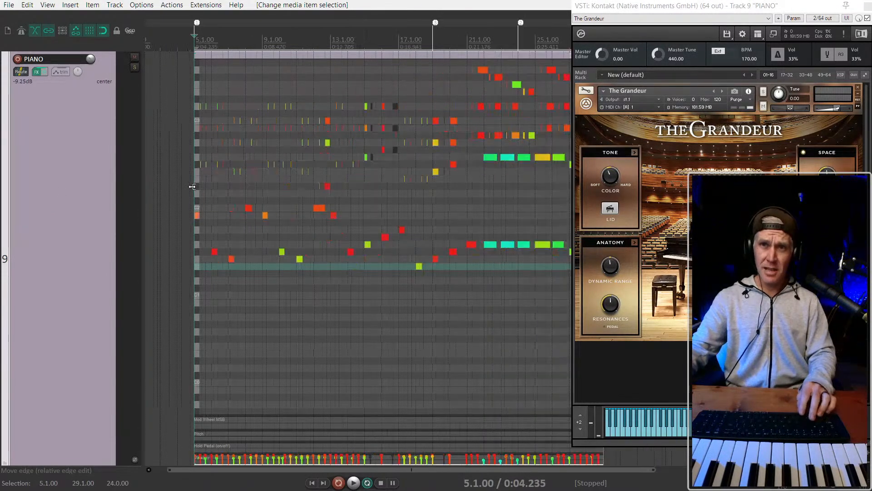
scroll(204, 164, "down", 1)
left_click(209, 57)
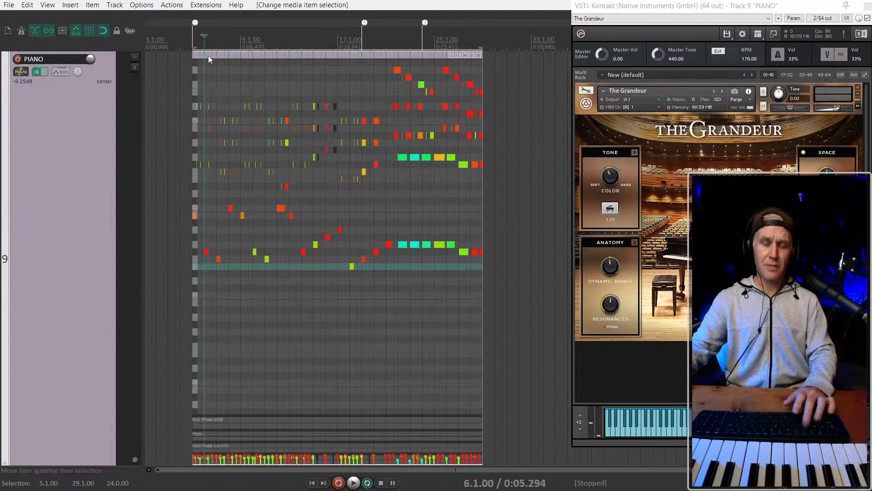
key("e")
key("1")
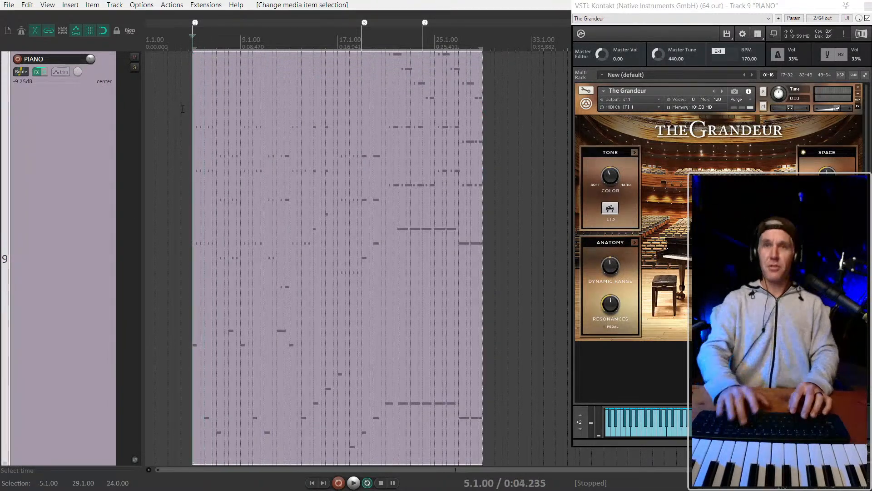
Duplicate the PIANO track and delete the extra copy.
key("ctrl+d")
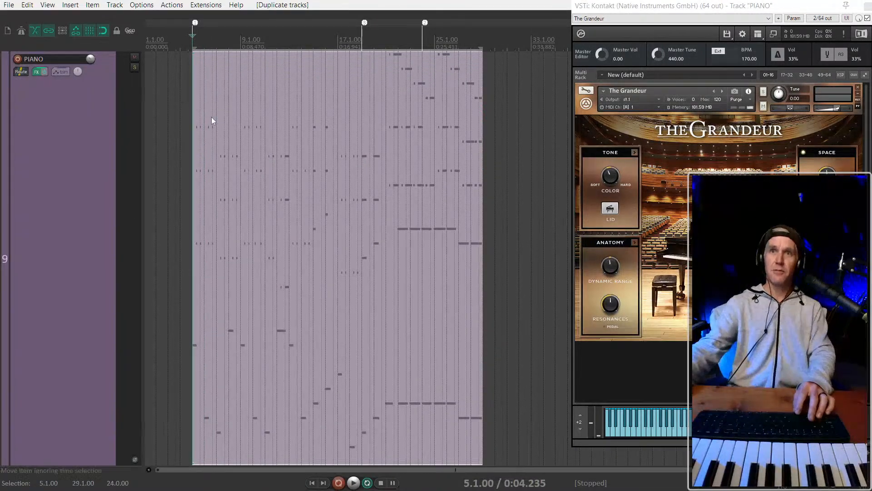
scroll(89, 222, "down", 2)
scroll(90, 221, "down", 3)
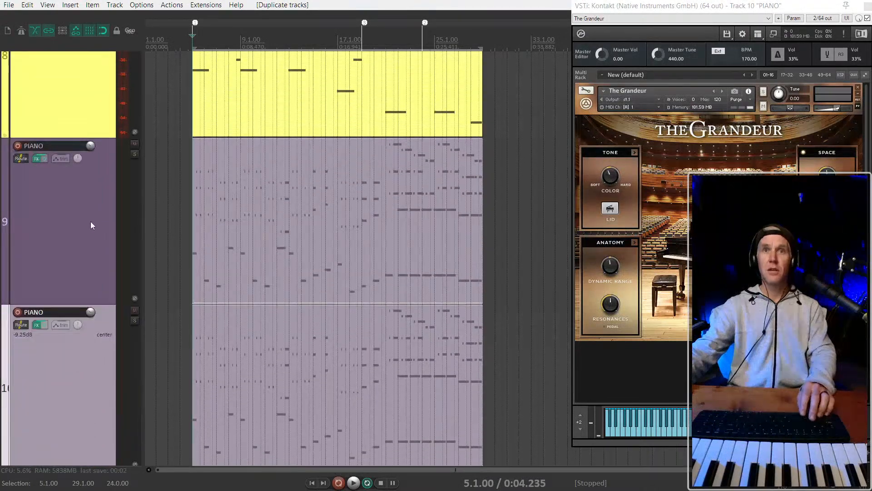
key("Delete")
key("Return")
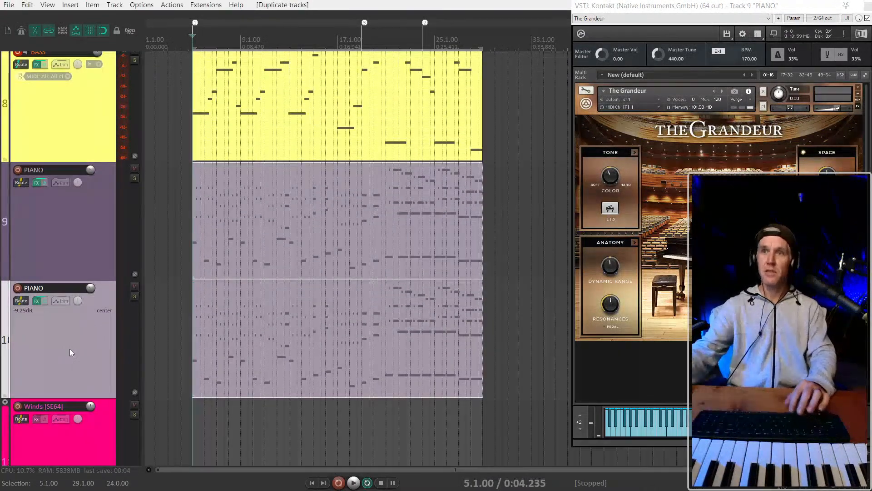
Play back the bass and piano together from bar 4 to the end of bar 28, then stop playback.
left_click(183, 228)
scroll(183, 228, "up", 3)
key("space")
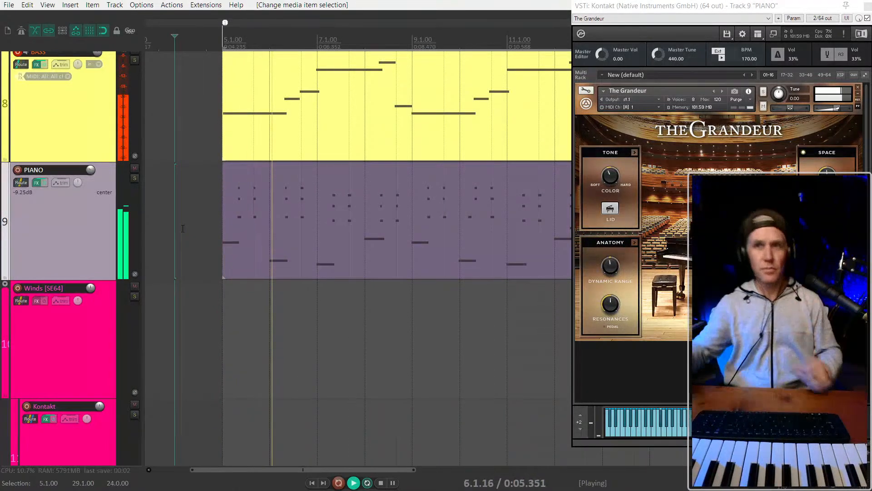
scroll(182, 229, "down", 3)
scroll(73, 217, "down", 5)
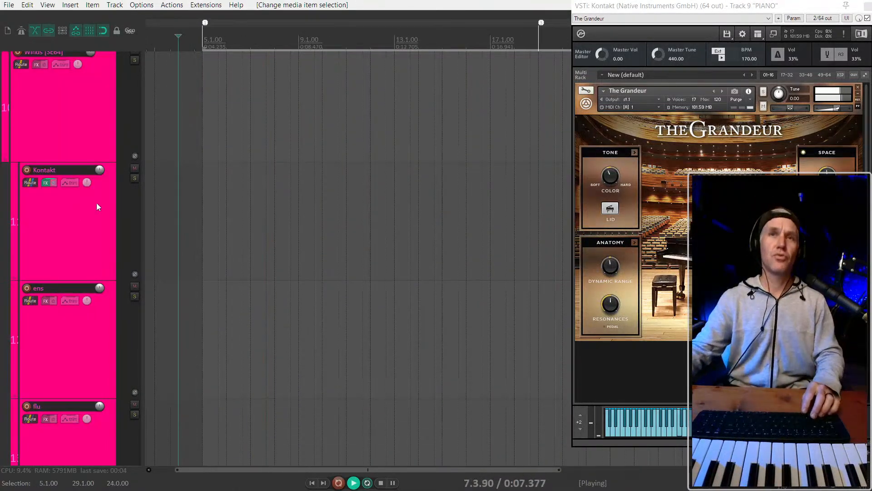
scroll(97, 202, "up", 6)
scroll(97, 200, "down", 2)
scroll(284, 176, "down", 3)
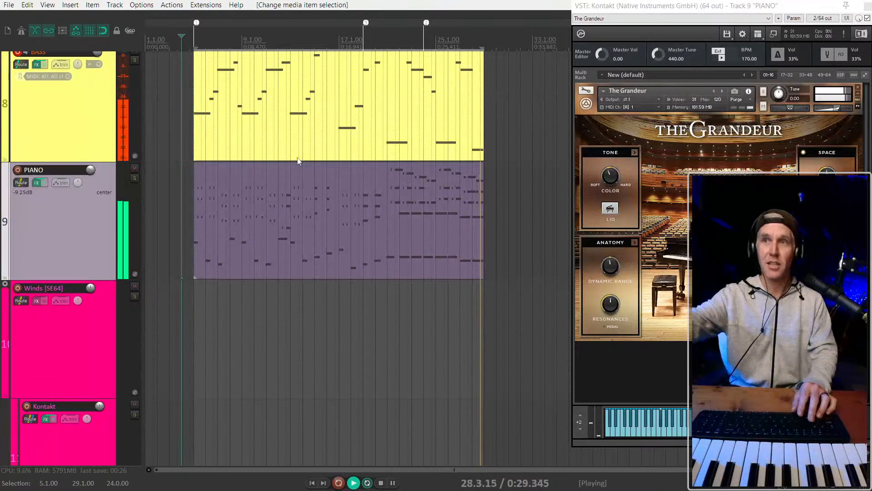
key("space")
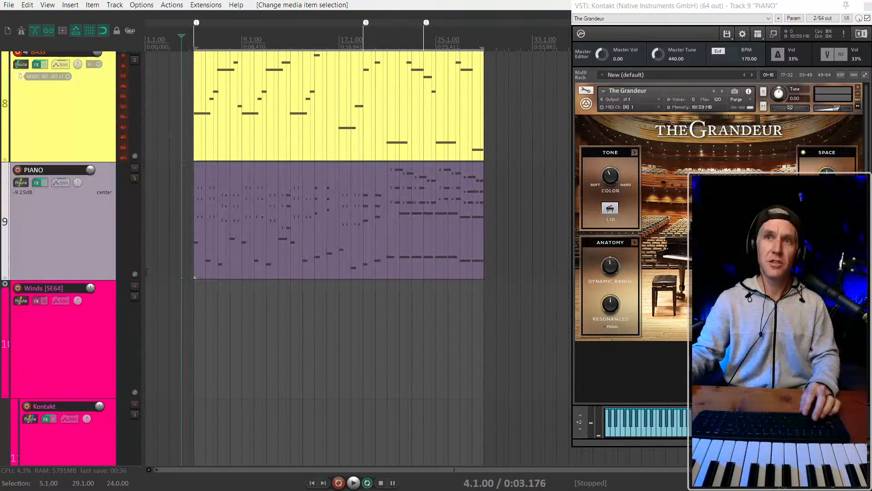
Select the BASS track and place the edit cursor at the start of bar 5.
scroll(27, 246, "up", 3)
scroll(26, 253, "down", 3)
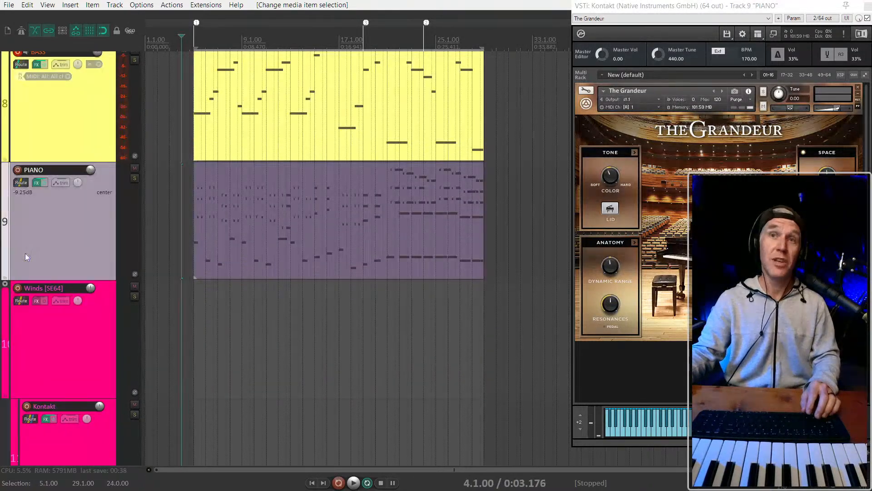
scroll(26, 253, "up", 3)
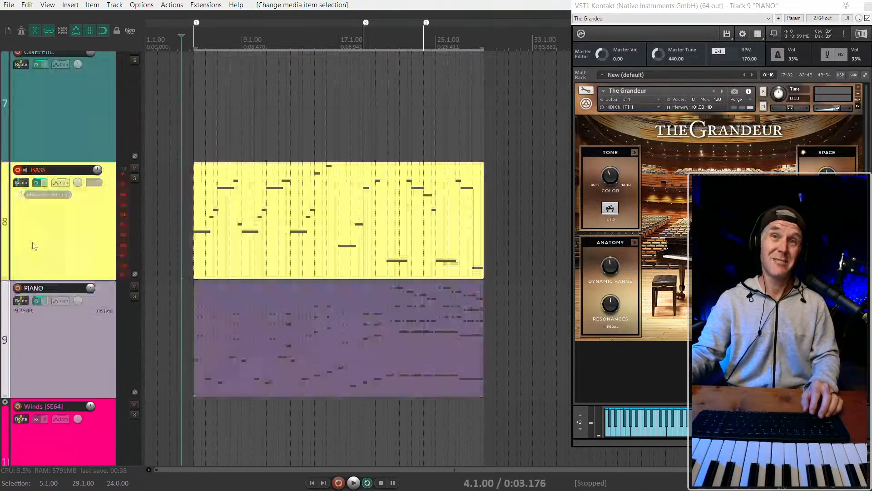
left_click(192, 243)
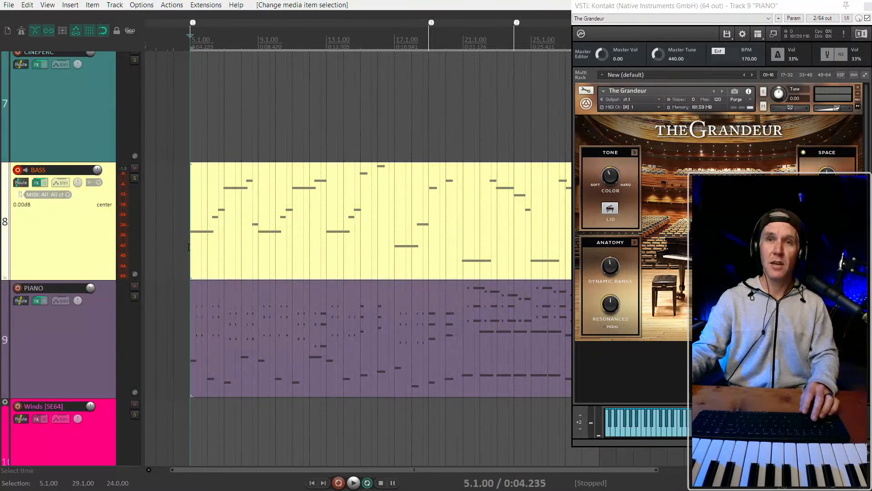
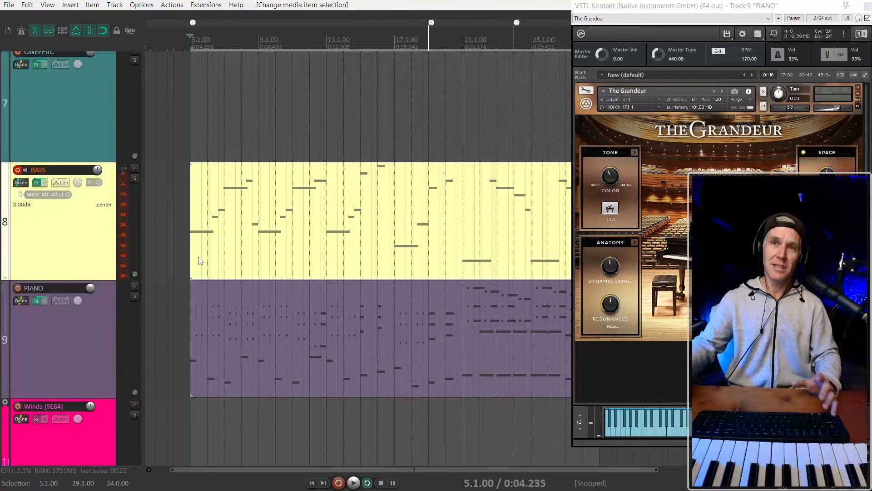
scroll(185, 263, "down", 2)
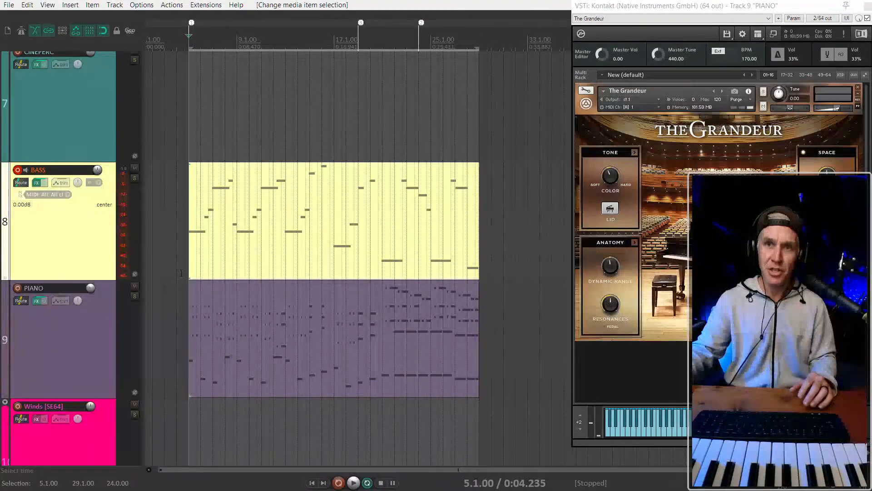
Disarm the BASS track for recording and play back the bass and piano from 4.3.00.
left_click(185, 265)
scroll(185, 265, "up", 2)
scroll(185, 265, "down", 2)
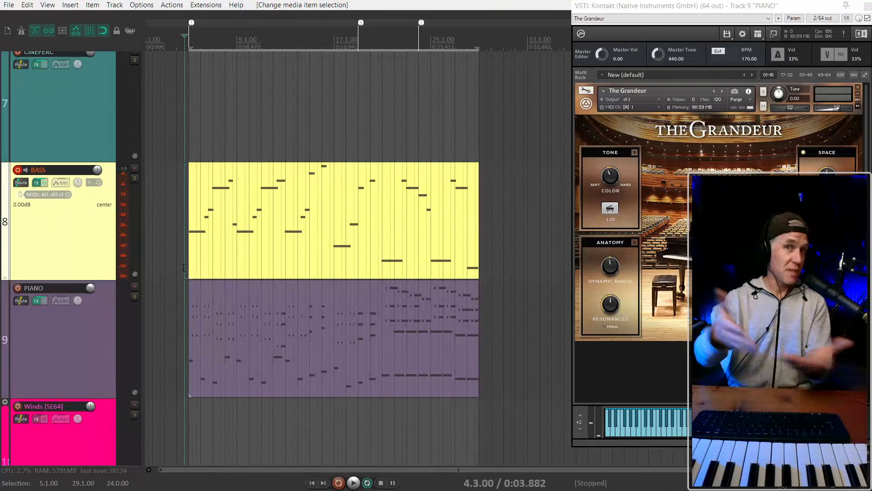
scroll(184, 268, "up", 2)
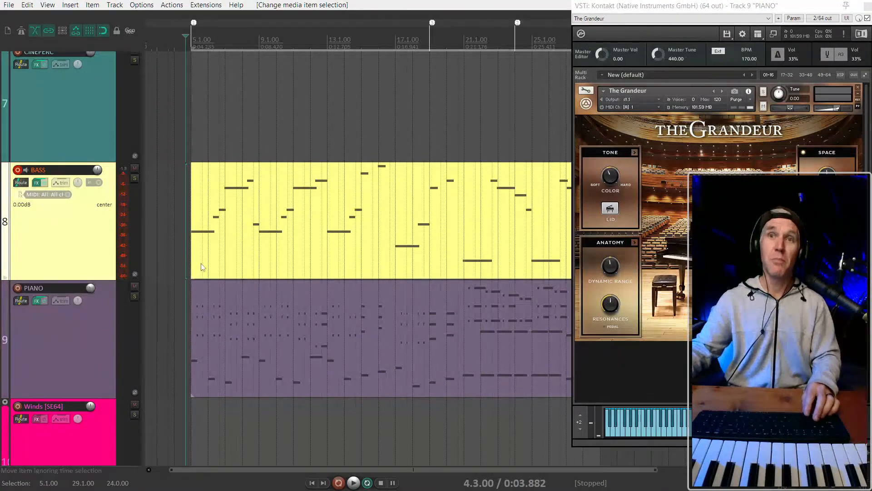
mouse_move(601, 6)
left_mouse_down()
mouse_move(610, 14)
mouse_move(596, 13)
mouse_move(603, 7)
left_mouse_up()
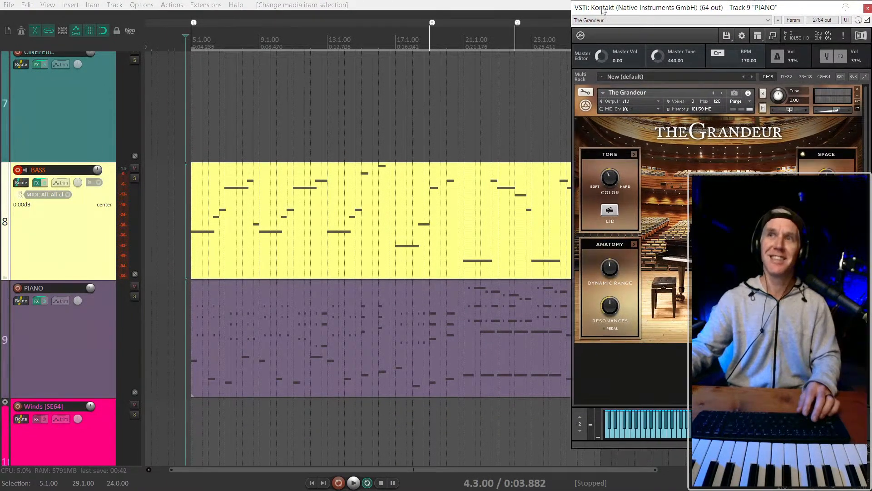
scroll(306, 230, "down", 2)
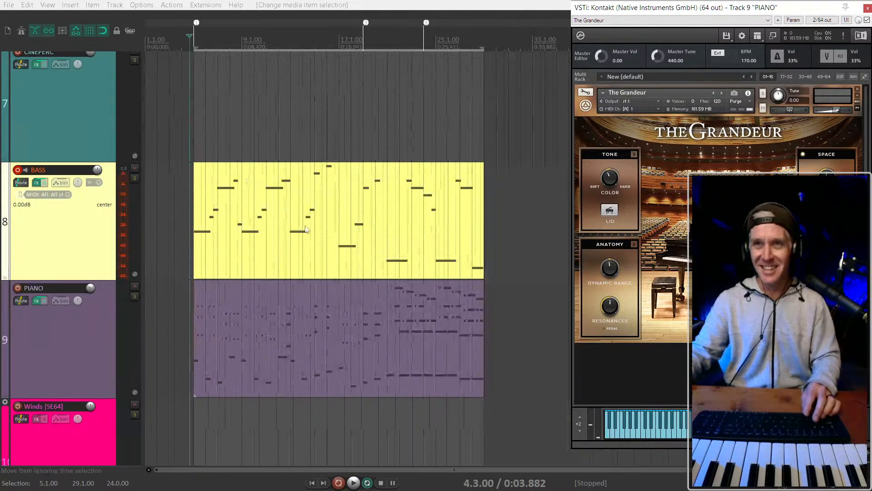
left_click(17, 171)
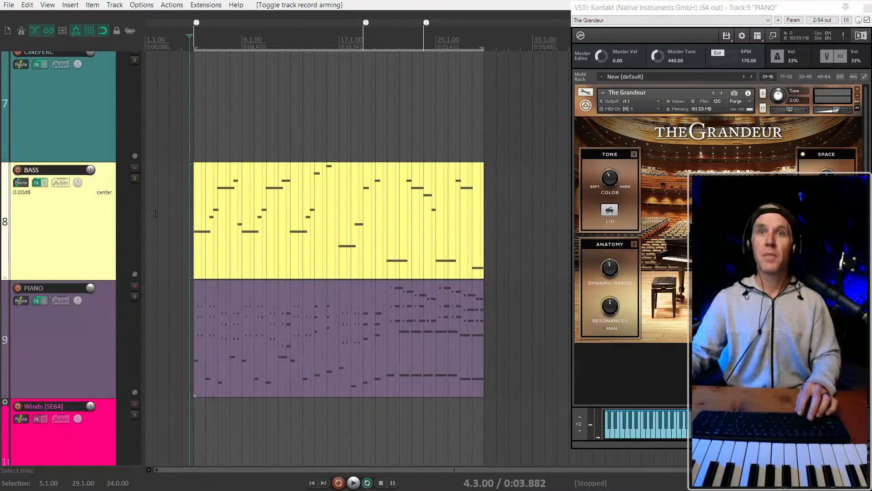
key("space")
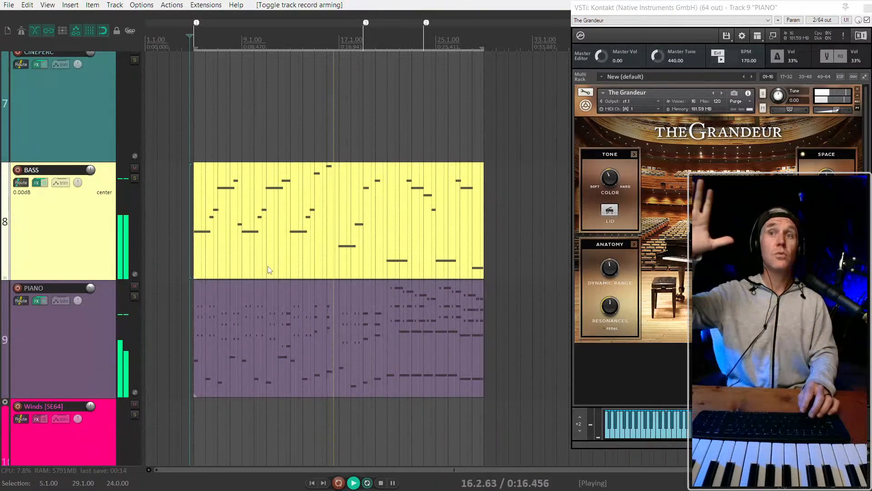
Open the PIANO item in the MIDI editor and make the BASS take the active one for editing.
scroll(271, 257, "up", 2)
scroll(271, 257, "up", 2)
left_click(391, 321)
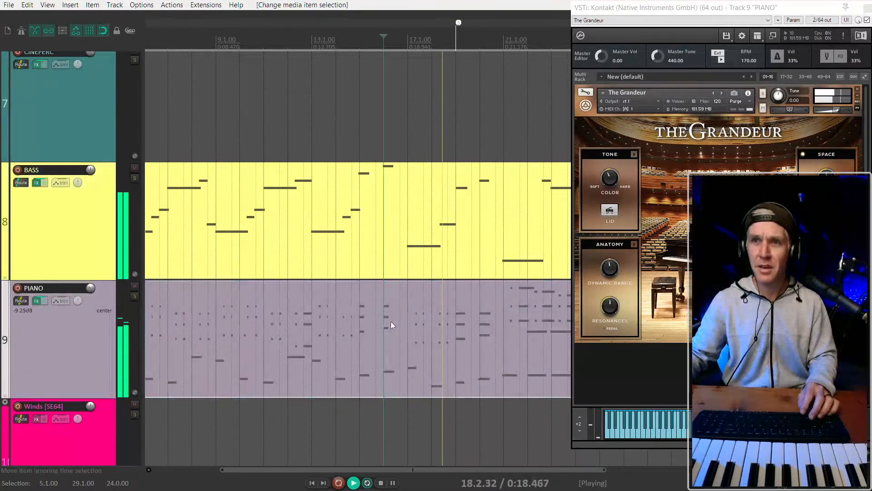
double_click(391, 320)
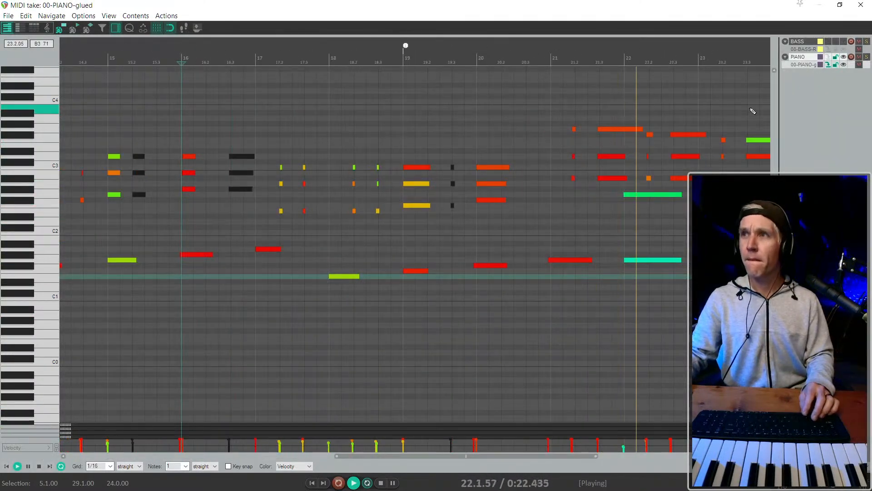
left_click(798, 51)
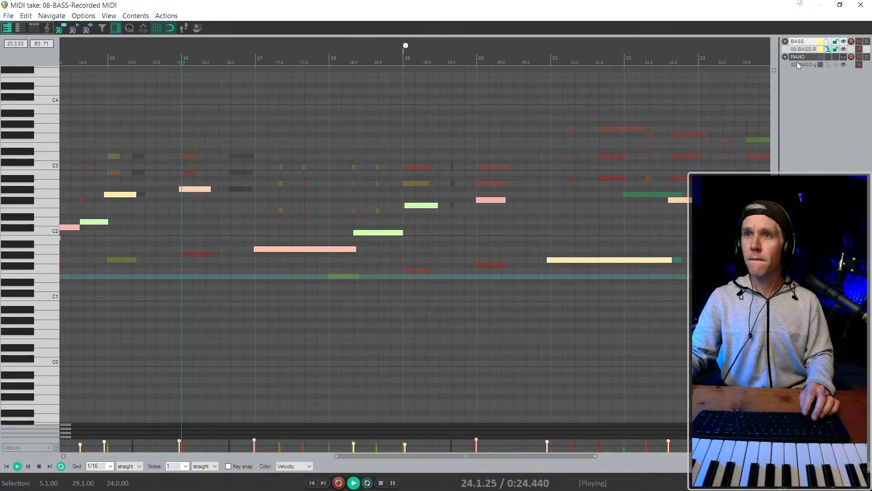
Stop playback and quantize the positions of all bass notes to the 1/8 straight grid at 78% strength.
left_click(494, 201)
scroll(497, 203, "down", 3)
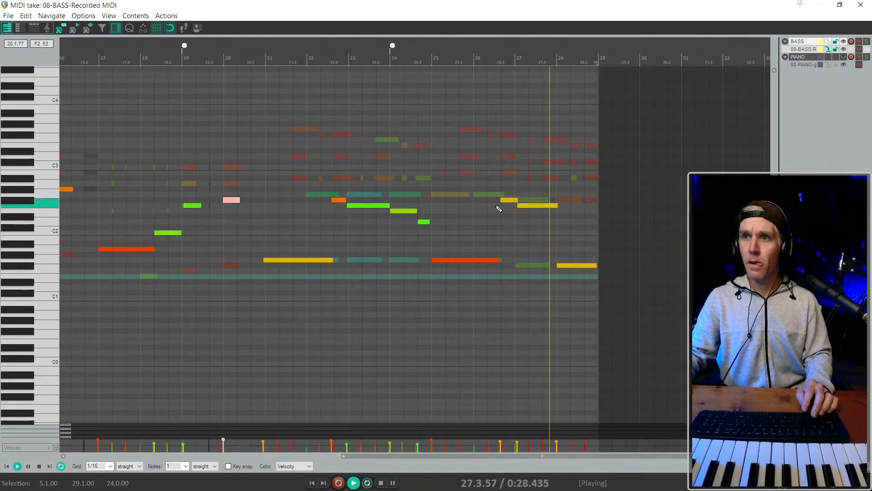
left_click(526, 208)
key("space")
scroll(586, 217, "down", 4)
key("ctrl+a")
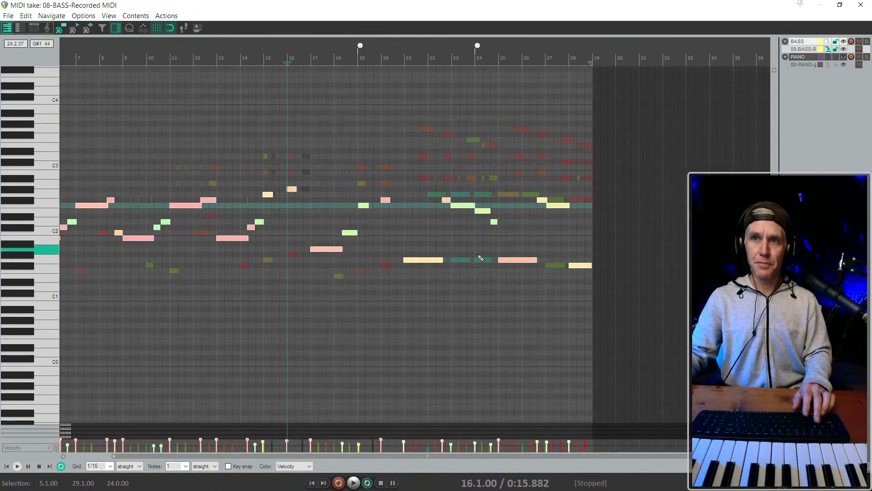
key("q")
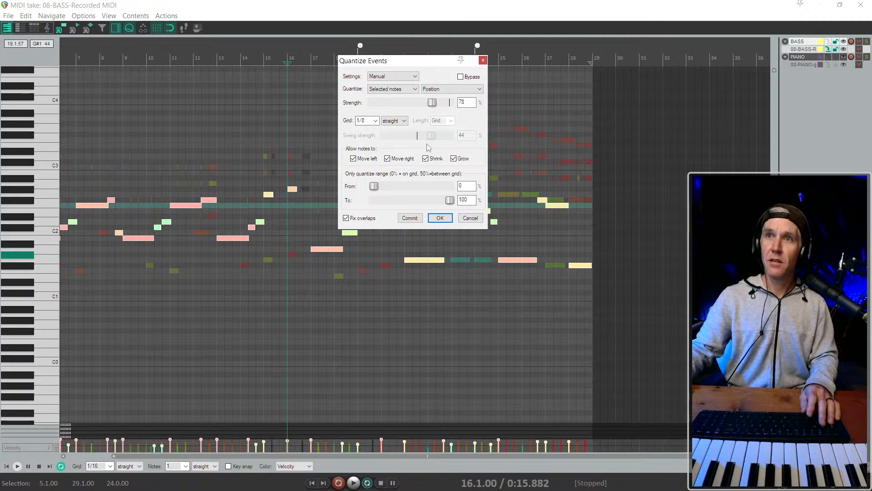
left_click(442, 219)
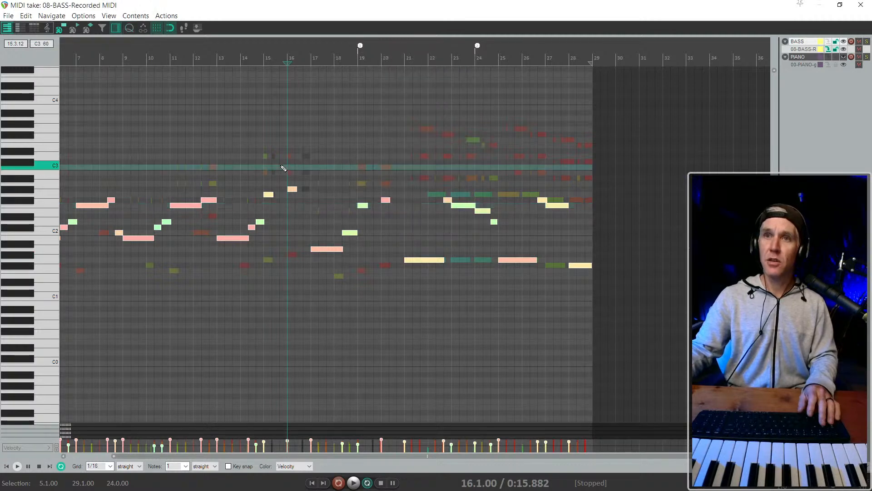
Play back the quantized bass with the piano from around bar 14, then stop.
left_click(281, 164)
key("space")
left_click(245, 146)
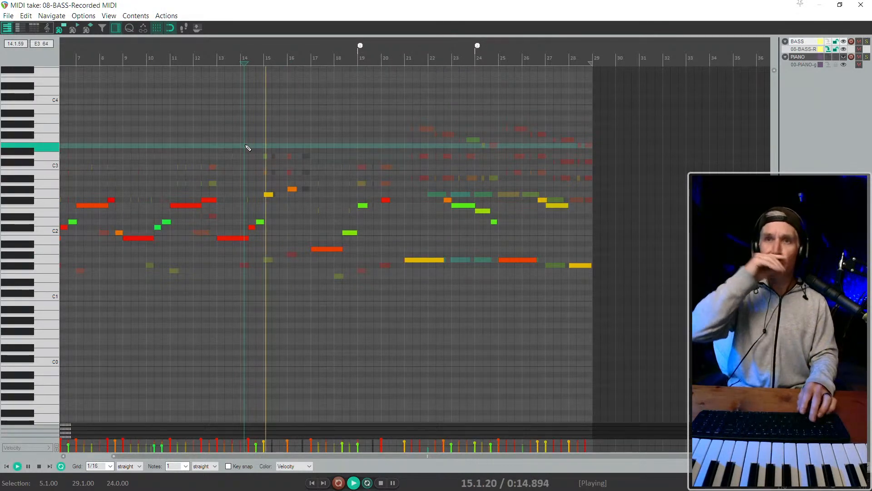
key("space")
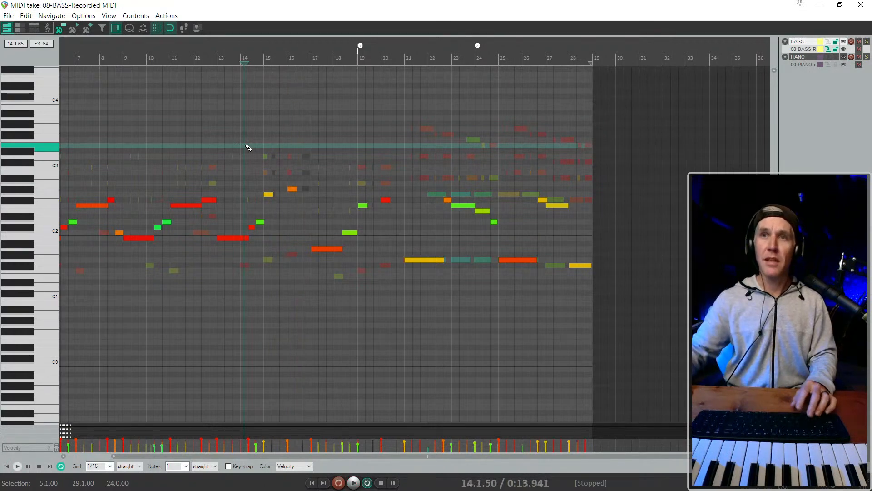
In the PIANO take, quantize the chord at bar 16 with the 1/8 grid at 78% strength and lower its velocities to about 118.
scroll(337, 204, "up", 5)
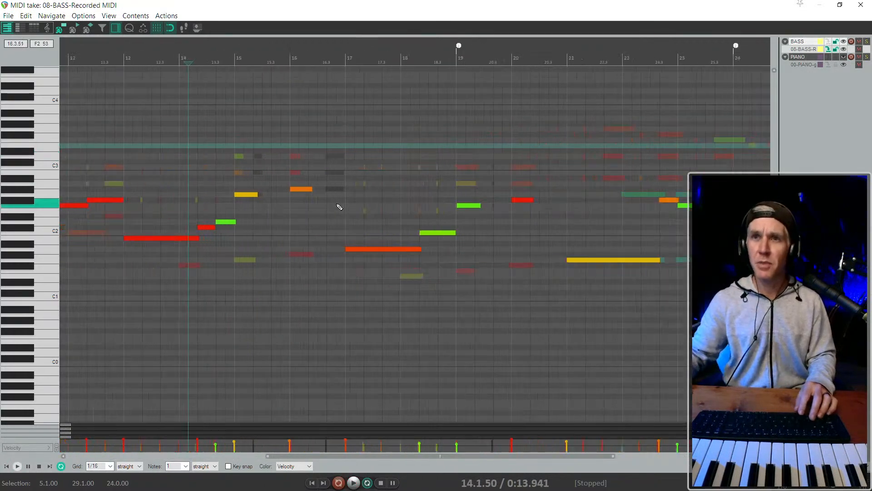
left_click(806, 68)
left_click_drag(266, 147, 304, 211)
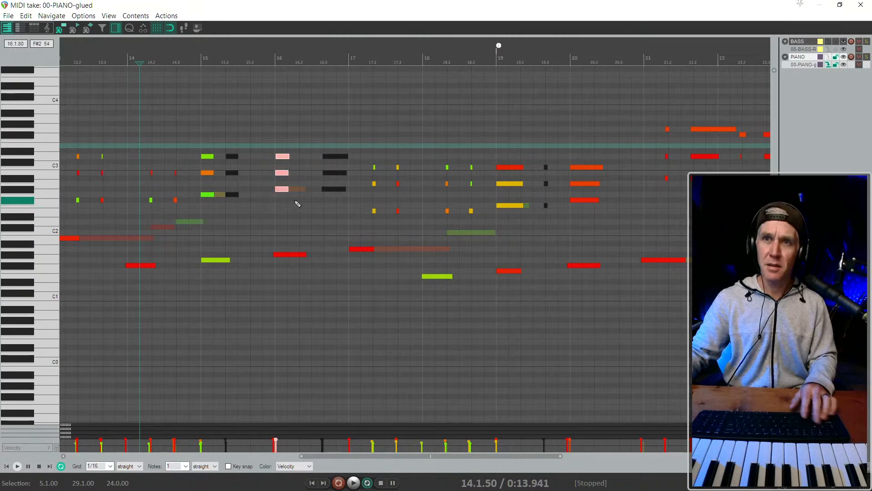
key("ctrl+q")
key("Return")
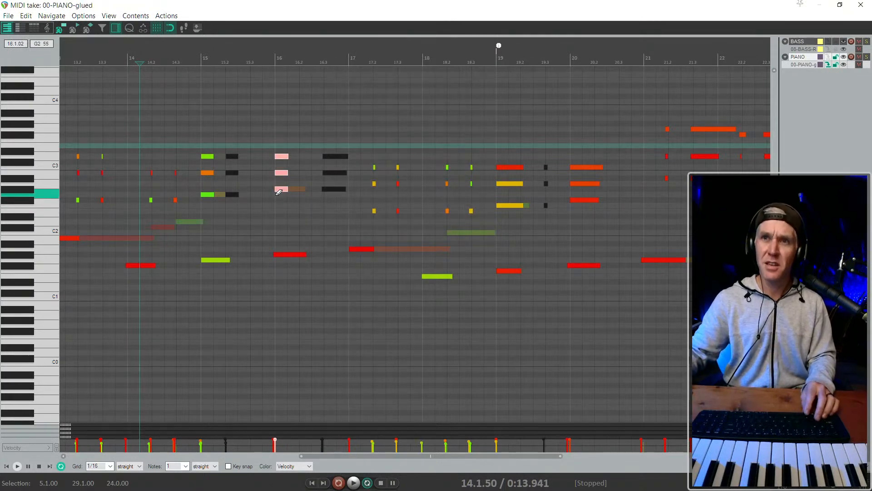
left_click_drag(284, 190, 283, 192)
Play back the piano from 14.2.75 to check the bar 15 and 16 chords and the low note at bar 16.
left_click(171, 124)
key("space")
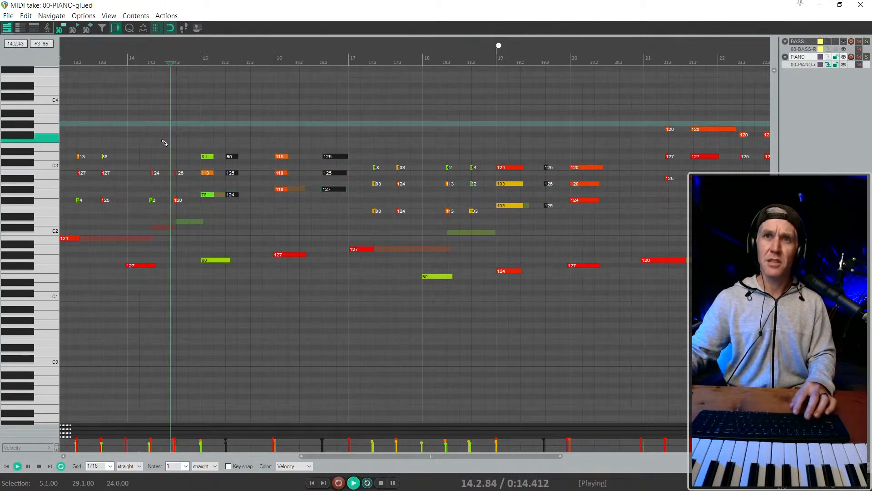
key("space")
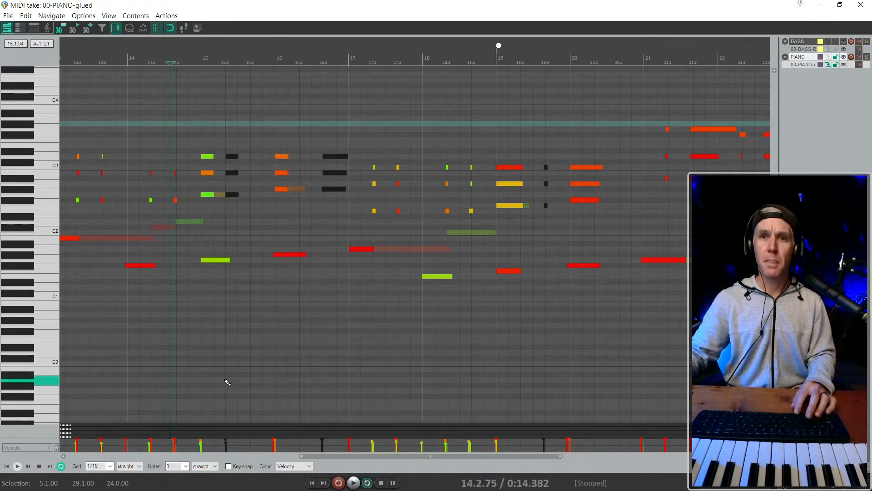
scroll(292, 257, "up", 3)
left_click(299, 254)
key("space")
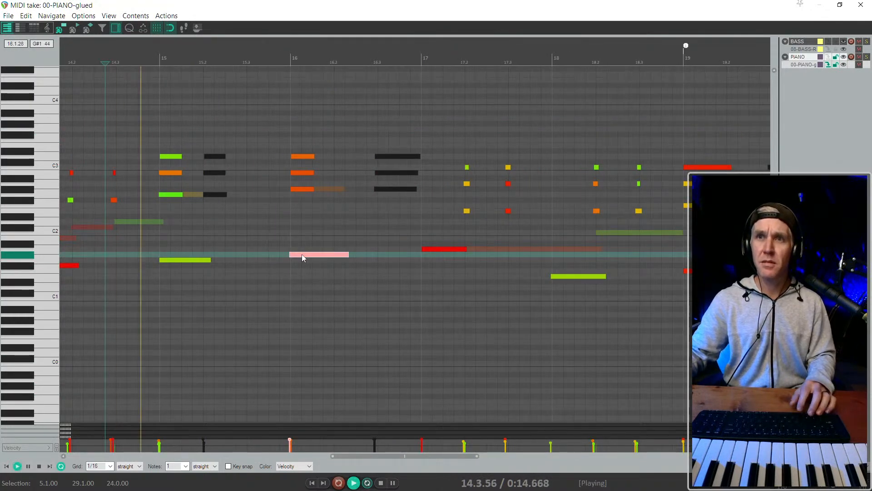
key("space")
scroll(323, 385, "down", 3)
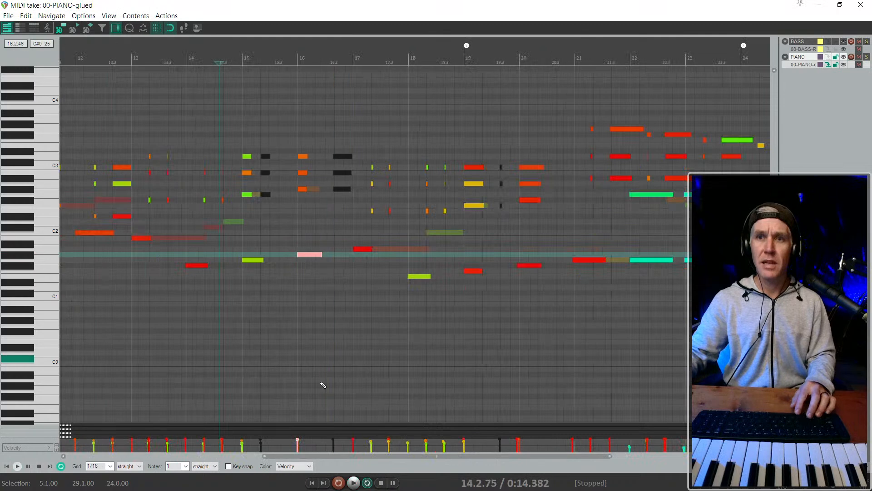
Quantize the bar 15 piano chords and their low note to the 1/8 straight grid at 78% strength.
left_click_drag(231, 144, 256, 245)
left_click_drag(261, 287, 246, 151)
key("ctrl+q")
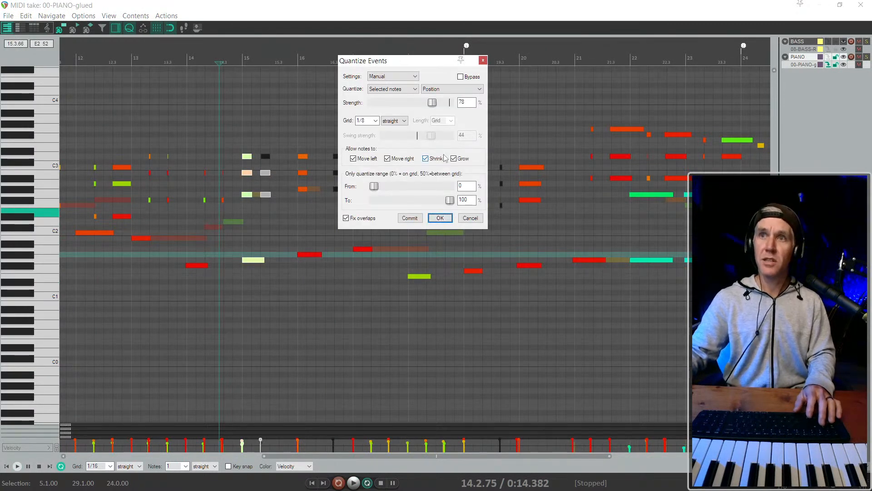
left_click(439, 217)
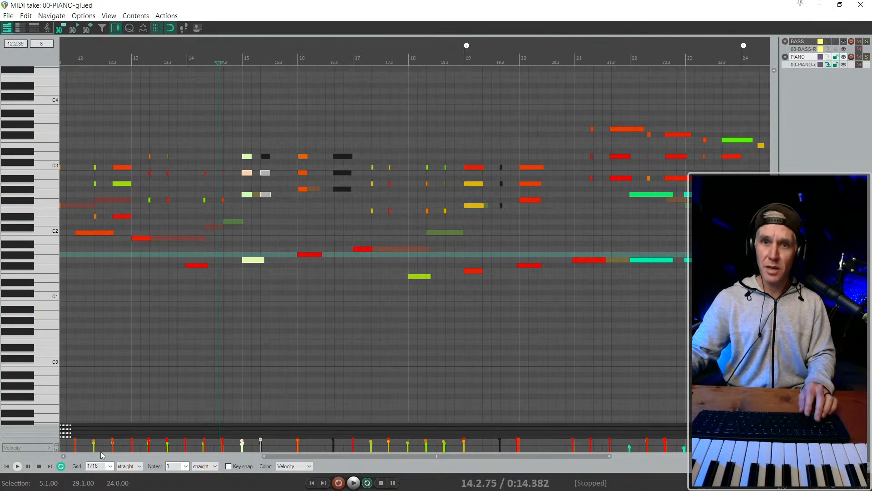
Enlarge the velocity lane and compress the velocities of all piano notes to roughly 95 to 107.
left_click_drag(65, 437, 65, 377)
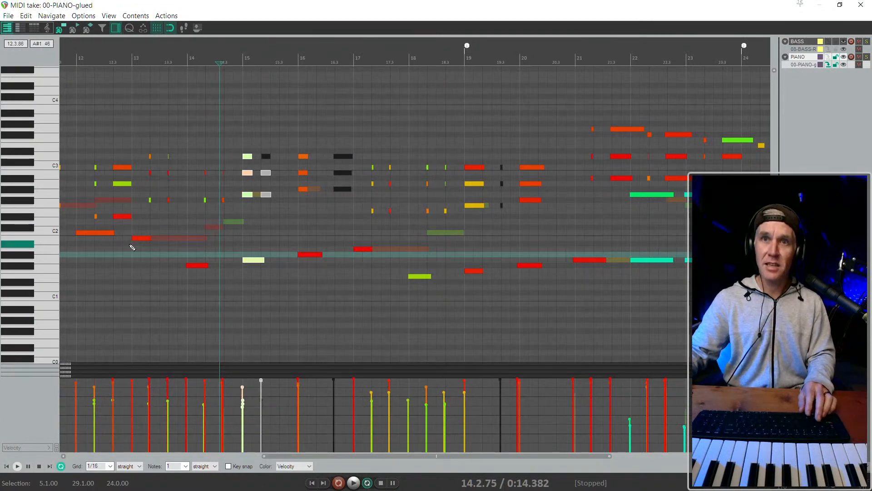
key("ctrl+a")
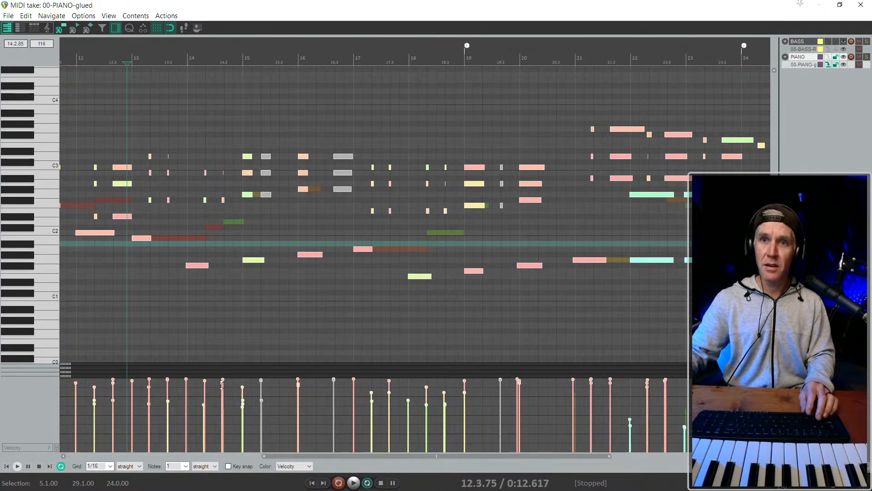
mouse_move(221, 384)
left_mouse_down()
mouse_move(222, 451)
mouse_move(222, 396)
left_mouse_up()
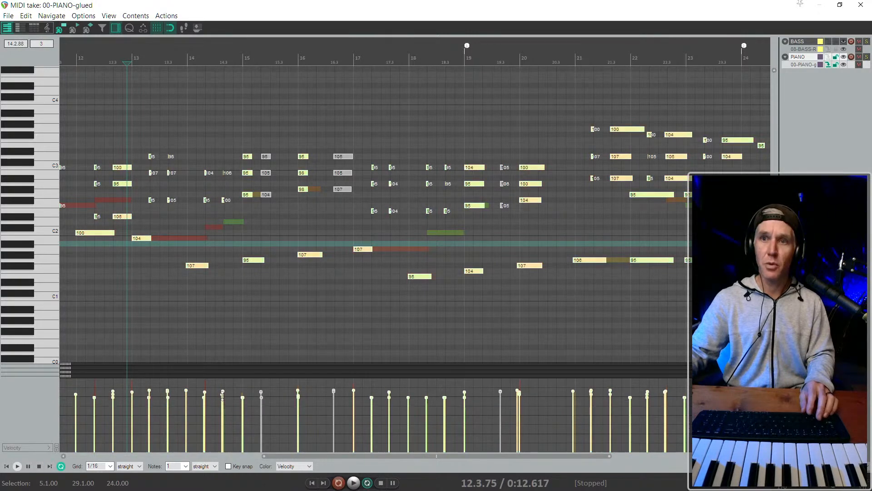
scroll(495, 342, "down", 3)
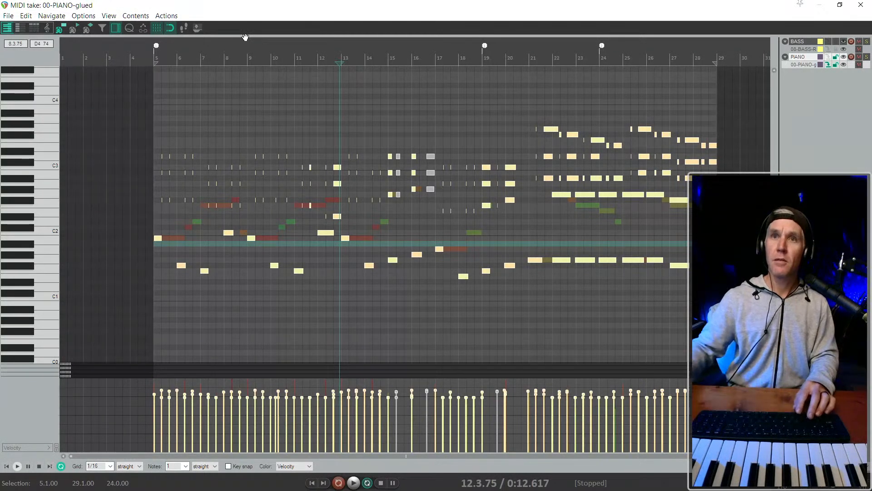
Play back the bass and piano from 12.3.75 and listen to the evened-out piano velocities.
key("space")
scroll(124, 74, "up", 2)
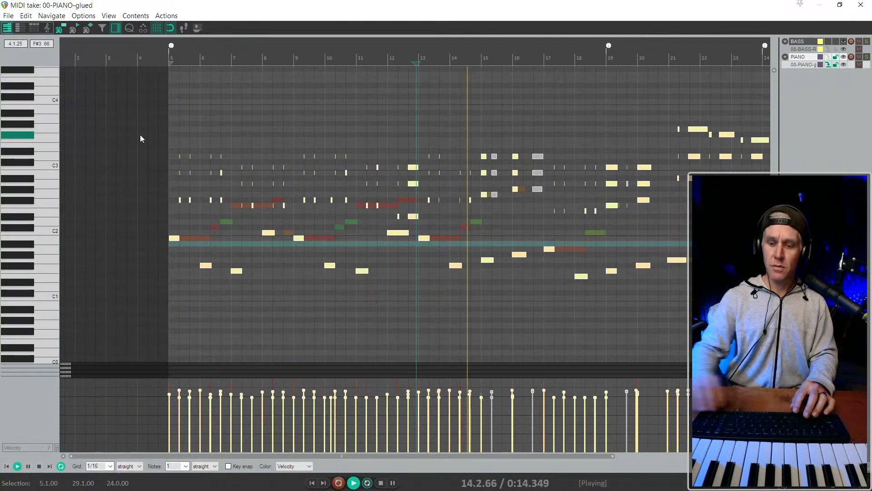
scroll(517, 363, "up", 1)
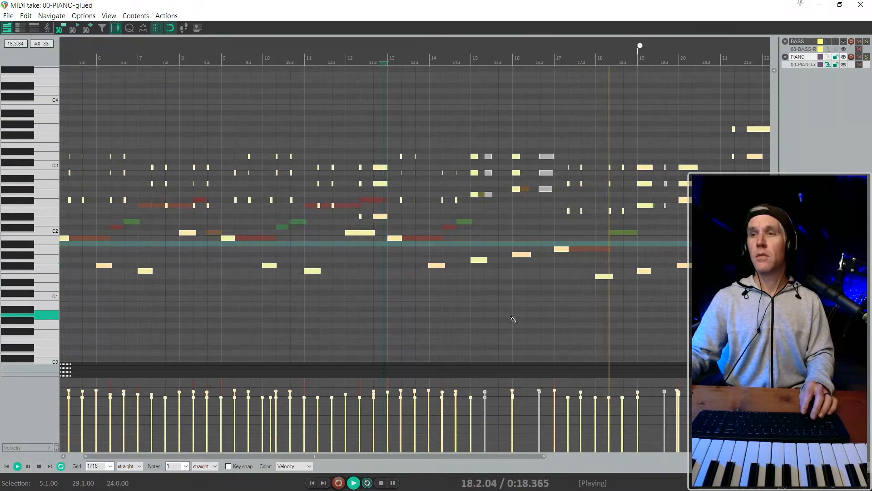
scroll(513, 320, "down", 1)
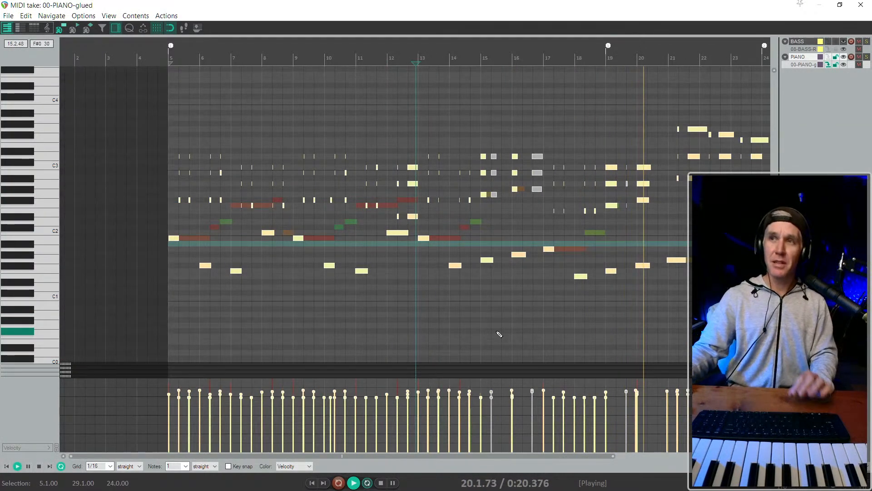
scroll(582, 192, "down", 1)
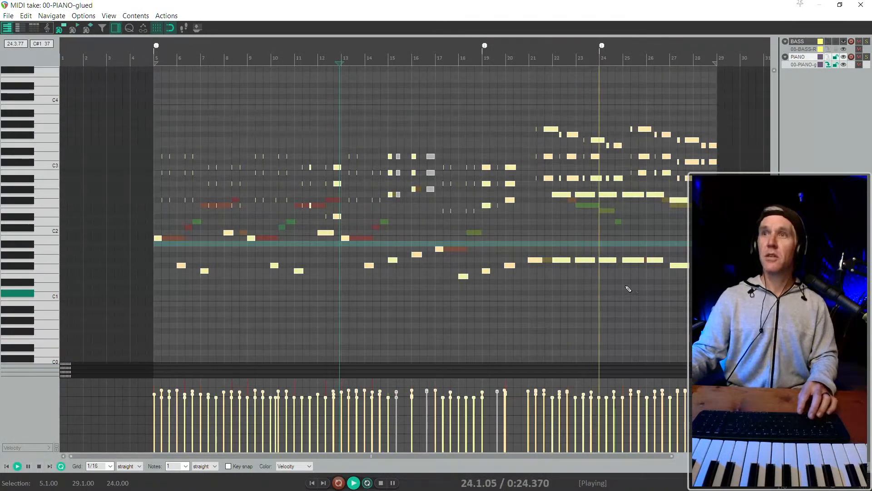
Switch to the BASS take and compress the velocities of all its notes to nearly the same level.
left_click(826, 50)
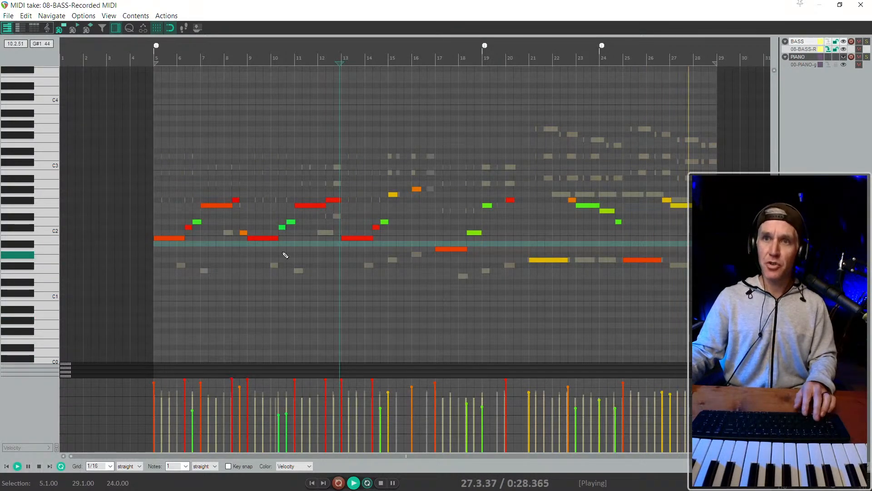
left_click(264, 237)
key("ctrl+a")
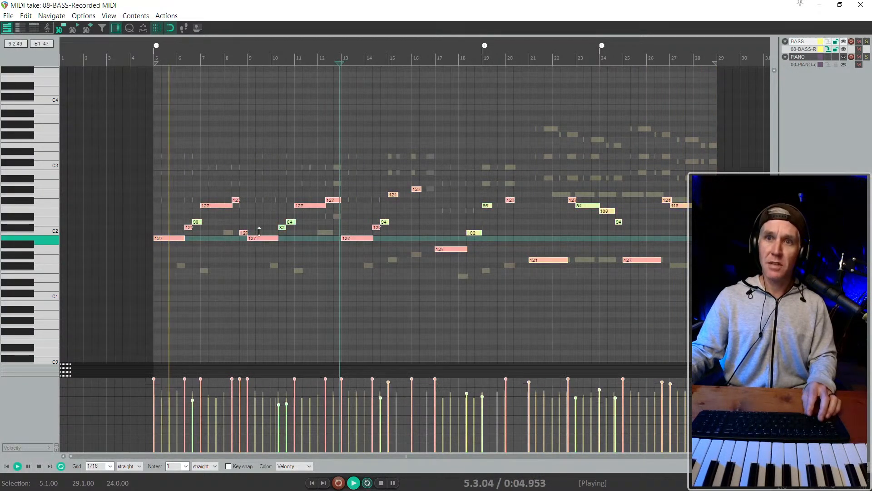
mouse_move(259, 231)
left_mouse_down()
mouse_move(259, 216)
mouse_move(263, 242)
left_mouse_up()
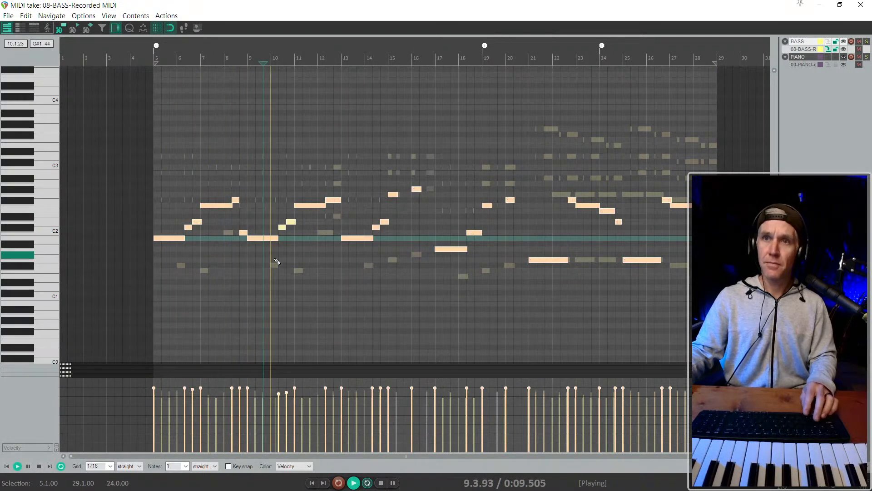
Listen through the bass line, then replay from 16.3.75 to check the bass notes in bars 17 and 18.
scroll(395, 282, "down", 2)
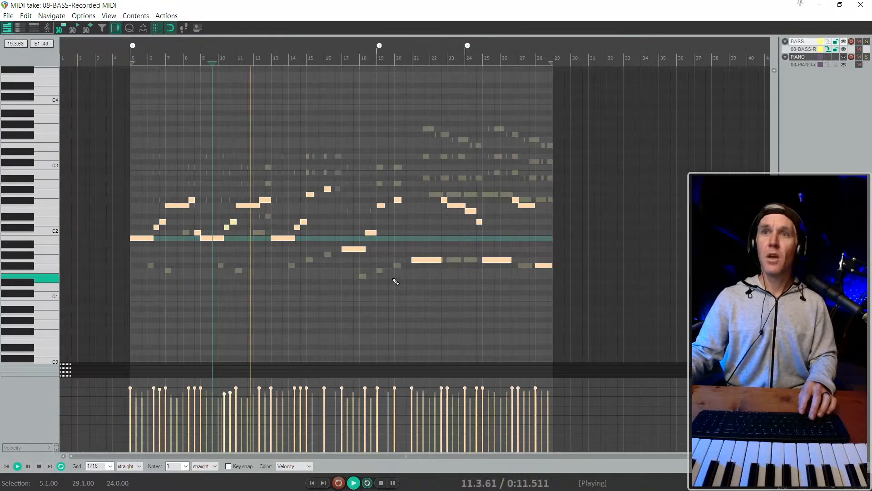
scroll(381, 263, "up", 2)
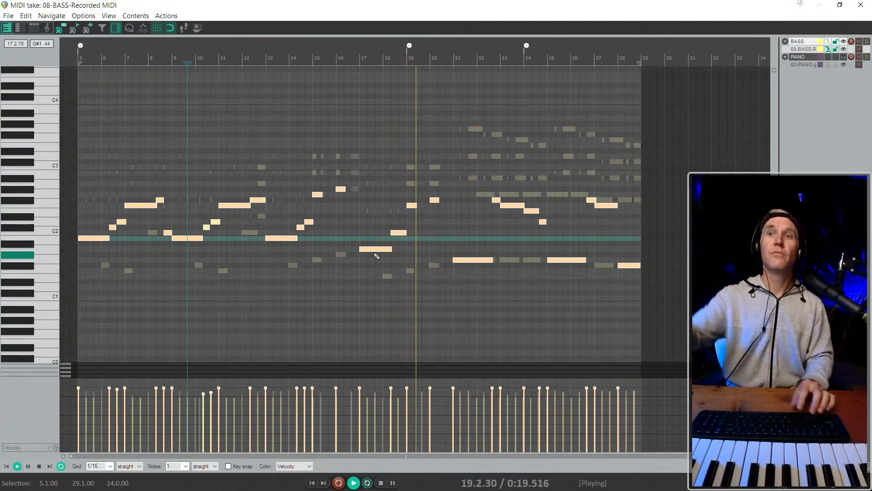
scroll(375, 254, "up", 3)
key("space")
left_click(337, 234)
key("space")
scroll(422, 237, "up", 2)
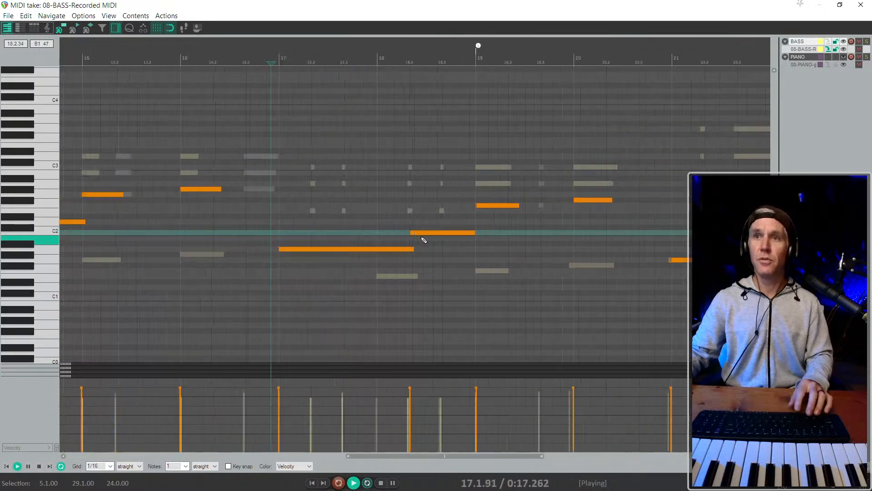
key("space")
Shorten the C2 bass note in bar 18 to start midway between beats 2 and 3, raise its velocity, and audition it.
left_click_drag(413, 232, 446, 237)
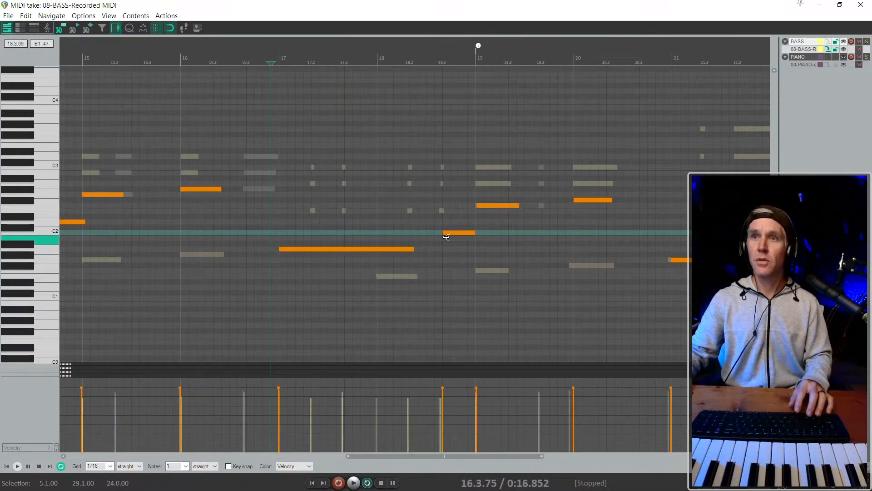
left_click(458, 233)
key("space")
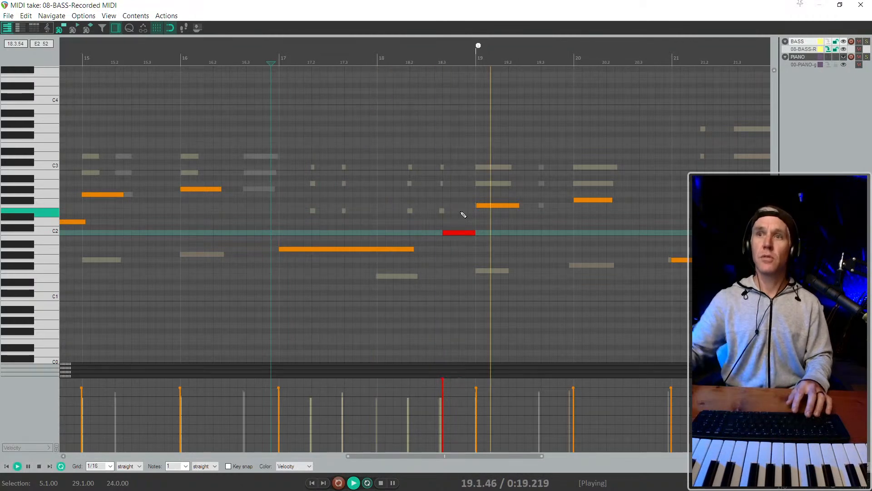
key("space")
left_click_drag(444, 234, 430, 232)
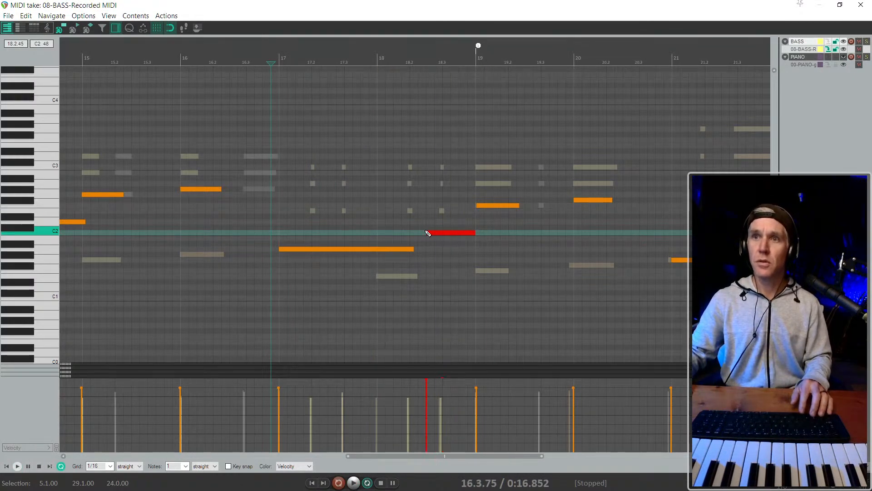
Shorten the long A1 bass note starting in bar 17 to end just after the start of bar 18, and audition it.
key("space")
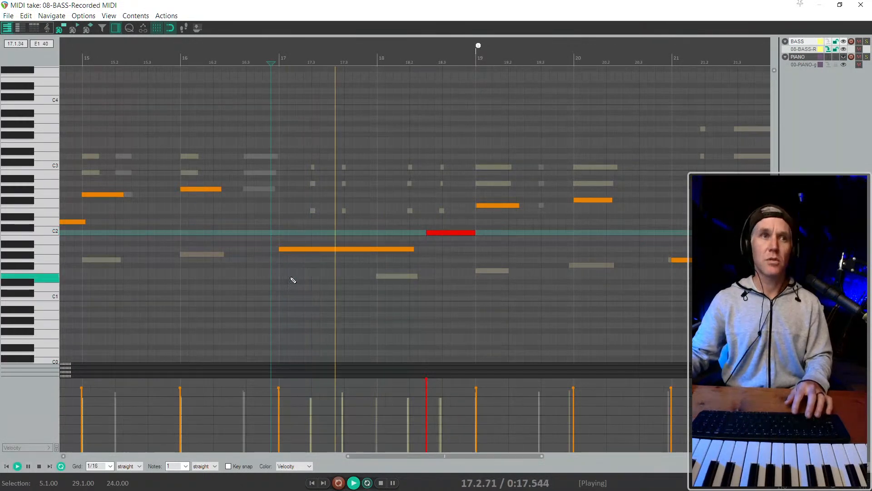
key("space")
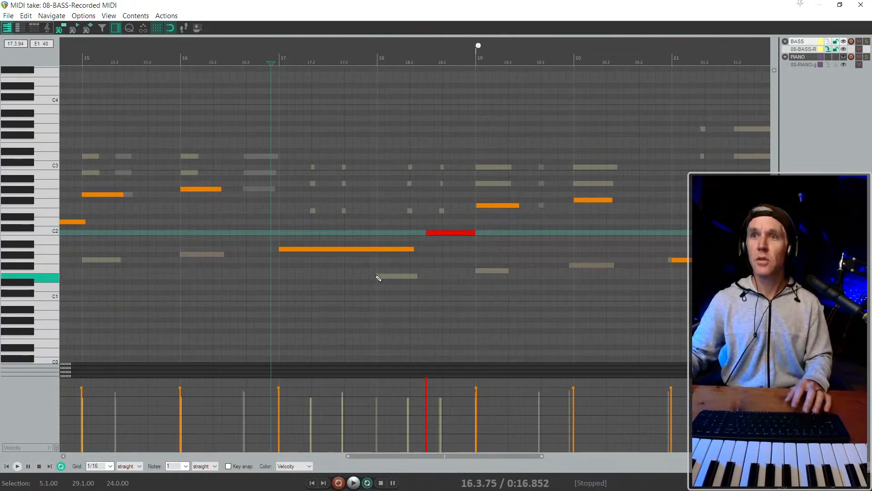
key("space")
key("space")
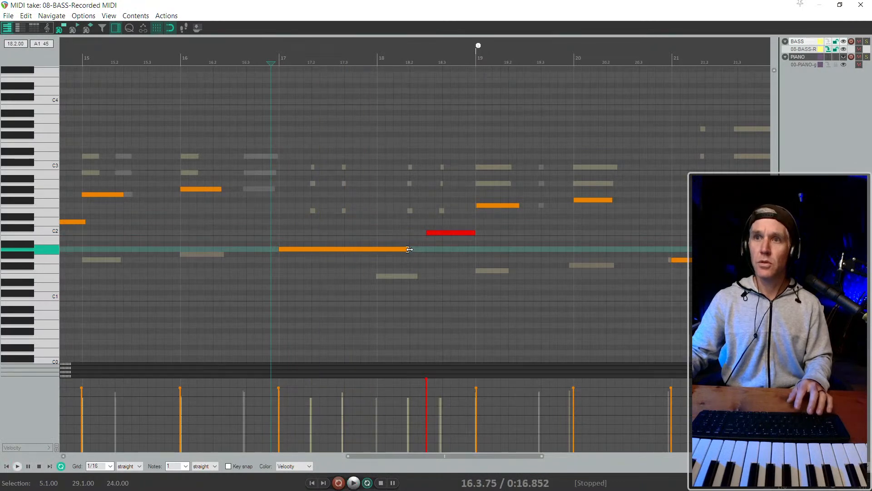
key("space")
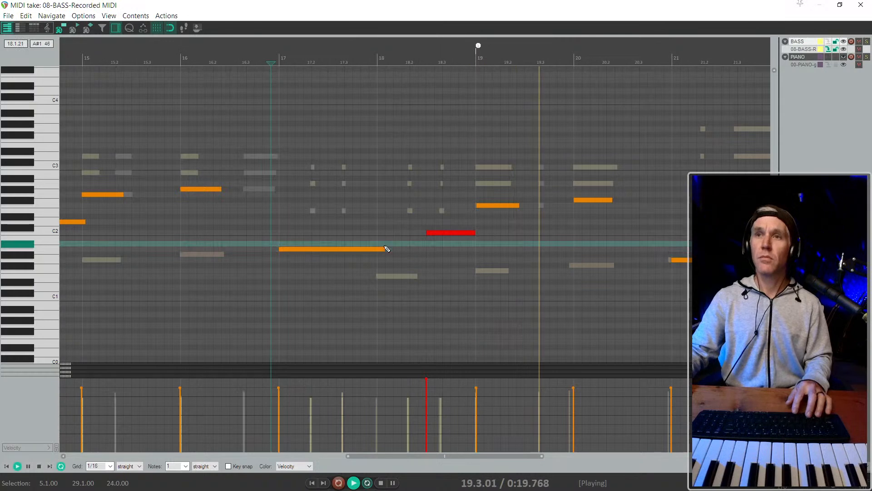
Shorten the ends of the bass notes in bars 19 and 20 together, and replay from 16.3.75.
left_click_drag(494, 190, 565, 233)
left_click_drag(599, 179, 500, 208)
key("space")
key("space")
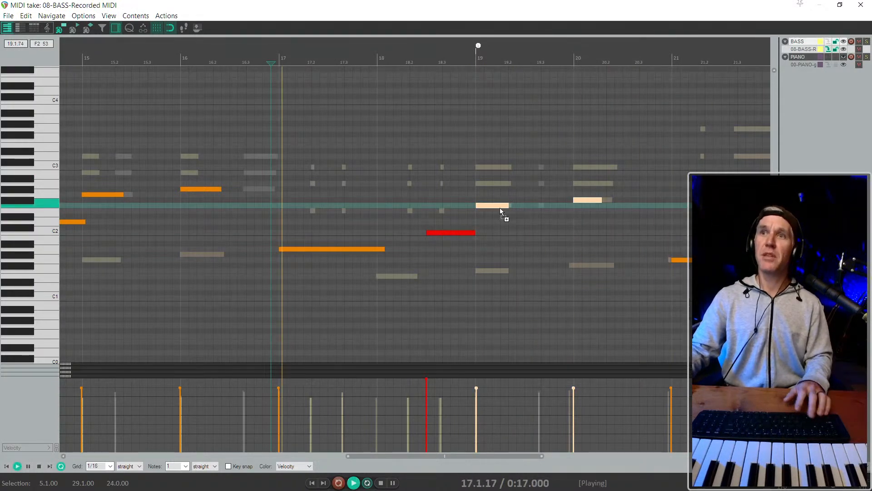
Extend the C2 bass note in bar 18 back to start on beat 2 and lower its velocity.
scroll(499, 208, "down", 2)
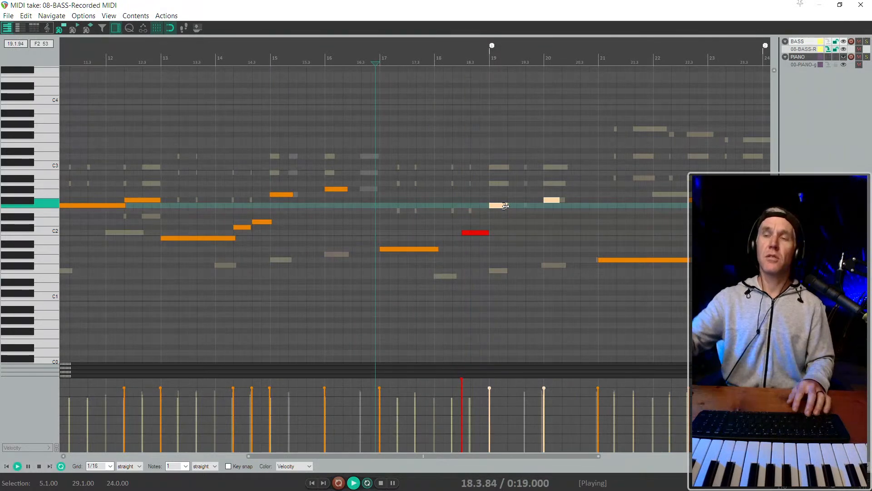
left_click(464, 236)
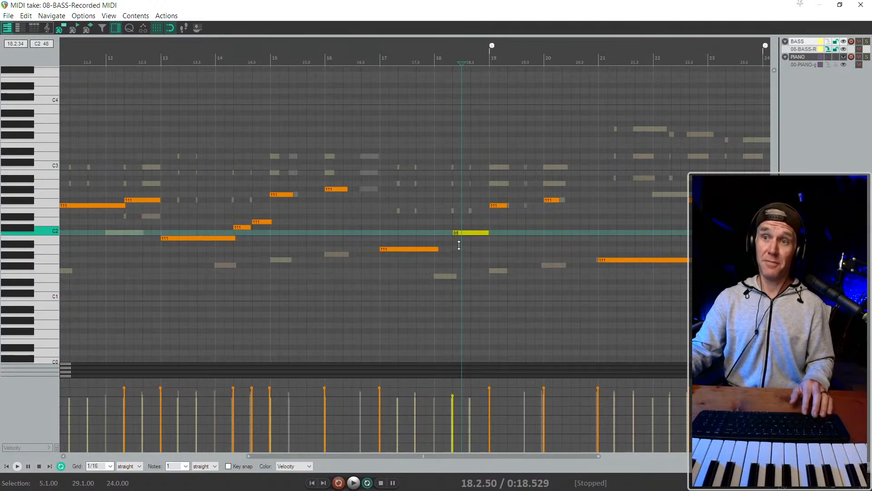
Listen to the bass part from about measure 16 to the end of the loop, following its notes in the MIDI editor.
left_click(372, 228)
key("space")
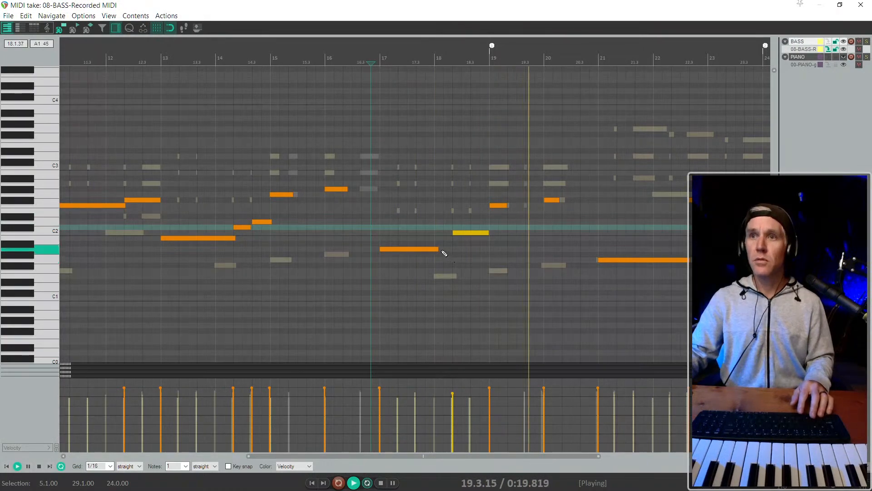
scroll(450, 247, "down", 3)
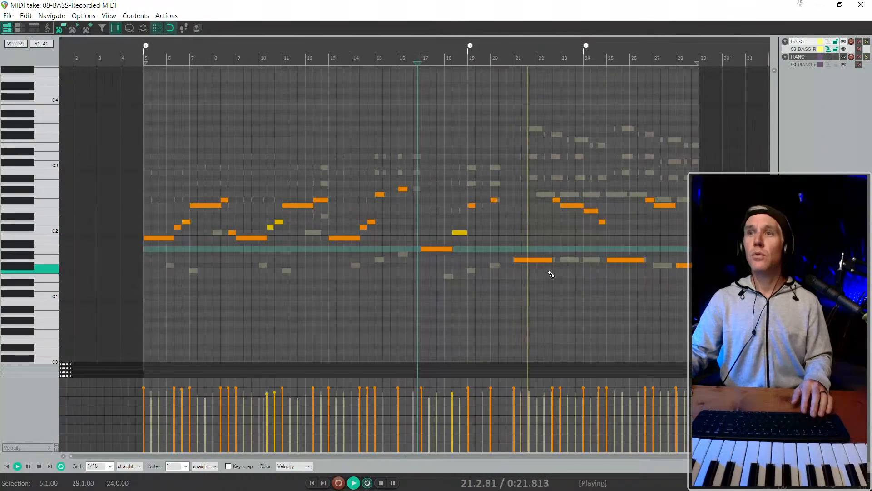
scroll(549, 273, "up", 1)
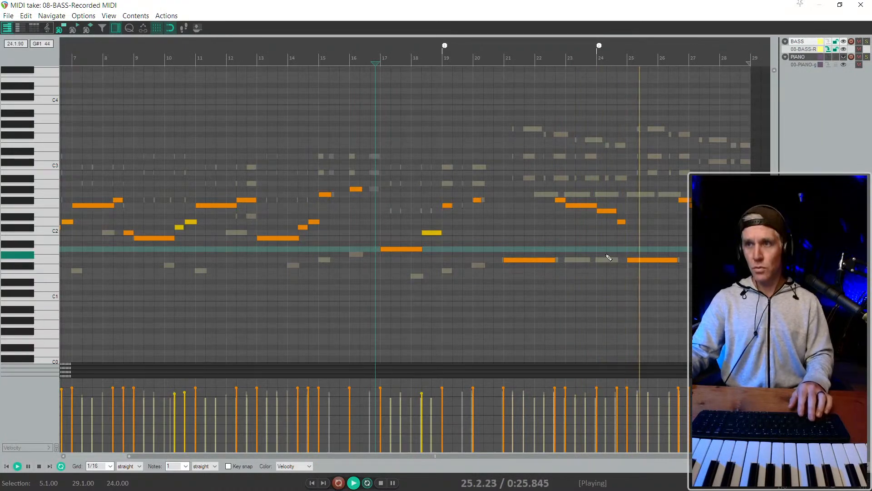
scroll(619, 253, "up", 3)
scroll(617, 241, "down", 3)
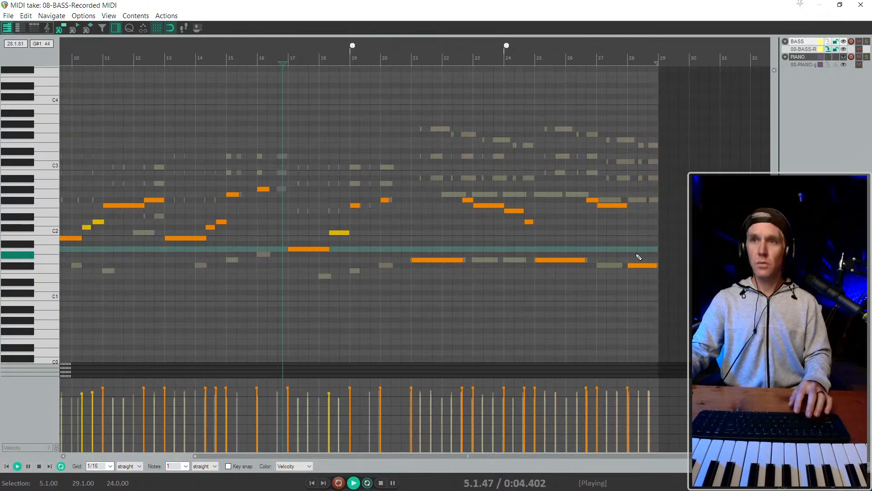
scroll(650, 258, "down", 2)
key("space")
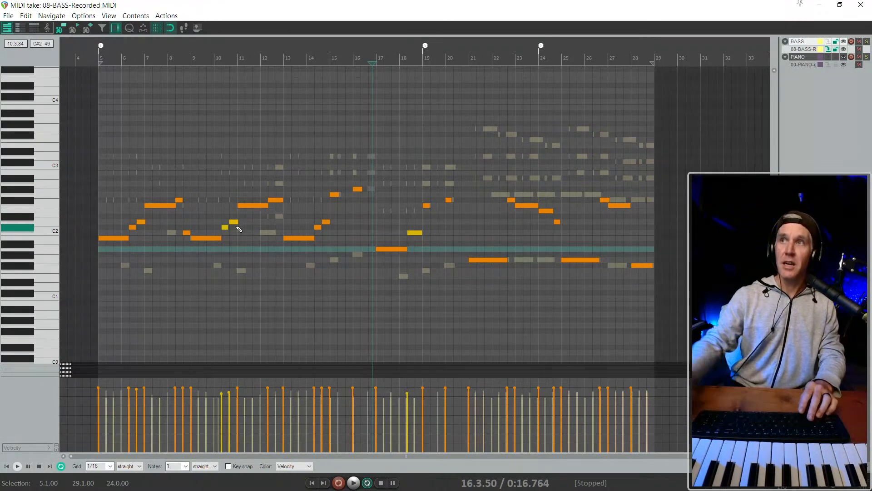
double_click(680, 8)
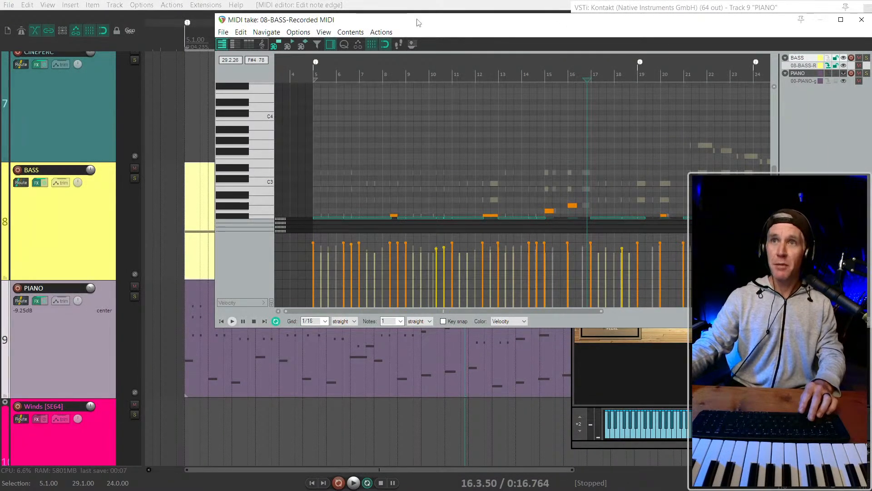
left_click_drag(417, 20, 296, 52)
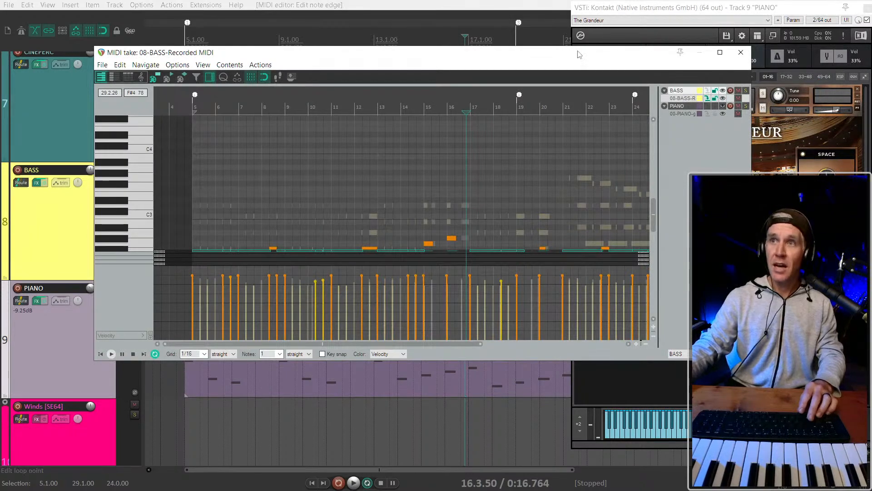
left_click_drag(575, 56, 489, 3)
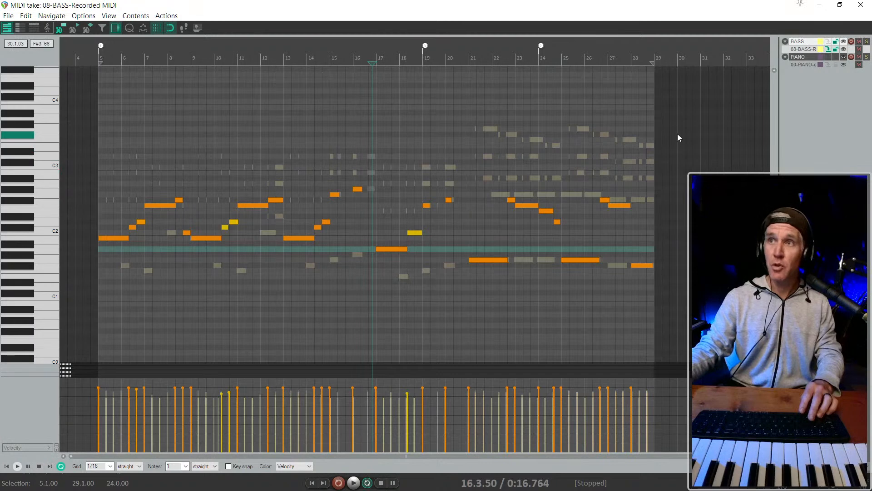
Close the bass MIDI editor and shrink the arrangement's tracks until the whole track list fits on screen.
scroll(679, 138, "down", 2)
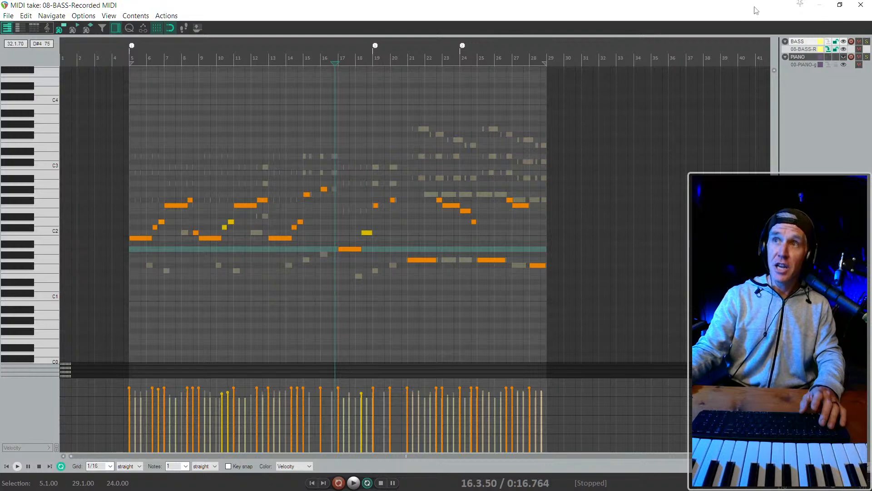
left_click(856, 6)
scroll(466, 201, "down", 3)
scroll(465, 201, "up", 2)
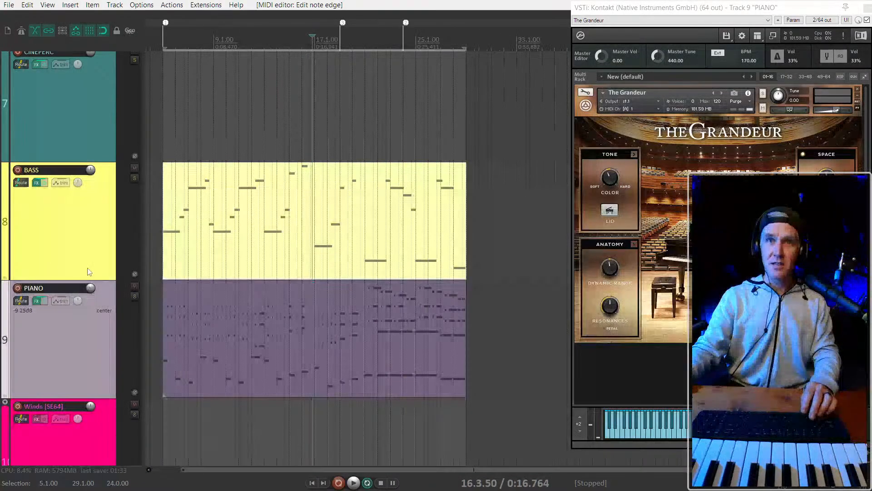
scroll(88, 272, "down", 4)
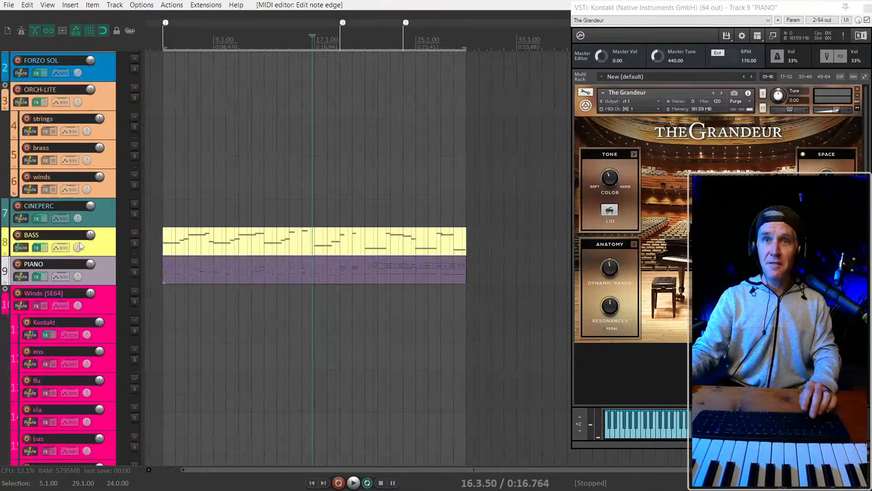
scroll(80, 246, "down", 2)
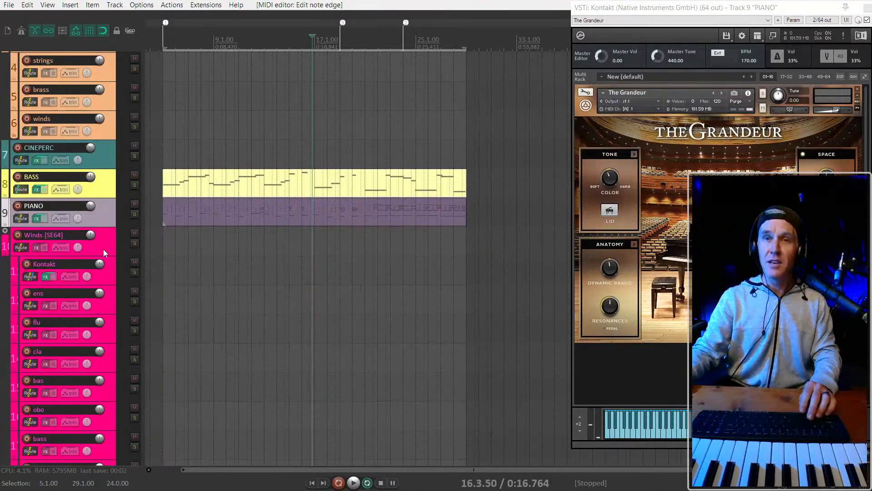
scroll(103, 252, "up", 3)
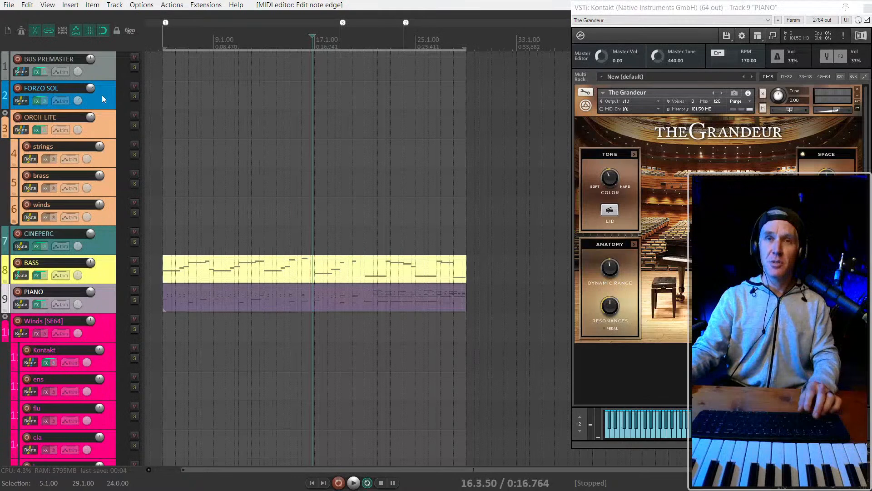
scroll(102, 95, "down", 4)
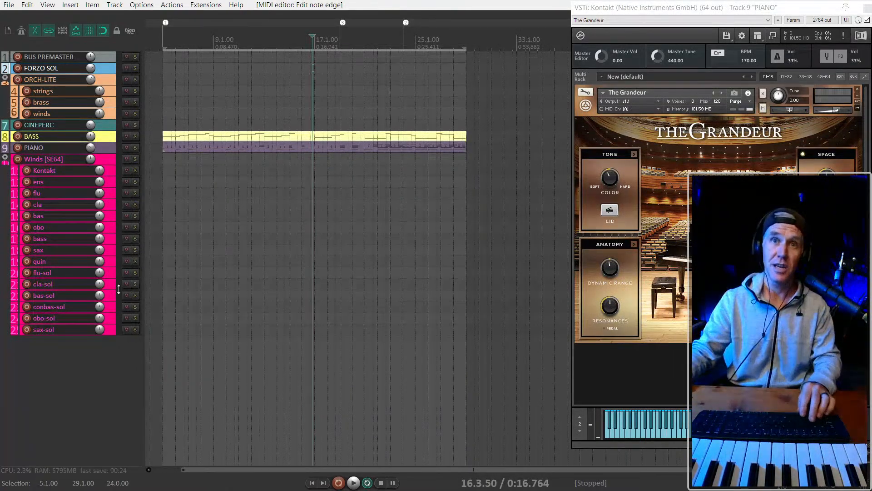
Select the strings track under ORCH-LITE and clear record arming on all tracks.
left_click(108, 158)
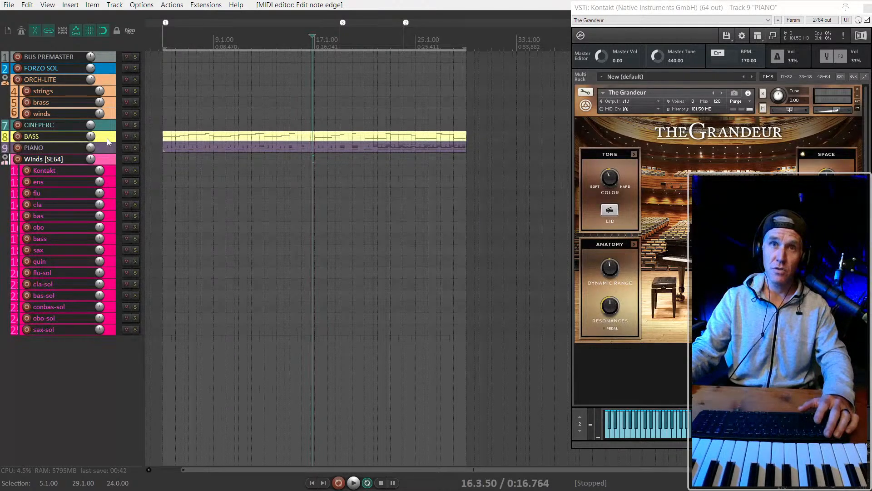
left_click(103, 93)
left_click(114, 91)
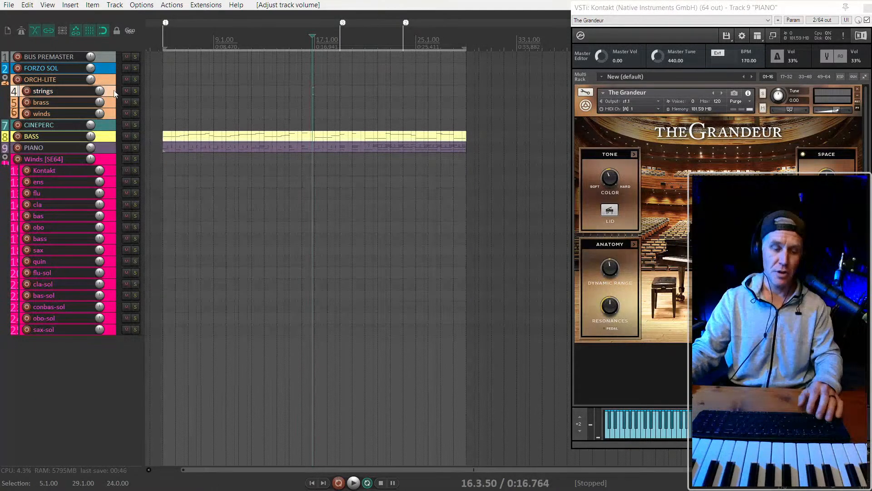
key("ctrl+F7")
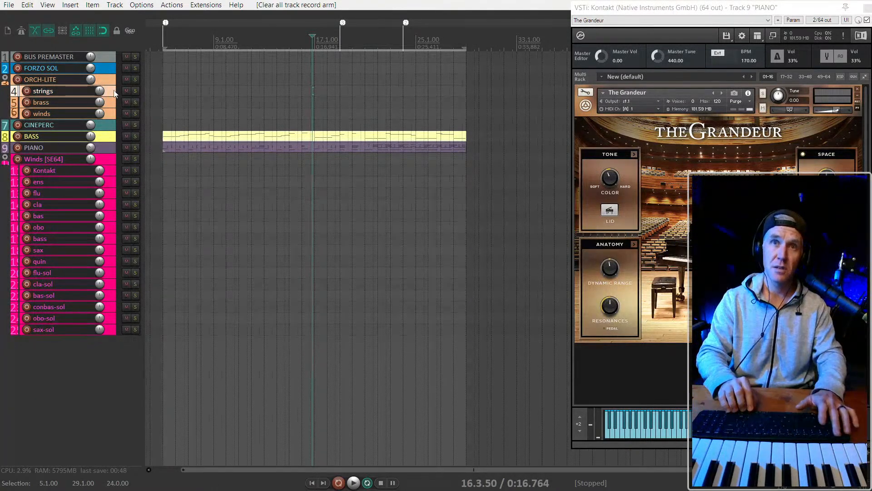
Select the brass track and toggle its record arming on and off.
key("Down")
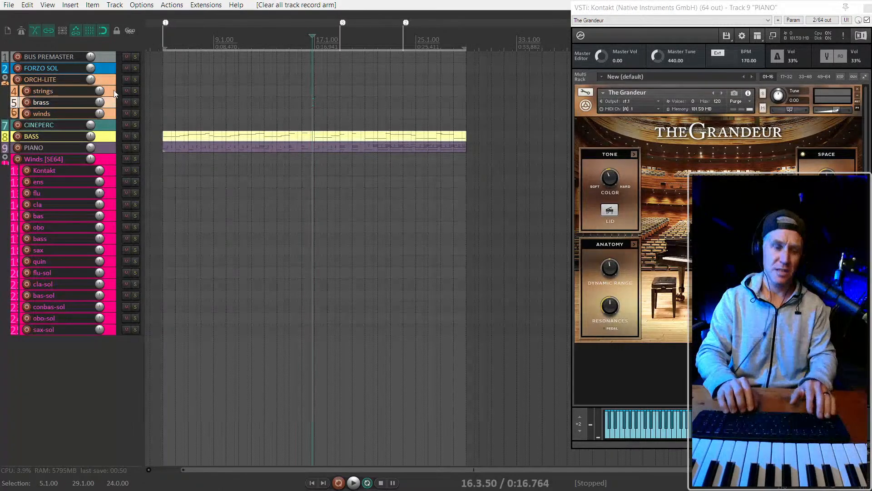
key("F7")
key("F7")
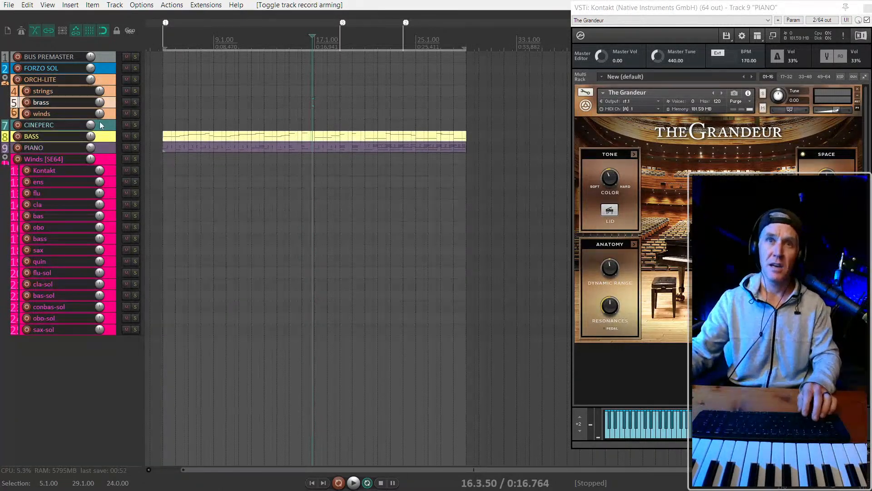
Look through the track templates available for inserting a new track.
right_click(67, 372)
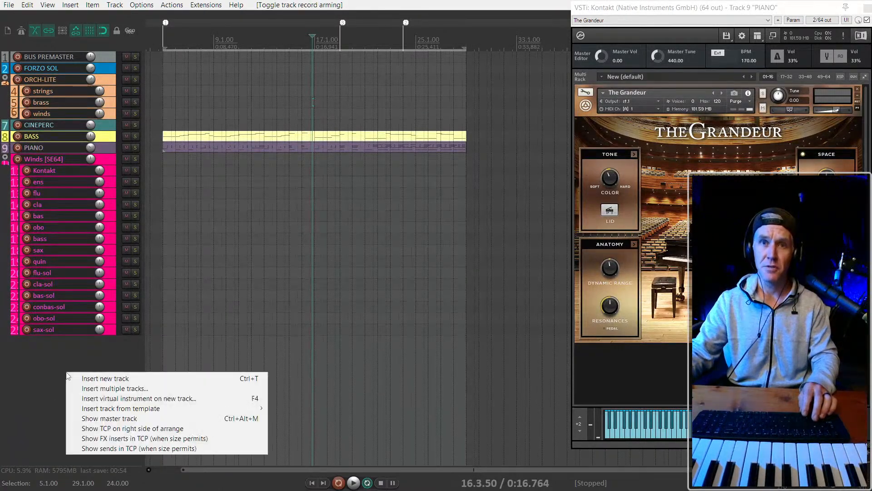
mouse_move(130, 408)
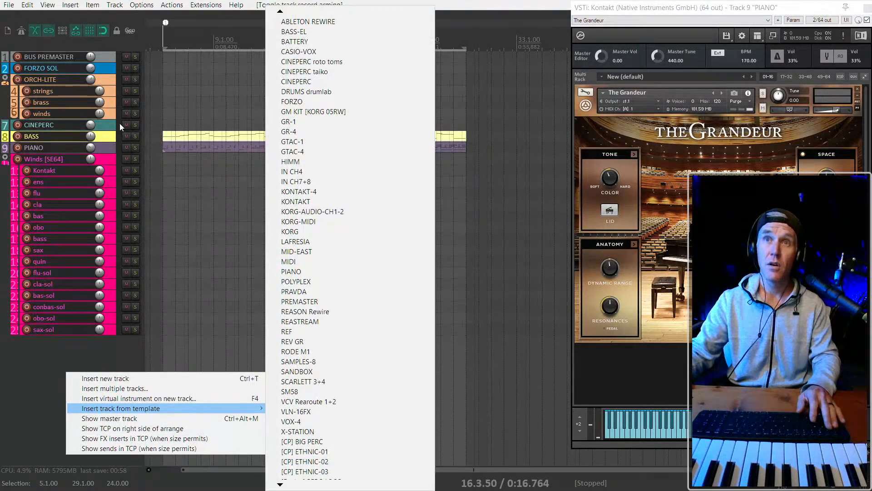
Open the FORZO SOL track's Kontakt instrument and move its window higher on the screen.
left_click(101, 68)
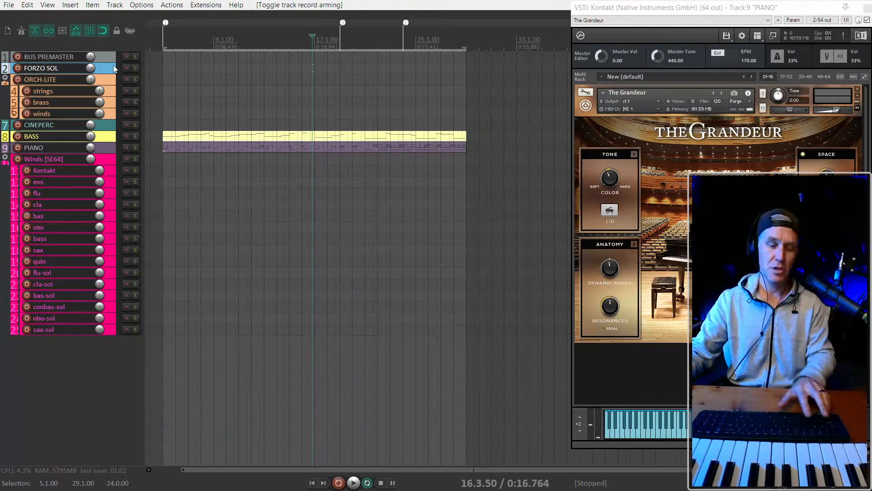
left_click(135, 66)
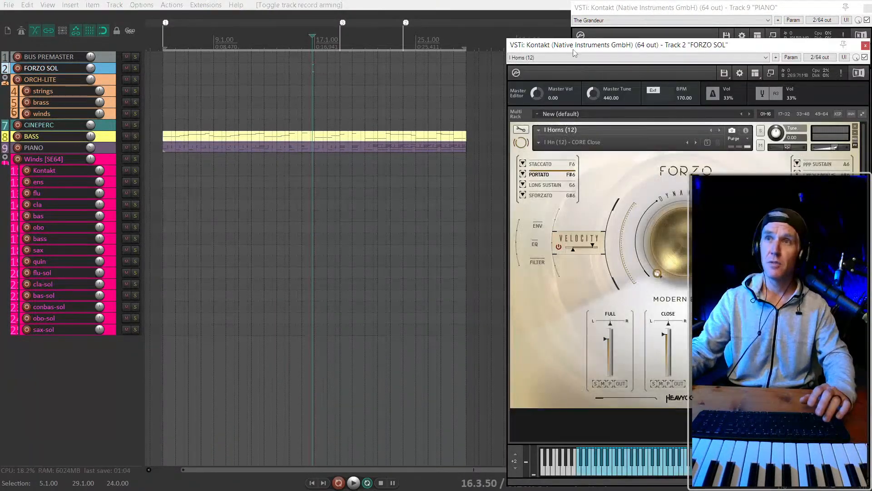
left_click_drag(574, 49, 575, 18)
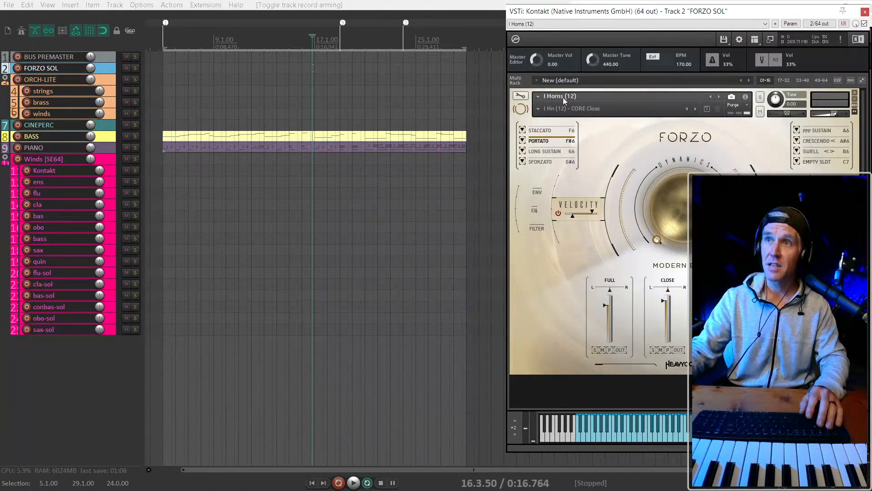
Check the list of snapshots available for the I Horns (12) patch, keeping CORE Close.
left_click(541, 97)
left_click(538, 109)
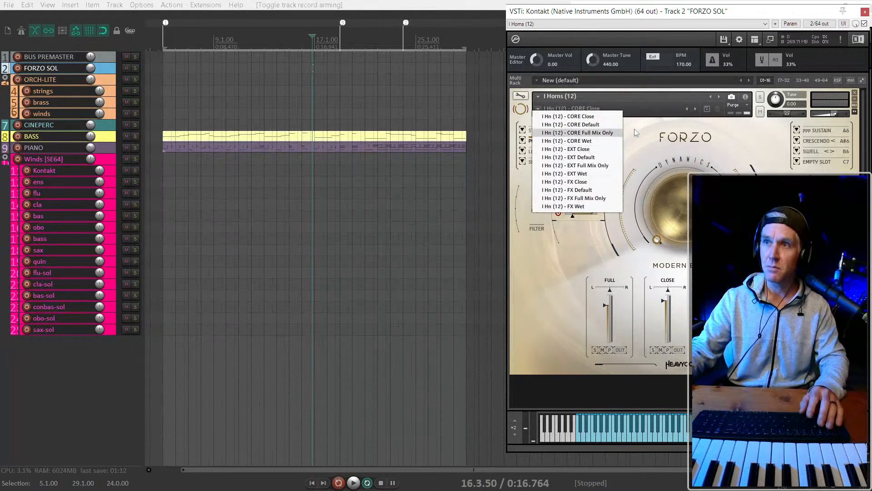
left_click(551, 115)
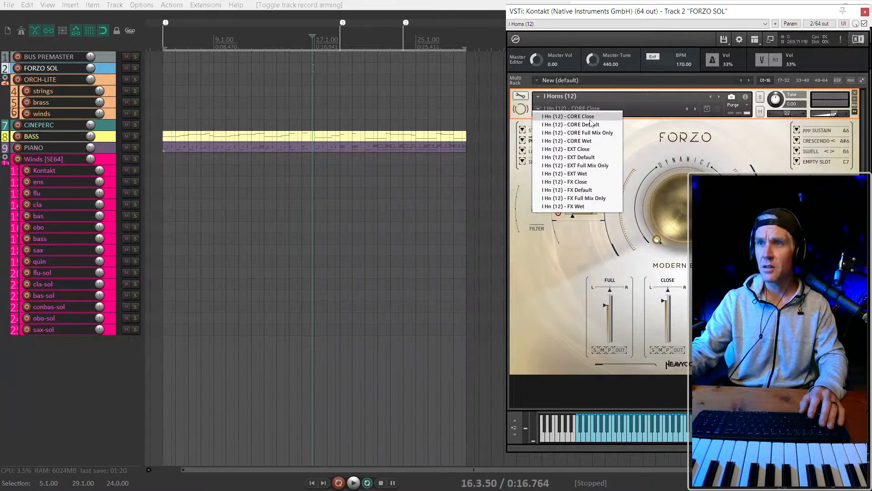
left_click(709, 114)
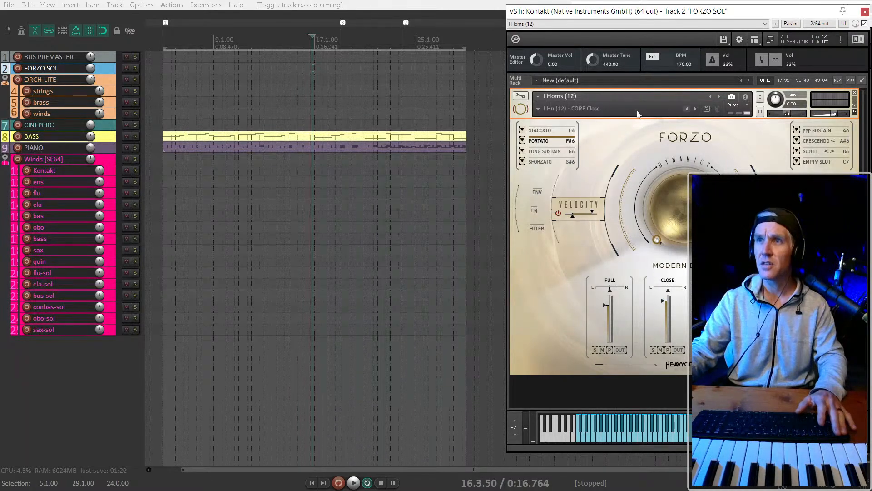
Switch the FORZO SOL instrument to the VI Full Ensemble patch and arm the track for playing.
left_click(539, 97)
left_click(599, 96)
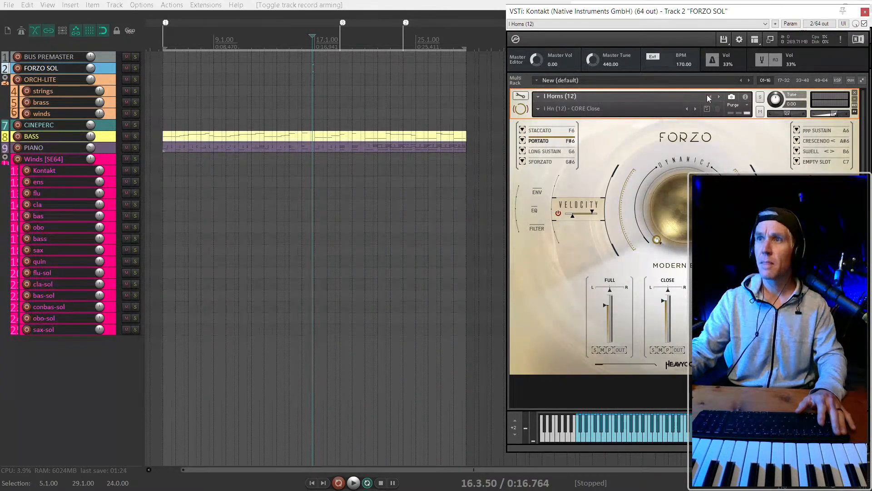
left_click(717, 97)
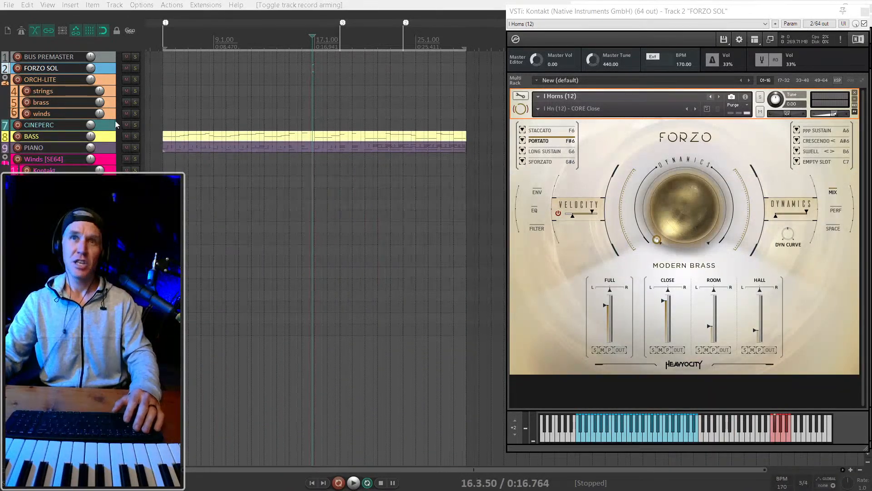
left_click(72, 68)
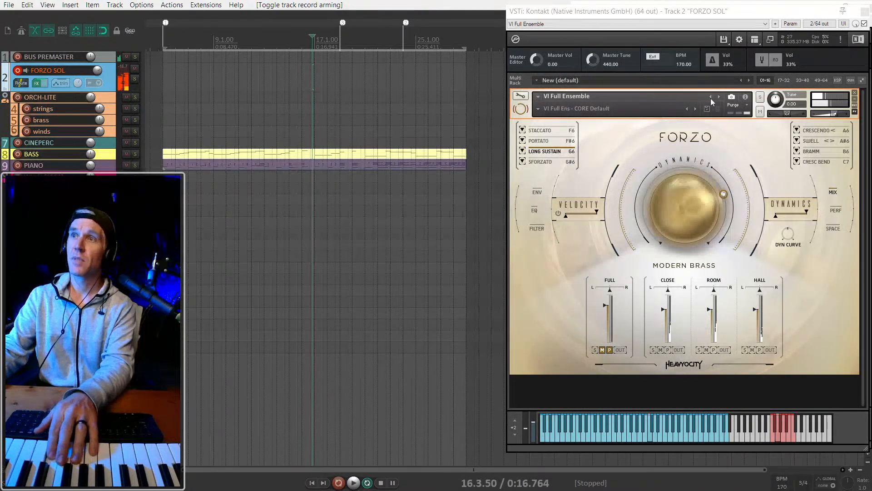
Show Kontakt's library browser and list the FORZO library's Traditional instruments.
left_click(537, 99)
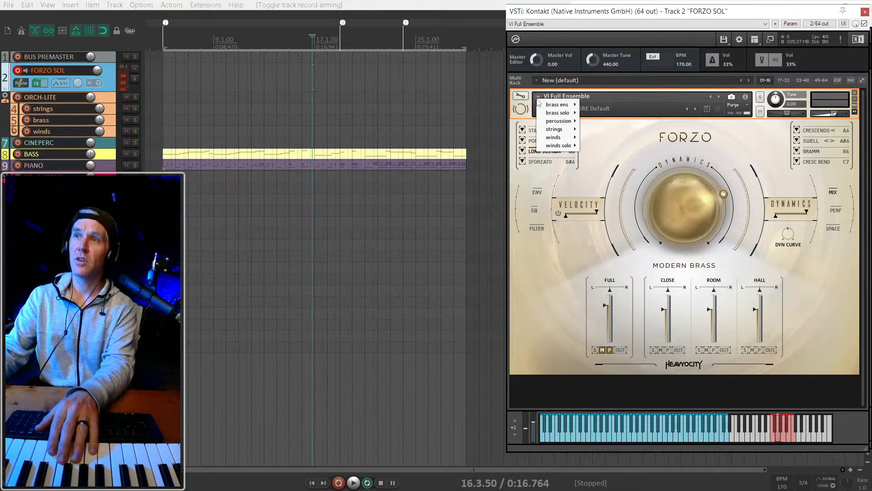
left_click(584, 99)
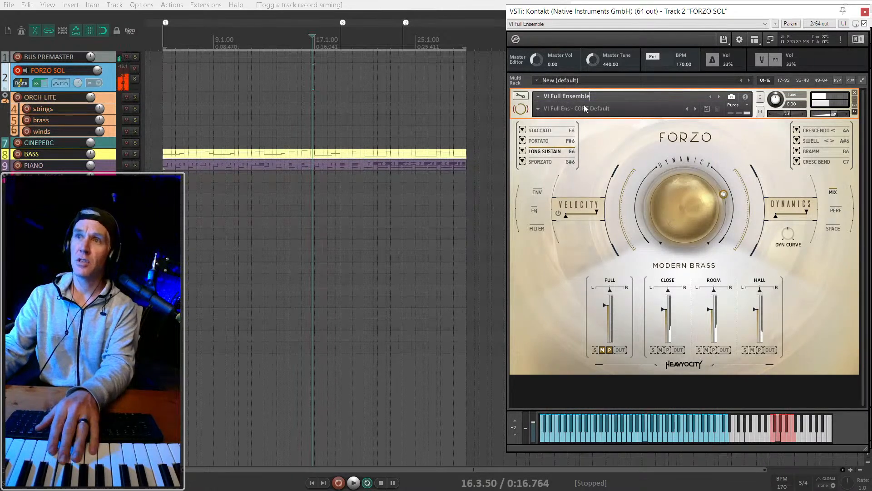
left_click(754, 40)
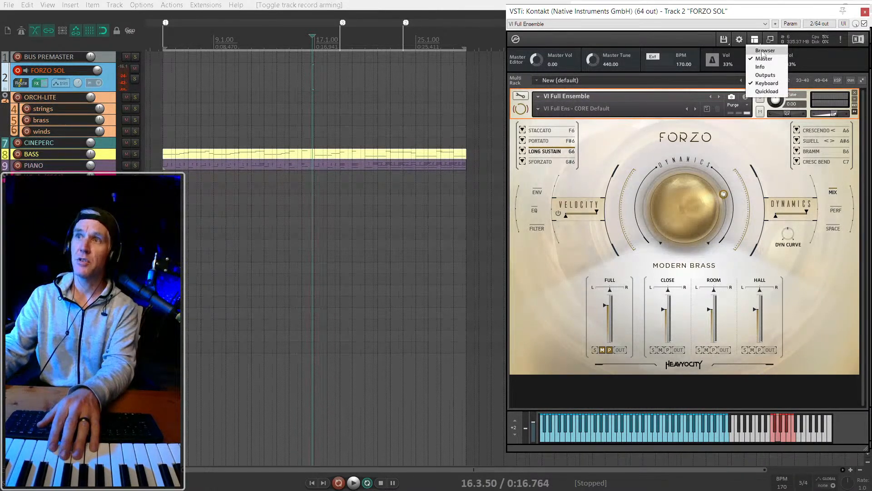
left_click(765, 50)
scroll(413, 239, "down", 8)
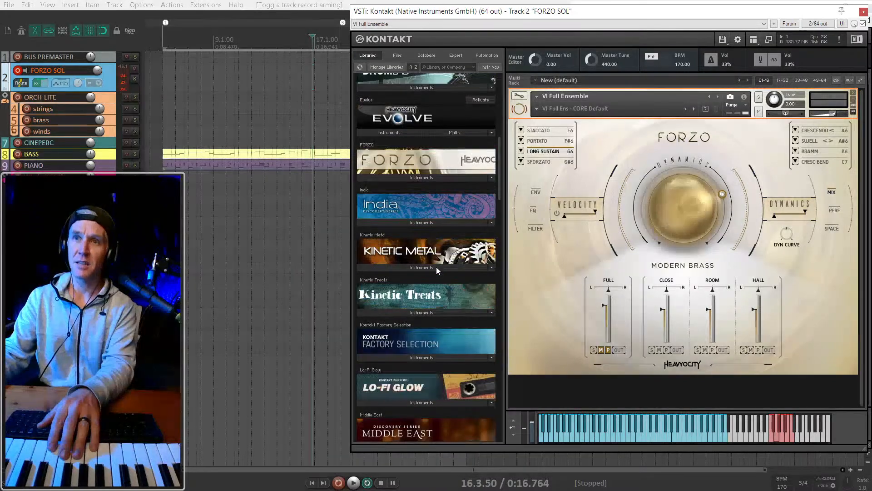
left_click(422, 177)
scroll(404, 174, "down", 1)
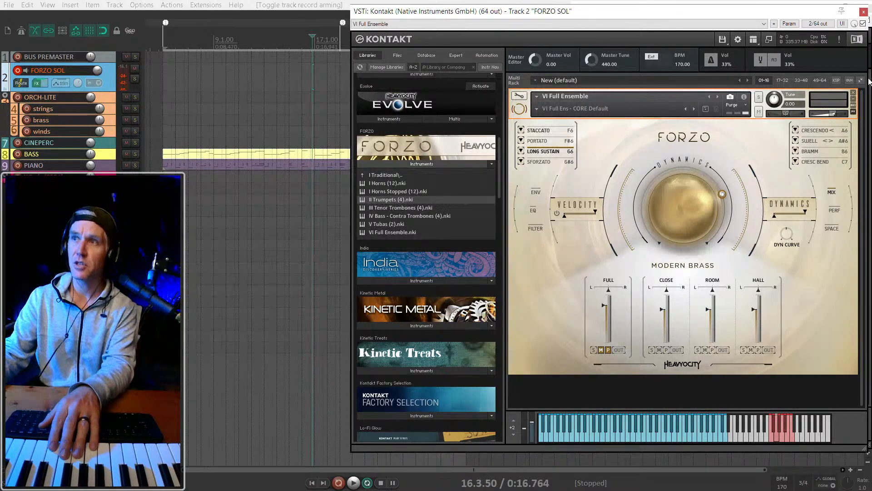
Replace the VI Full Ensemble patch with FORZO's II Trumpets (4) instrument and shift the Kontakt window slightly.
left_click(854, 93)
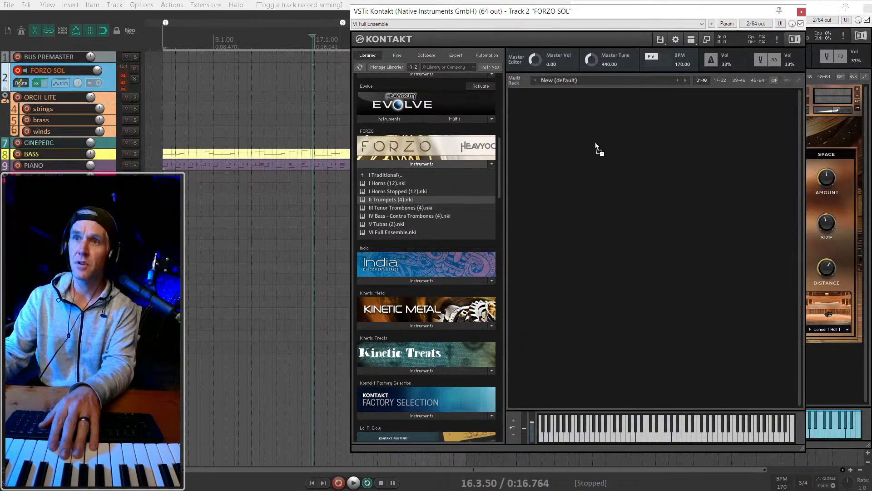
left_click_drag(596, 143, 596, 145)
left_click_drag(419, 172, 234, 176)
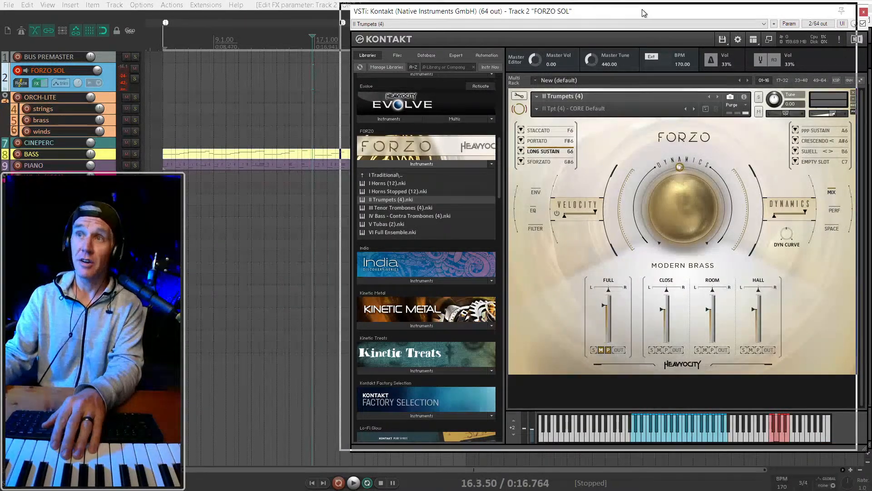
left_click_drag(654, 11, 642, 10)
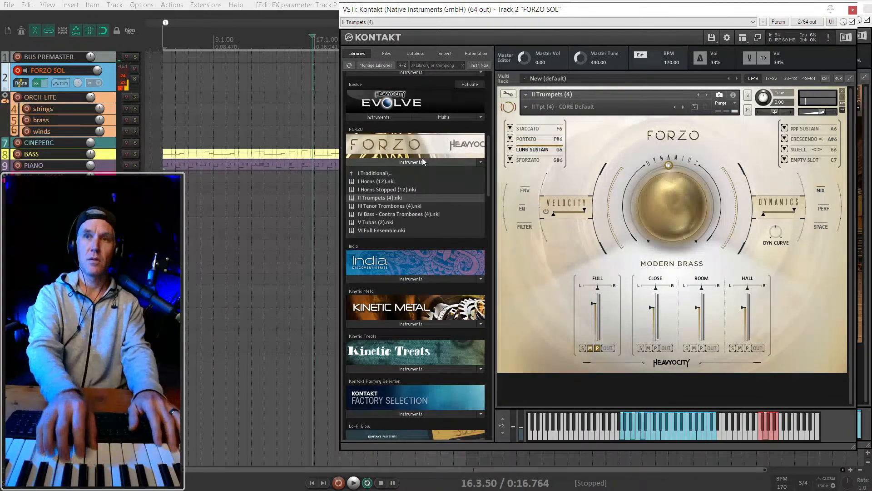
Replace the trumpets patch with FORZO's VI Full Ensemble and load its CORE Close snapshot.
left_click(381, 229)
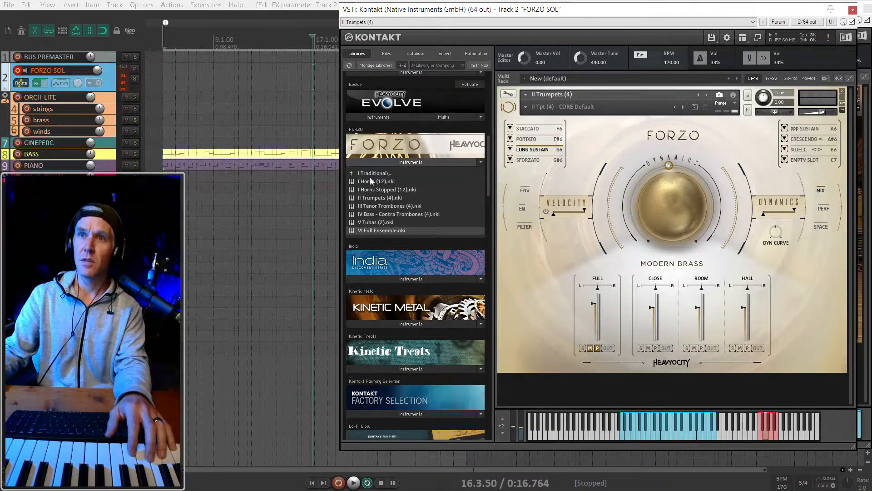
left_click(375, 171)
left_click(372, 173)
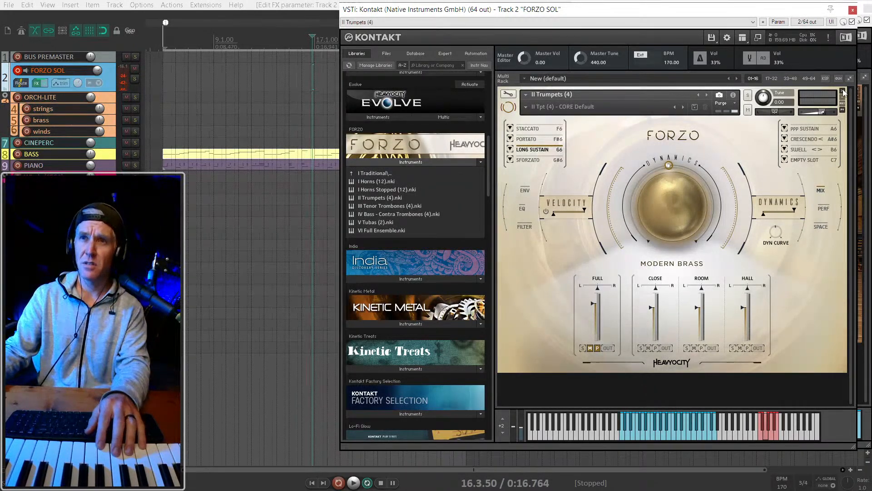
left_click(385, 206)
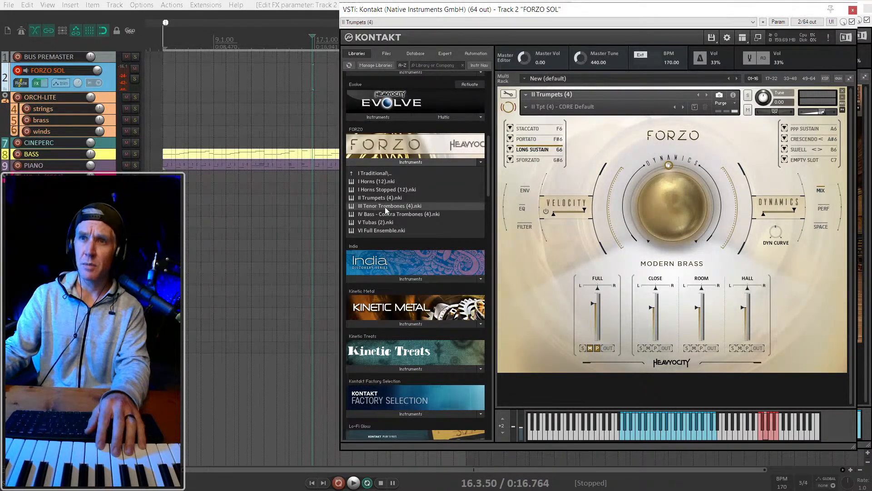
left_click(379, 230)
left_click(842, 91)
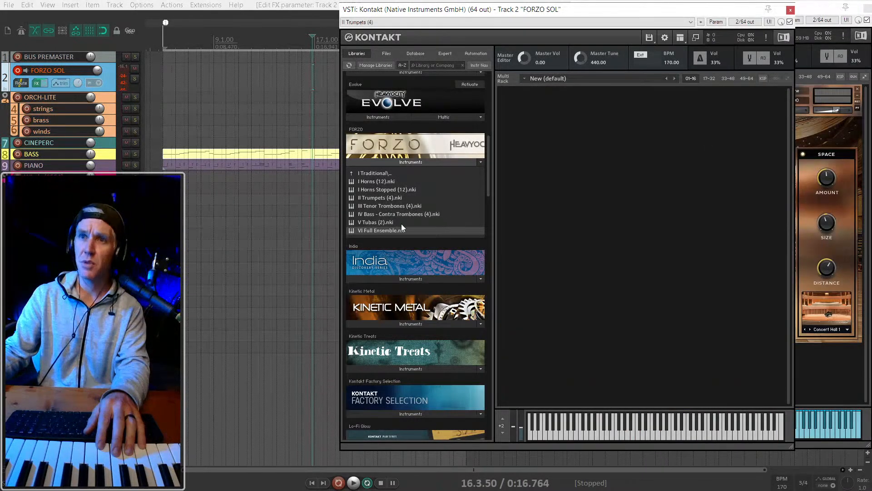
left_click_drag(575, 171, 576, 170)
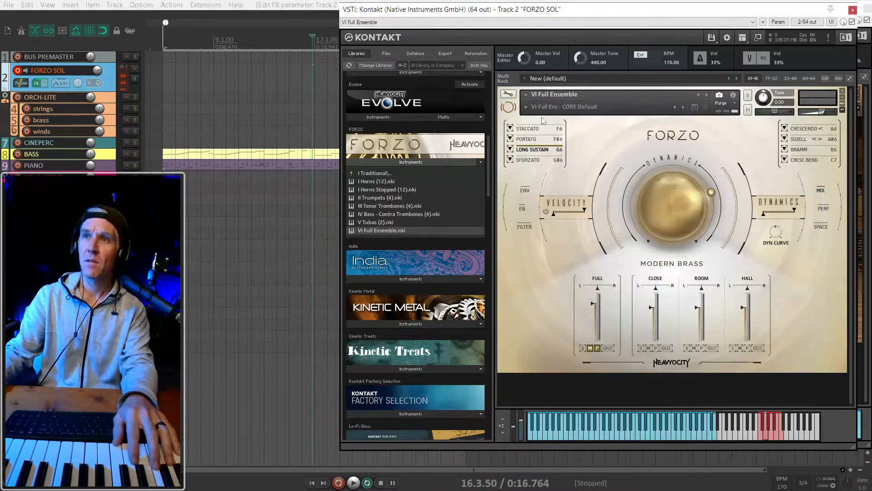
left_click(527, 108)
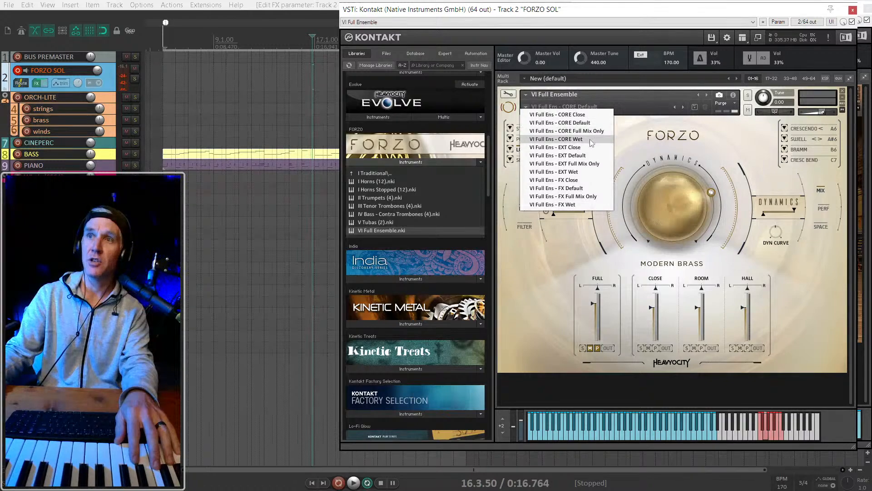
left_click(594, 114)
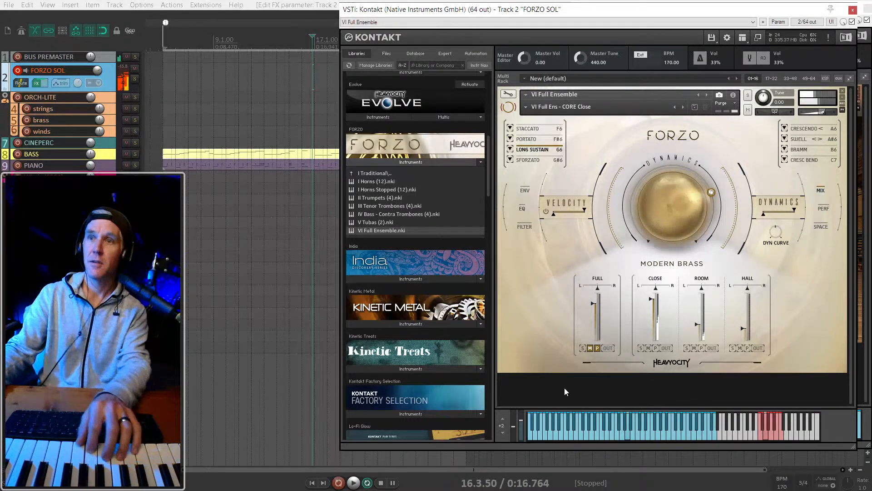
Show the mixer below the arrangement, keeping the master track hidden.
key("ctrl+alt+m")
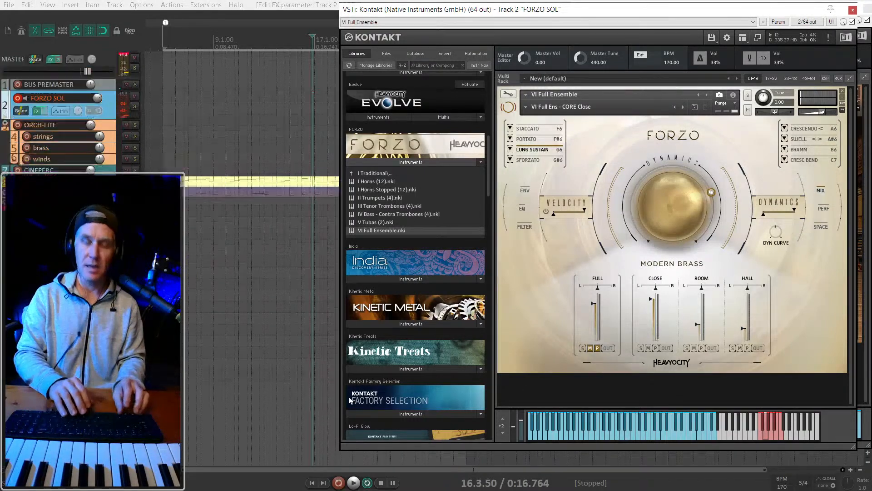
key("ctrl+alt+m")
key("ctrl+m")
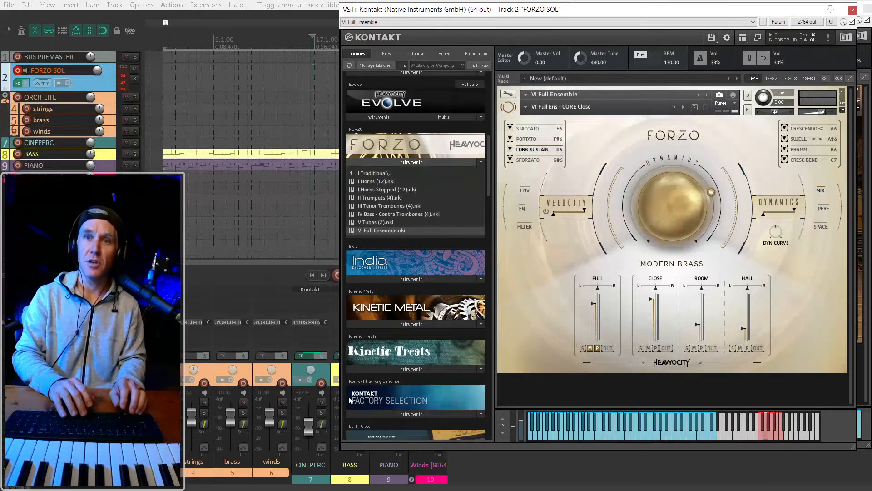
Hide Kontakt's library browser and move the FORZO SOL window clear of the arrangement and mixer tracks.
left_click(742, 38)
left_click(750, 49)
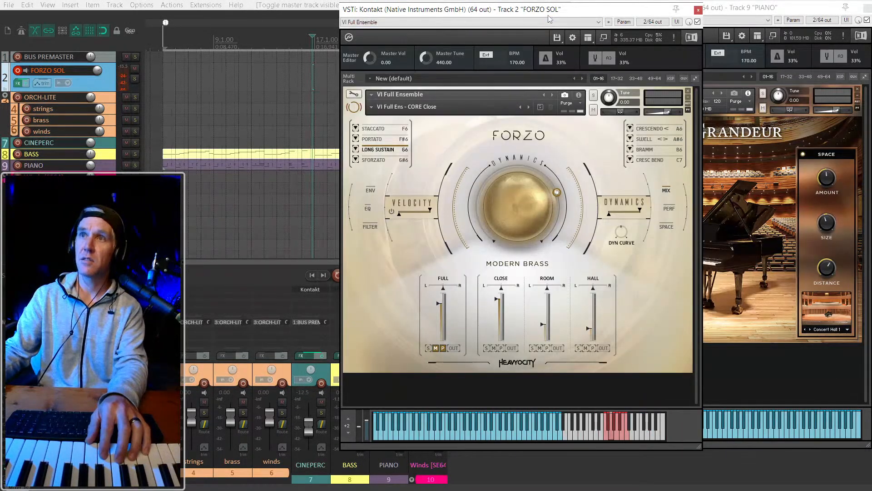
left_click_drag(548, 19, 714, 15)
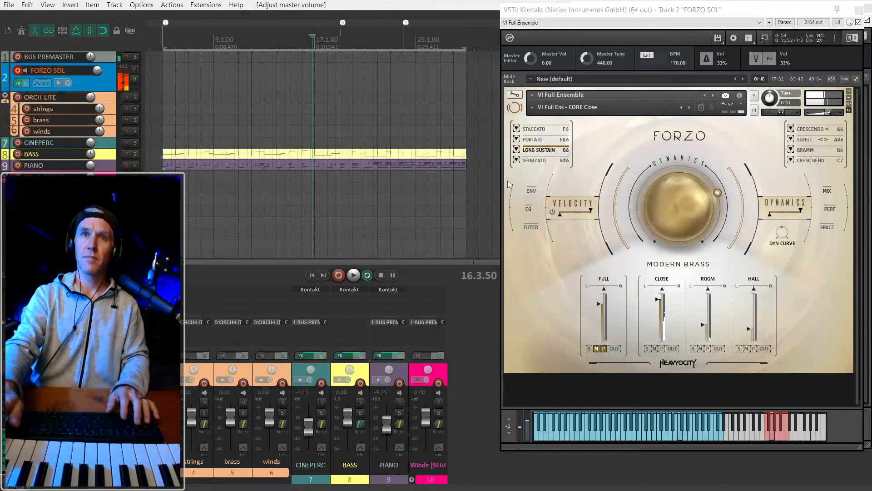
Play the piece back while auditioning the LONG SUSTAIN articulation against the bass and piano.
key("space")
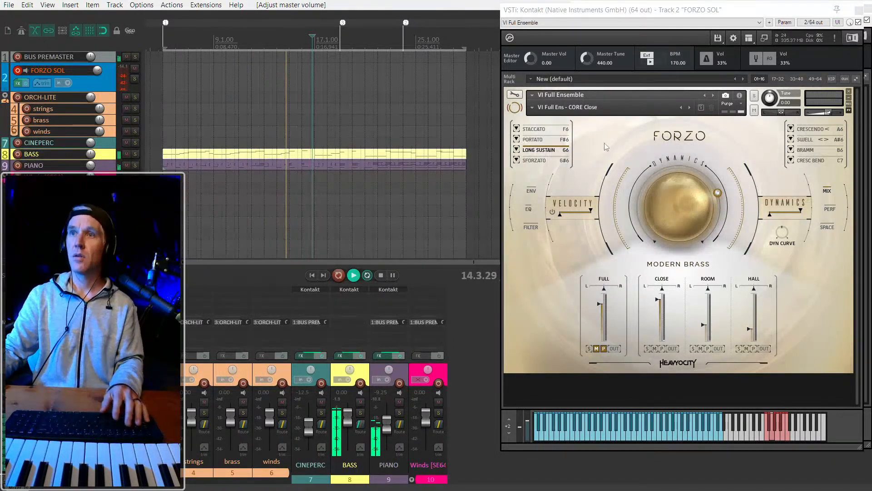
left_click(606, 159)
key("space")
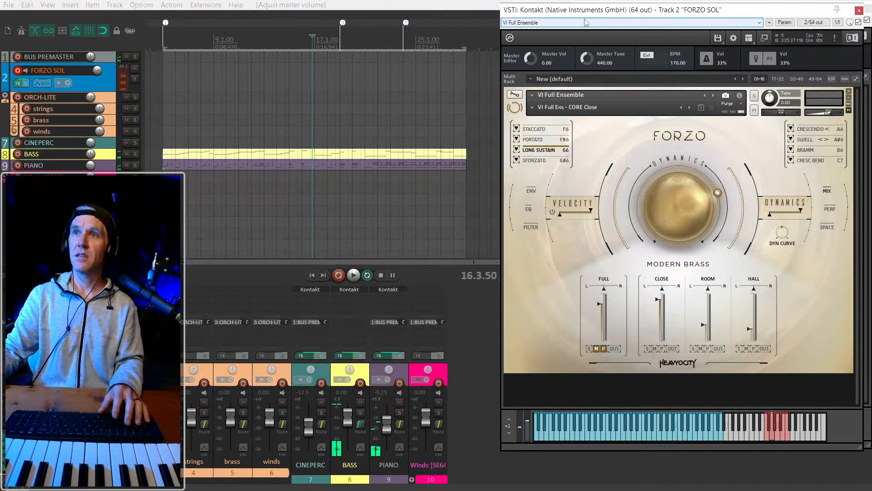
Switch to the STACCATO articulation and audition it while the piece plays through.
left_click(531, 130)
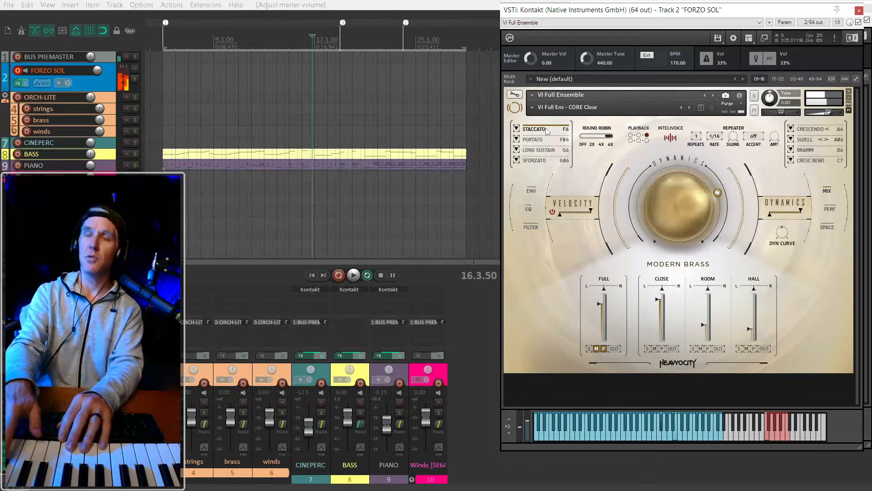
key("space")
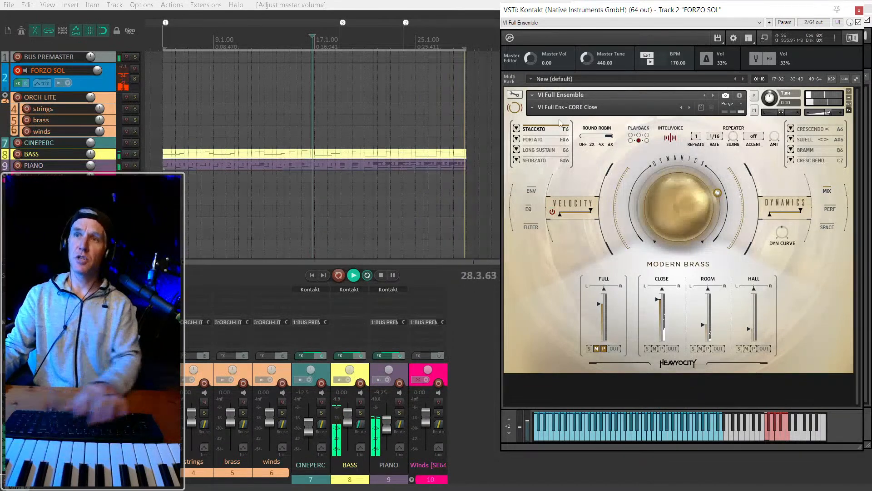
key("space")
Audition the LONG SUSTAIN, SFORZATO, CRESCENDO and BRAMM articulations in turn, adjusting the Dynamics knob for BRAMM.
left_click(548, 141)
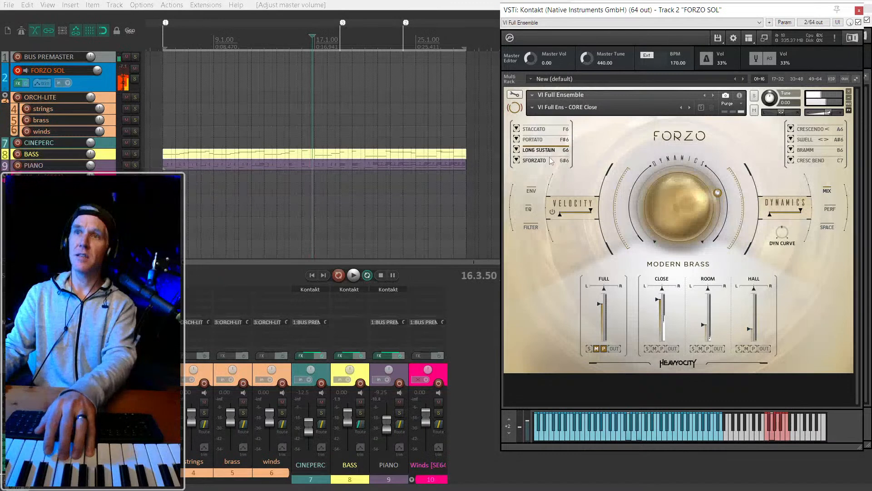
left_click(542, 162)
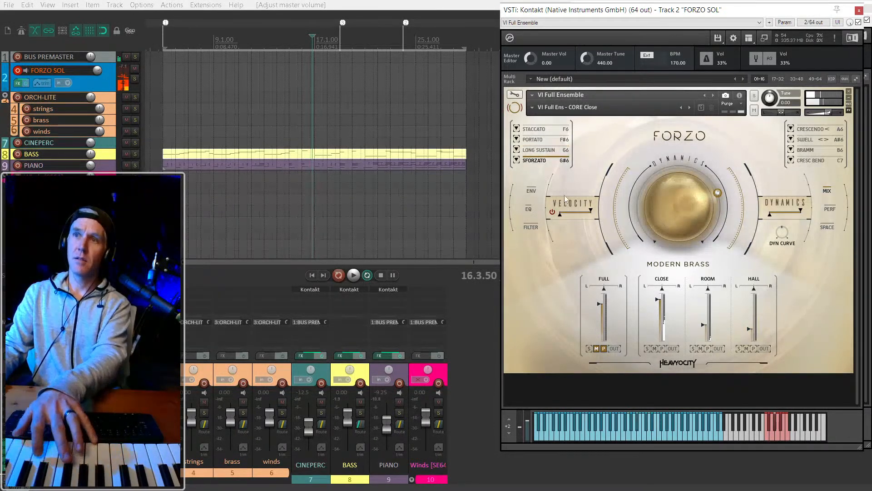
left_click(818, 129)
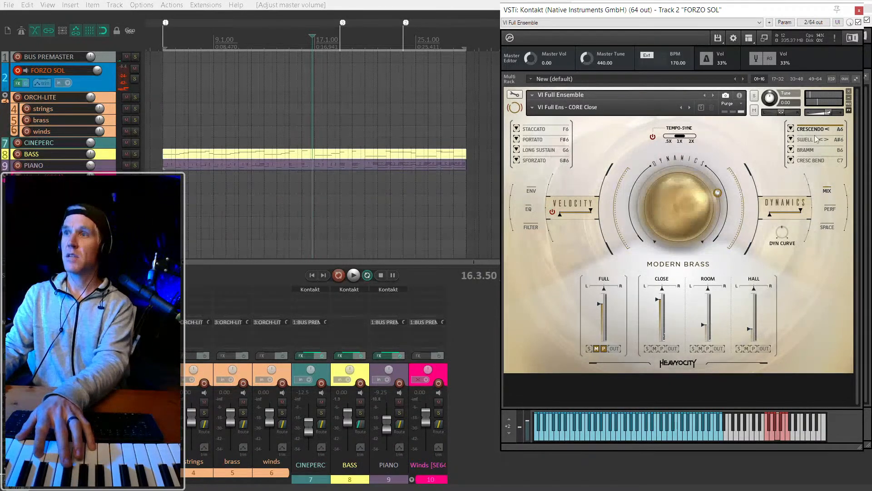
left_click(811, 151)
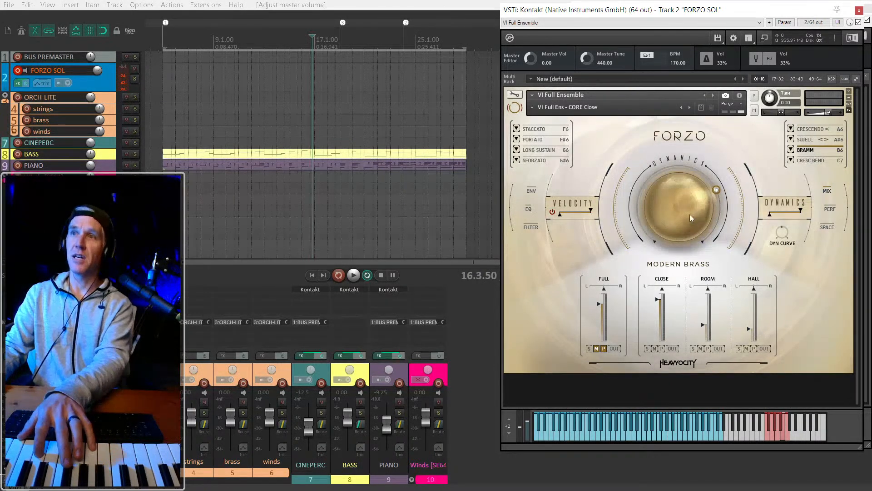
left_click_drag(693, 214, 684, 178)
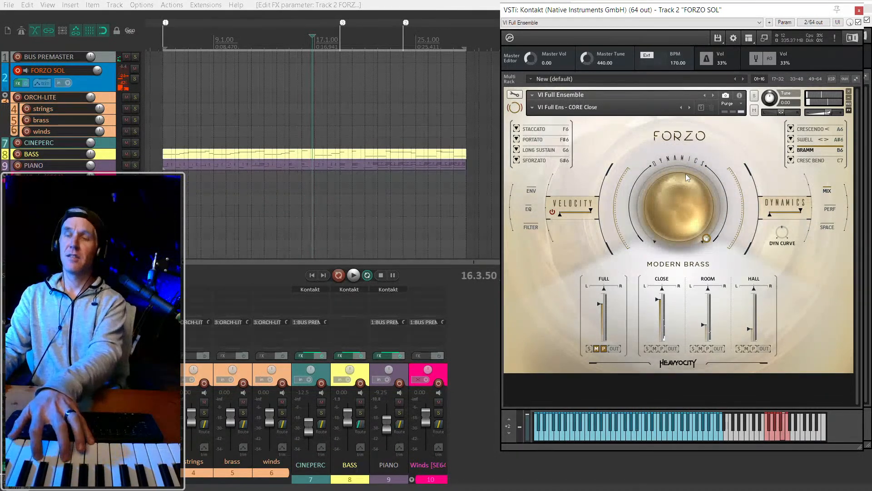
Select the CRESC BEND articulation and try it against playback of the piece.
left_click(805, 161)
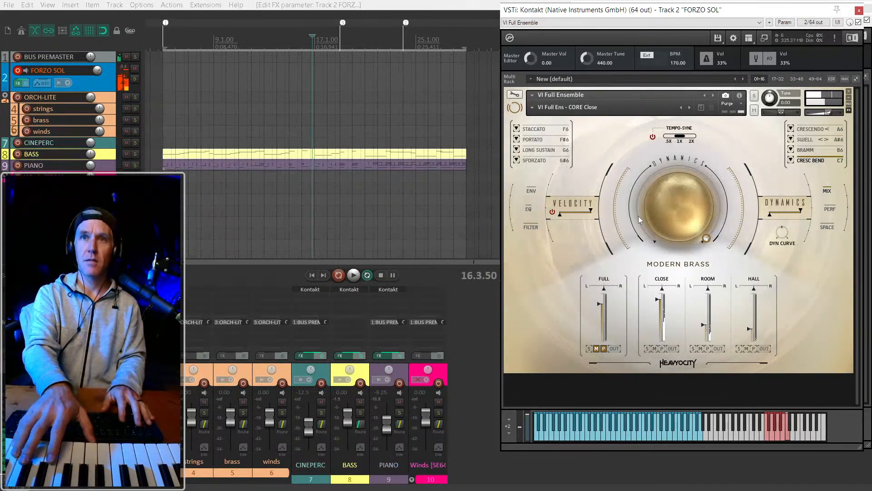
key("space")
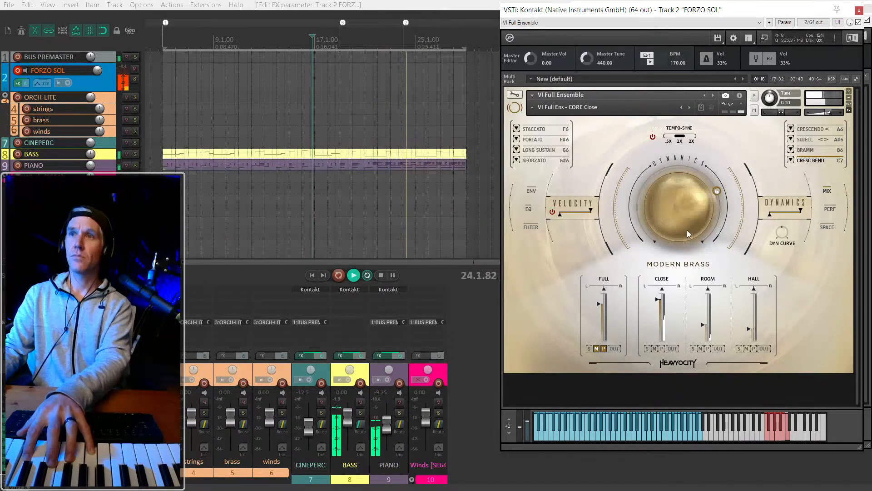
key("space")
Rehearse the CRESC BEND part over the ending, playing back from around measures 25 and 26.
key("space")
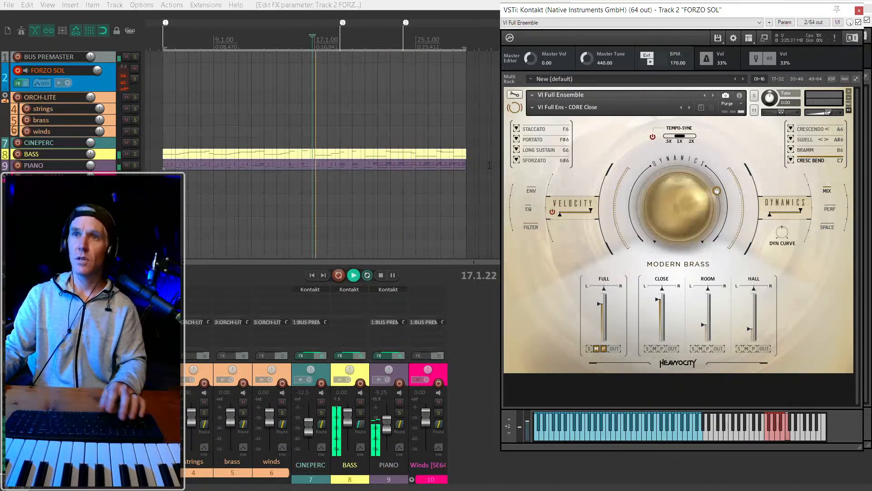
left_click(424, 119)
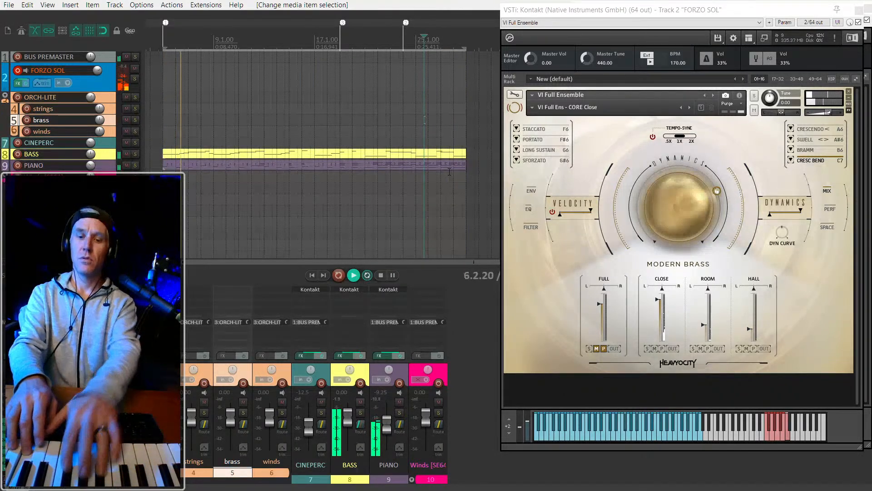
key("space")
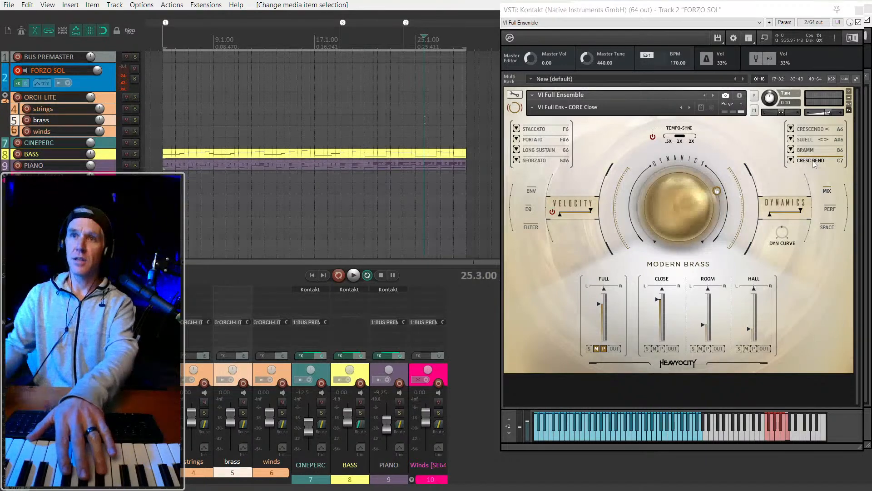
key("space")
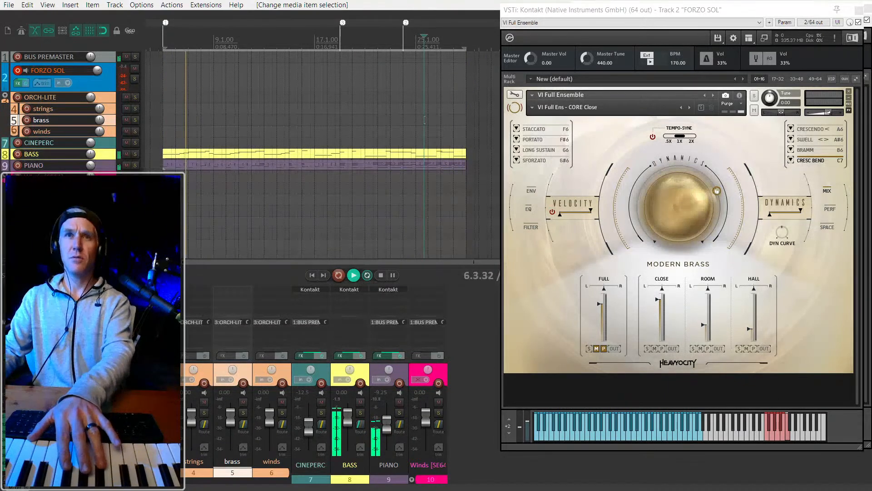
left_click(436, 92)
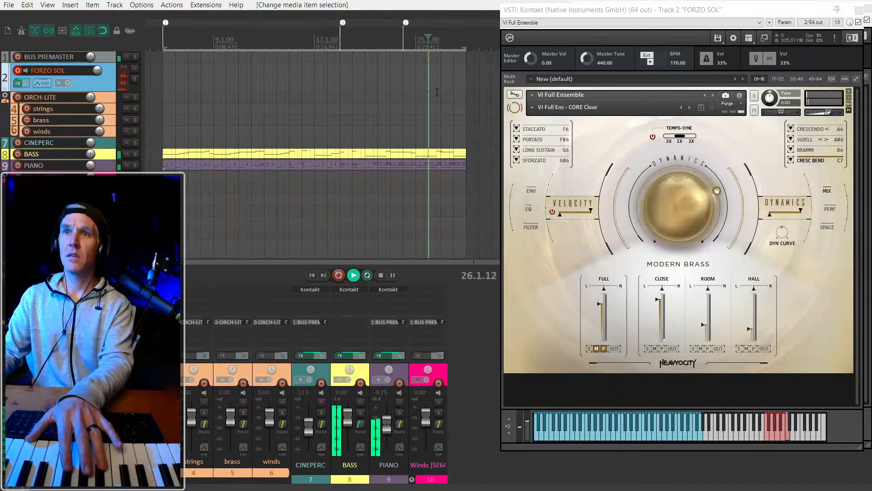
scroll(437, 92, "up", 2)
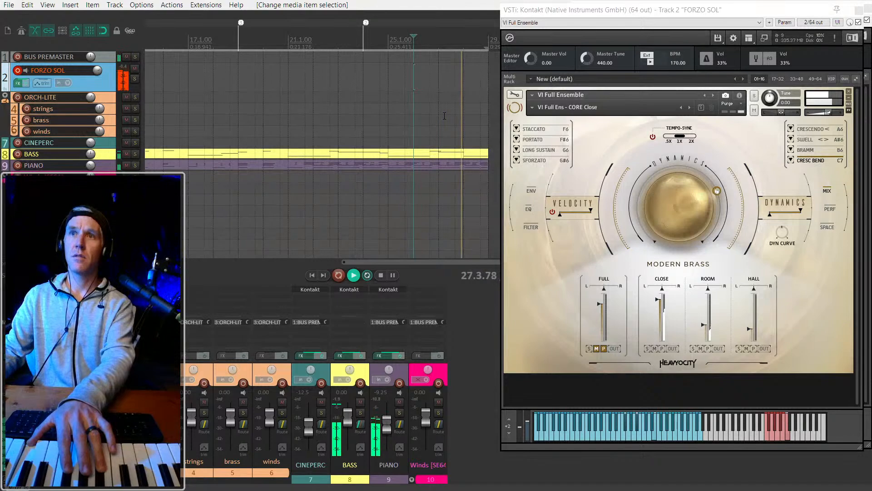
scroll(434, 90, "down", 1)
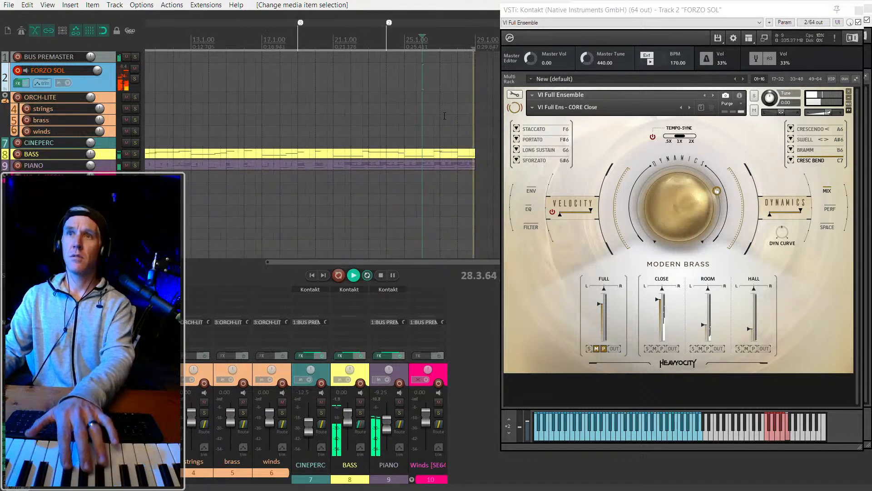
Record a CRESC BEND chord over the final measures on the FORZO SOL track, starting from measure 24.
left_click(390, 90)
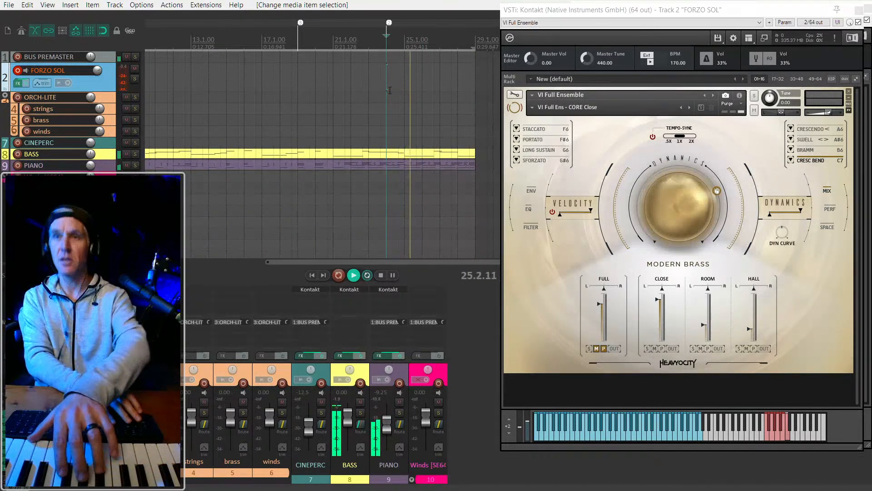
key("space")
key("space")
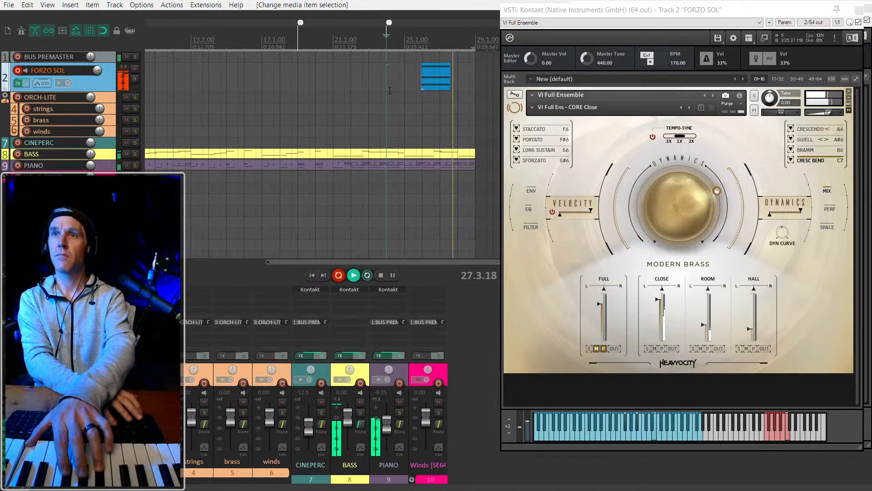
key("space")
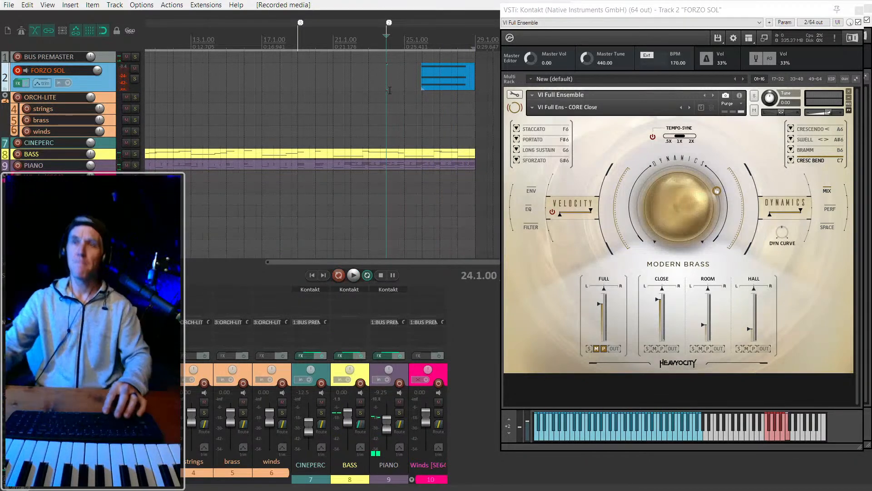
Examine where the recorded brass chord starts and ends against the bass and piano parts over the final measures.
left_click(429, 85)
key("ctrl+space")
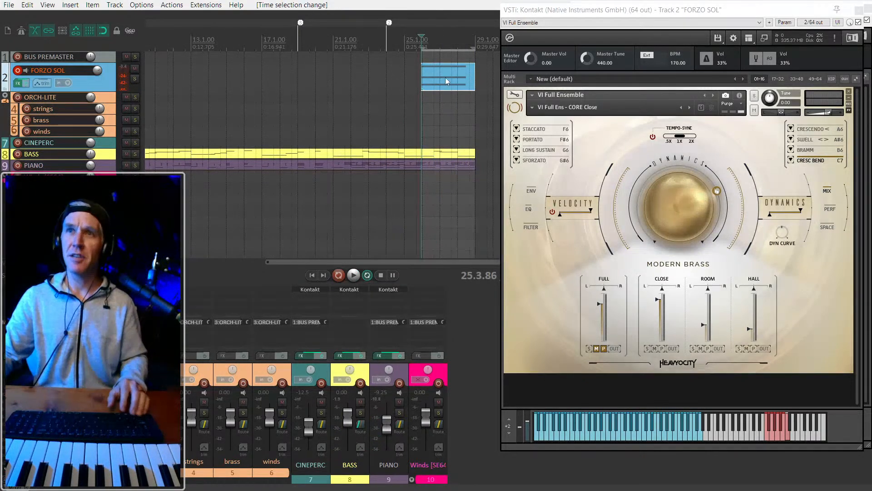
scroll(435, 80, "up", 2)
scroll(433, 79, "down", 2)
left_click(415, 155)
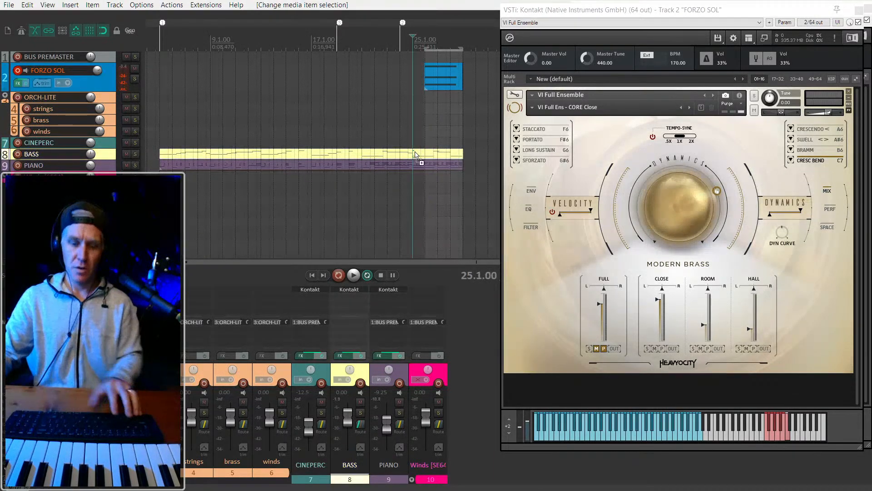
key("ctrl+space")
scroll(441, 78, "up", 2)
left_click(436, 77)
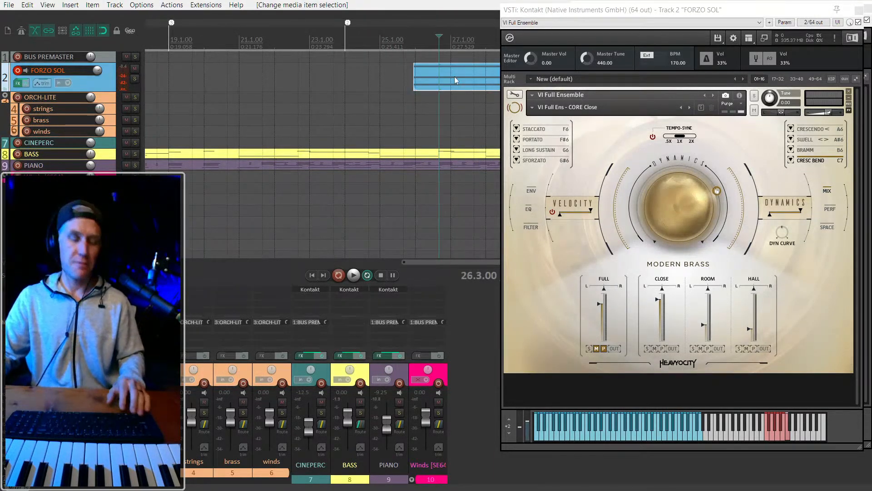
left_click_drag(466, 77, 467, 77)
scroll(465, 77, "down", 1)
Play back the recorded chord with the piece from measure 24.3.
left_click(400, 112)
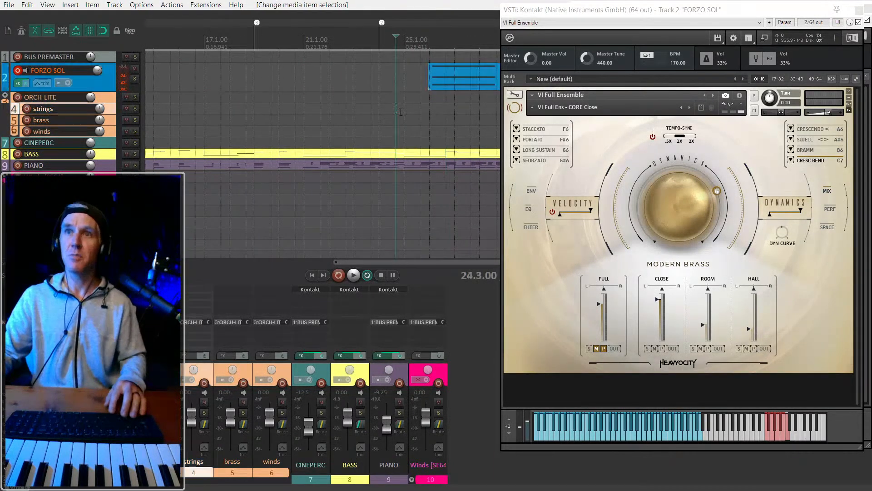
key("space")
scroll(402, 112, "down", 1)
scroll(399, 82, "up", 2)
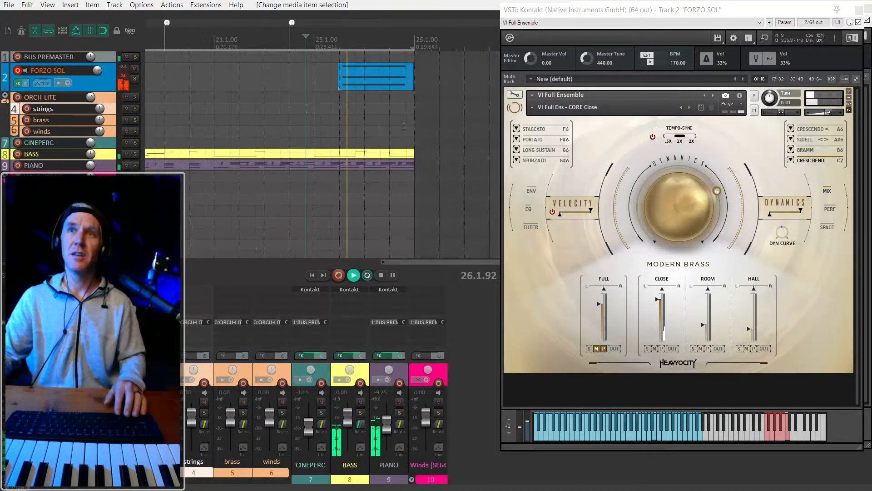
Shift the recorded chord so its notes start at measure 26.3 and last to the item's end at measure 29.
left_click(377, 75)
left_click_drag(377, 74, 416, 77)
left_click(355, 84)
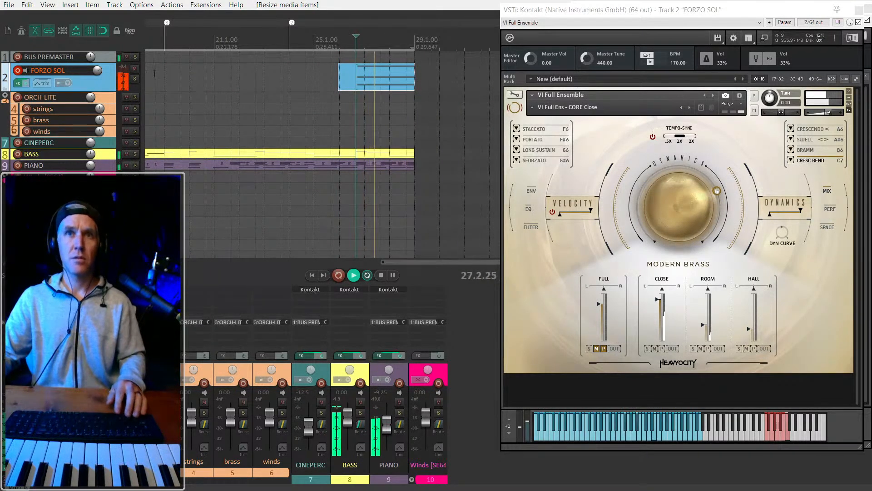
key("space")
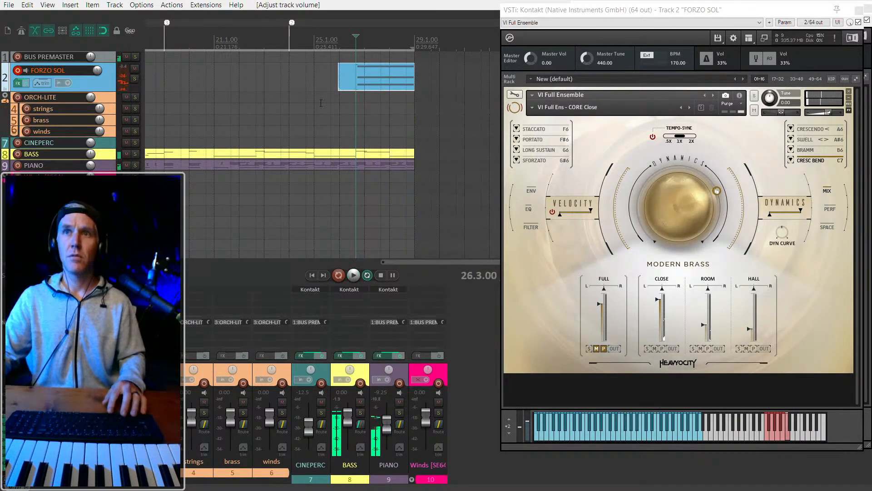
Play the ending from measure 24 to check the chord's timing.
left_click(288, 88)
key("space")
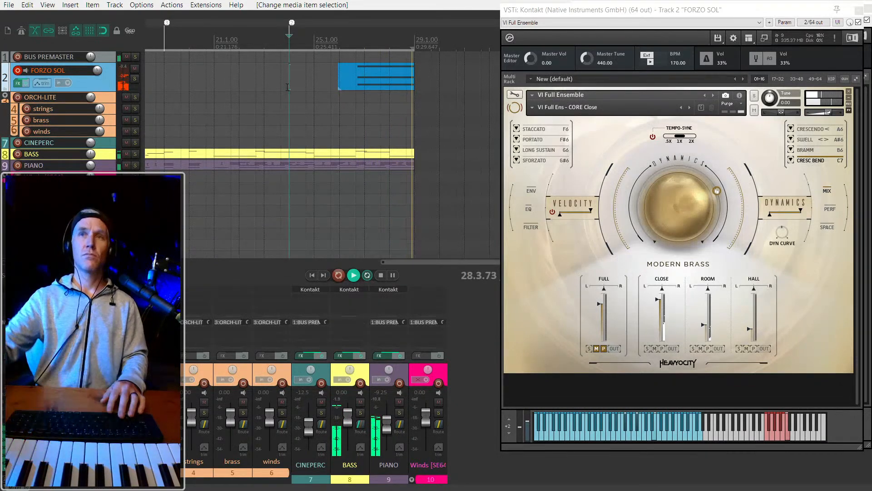
scroll(379, 124, "down", 5)
key("space")
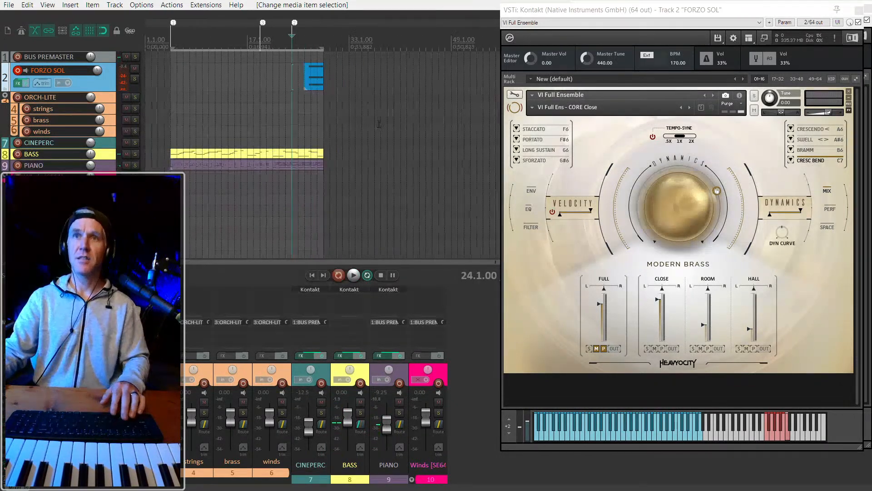
Extend the FORZO SOL item back to measure 5 and glue it into one item ending at measure 29.
left_click(170, 81)
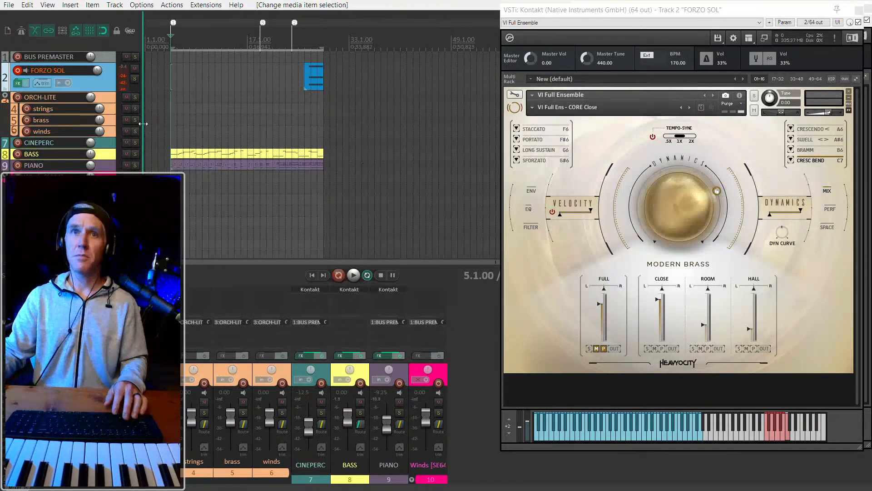
left_click_drag(350, 74, 157, 84)
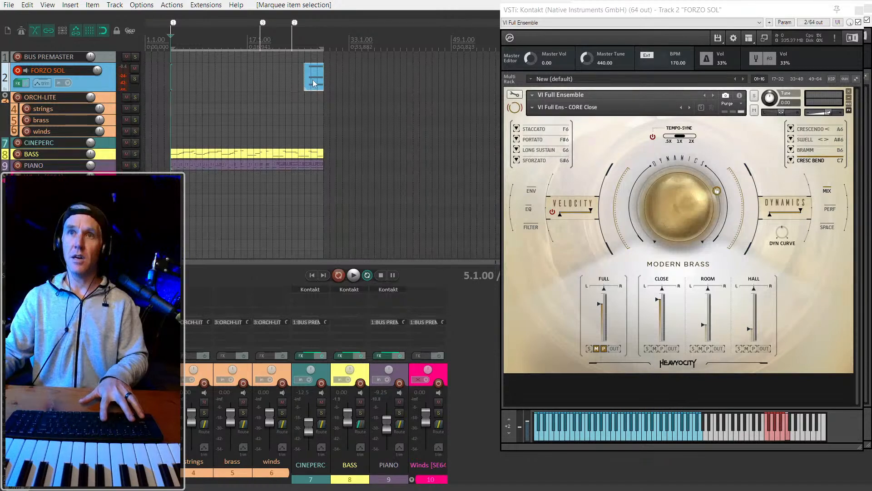
left_click_drag(312, 80, 156, 78)
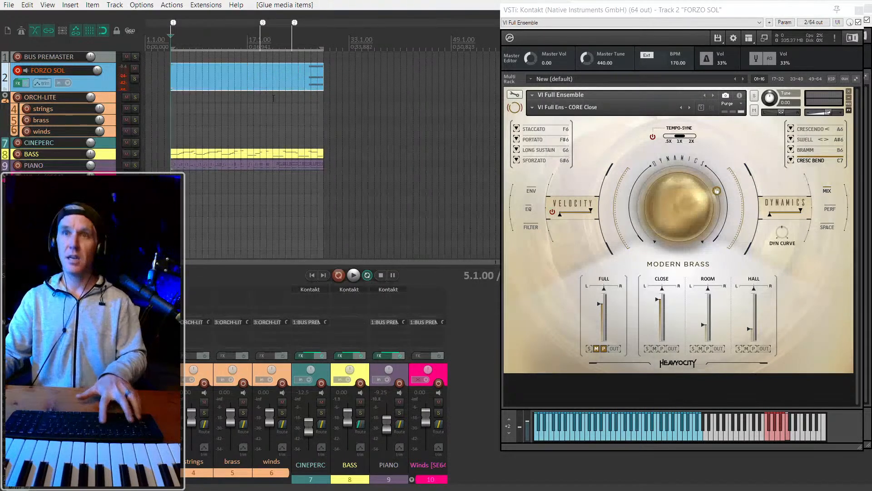
Add a C#7 keyswitch note at about measure 26, just before the final chord, in the FORZO SOL MIDI take.
double_click(272, 79)
scroll(132, 130, "up", 4)
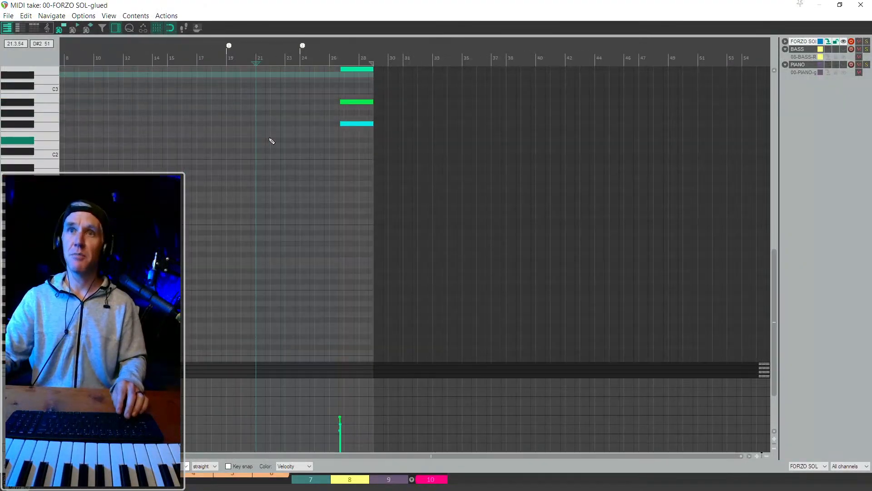
scroll(278, 142, "up", 10)
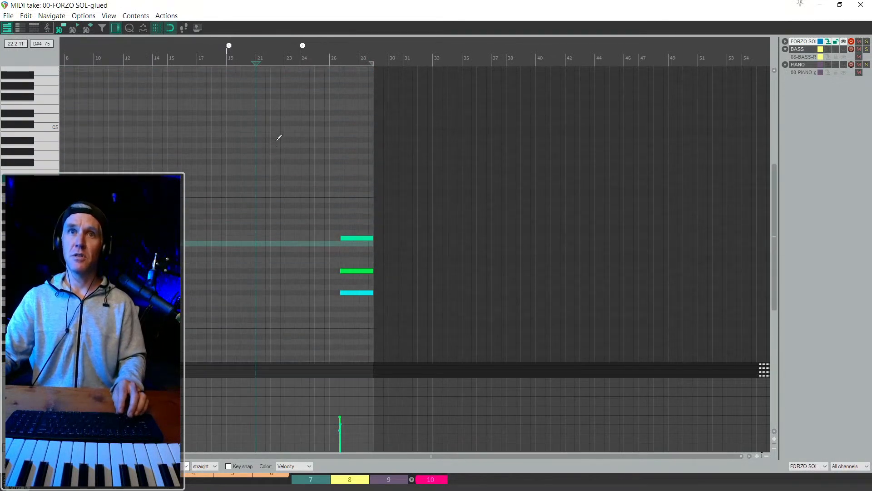
scroll(318, 105, "up", 2)
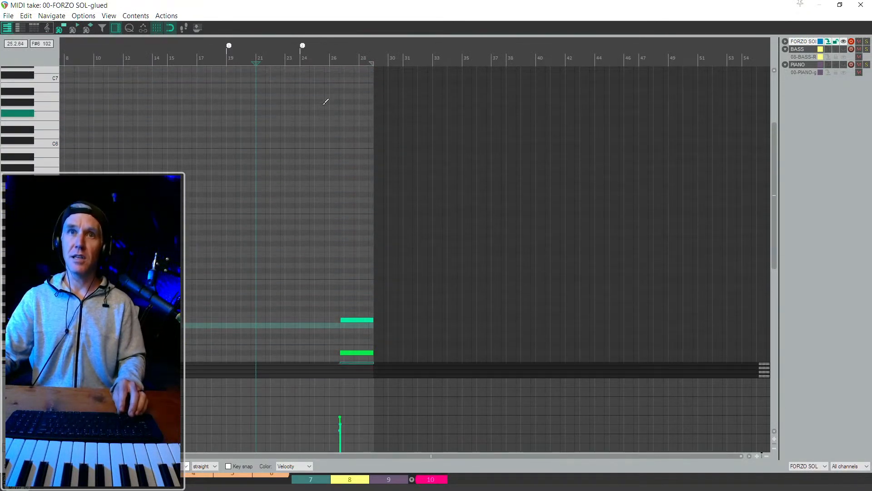
left_click(332, 74)
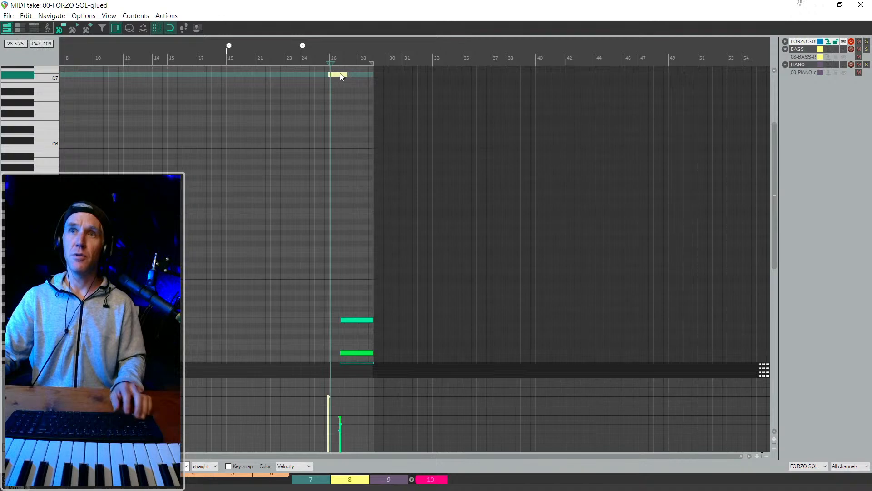
Add a G6 keyswitch note near measure 6 of the FORZO SOL take and leave the MIDI editor.
scroll(343, 77, "down", 3)
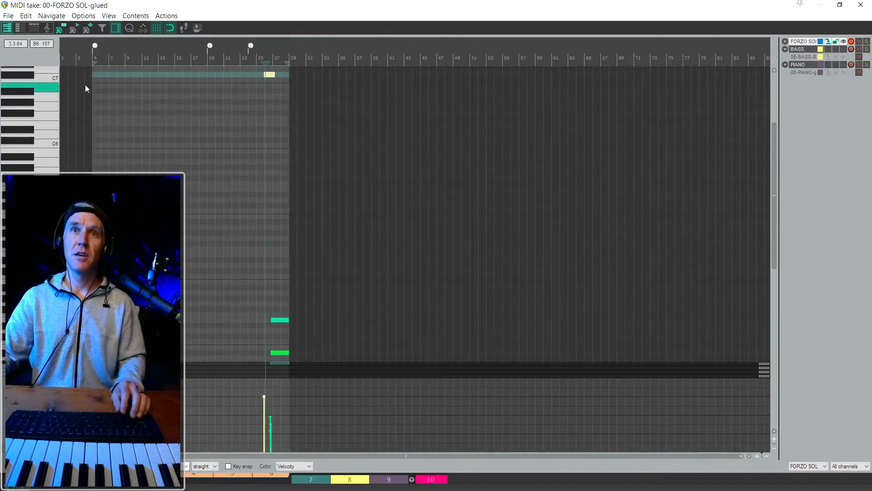
left_click_drag(119, 113, 103, 108)
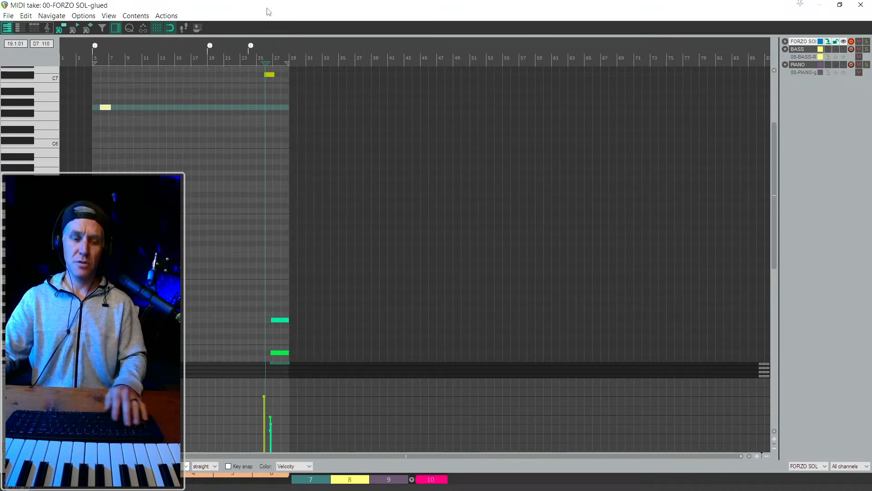
key("Escape")
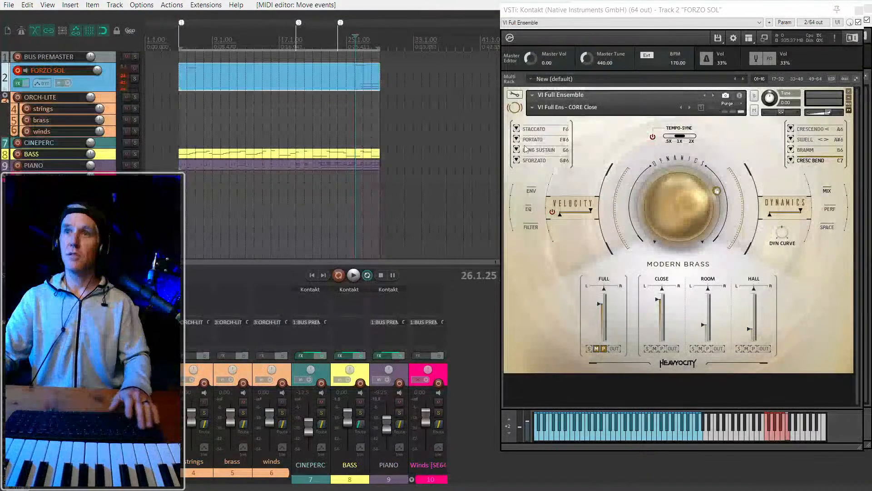
Move the opening keyswitch note to F6 at the item's start on measure 5, selecting the STACCATO articulation.
double_click(260, 74)
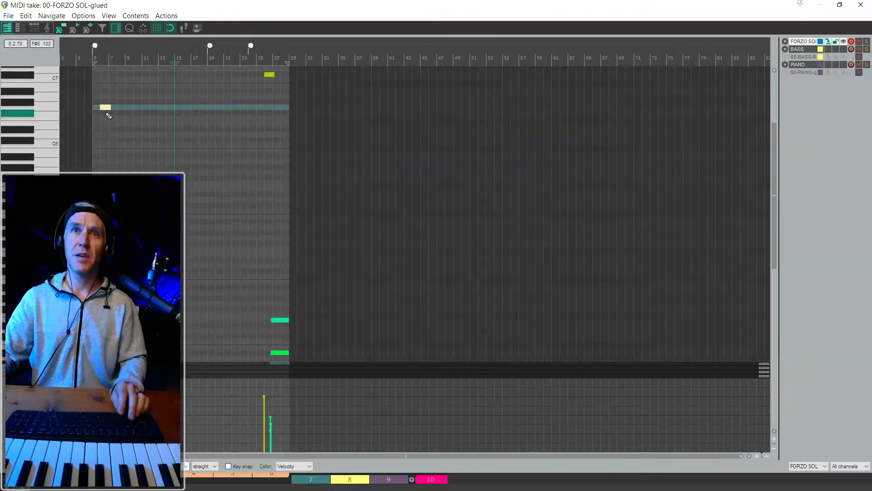
mouse_move(109, 116)
left_mouse_down()
mouse_move(97, 141)
mouse_move(98, 123)
left_mouse_up()
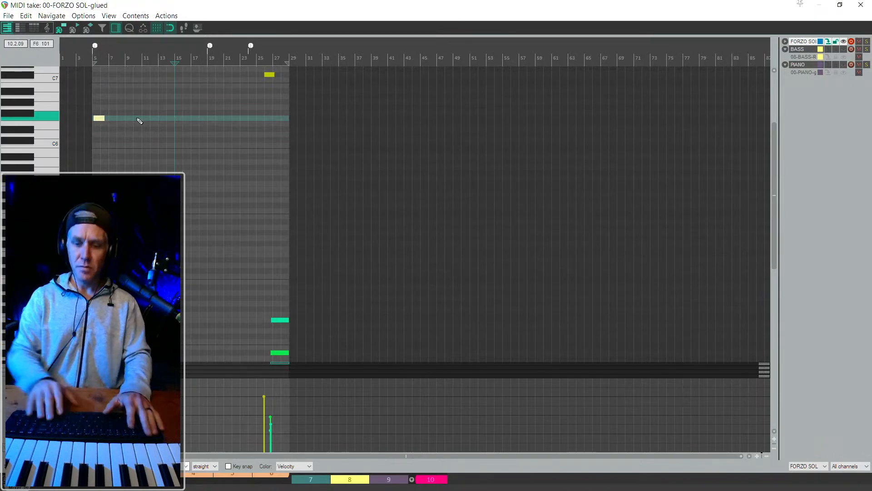
key("Escape")
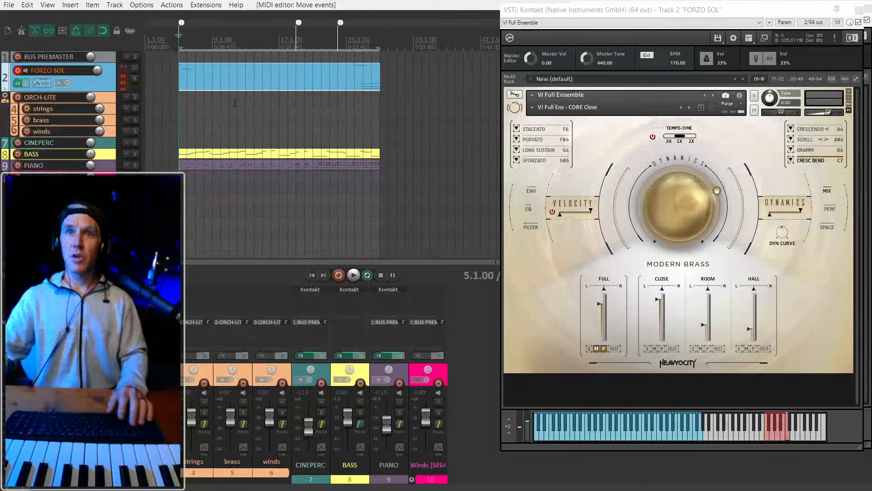
Try the STACCATO articulation against playback of the piece from measure 5.
key("space")
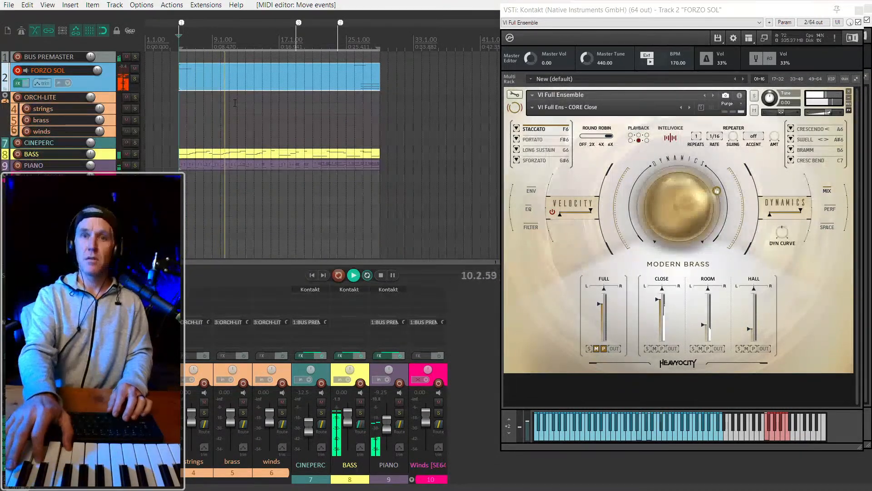
key("space")
key("space")
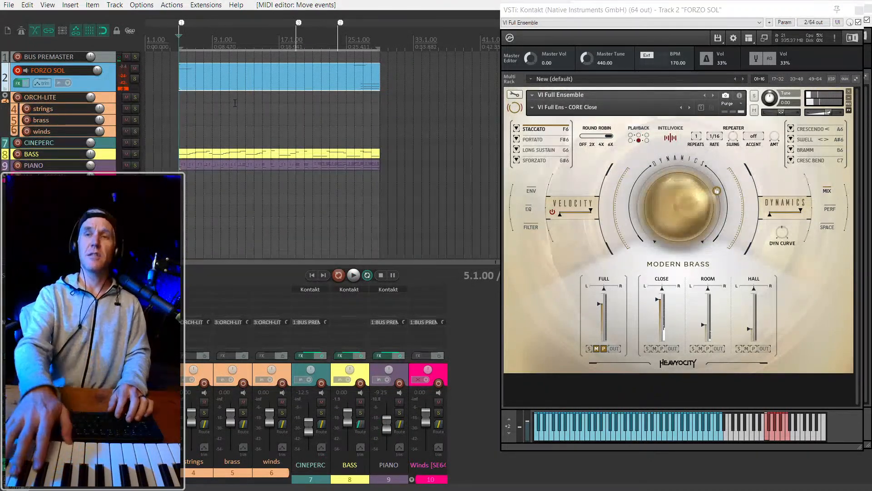
key("space")
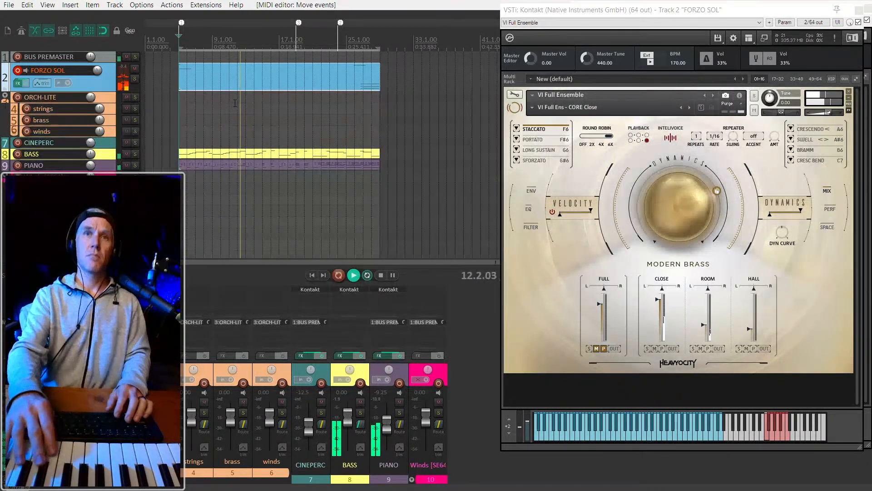
key("space")
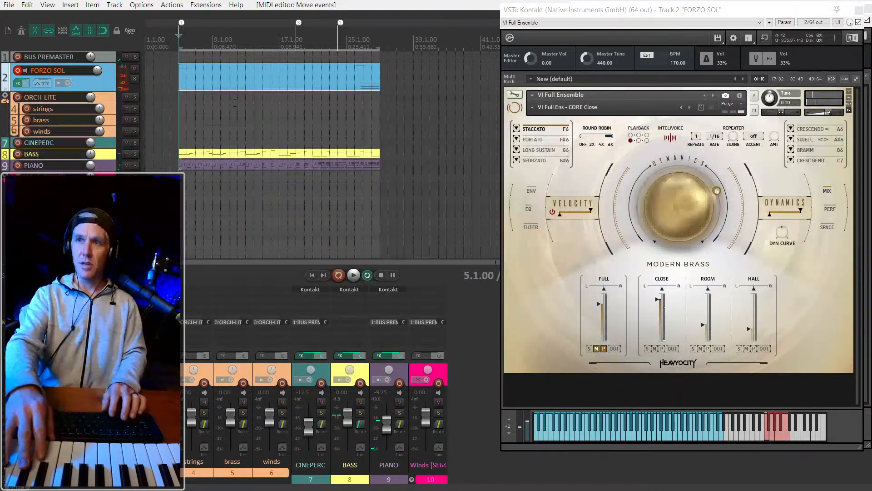
Move the opening keyswitch note to G6 for LONG SUSTAIN and try it against playback from measure 5.
double_click(205, 77)
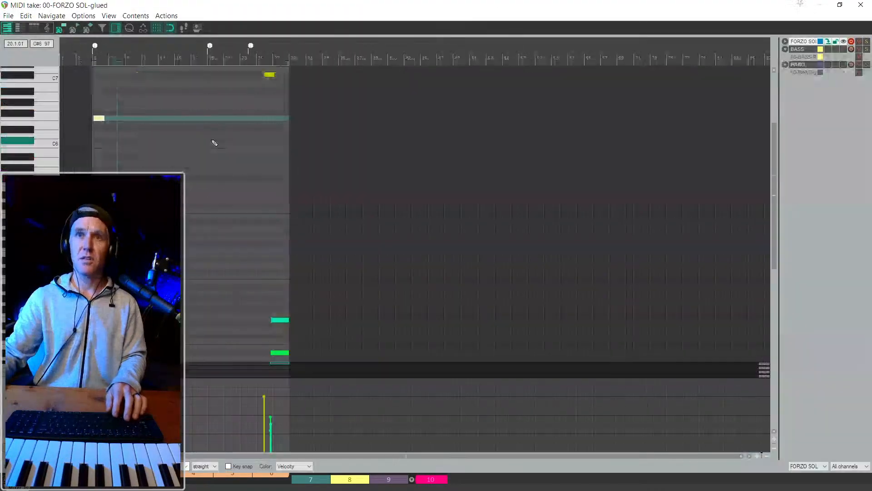
mouse_move(96, 119)
left_mouse_down()
mouse_move(100, 132)
mouse_move(103, 111)
left_mouse_up()
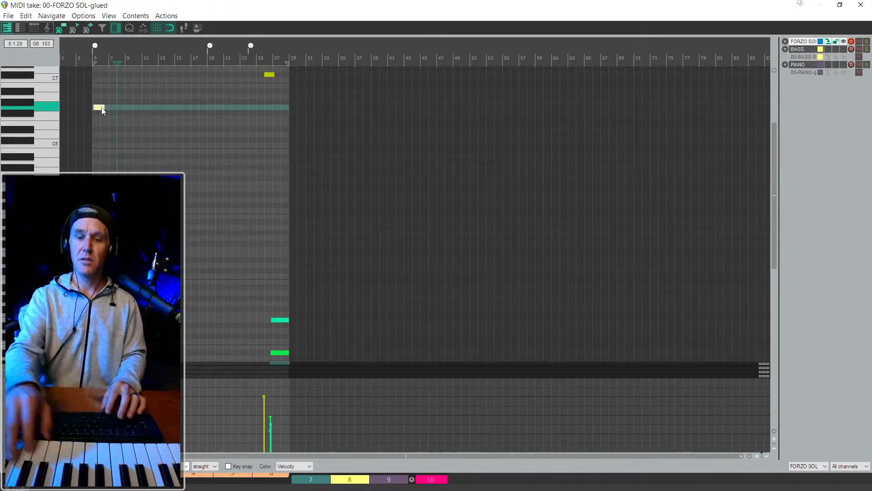
key("Home")
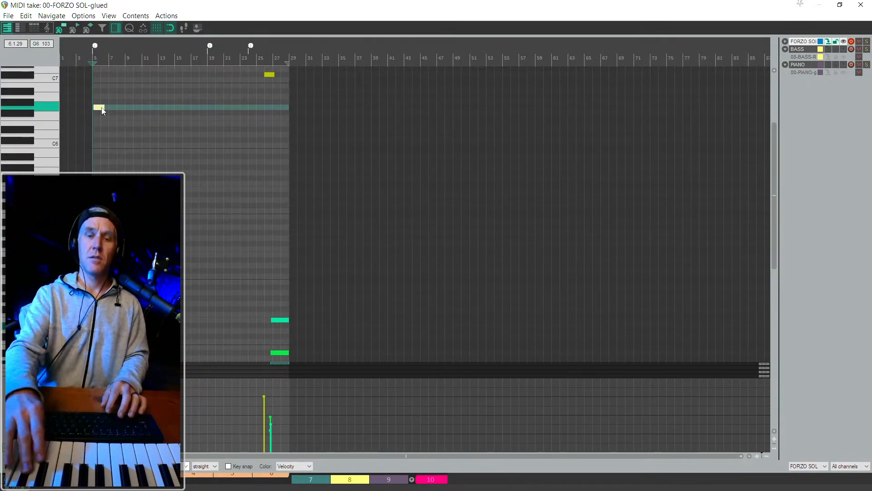
key("space")
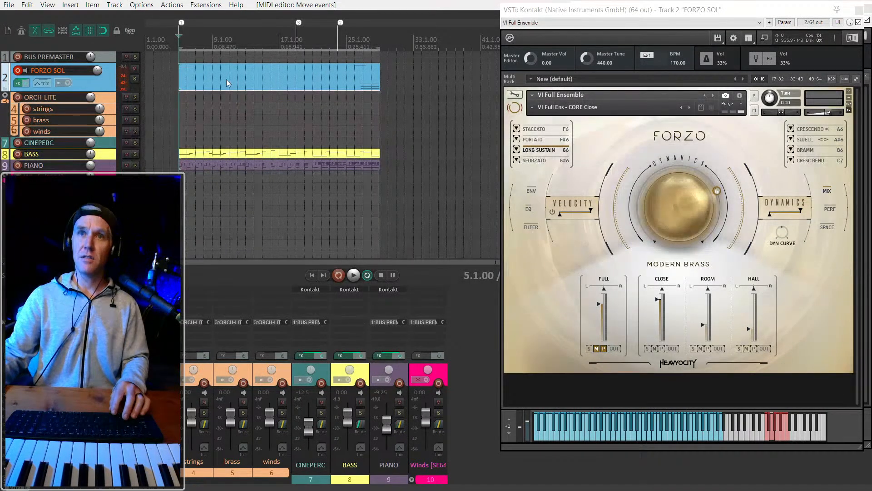
Raise the opening keyswitch note to G#6 for SFORZATO in the inline editor and try it against playback.
key("e")
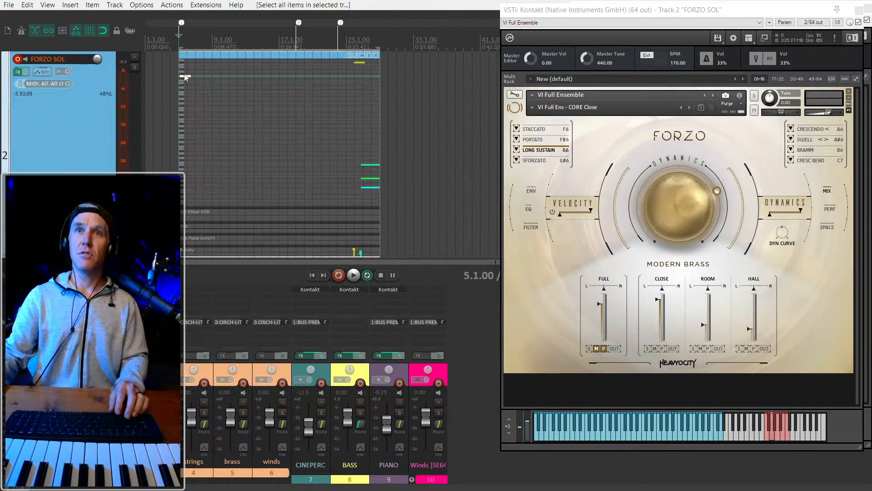
key("Up")
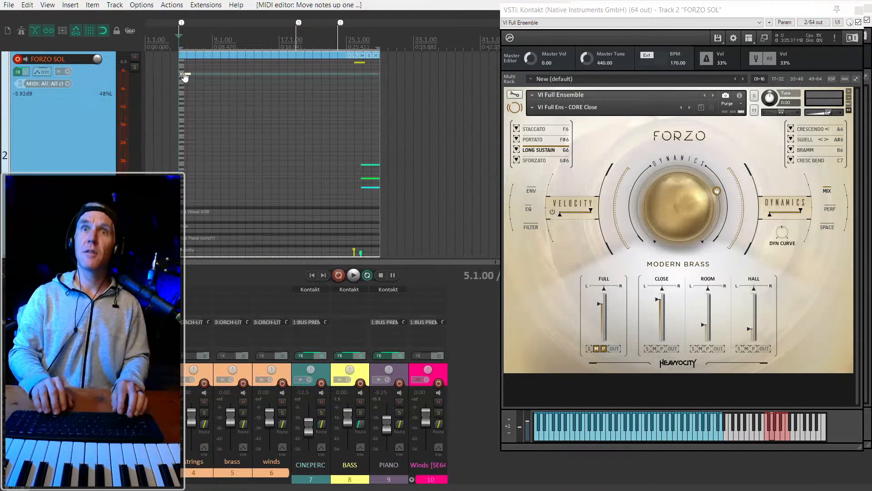
key("Up")
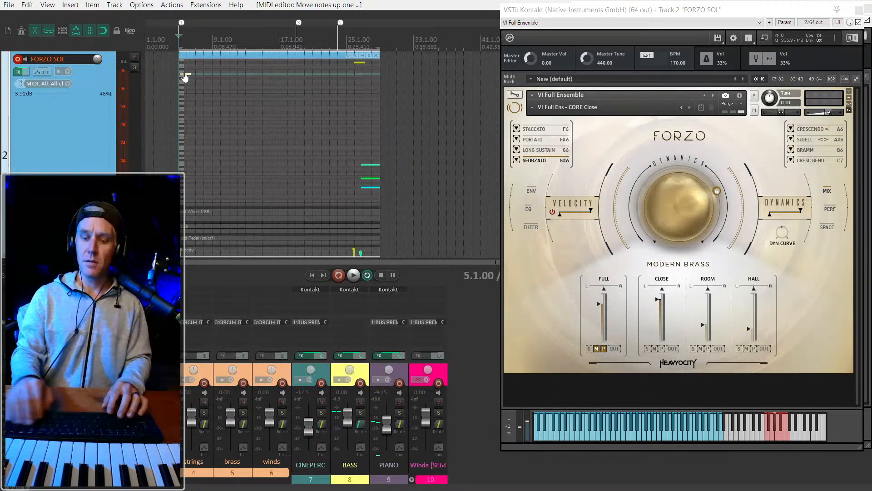
key("space")
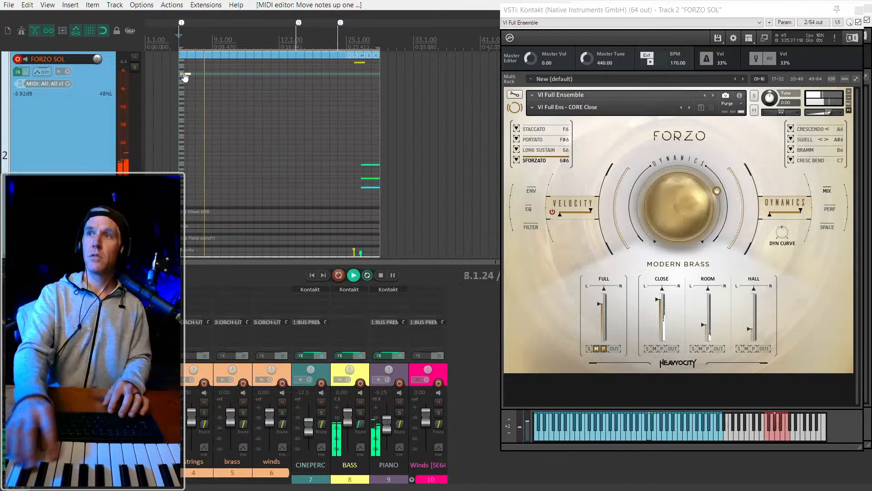
key("space")
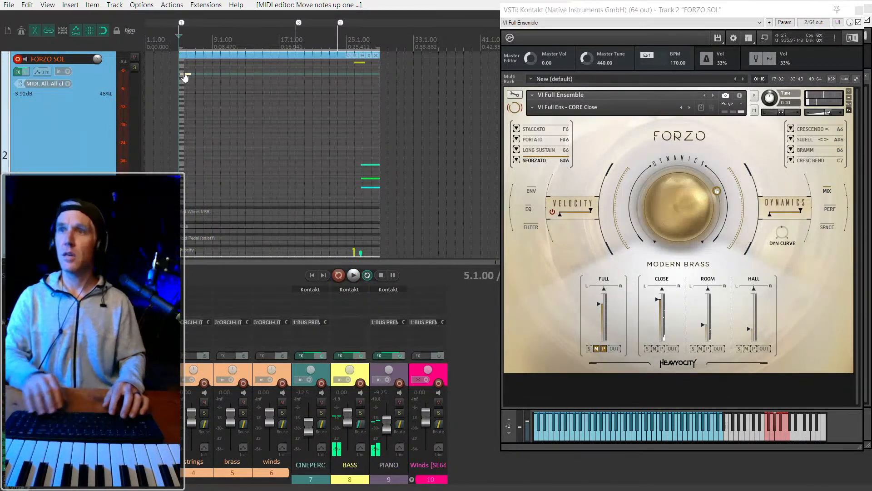
Try the LONG SUSTAIN and PORTATO articulations, and lower the opening keyswitch note to F#6.
left_click(562, 149)
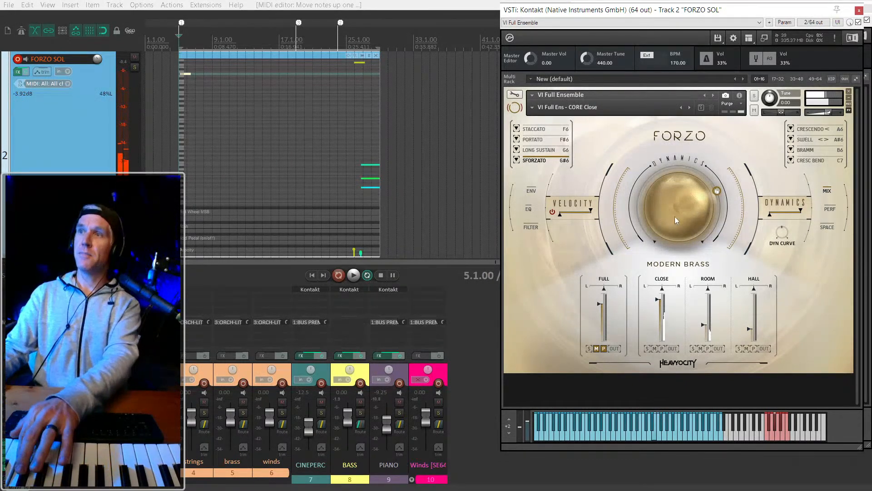
left_click(541, 143)
left_click(181, 74)
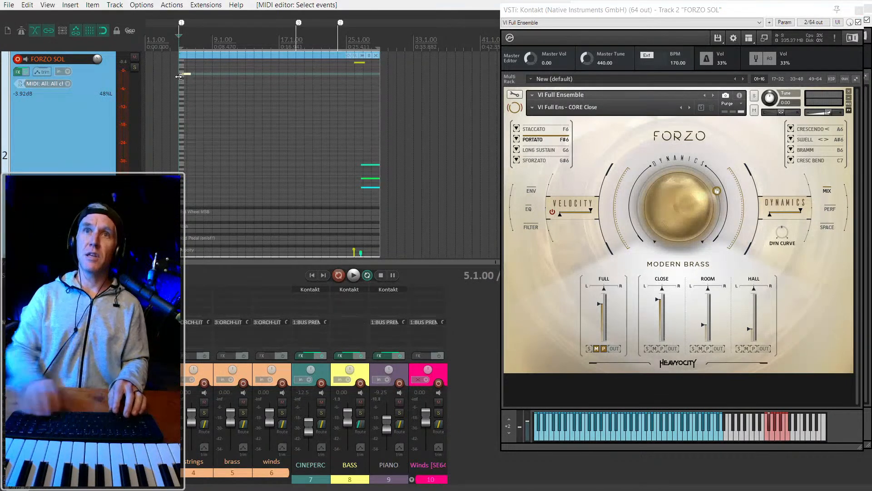
key("Down")
key("Down")
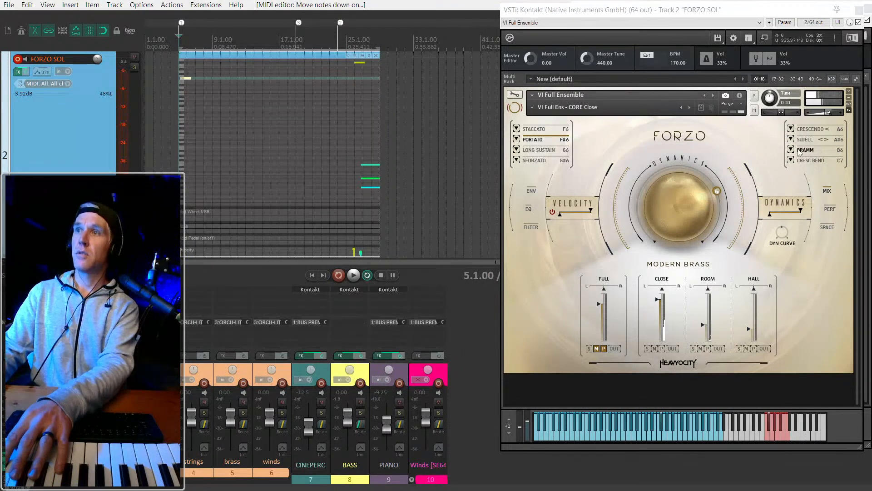
Assign the Sustain articulation to the F#6 keyswitch slot and lower the Dynamics knob to about the middle.
left_click(518, 140)
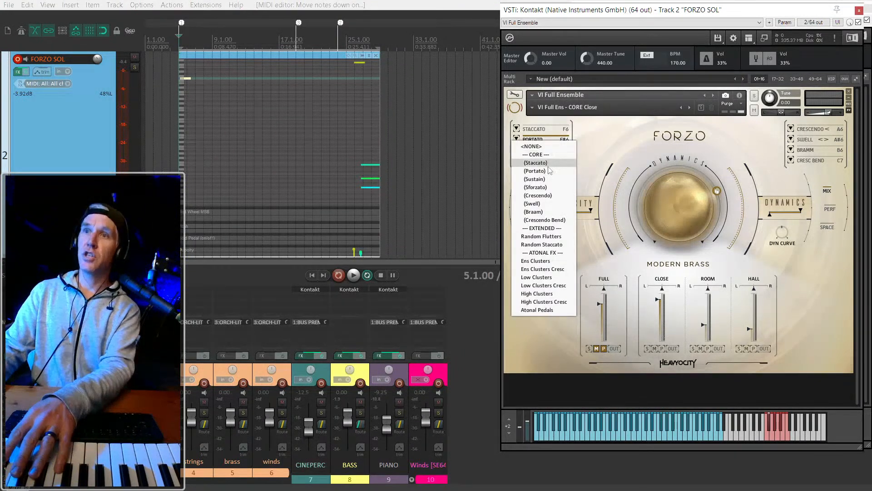
left_click(534, 179)
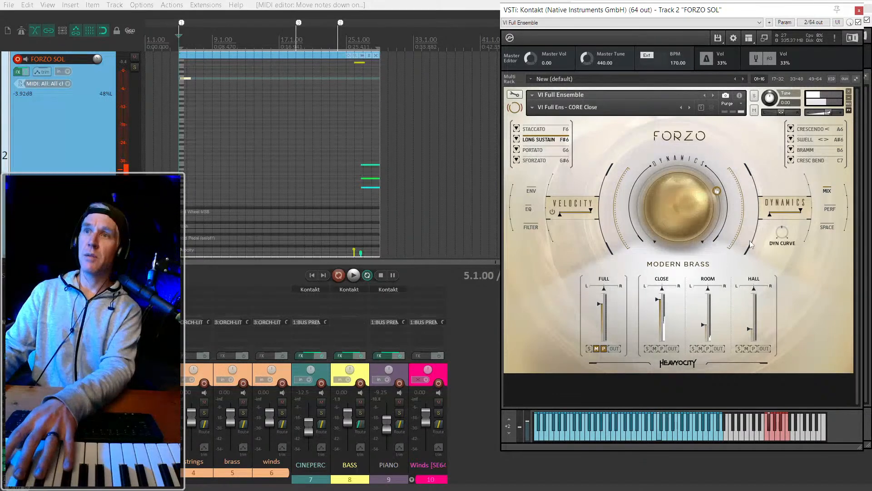
left_click_drag(690, 193, 706, 286)
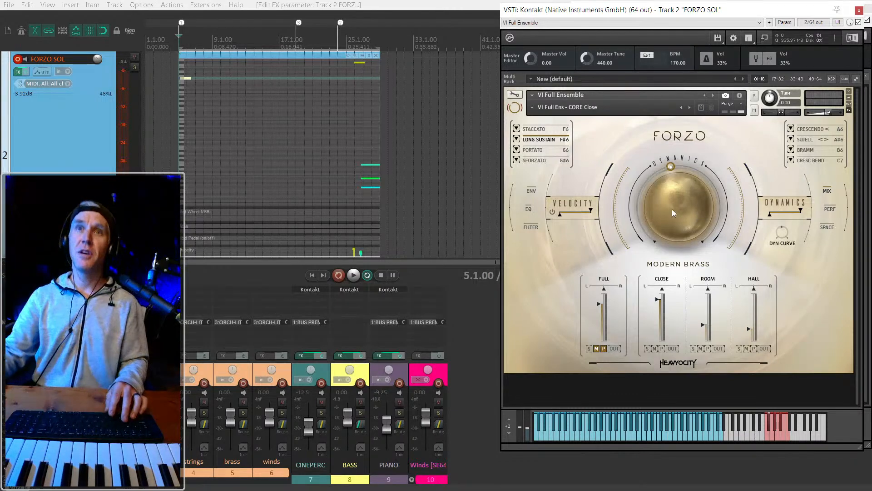
Close the FORZO item's inline MIDI editor and hide the mixer to enlarge the arrange view.
left_click(129, 114)
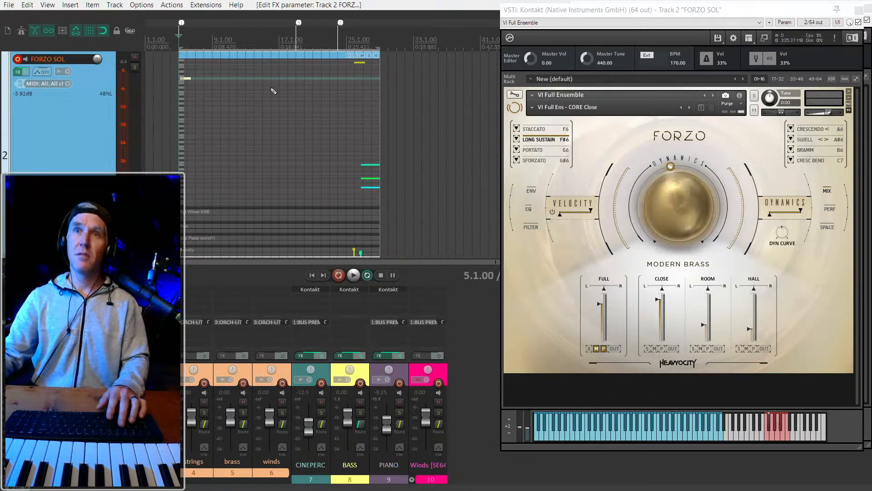
left_click(260, 124)
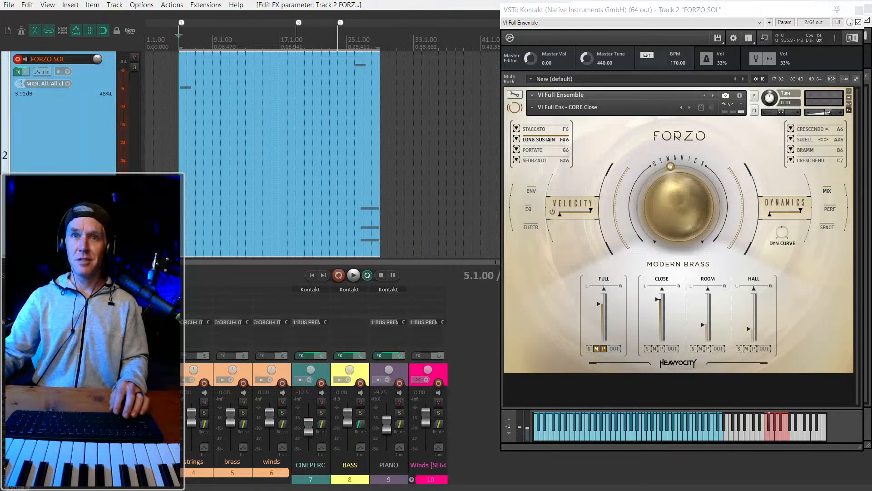
key("ctrl+m")
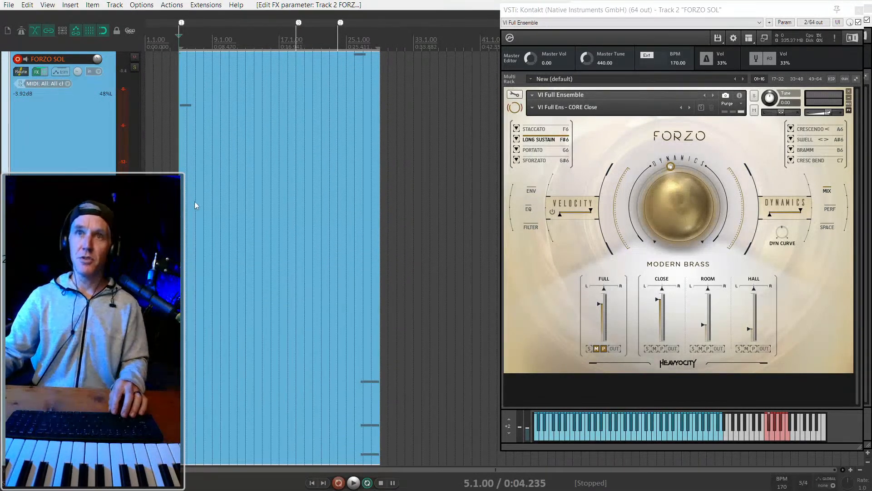
scroll(208, 196, "up", 2)
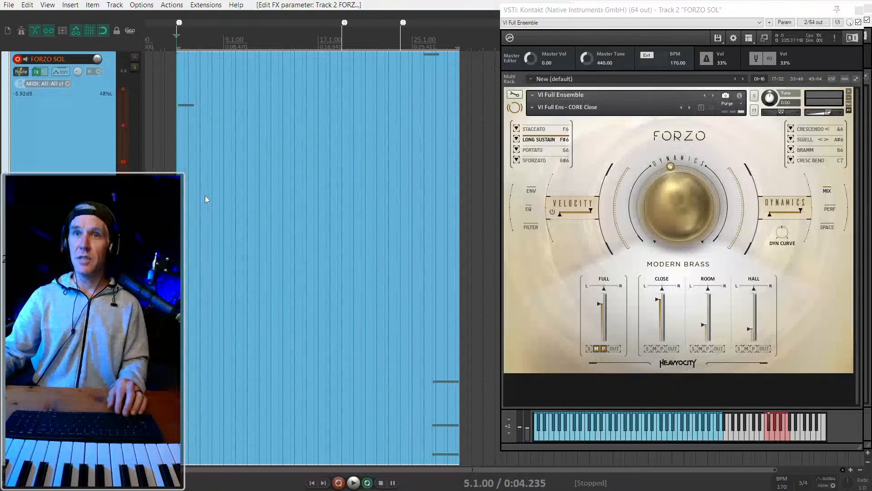
scroll(182, 186, "up", 1)
scroll(181, 185, "down", 1)
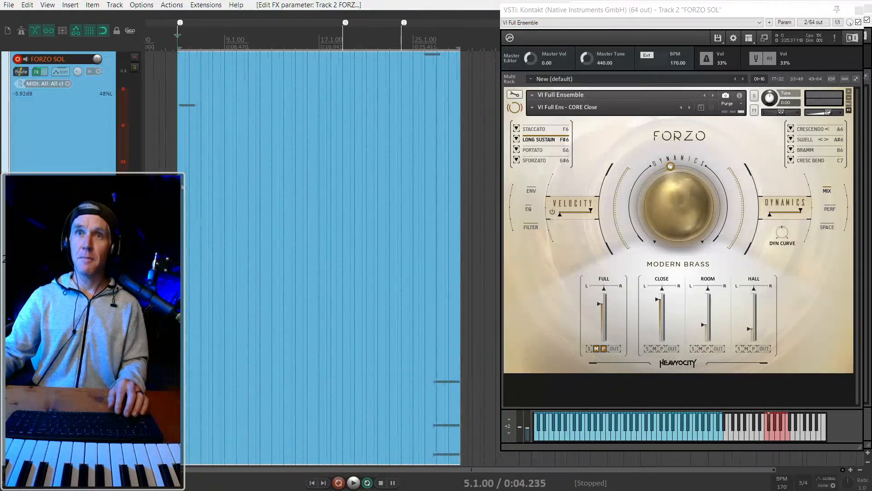
scroll(182, 185, "down", 1)
scroll(221, 182, "up", 1)
scroll(222, 181, "down", 1)
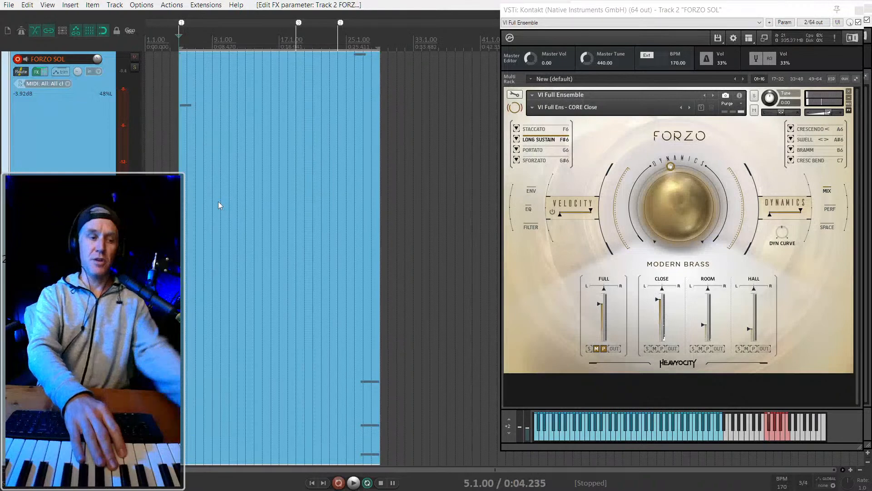
Raise the Dynamics knob close to maximum and record a low descending brass line from measure 5, after rehearsing it against playback.
key("space")
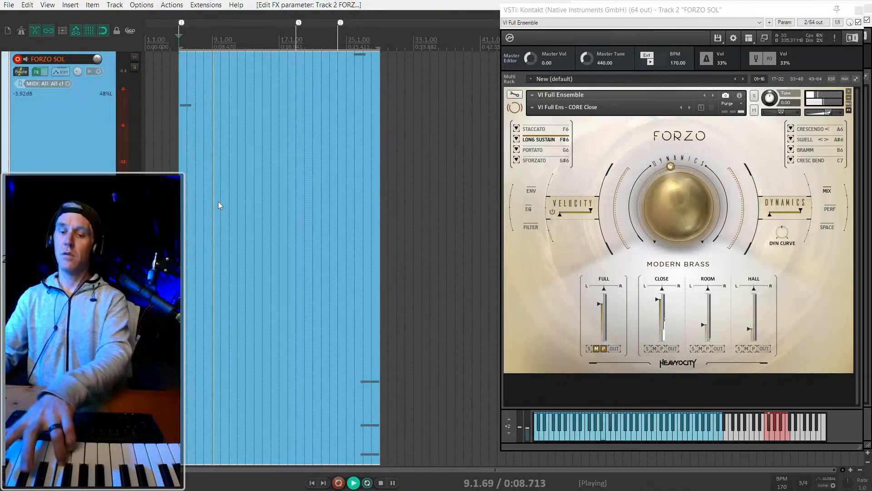
left_click_drag(672, 215, 668, 150)
key("space")
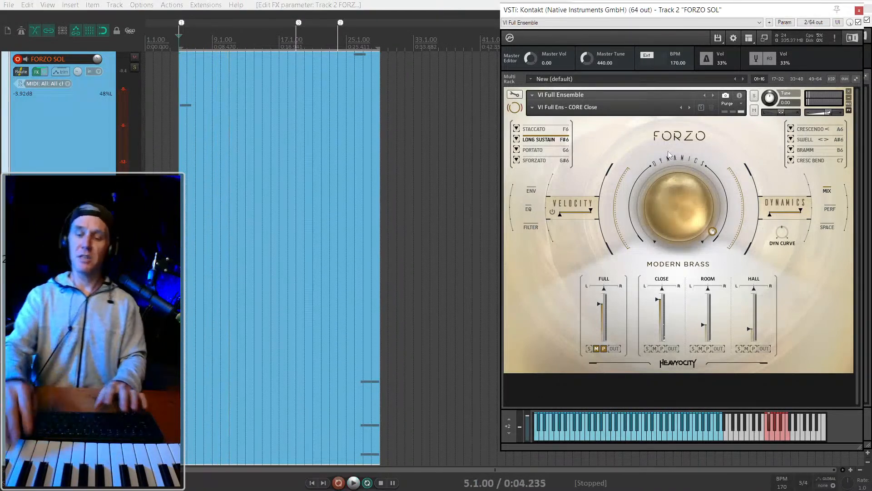
key("ctrl+r")
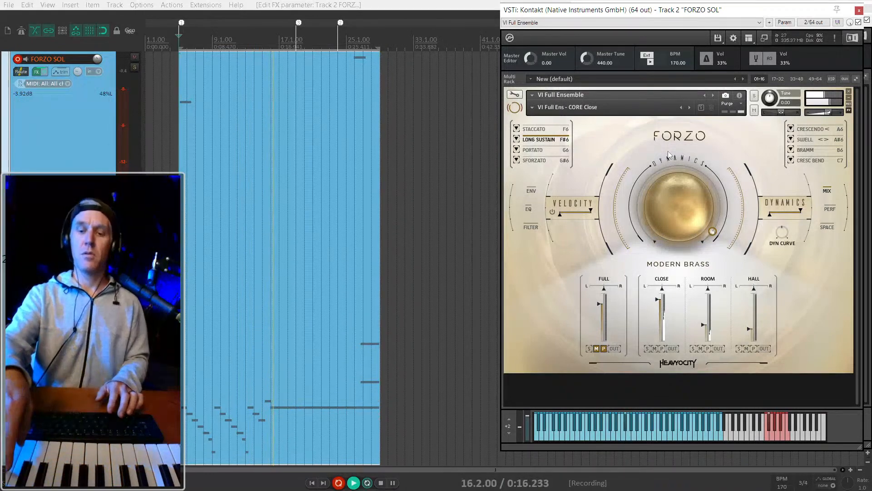
key("space")
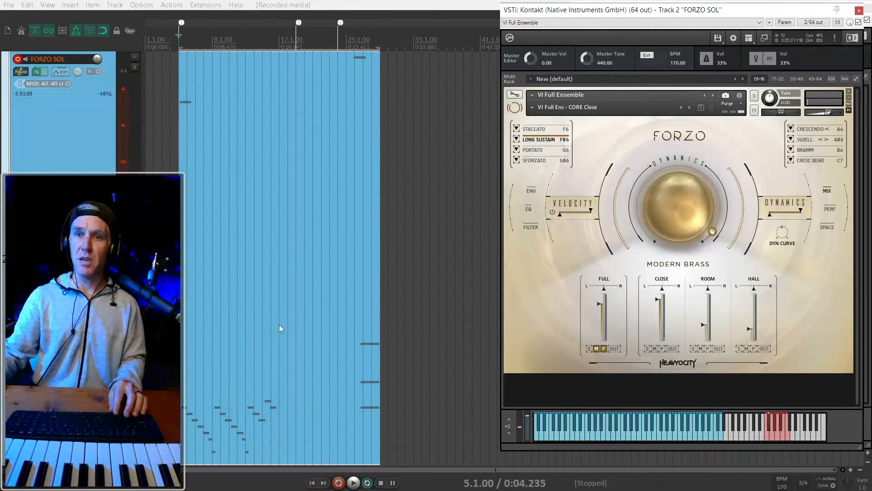
Open the item's inline editor and delete the last two notes of the recorded brass line, around measure 16.
scroll(279, 324, "up", 2)
left_click(265, 360)
key("e")
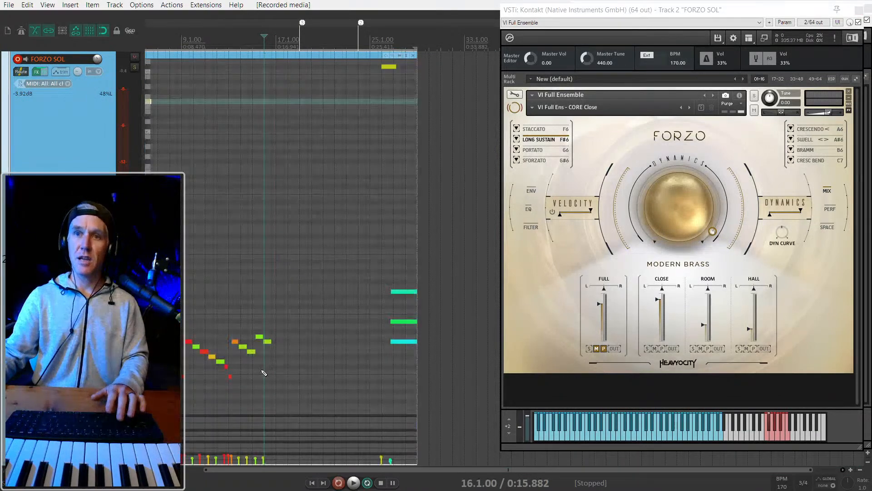
left_click_drag(251, 328, 278, 348)
key("Delete")
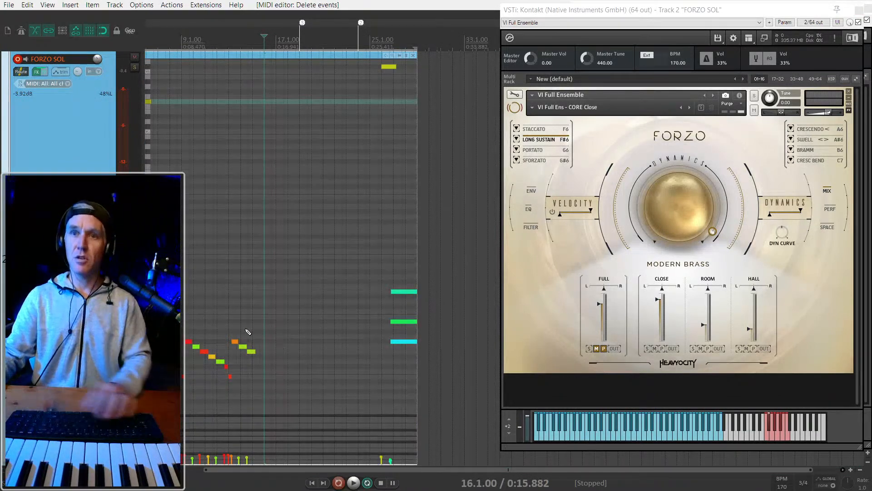
Rehearse alternative closing notes for the brass line repeatedly against playback from measure 13.
left_click(229, 321)
key("space")
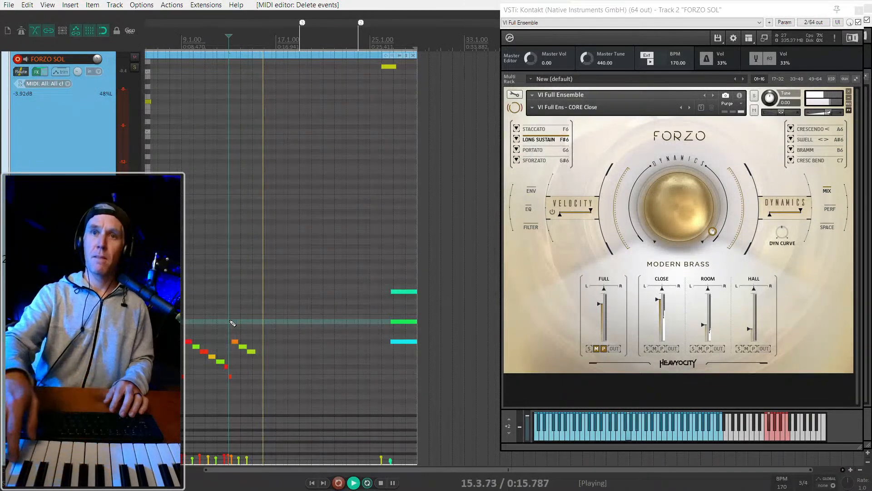
key("space")
key("space")
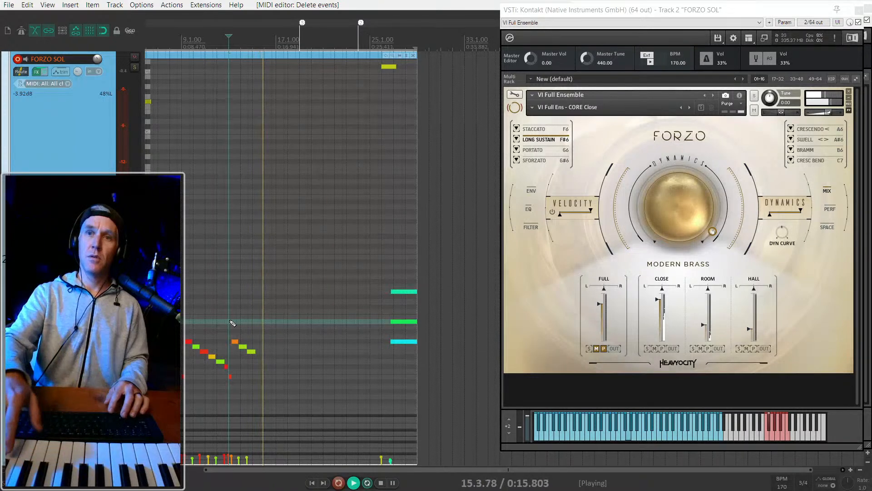
key("space")
key("space")
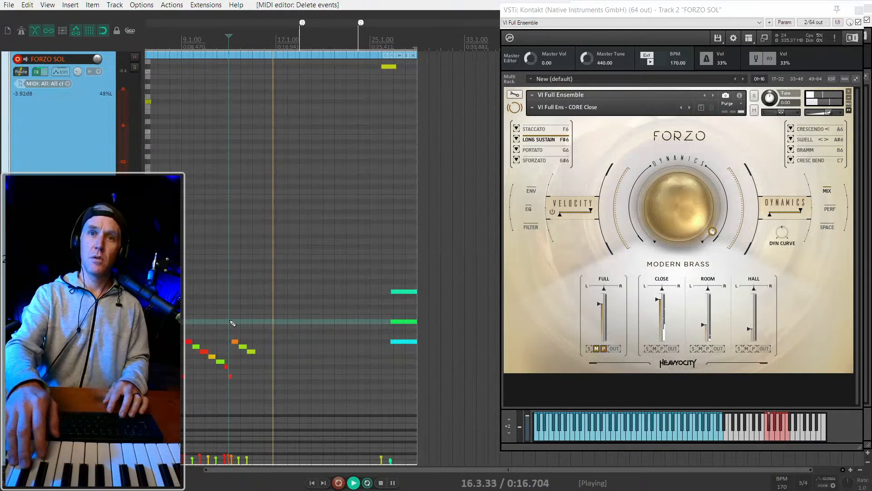
key("space")
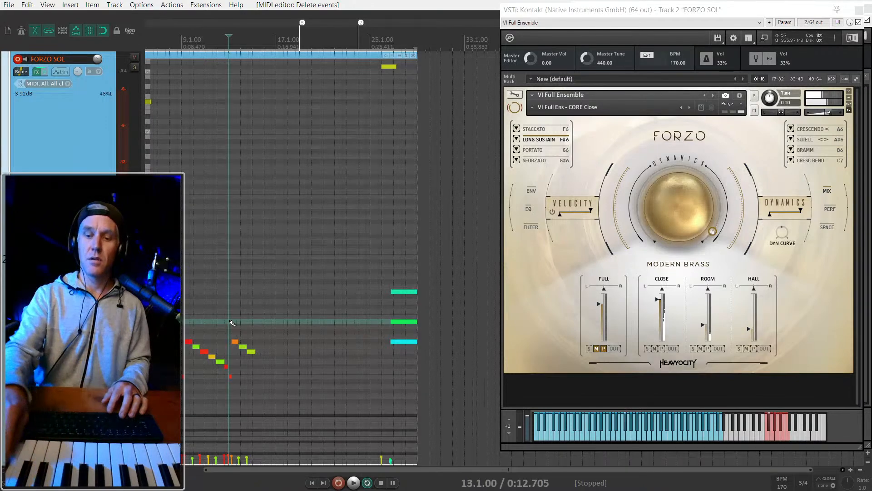
key("space")
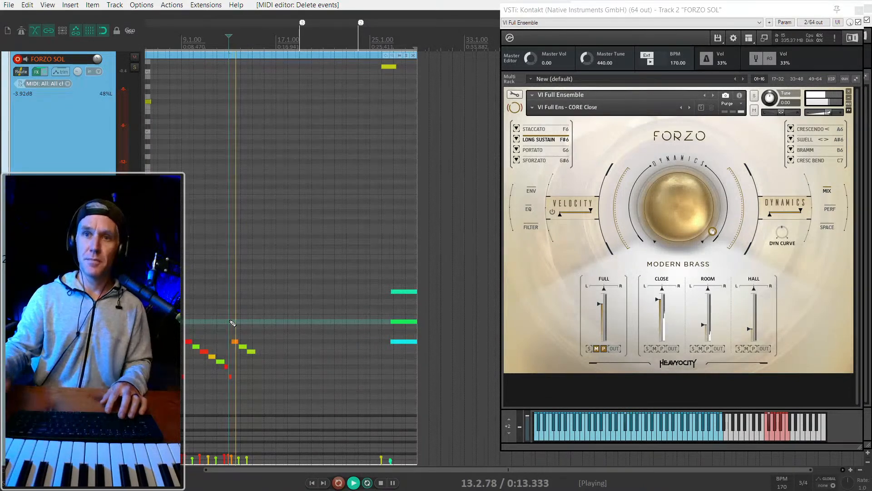
key("space")
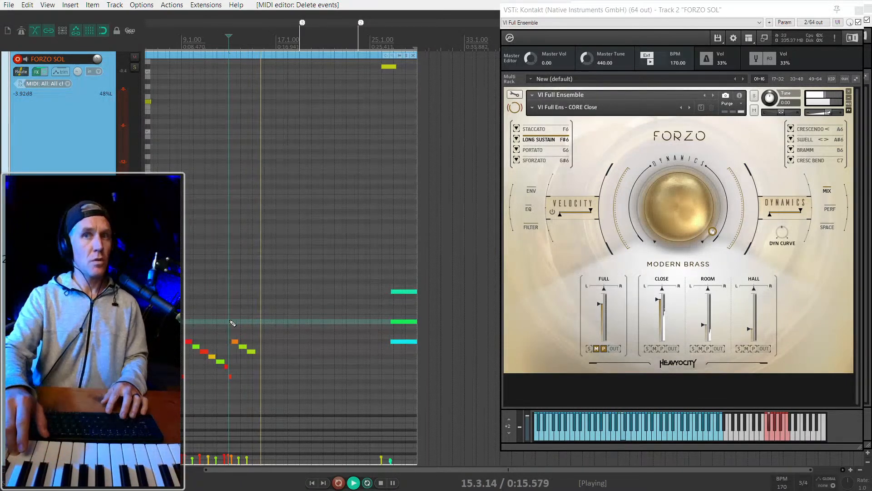
key("space")
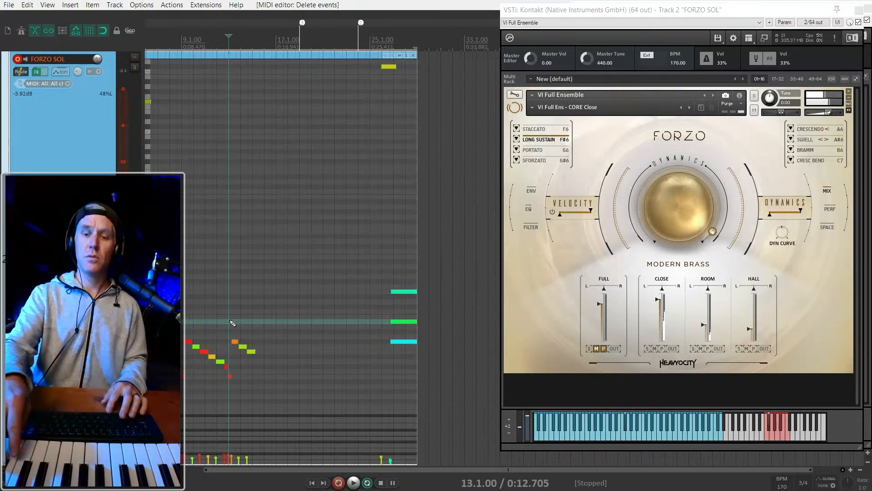
key("space")
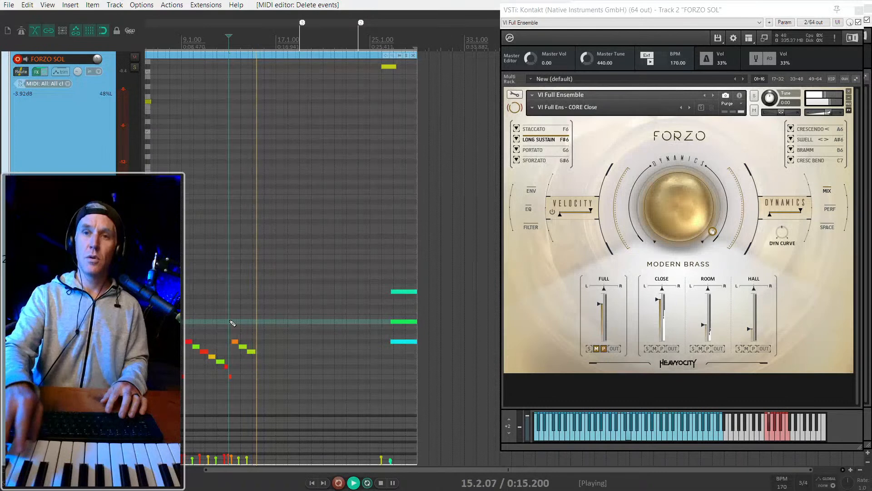
key("space")
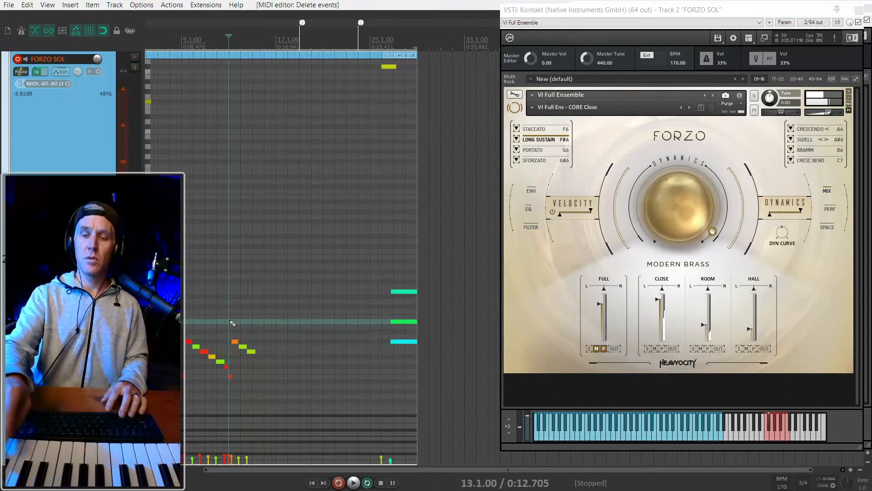
Record two new short closing notes into the brass line in measures 15 and 16, starting playback from measure 13.
key("space")
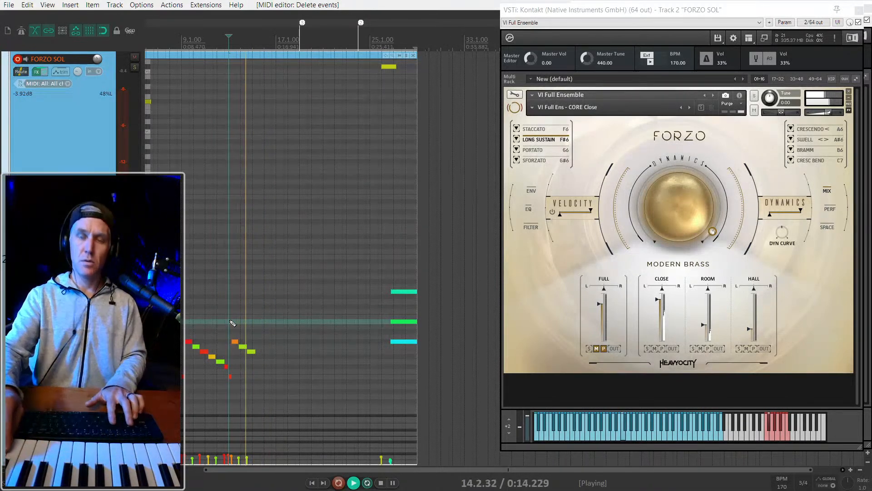
key("ctrl+r")
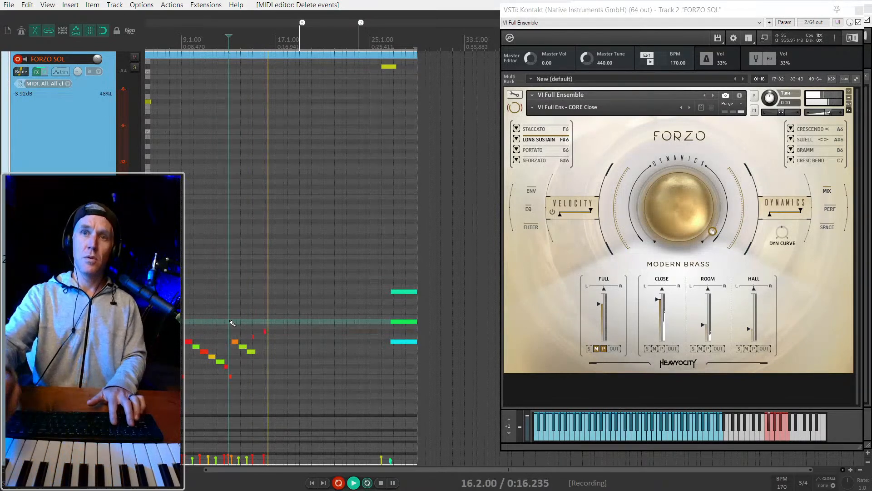
key("space")
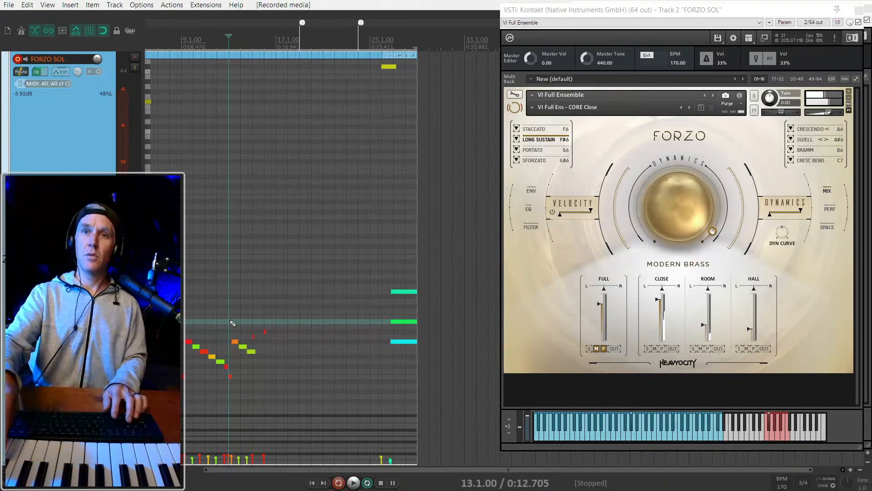
Play back the re-recorded end of the brass line from measure 13.
key("space")
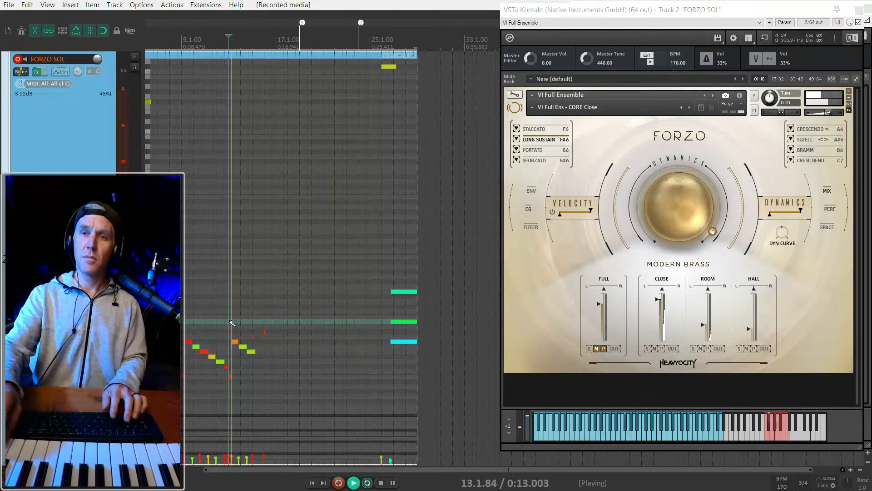
scroll(233, 323, "up", 3)
scroll(233, 323, "down", 3)
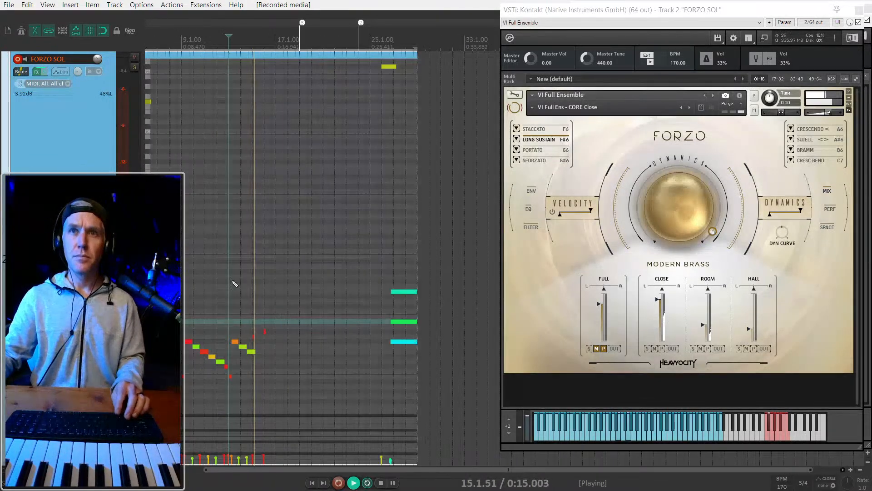
key("space")
Copy the LONG SUSTAIN keyswitch note from measure 5 to around measure 15 and play back the end of the line.
left_click_drag(202, 105, 316, 102)
key("space")
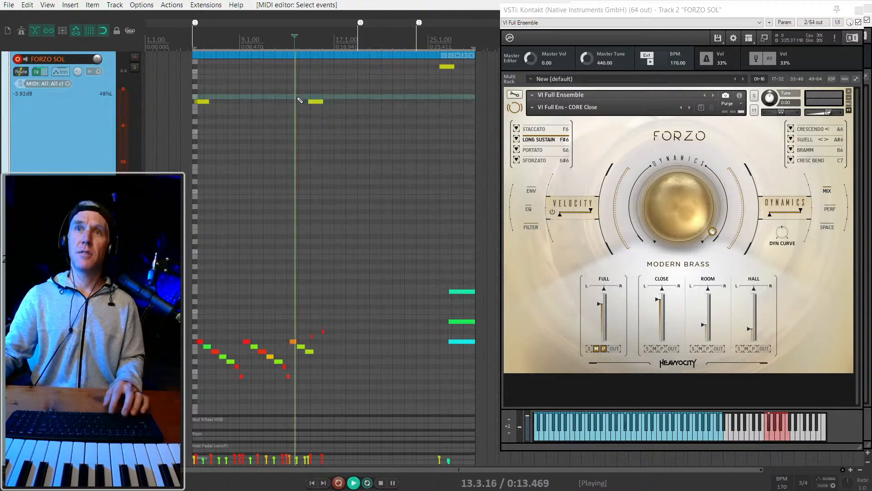
scroll(309, 110, "up", 3)
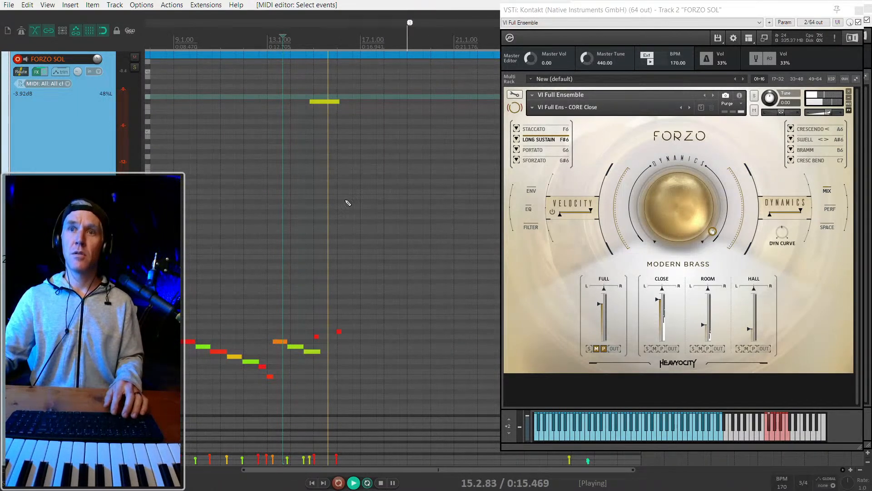
key("space")
left_click(325, 102)
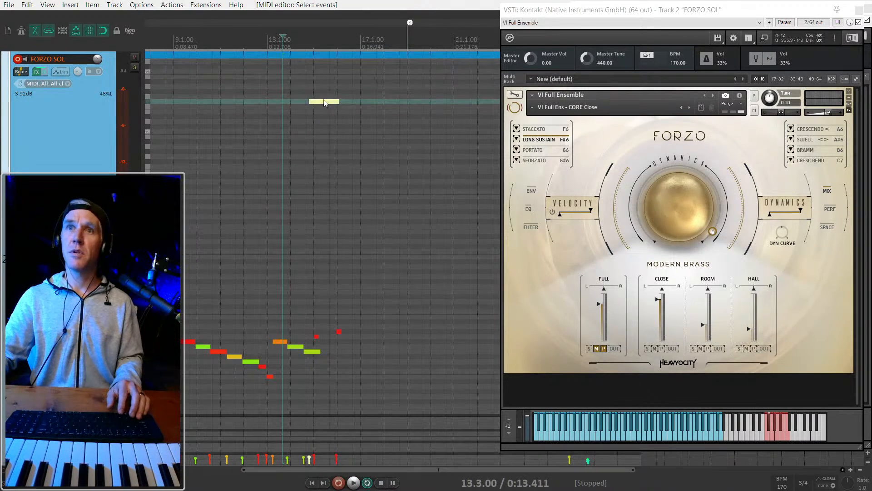
left_click(296, 87)
key("space")
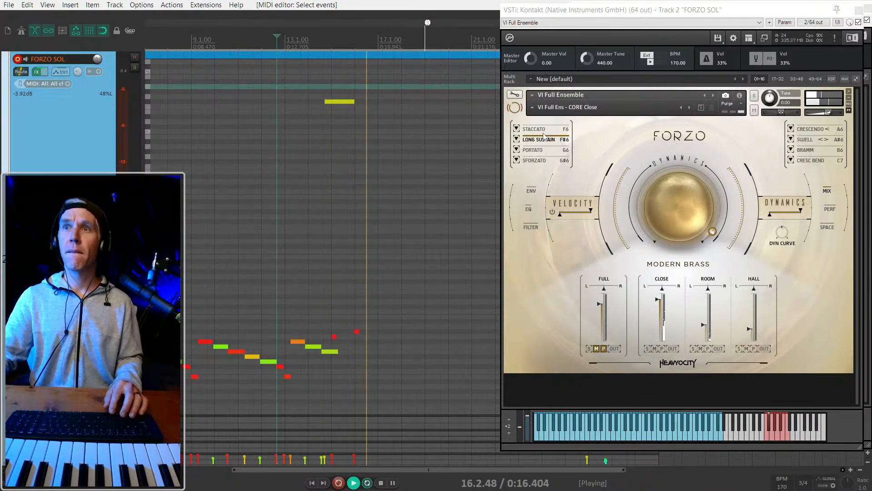
key("space")
Shift the copied keyswitch note slightly later, just before measure 15, and audition the closing notes.
scroll(334, 137, "up", 2)
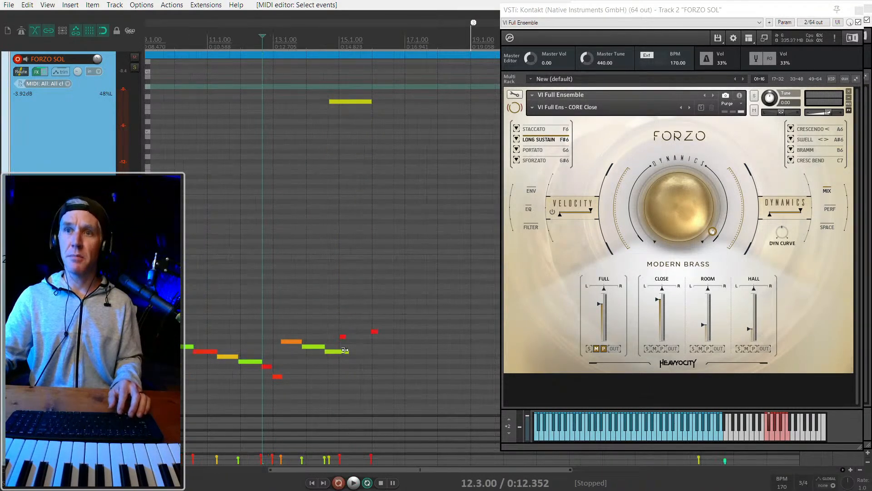
scroll(340, 347, "up", 2)
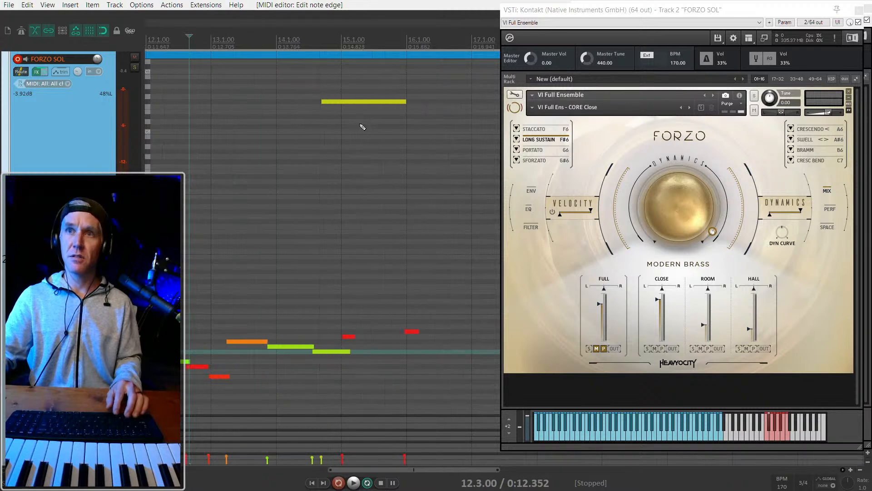
left_click_drag(335, 103, 344, 103)
scroll(292, 118, "down", 2)
key("space")
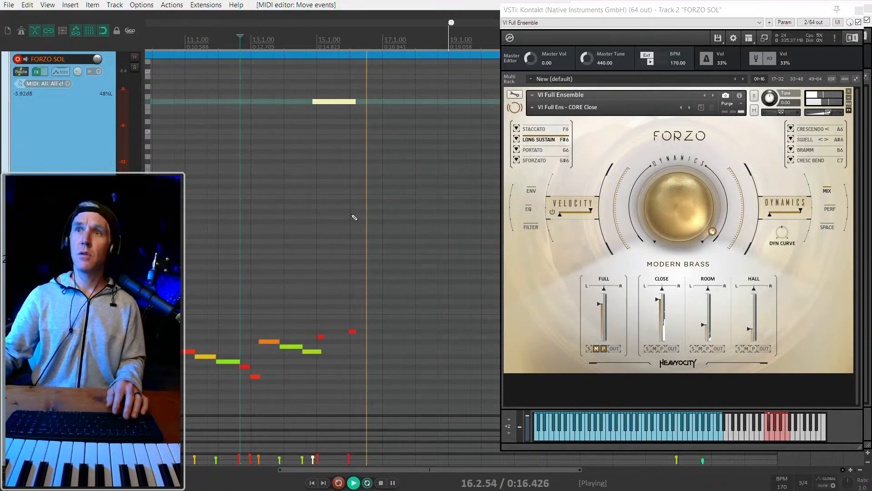
key("space")
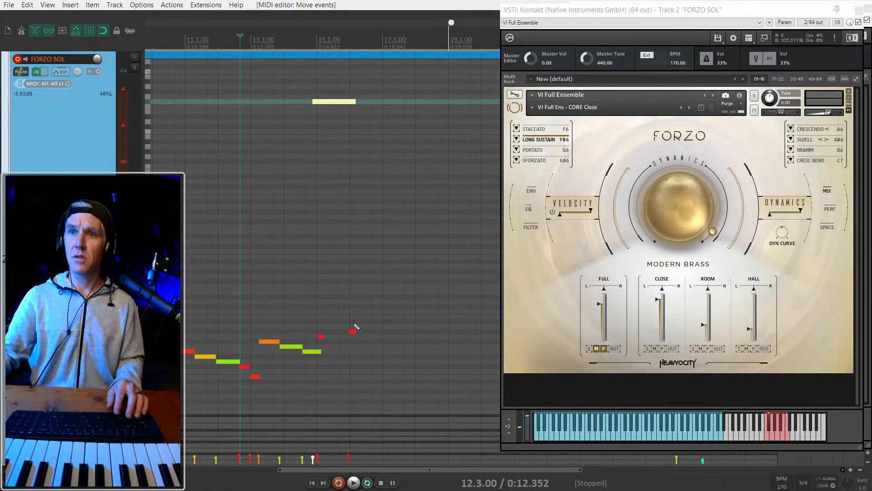
Lengthen the two short closing notes in measures 15 and 16 together and play them back.
left_click_drag(320, 341, 321, 340)
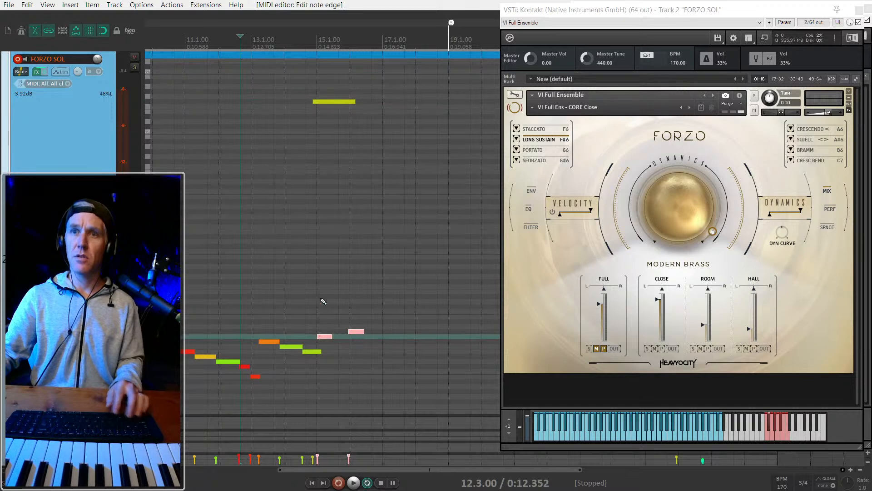
left_click(305, 293)
key("space")
key("q")
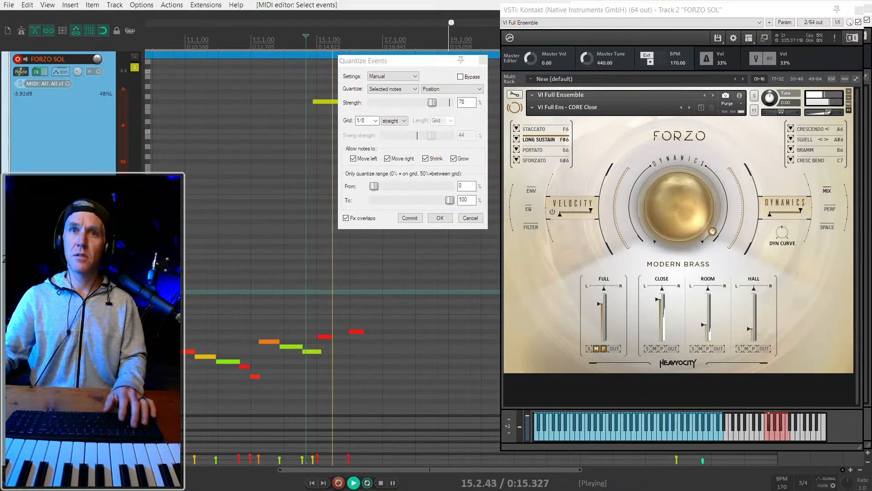
key("space")
key("space")
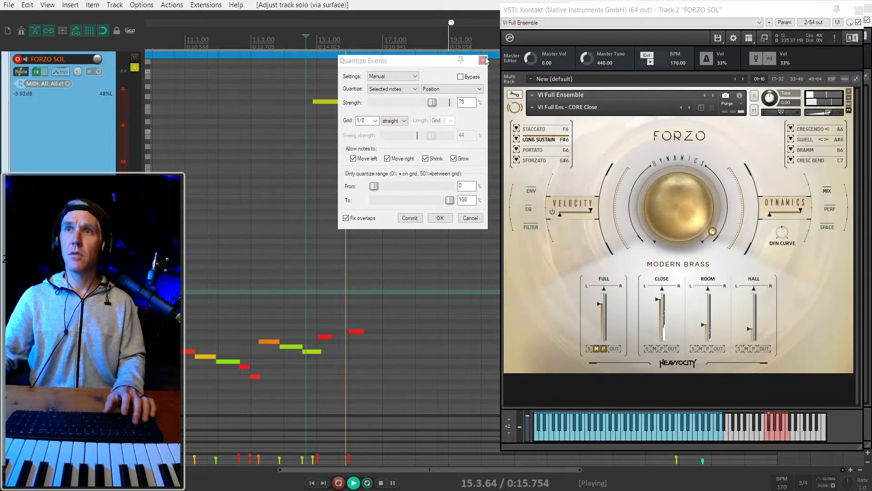
left_click(484, 60)
Play back the lengthened closing notes from measure 14.
scroll(299, 296, "up", 3)
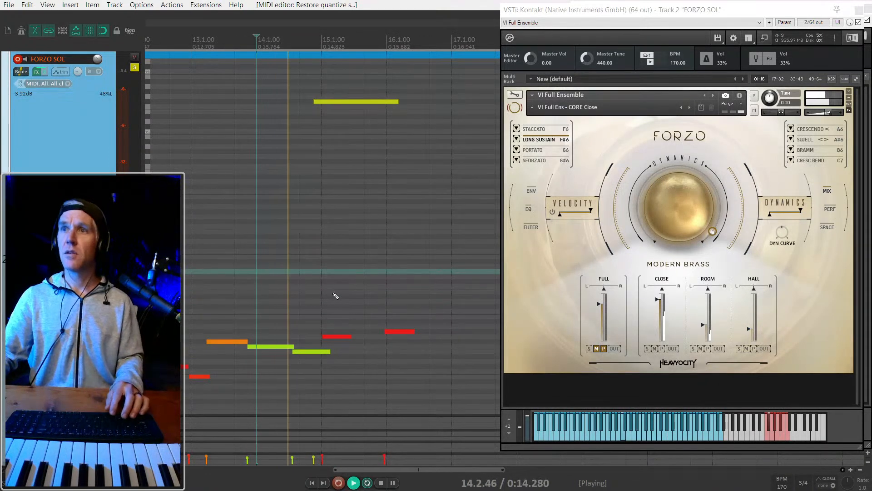
scroll(335, 296, "down", 3)
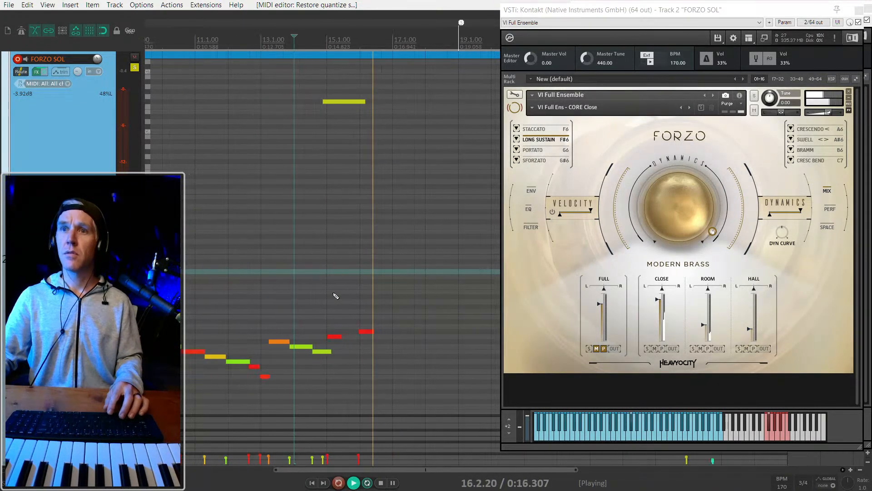
key("space")
Transpose the keyswitch note near measure 15 down one semitone to STACCATO and lower the velocity of the two closing notes.
scroll(318, 126, "down", 2)
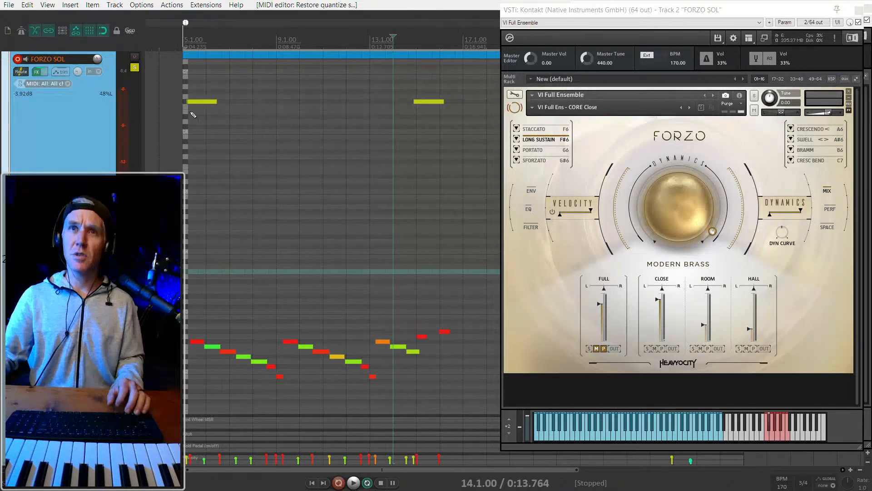
left_click(198, 101)
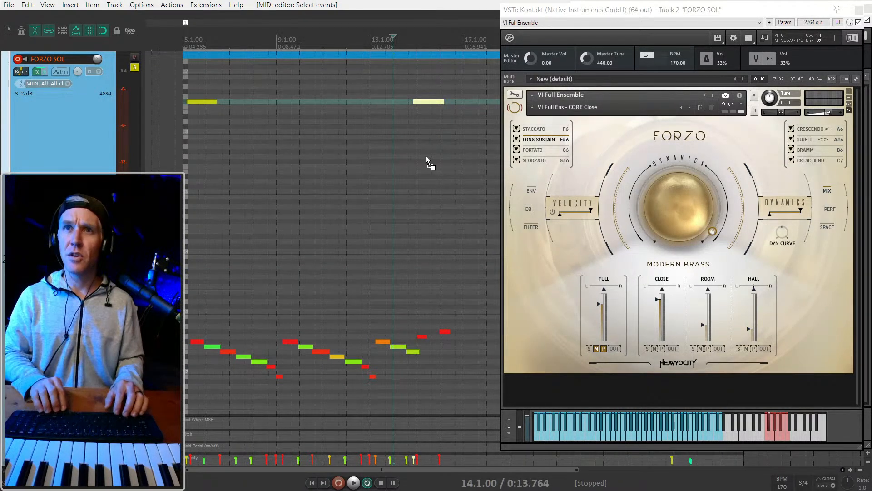
key("Down")
key("space")
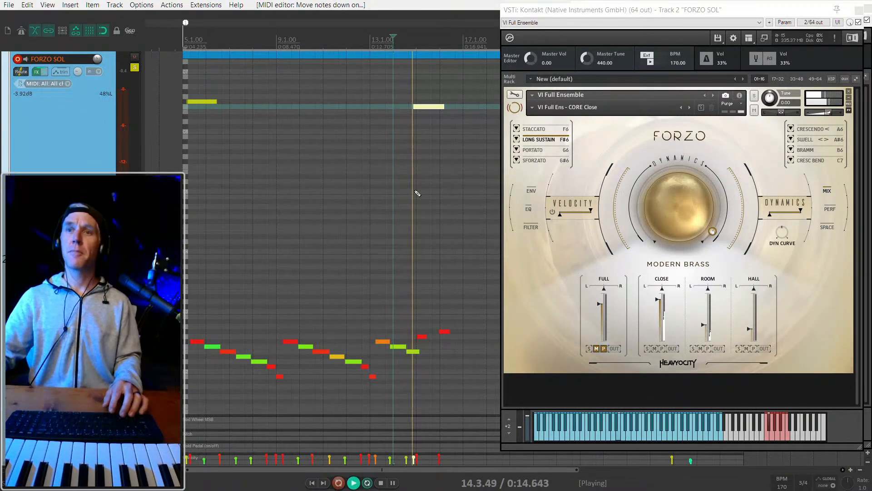
key("space")
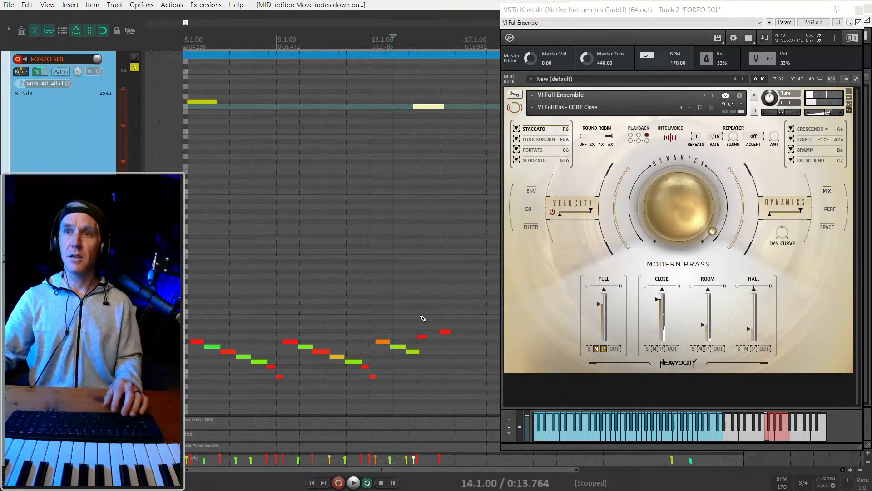
left_click(445, 332)
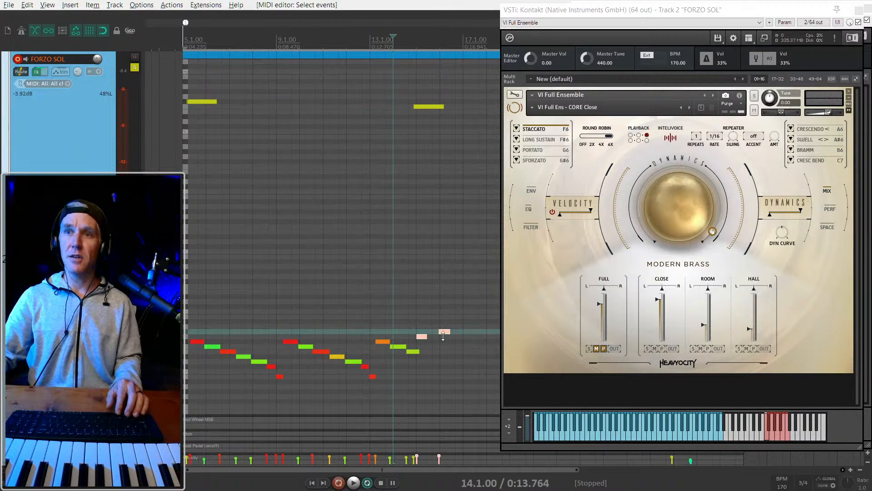
scroll(443, 341, "down", 2)
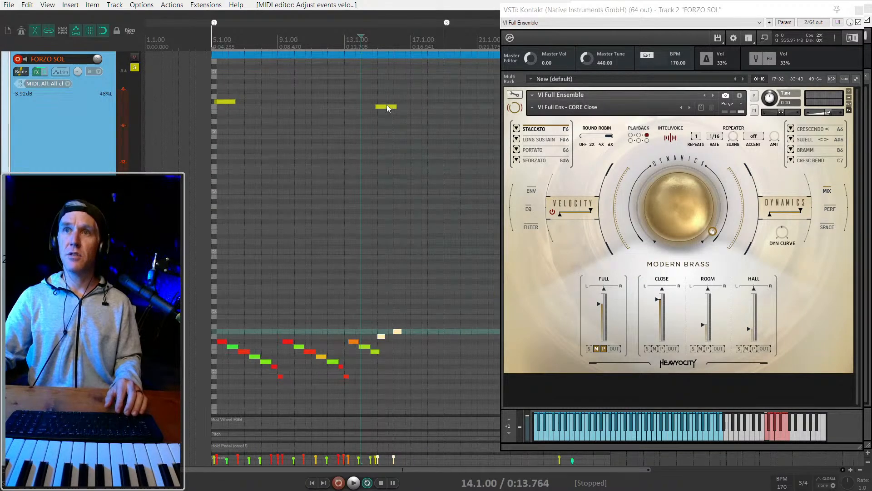
Add a LONG SUSTAIN keyswitch note just before measure 17 and play back the articulation change from measure 14.
left_click(417, 101)
left_click_drag(418, 103, 420, 102)
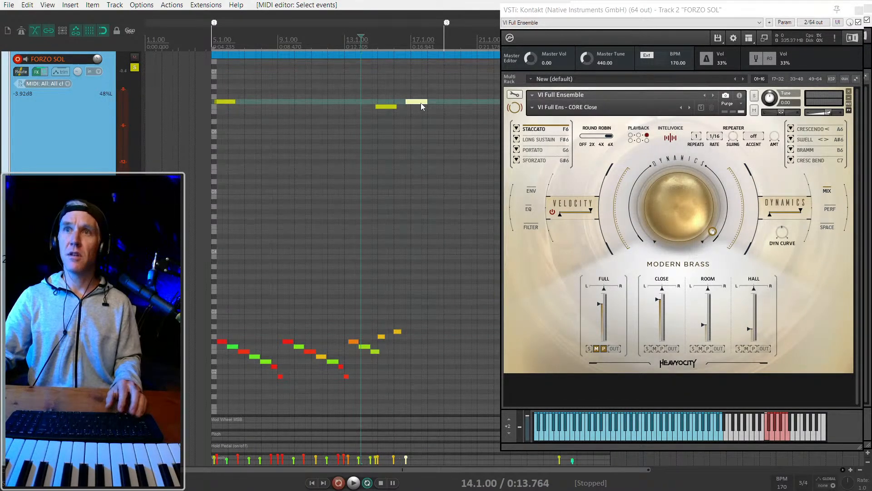
key("space")
scroll(409, 109, "right", 3)
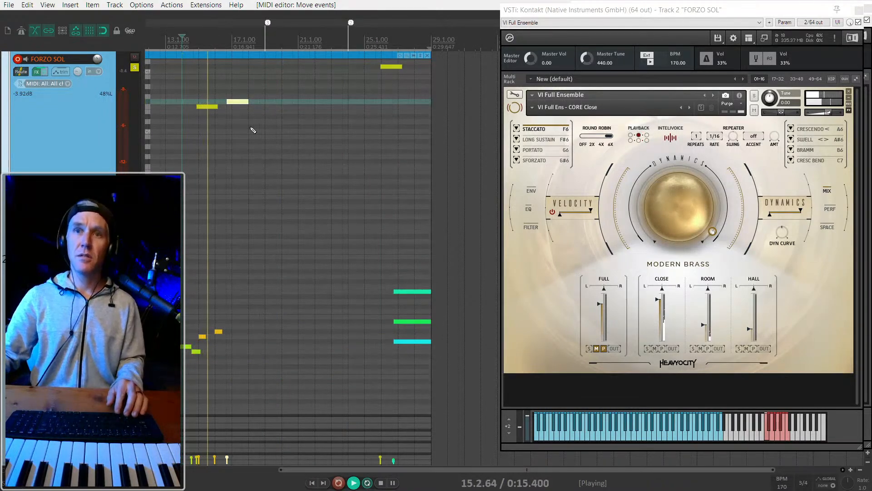
scroll(246, 129, "up", 1)
scroll(278, 155, "down", 1)
key("space")
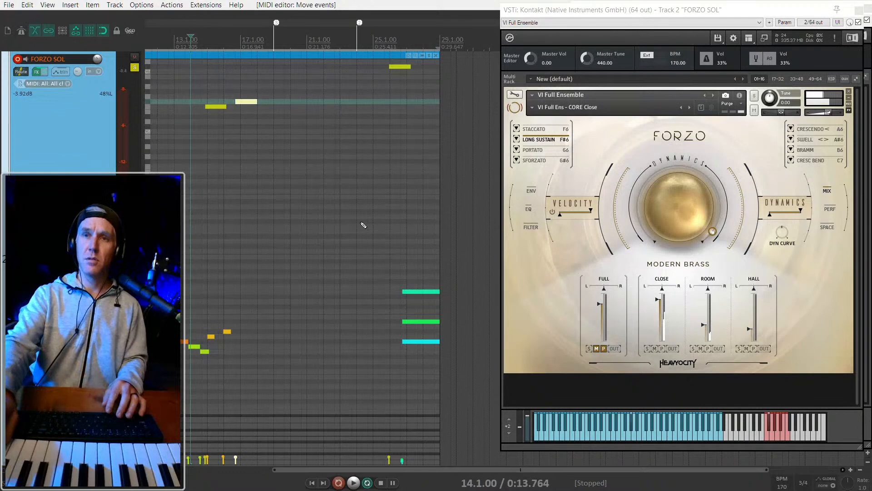
Record three descending sustained notes into the brass line after measure 17, starting playback from measure 14.
key("space")
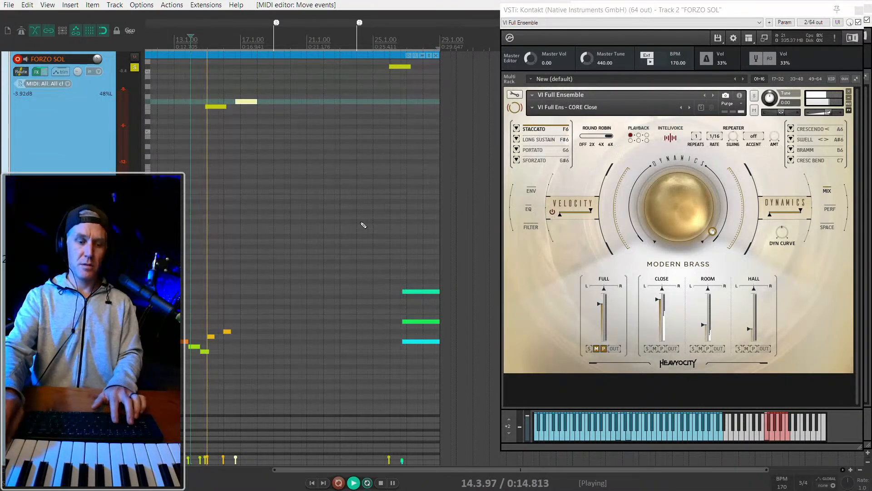
key("ctrl+r")
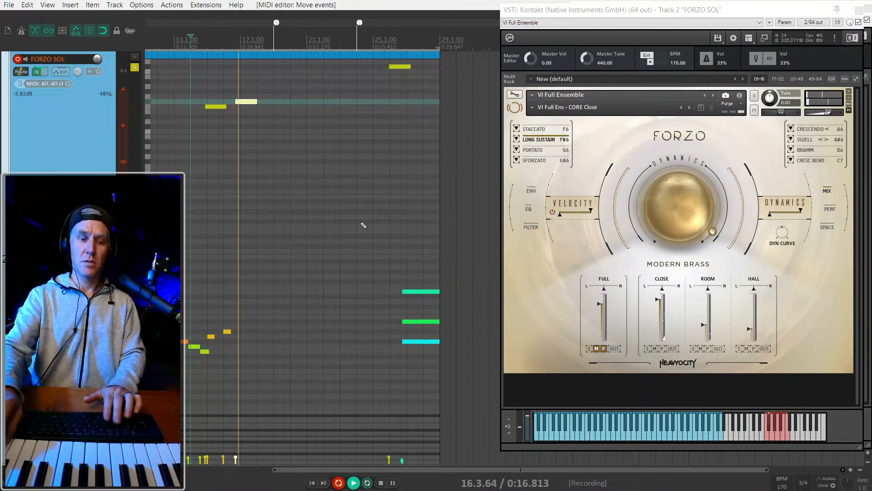
key("space")
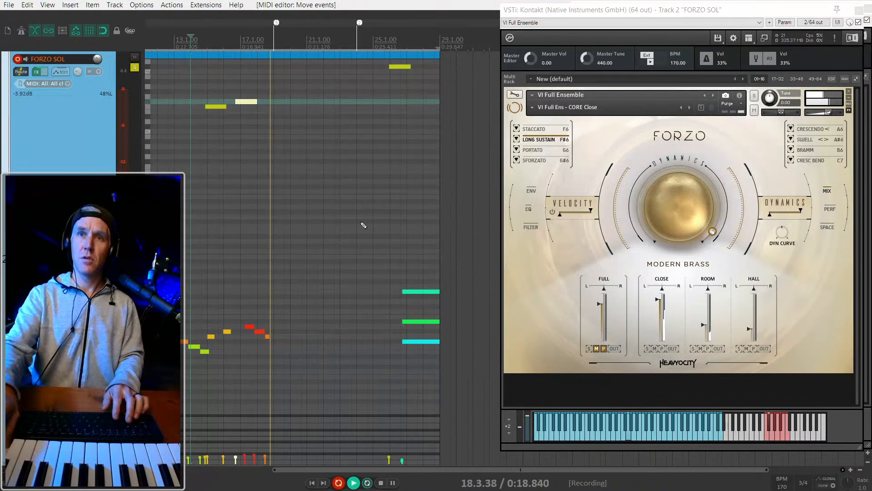
Unsolo the FORZO SOL track and play back the newly recorded notes in measures 17 and 18.
left_click(136, 70)
scroll(281, 159, "down", 2)
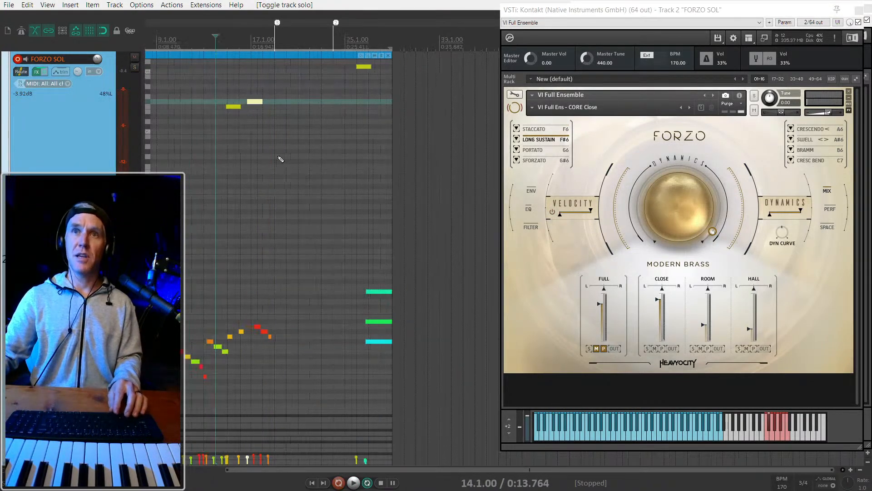
scroll(238, 194, "up", 2)
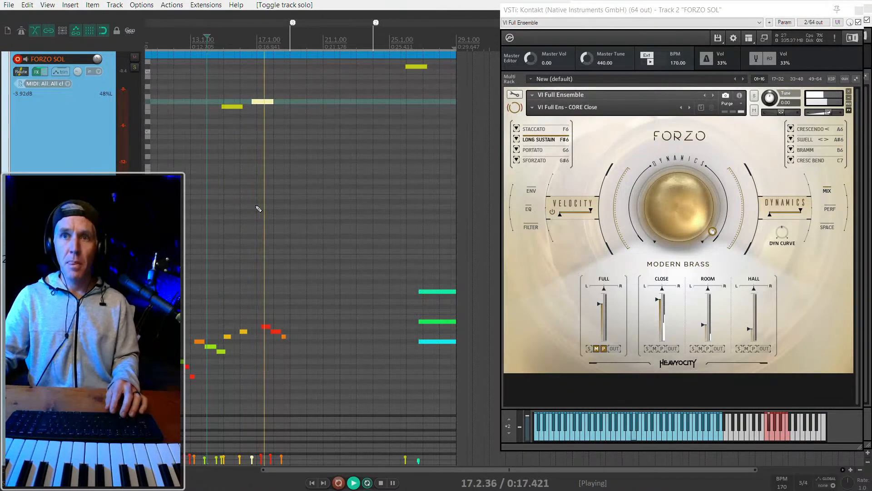
scroll(259, 223, "up", 2)
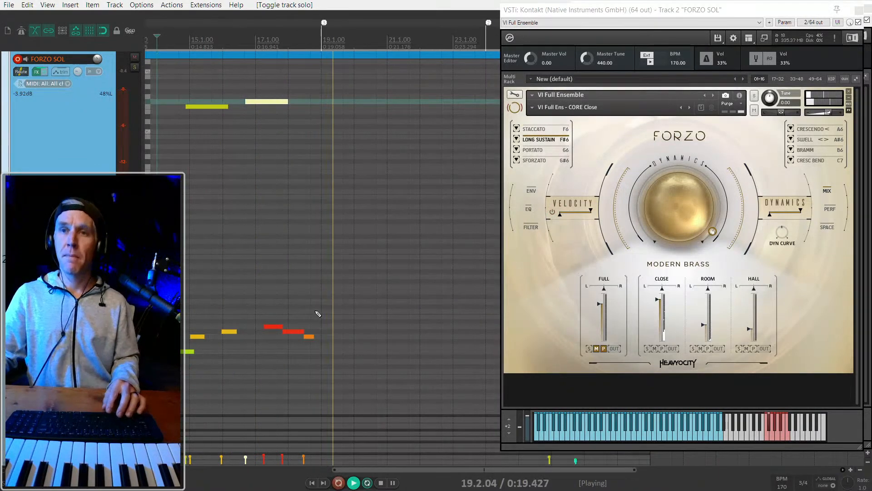
left_click(267, 305)
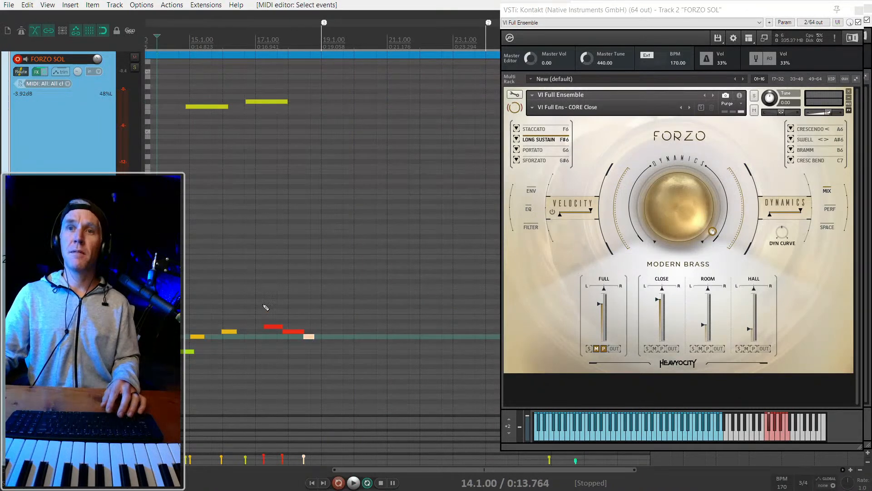
key("space")
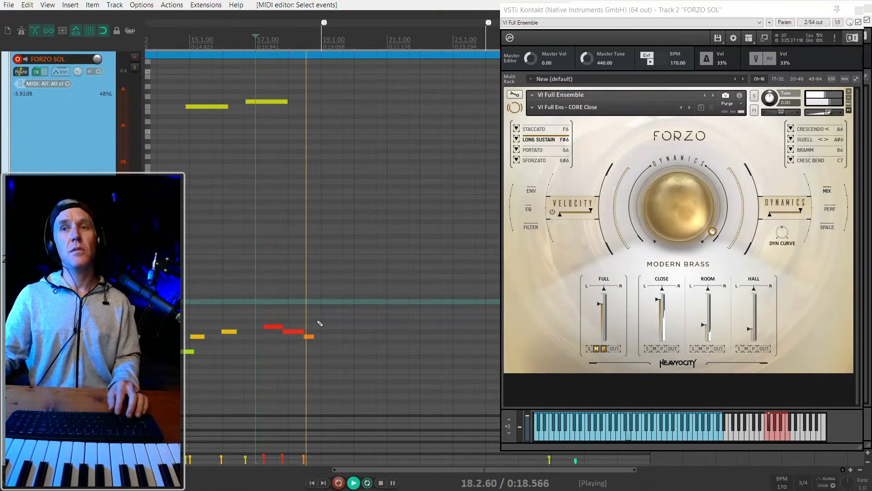
Delete the three newly recorded notes in measures 17 and 18.
left_click(294, 332)
left_click_drag(294, 332, 322, 356)
key("space")
scroll(339, 339, "down", 2)
key("Delete")
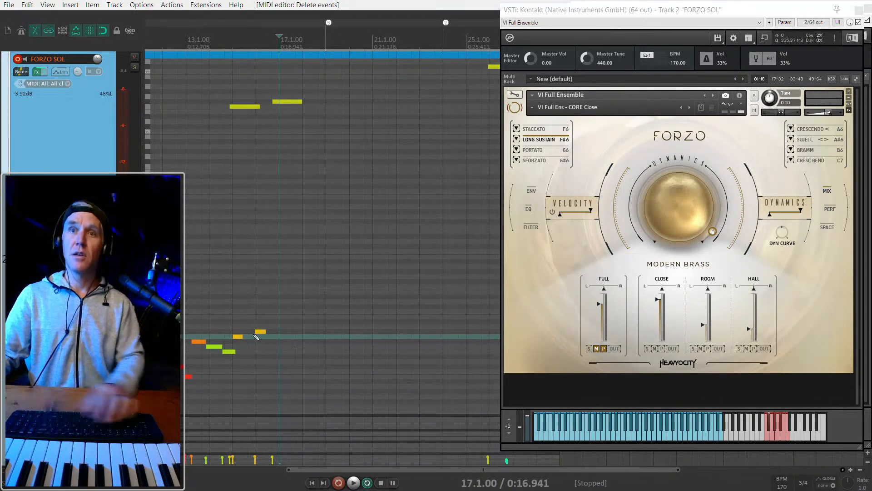
Copy the five-note phrase and keyswitches from measures 13–16 to measure 17, and transpose only the copied melody notes up one semitone.
left_click_drag(195, 114, 356, 355)
left_click_drag(198, 345, 291, 345)
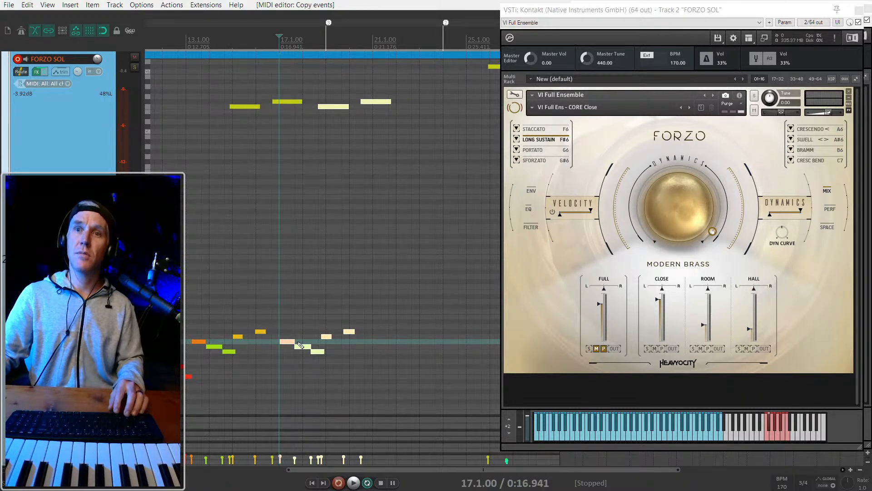
left_click(358, 356)
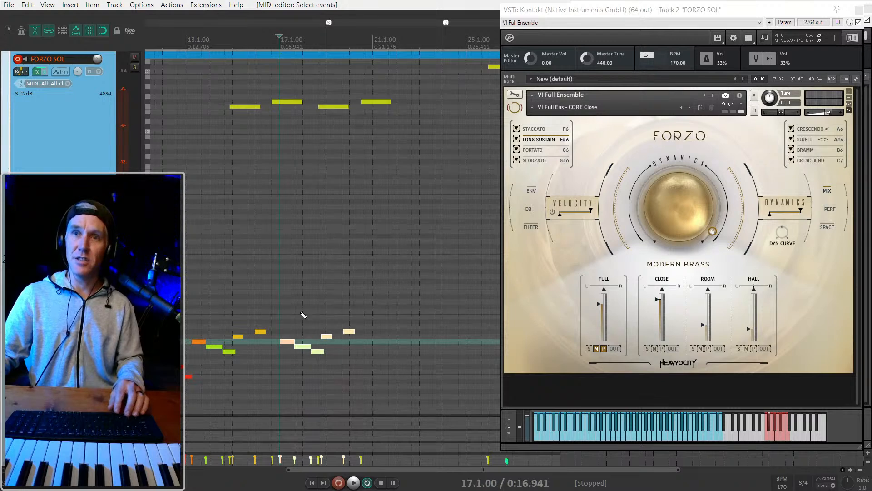
key("Up")
key("Up")
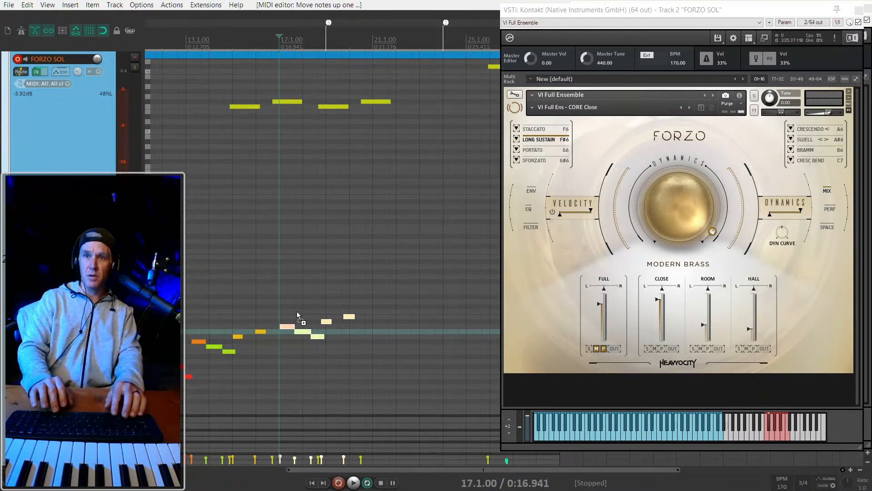
key("Down")
key("Down")
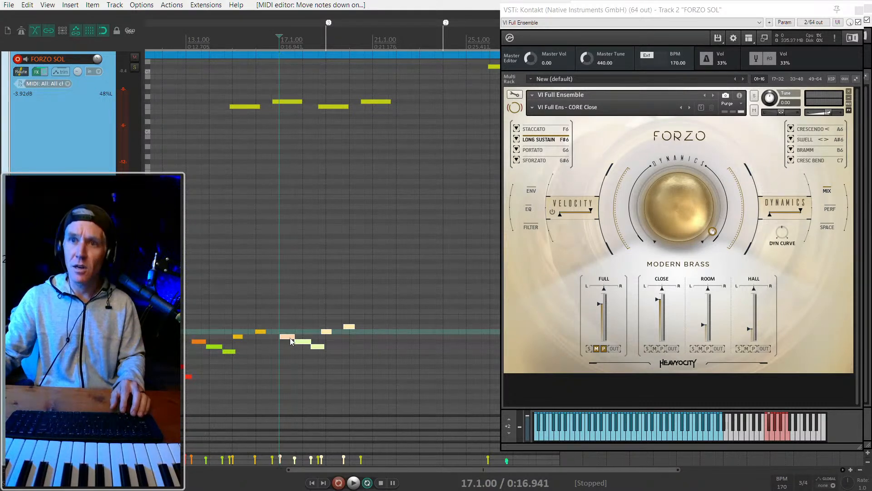
Play back from just before measure 13, and transpose the three sustained notes in measures 17–18 up two semitones.
left_click(185, 321)
key("space")
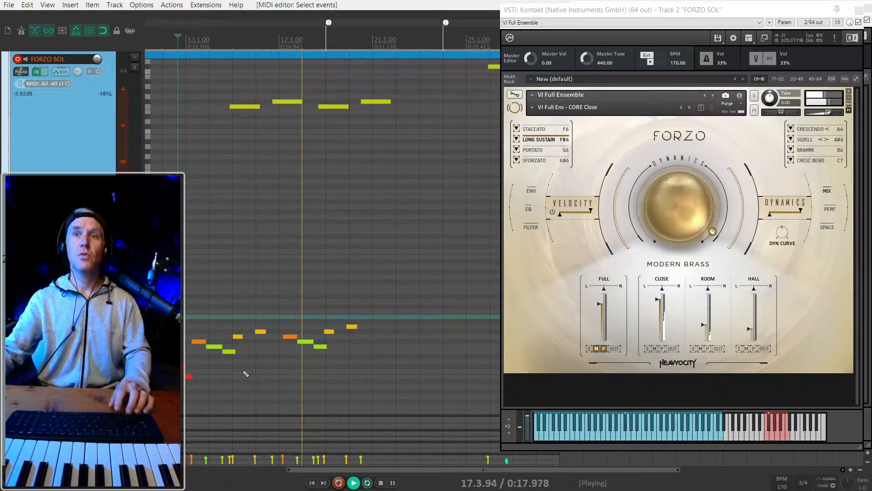
scroll(282, 377, "up", 2)
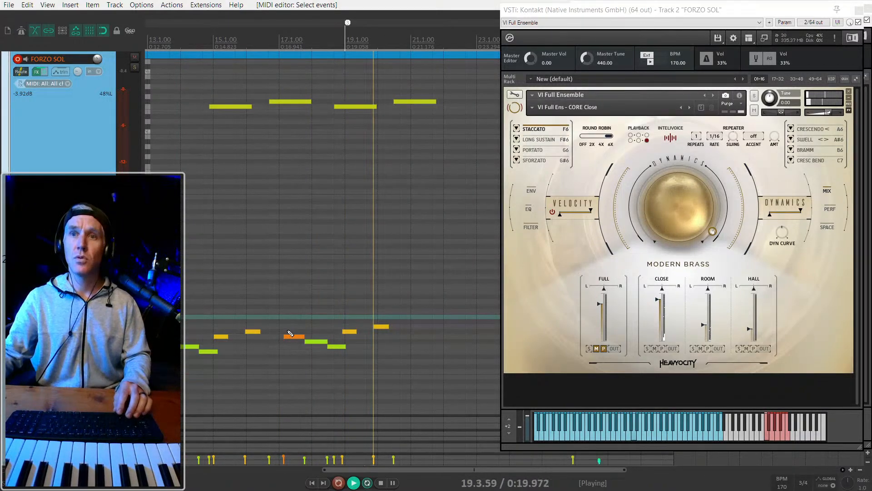
scroll(290, 333, "down", 2)
key("space")
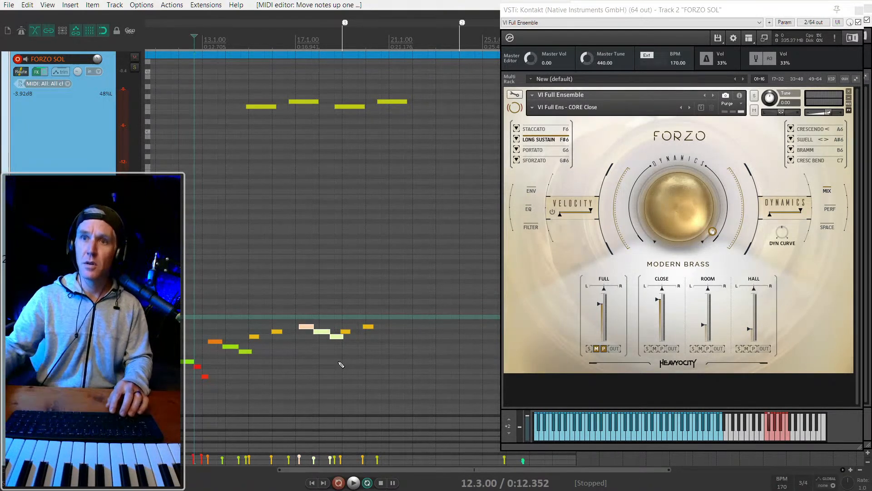
Transpose the two notes around measures 19 and 20 up one semitone while the phrase plays.
left_click_drag(363, 327, 384, 333)
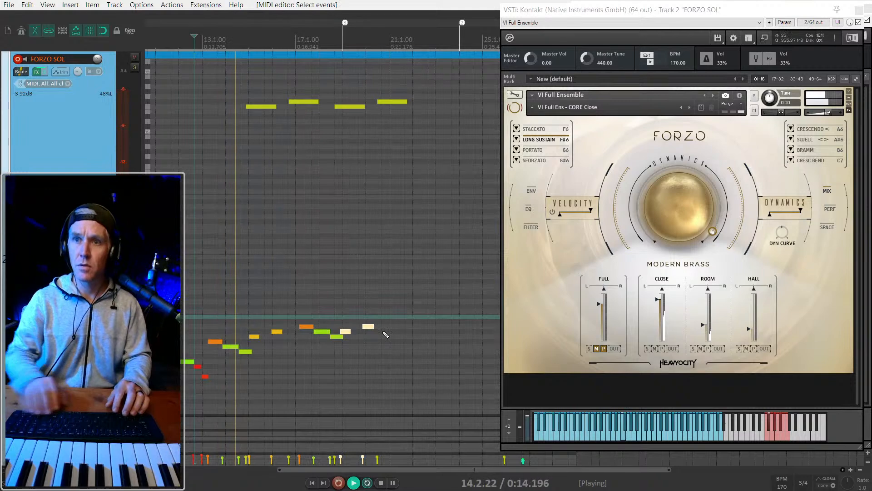
key("Up")
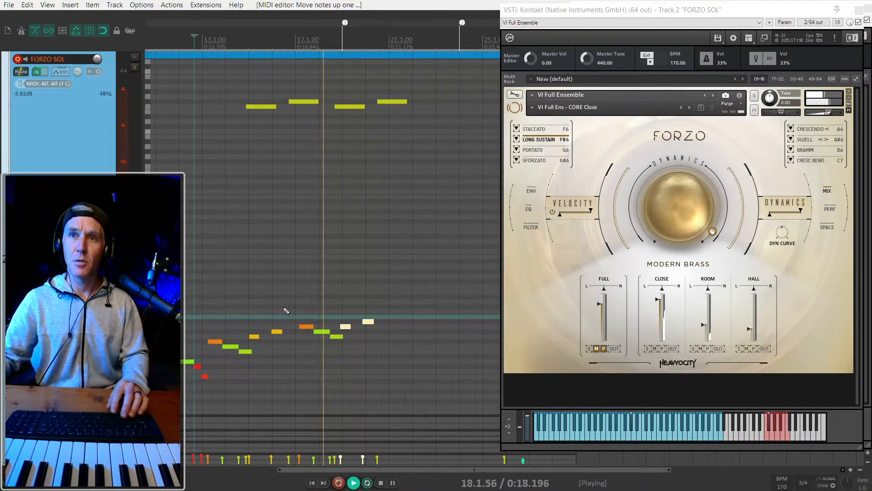
scroll(284, 311, "up", 3)
key("space")
Try moving the three sustained notes in measures 17–18 to start exactly on measure 17, and audition them.
left_click_drag(320, 318, 384, 354)
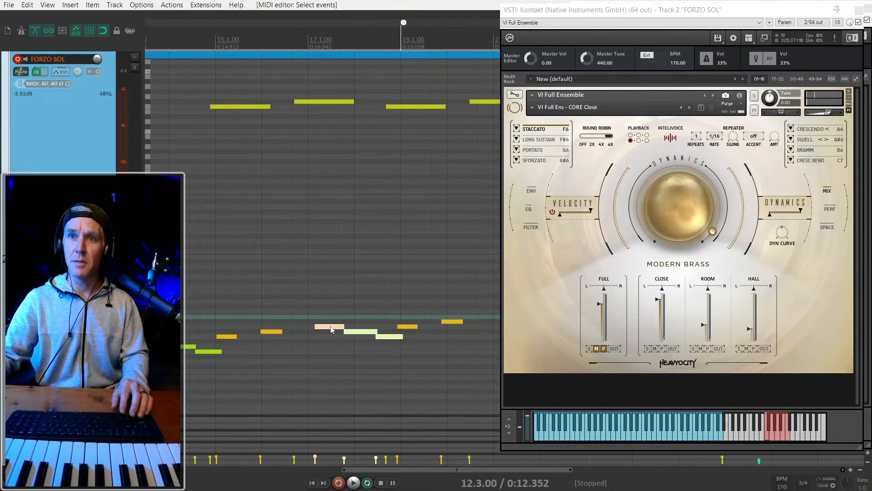
left_click_drag(339, 327, 334, 327)
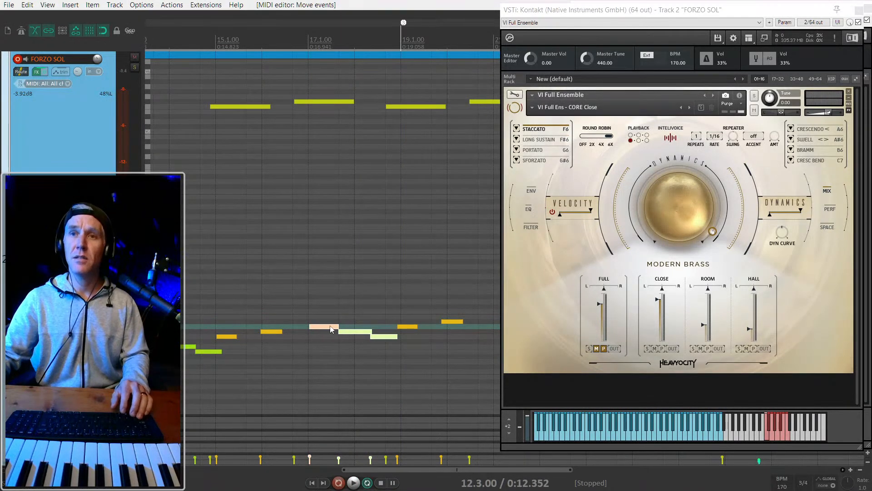
left_click(305, 282)
key("space")
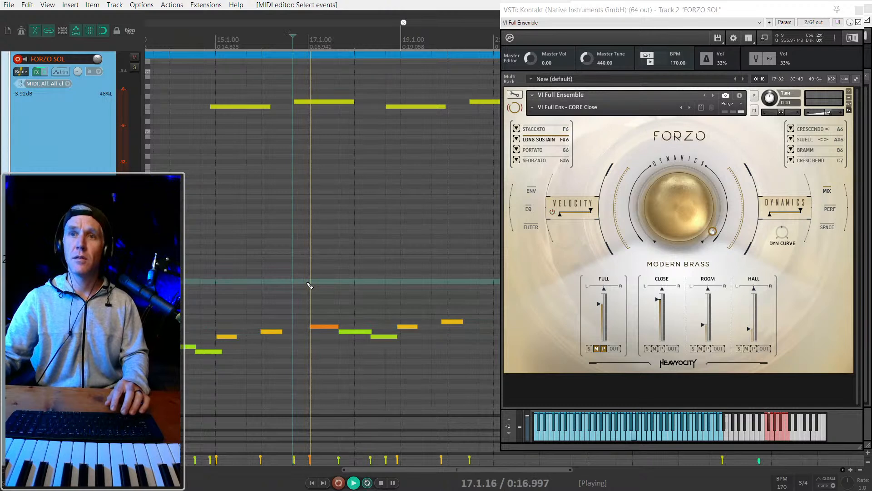
key("space")
Move the three sustained notes in measures 17–18 later so the first one starts on beat 2 of measure 17.
key("space")
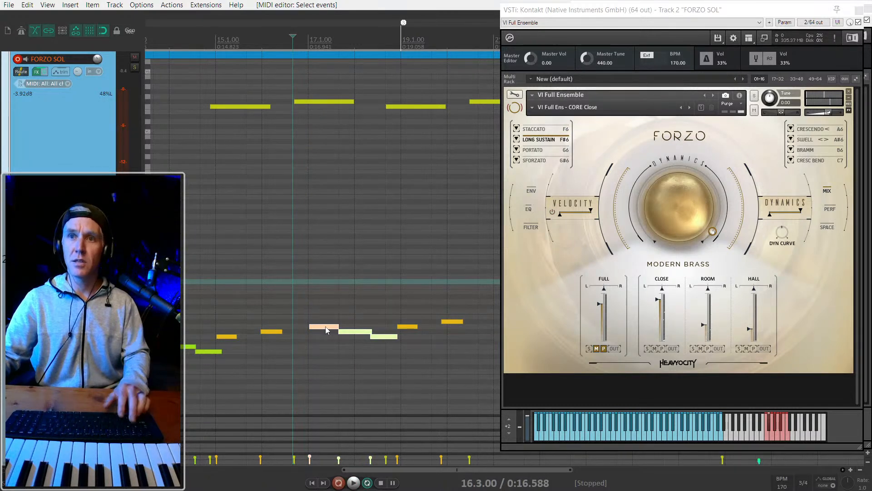
key("space")
left_click_drag(325, 328, 341, 328)
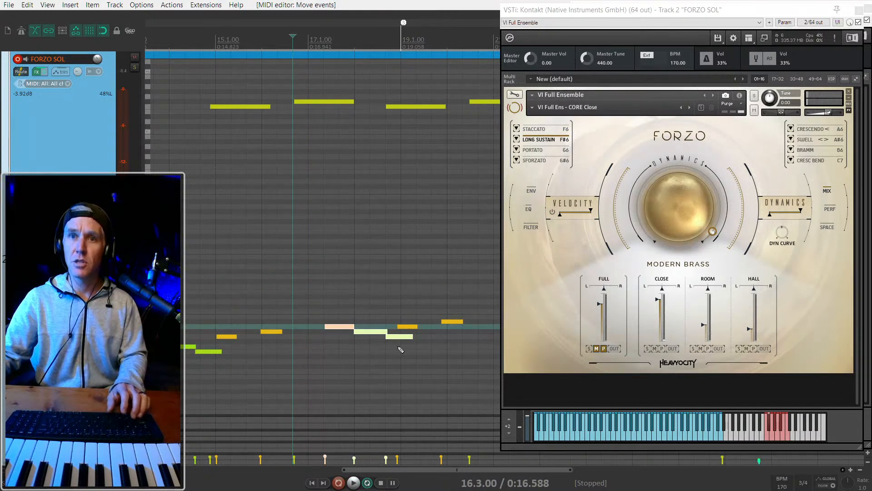
Move the three sustained notes in measures 13–14 to start on beat 2 of measure 13, and play back from measure 13.
scroll(399, 351, "down", 2)
left_click_drag(239, 356, 262, 362)
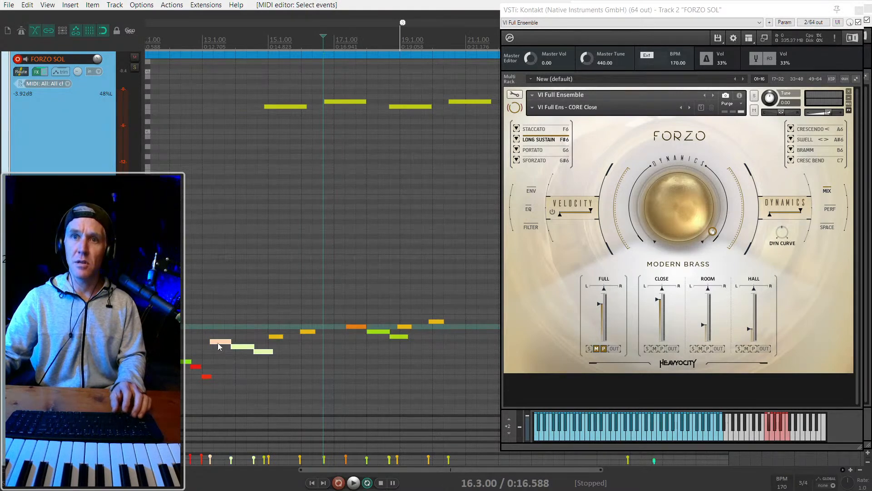
left_click_drag(218, 342, 220, 343)
left_click(201, 335)
key("space")
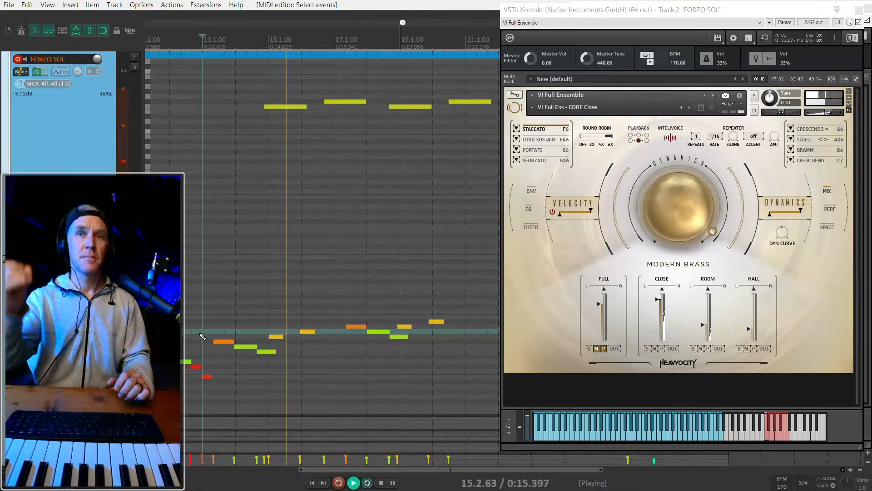
Shorten the third sustained note of both phrases, in measures 14 and 18, to end where the following note begins.
scroll(268, 368, "up", 2)
key("space")
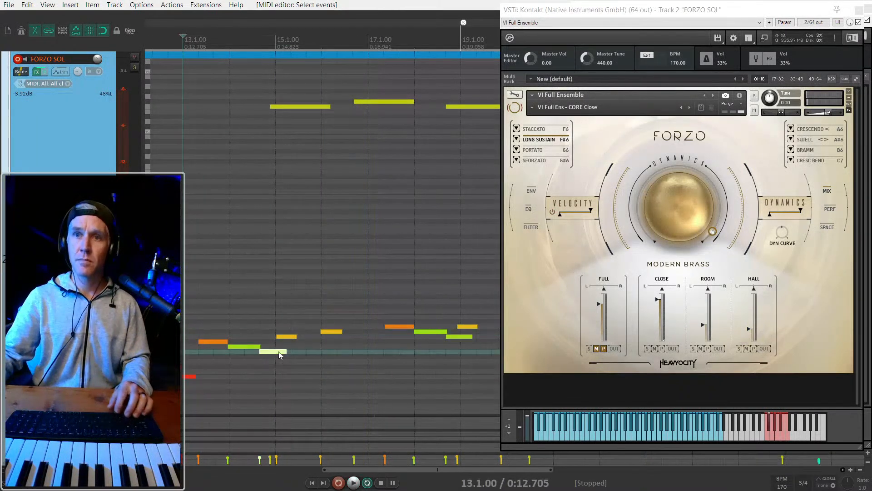
scroll(278, 352, "down", 2)
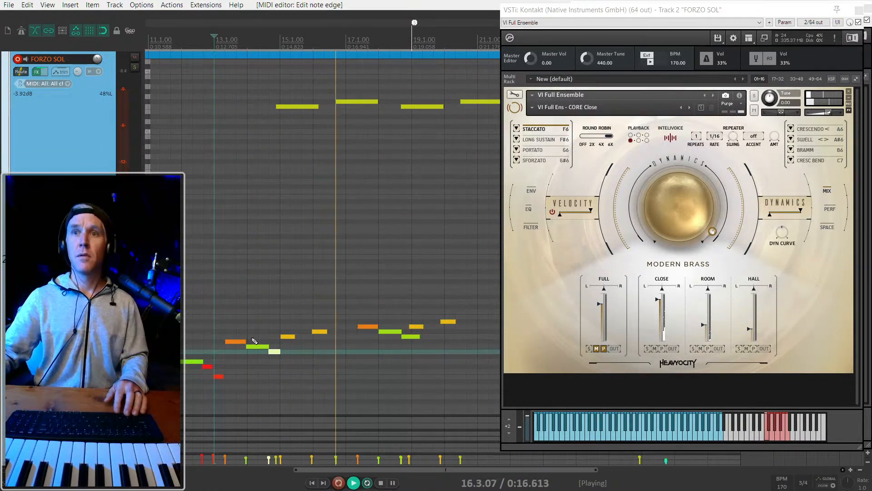
scroll(347, 358, "up", 2)
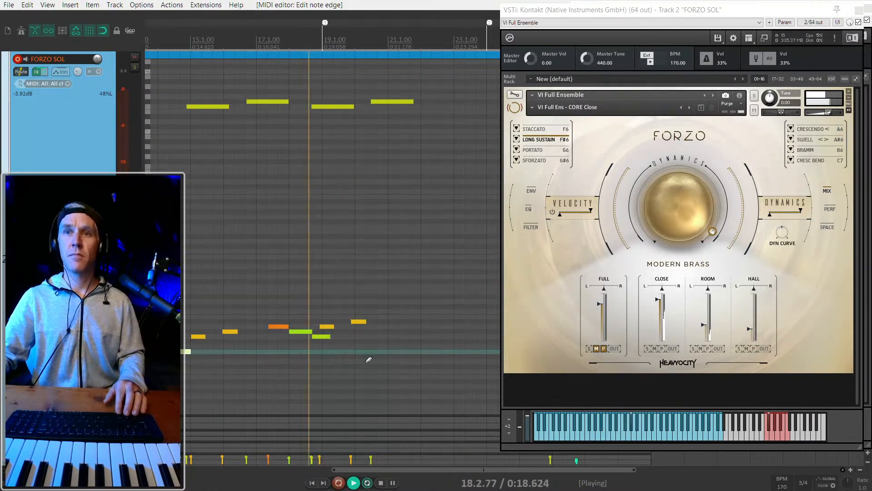
left_click_drag(344, 336, 317, 336)
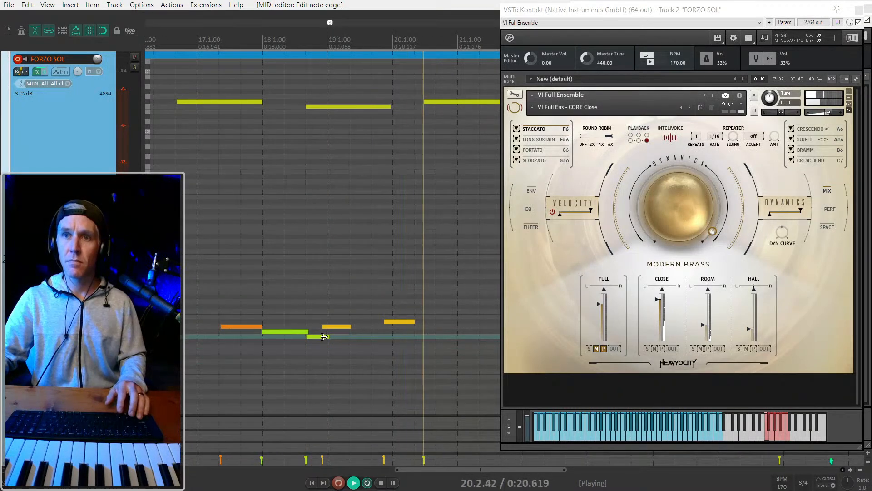
Play back from the end of measure 18, and move the last melody note to the start of measure 20.
left_click(306, 301)
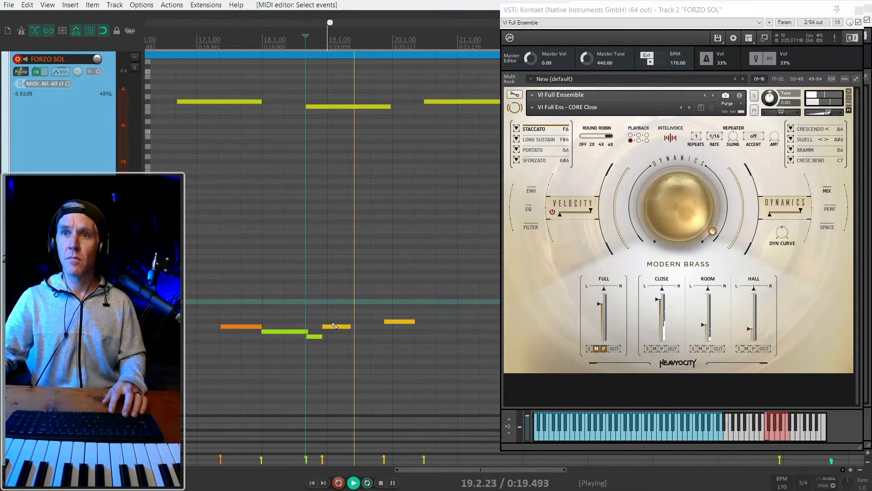
scroll(399, 323, "down", 1)
left_click(404, 322)
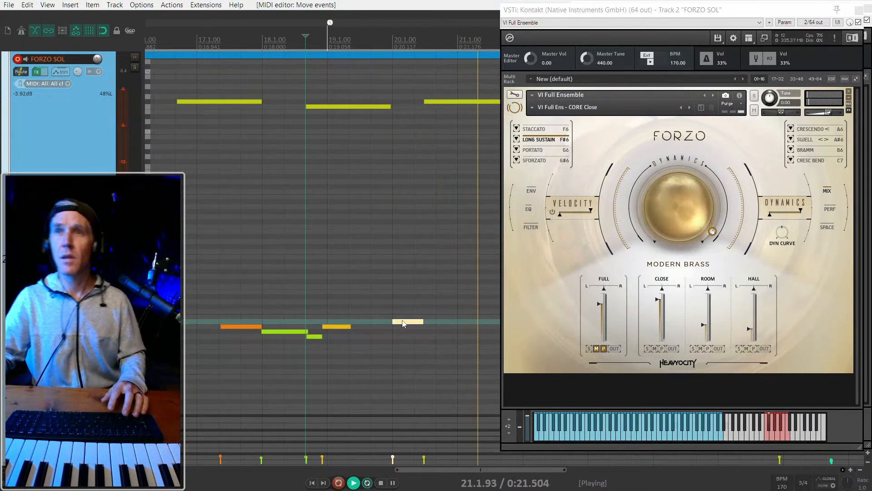
key("space")
left_click_drag(252, 271, 267, 271)
key("space")
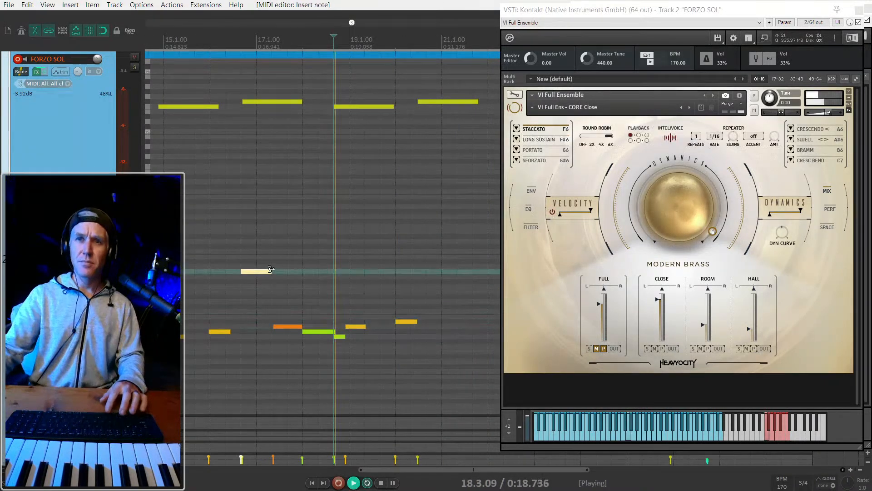
key("ctrl+z")
Play back the adjusted phrase from measure 17.
left_click(259, 269)
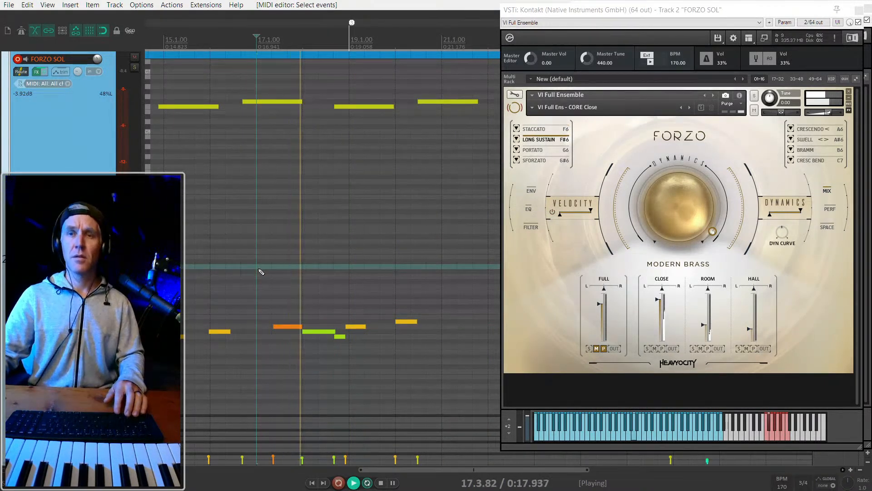
scroll(341, 335, "up", 3)
key("space")
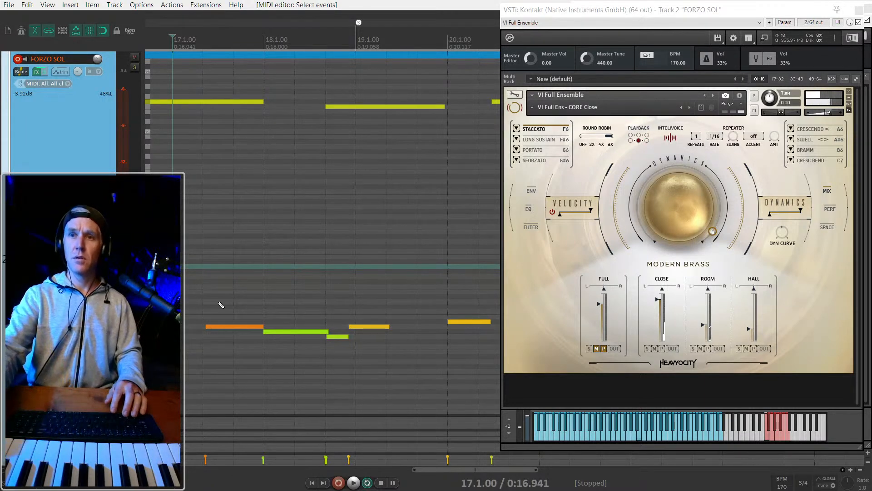
Transpose the last two melody notes, around measures 19 and 20, up one semitone and audition them from measure 17.
scroll(373, 300, "down", 3)
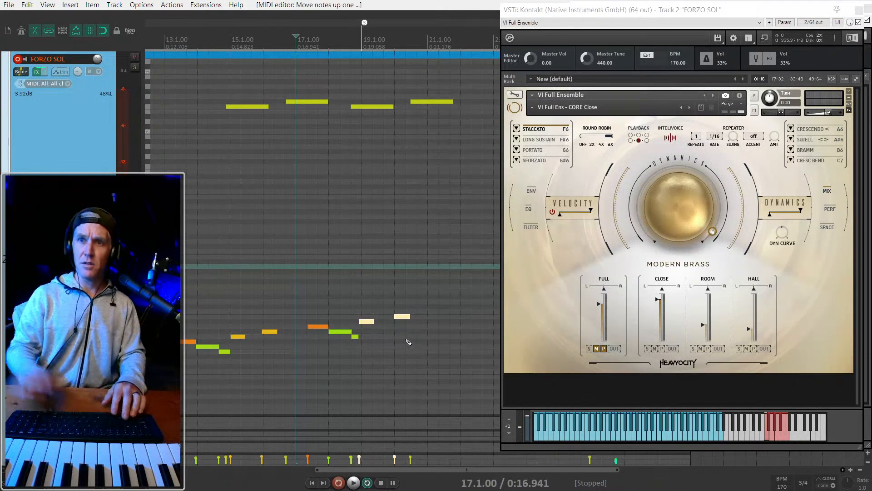
key("space")
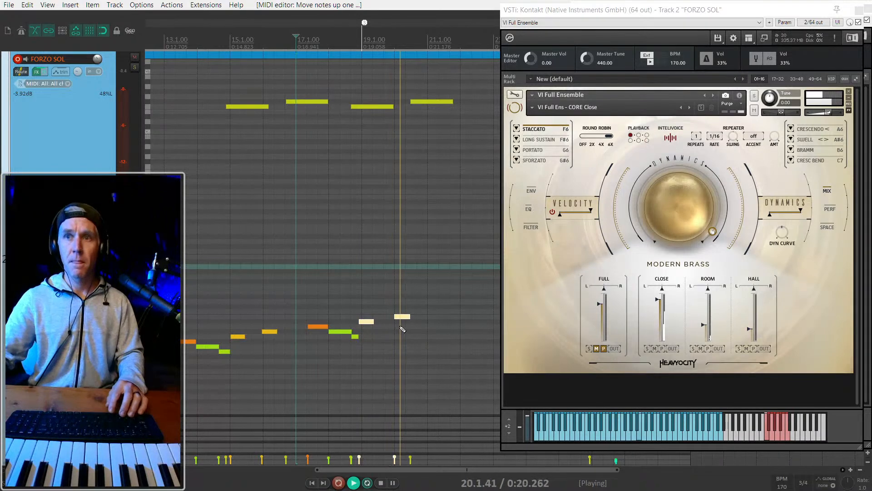
key("space")
left_click_drag(388, 334, 386, 346)
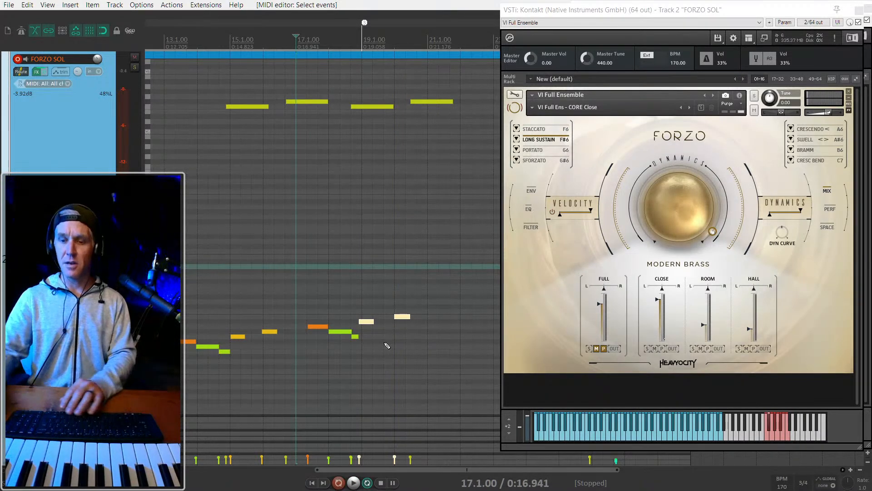
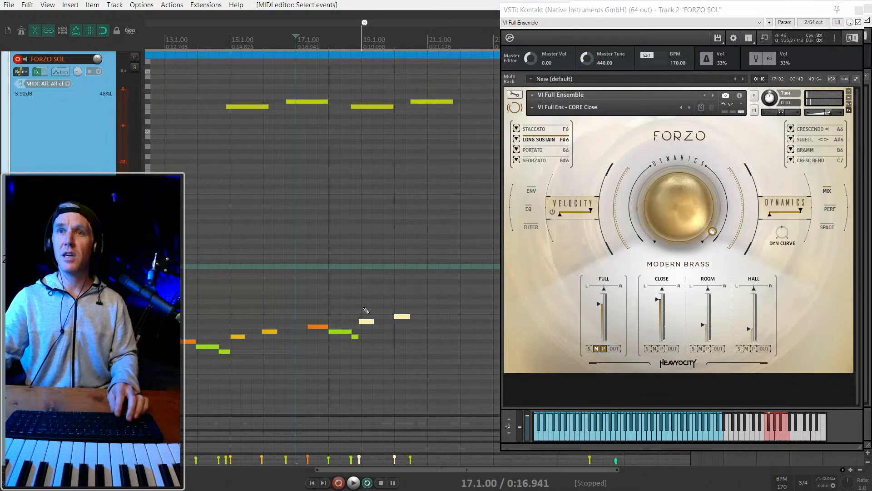
key("space")
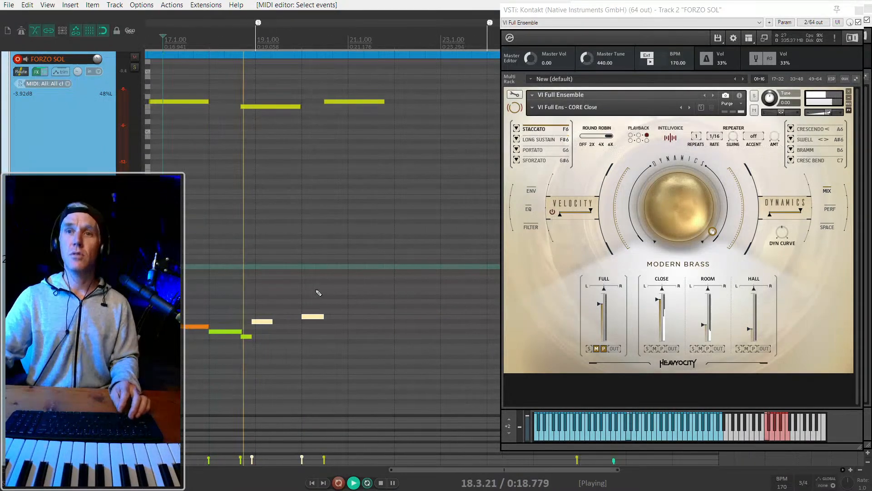
key("space")
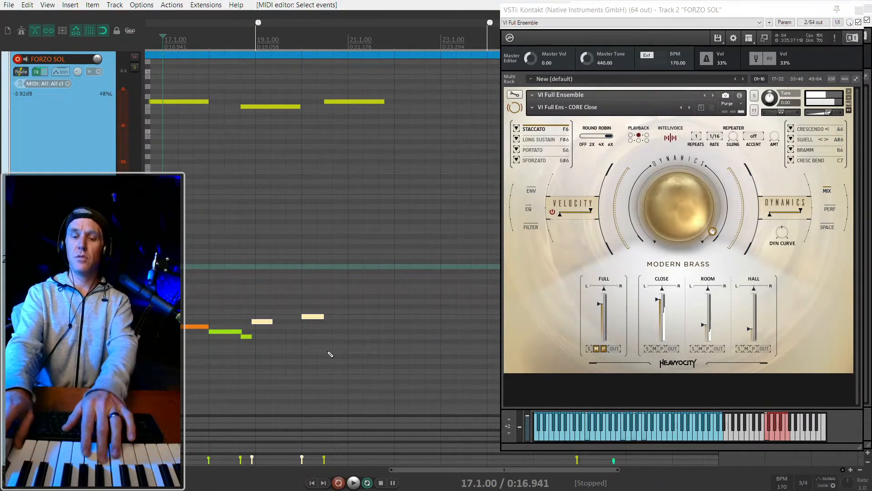
Transpose the last two melody notes, around measures 19 and 20, down five semitones.
scroll(338, 350, "down", 2)
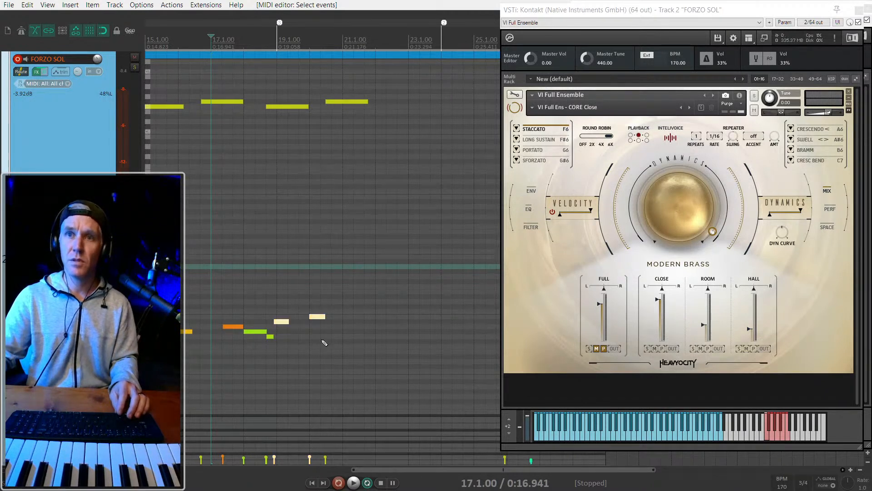
key("Down")
key("Down")
key("Down")
key("Down")
key("Down")
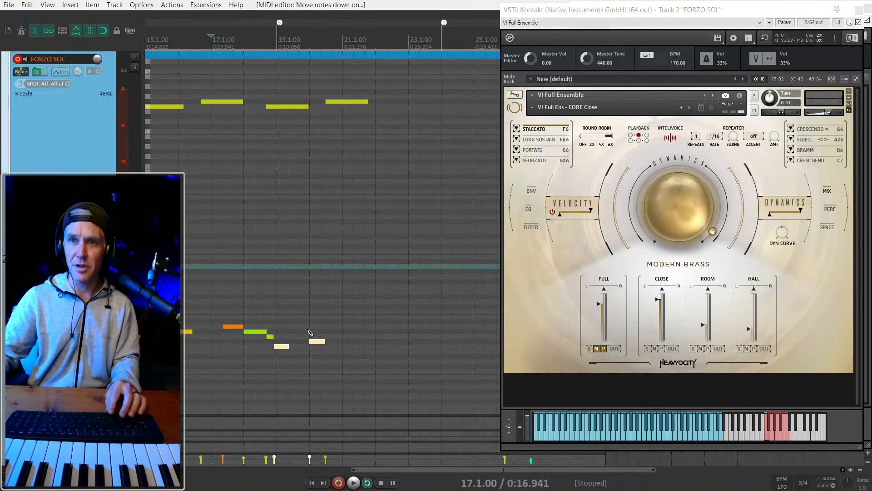
Play back repeatedly from just before measure 17 towards the ending chord to audition the phrase and the gap after it.
left_click(197, 298)
key("space")
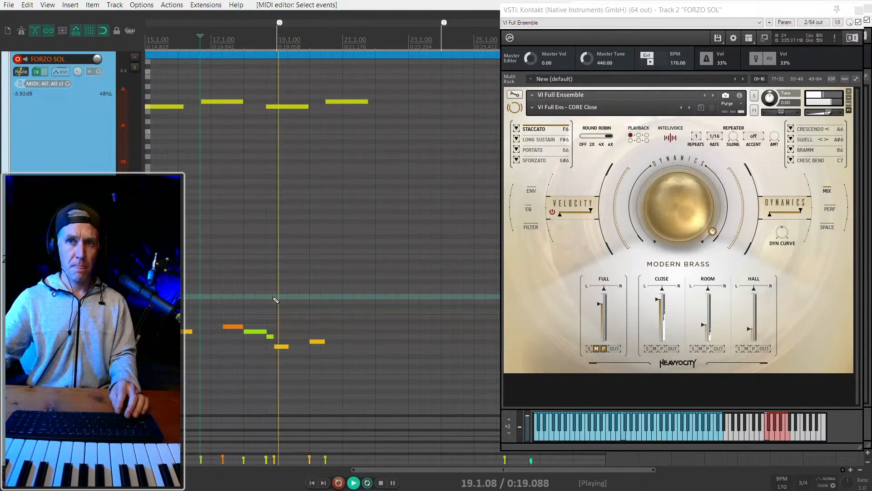
scroll(347, 341, "down", 2)
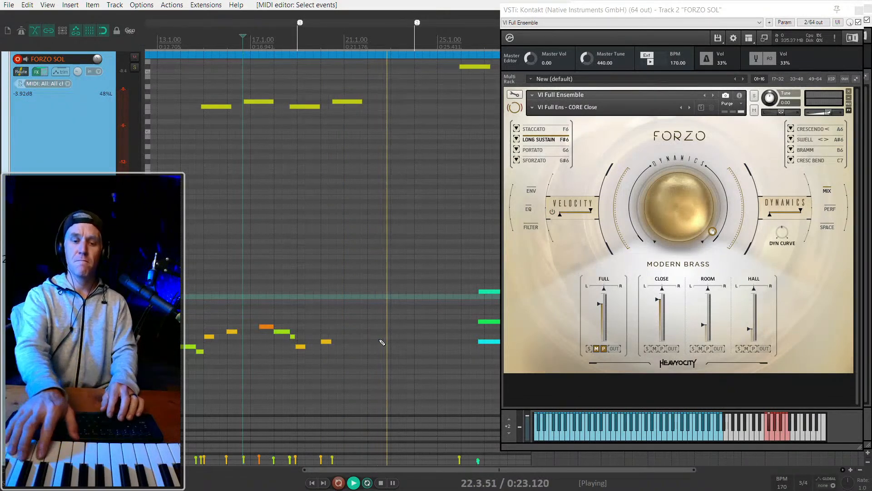
key("space")
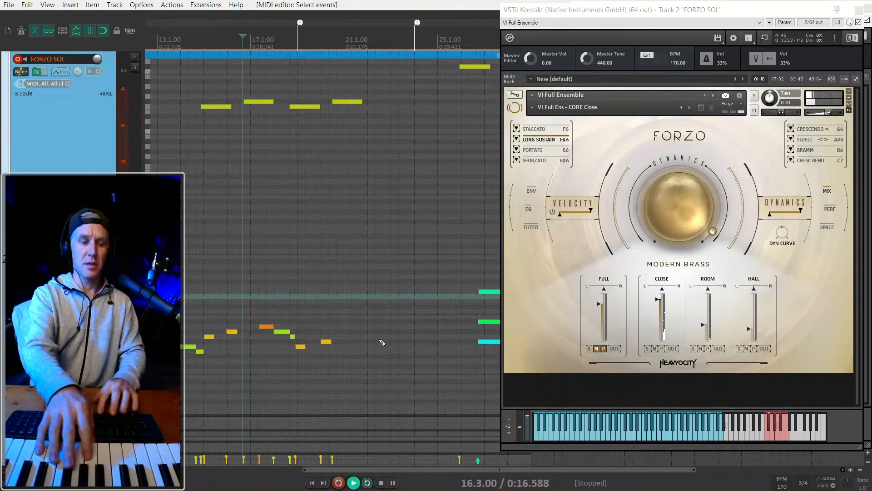
key("space")
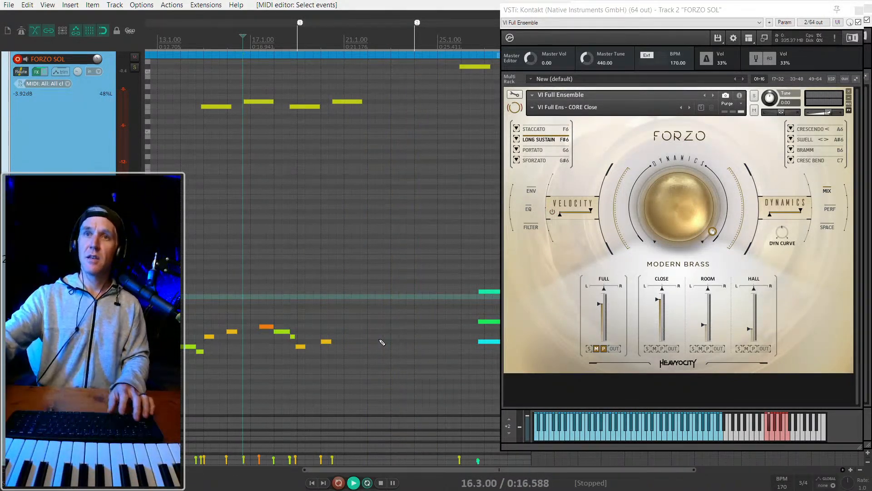
key("space")
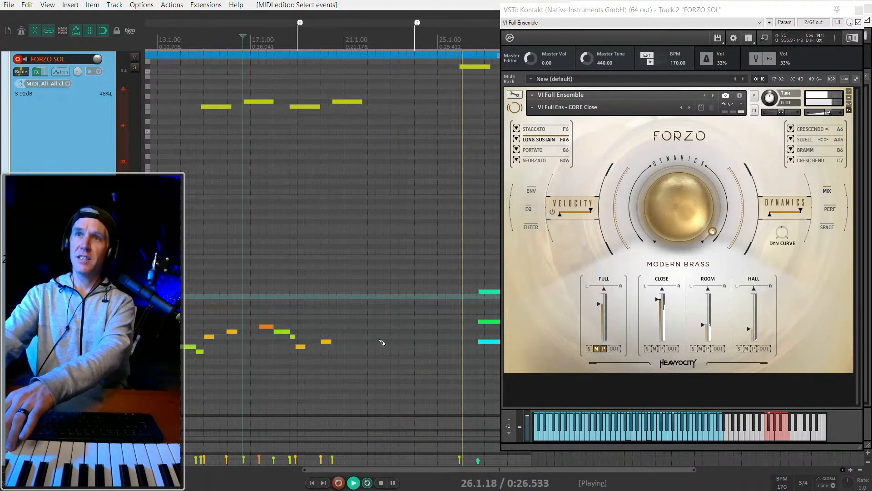
key("space")
key("space")
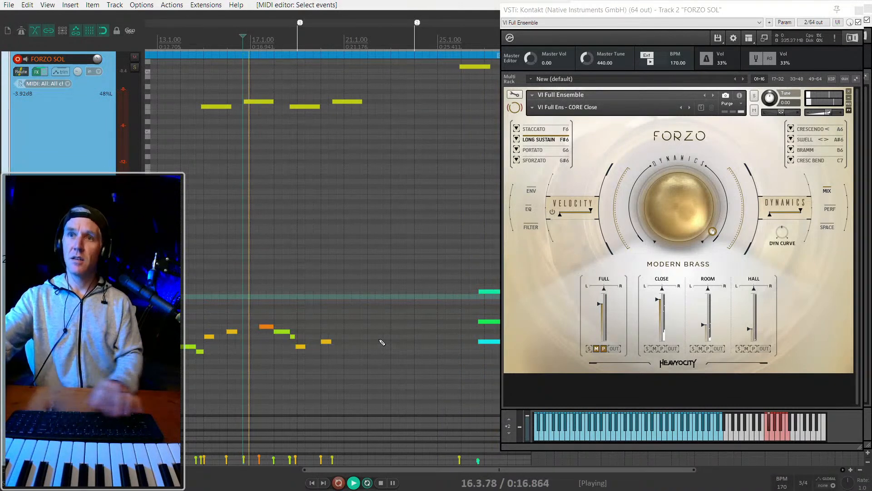
Try to record a held-chord passage after the low phrase, starting at measure 21.
key("space")
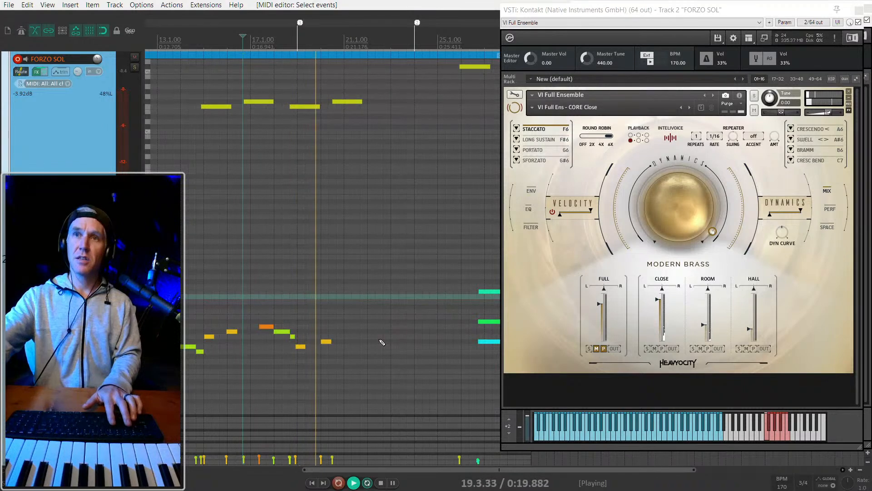
key("ctrl+r")
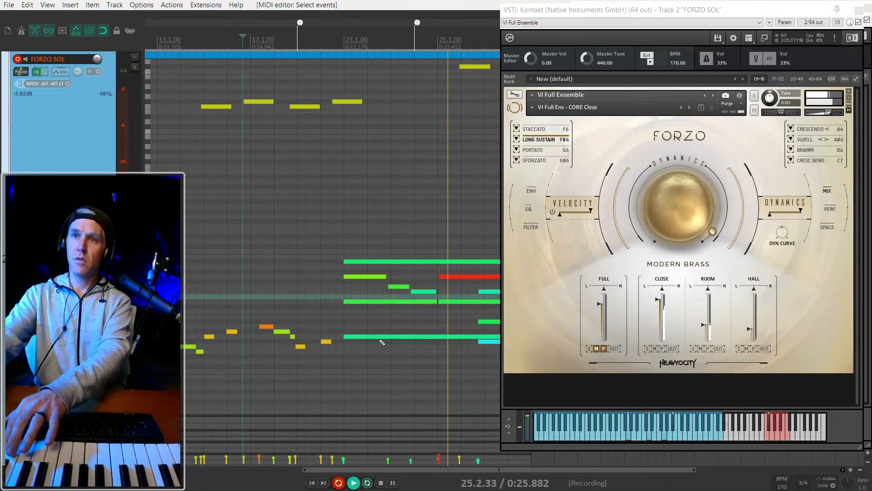
key("space")
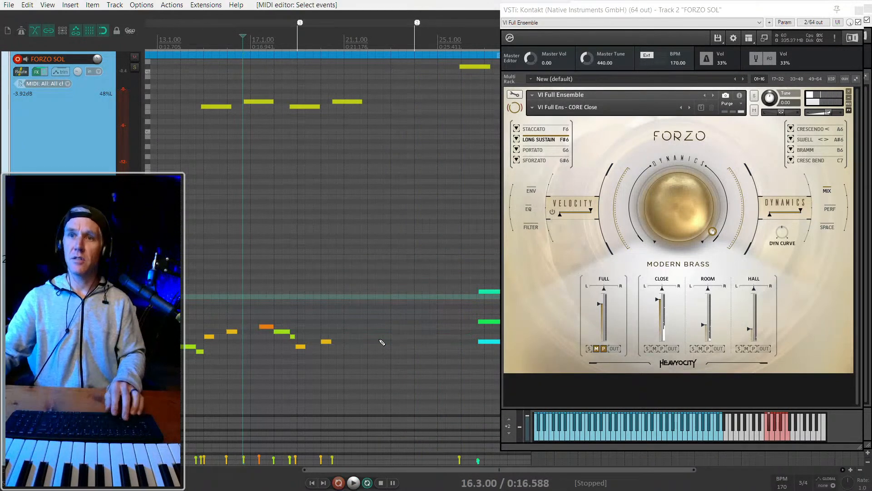
Record a sustained chord passage with a descending top line from measure 21, starting from measure 19, and play it back.
left_click(305, 315)
left_click(298, 314)
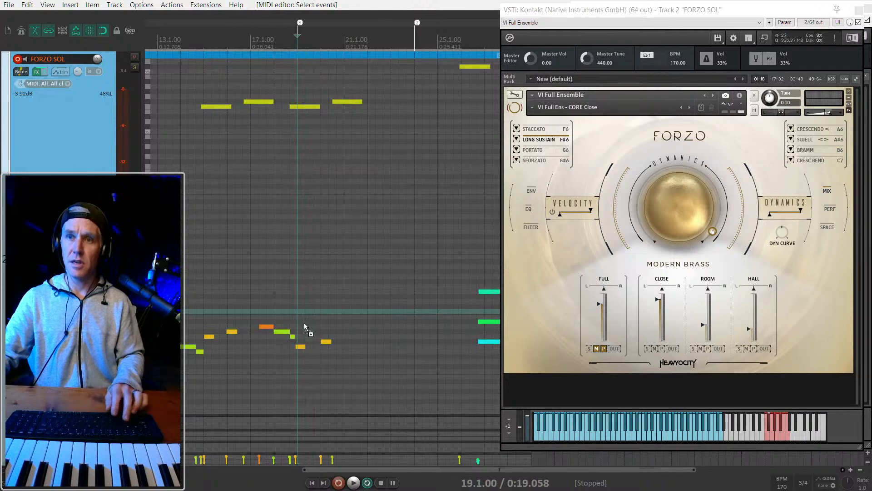
key("space")
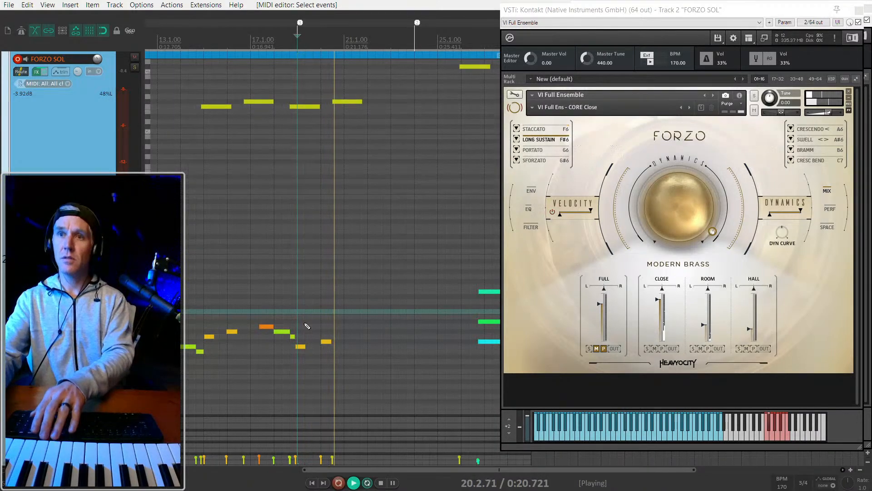
key("space")
key("space")
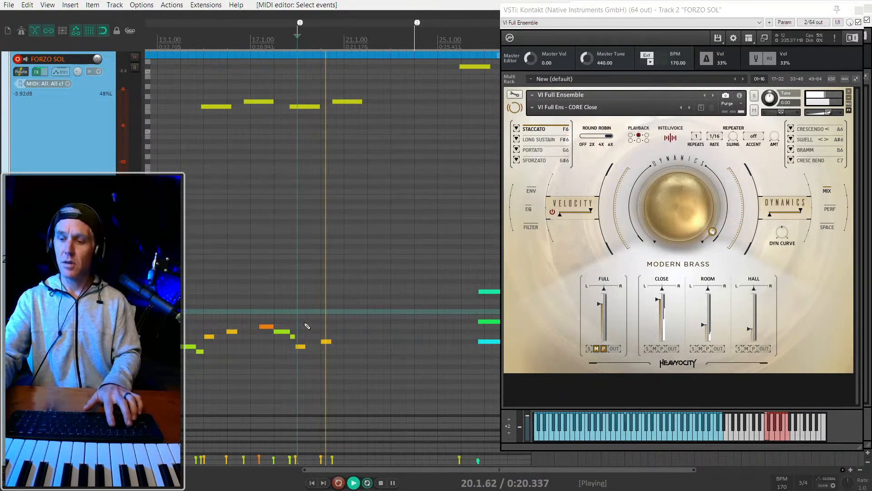
key("space")
key("ctrl+r")
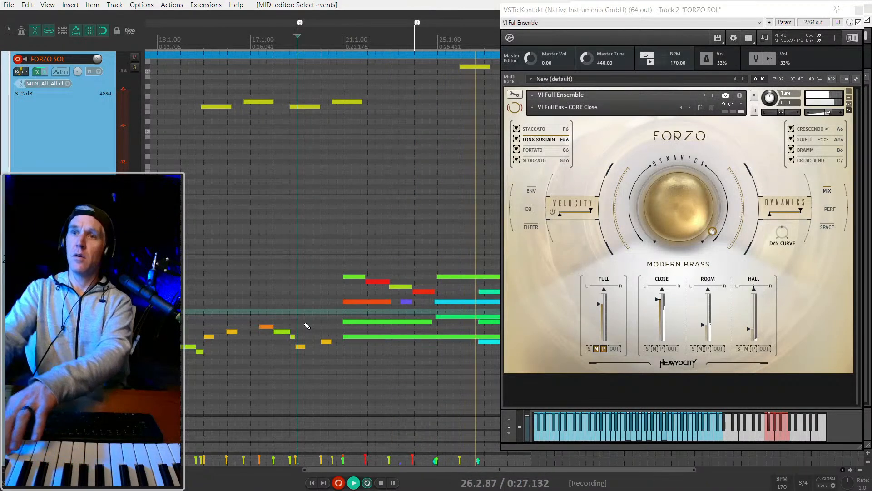
key("space")
key("space")
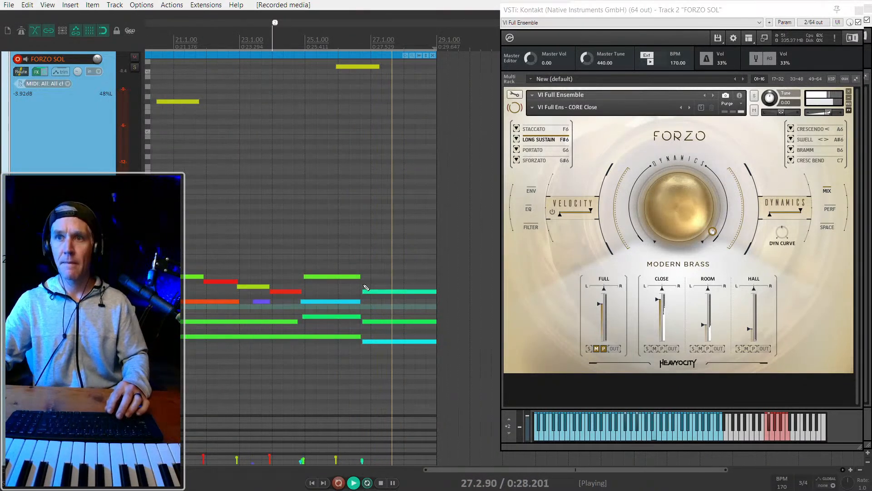
Delete the three newly recorded chord notes that start around measure 25.
left_click_drag(344, 277, 344, 325)
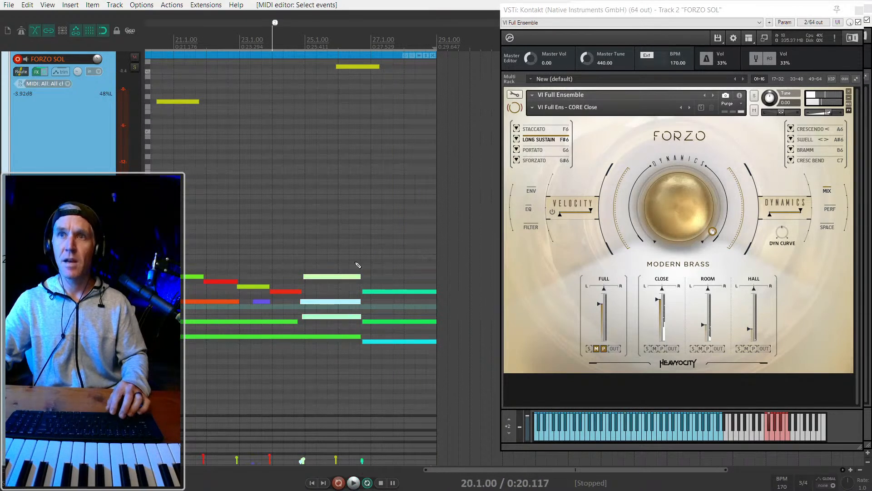
key("Delete")
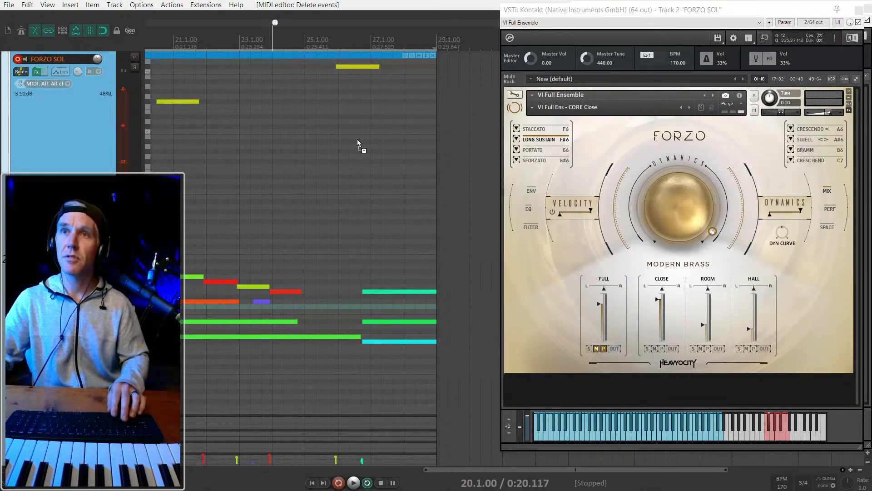
Transpose the high keyswitch note near measure 26 down one semitone and audition the passage.
left_click(356, 67)
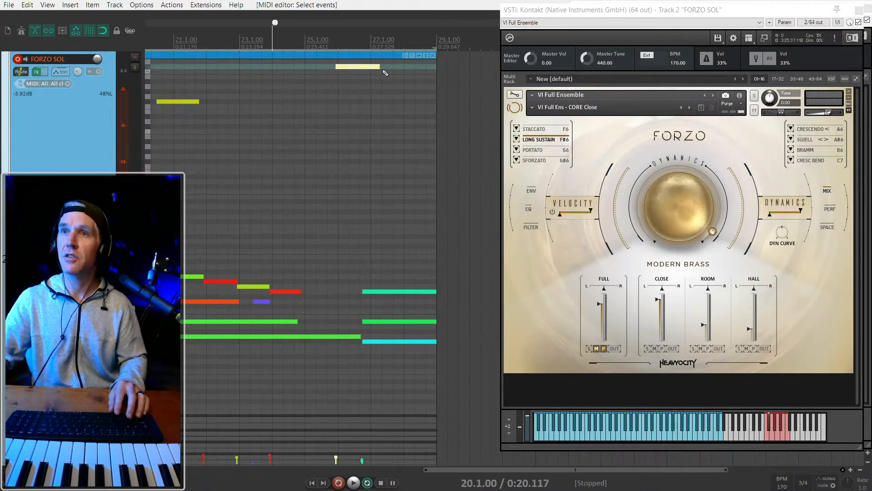
scroll(173, 134, "up", 2)
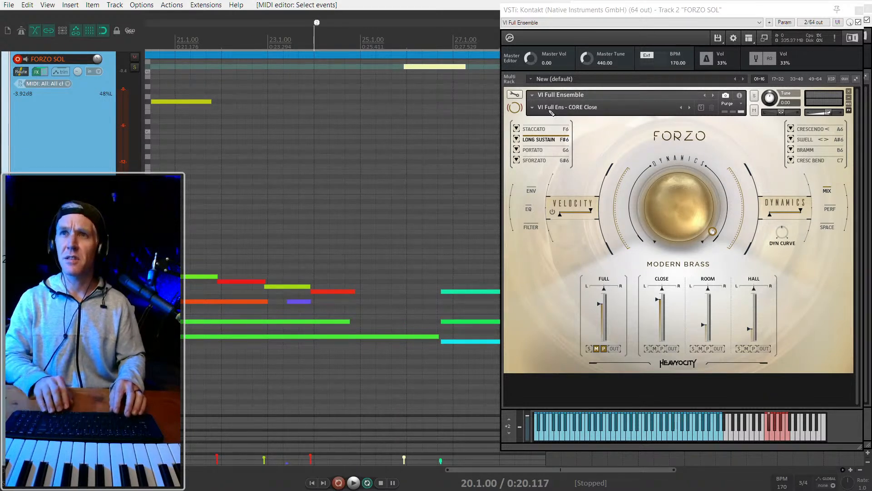
key("Down")
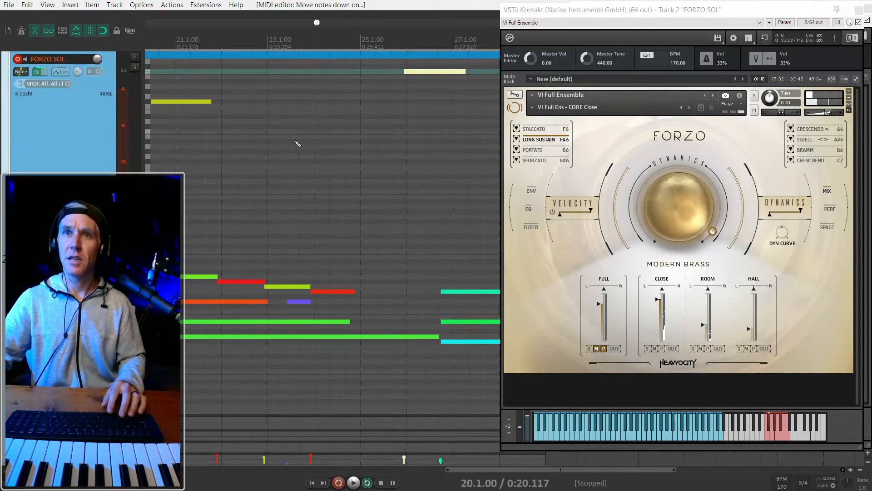
scroll(298, 144, "down", 2)
key("space")
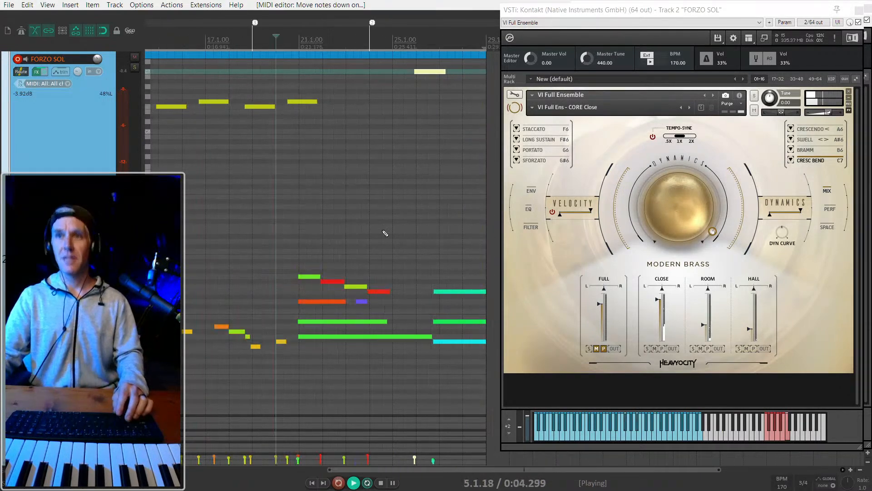
key("space")
Move the three-note ending chord slightly later so it starts at about measure 27.
scroll(423, 291, "up", 2)
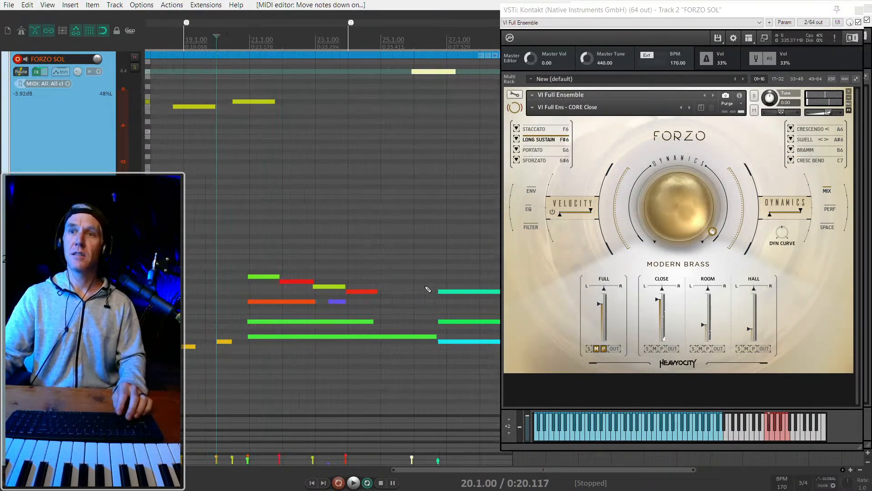
left_click_drag(450, 179, 424, 232)
left_click_drag(396, 359, 396, 358)
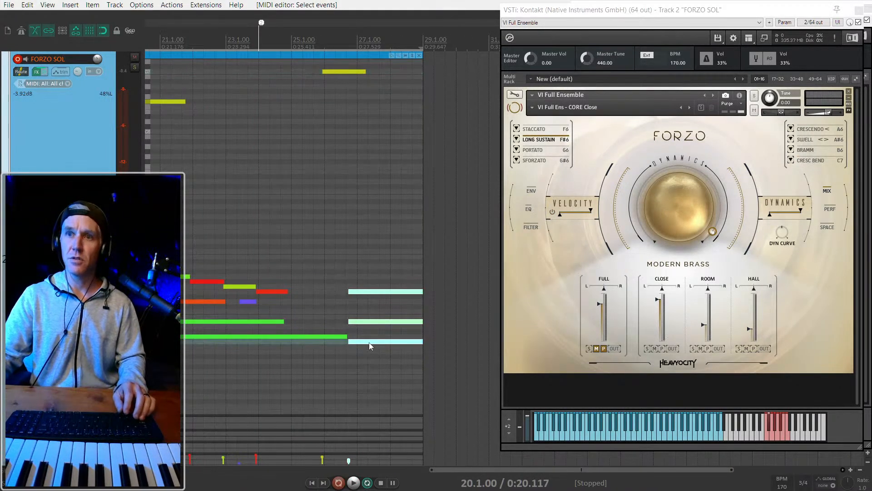
left_click(375, 342)
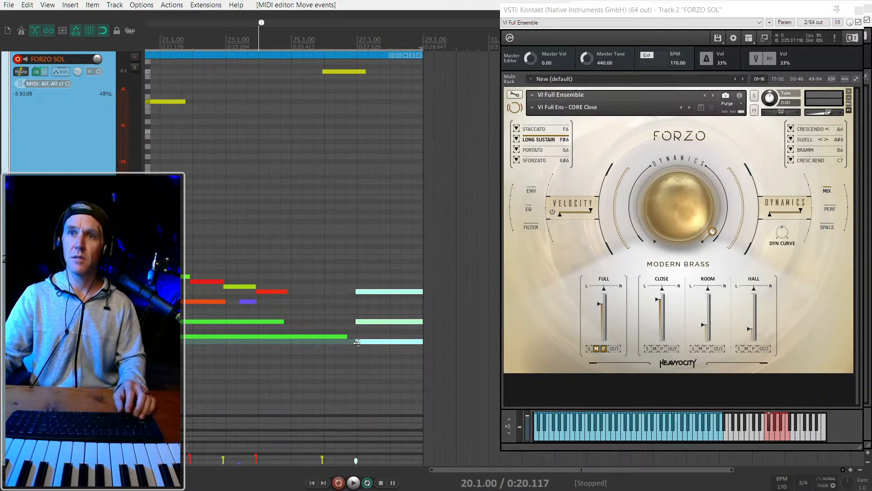
Remove the short inner note in measure 23 and extend the held note on the same pitch to measure 25.
left_click_drag(175, 254, 268, 390)
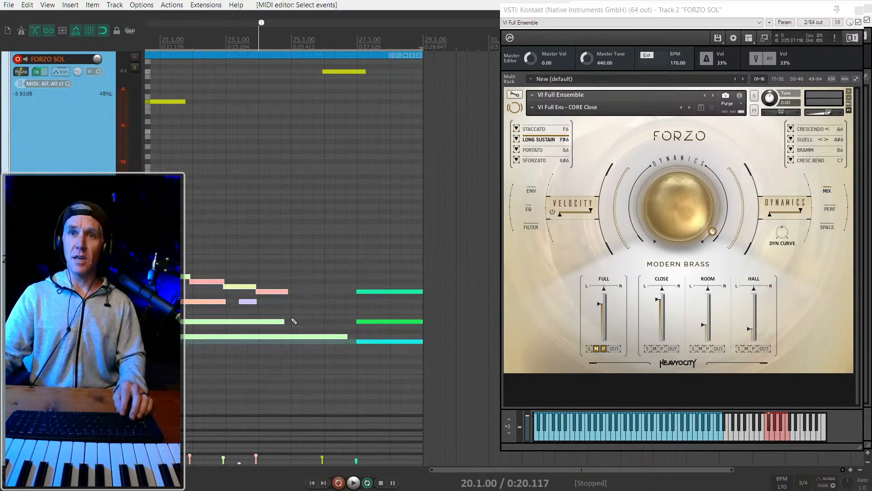
left_click(240, 249)
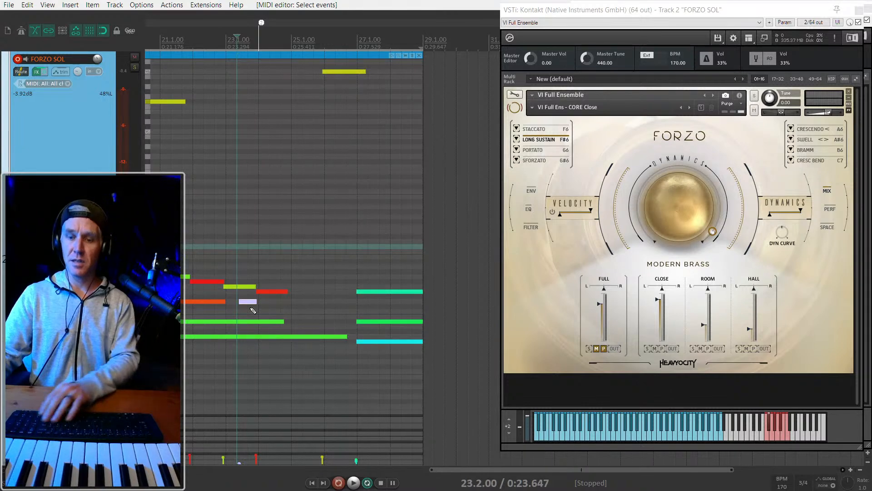
left_click_drag(224, 301, 282, 298)
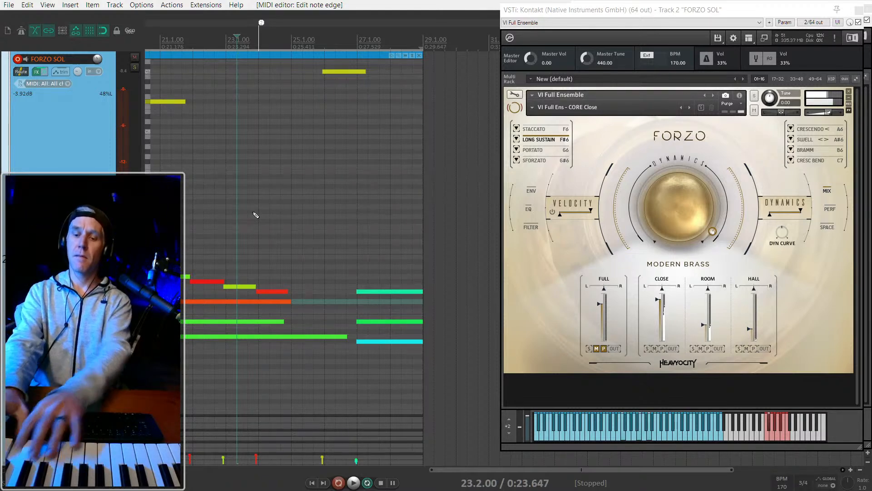
Record a three-note chord from measure 25 to about measure 27 and play it back from measure 20.
key("space")
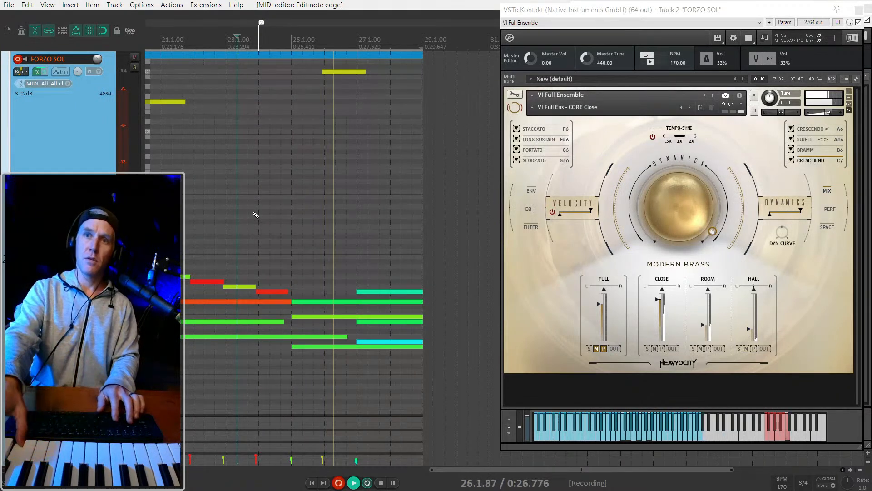
key("space")
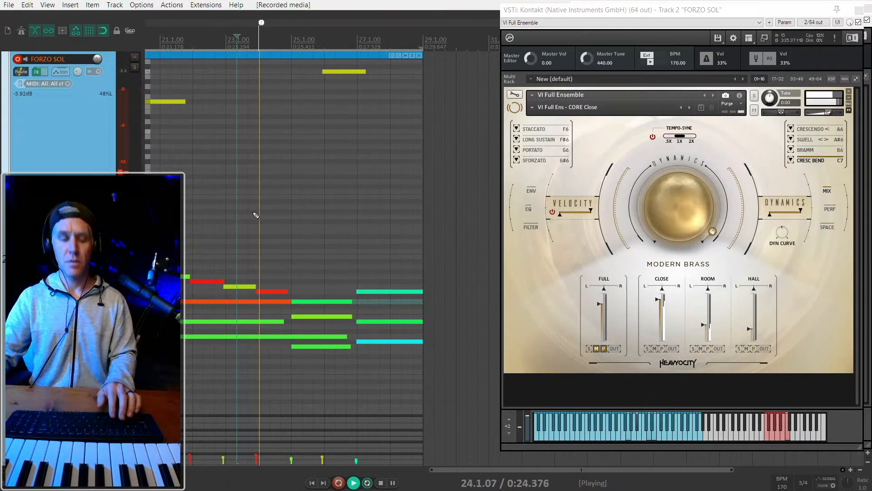
key("space")
scroll(341, 213, "down", 2)
left_click(206, 187)
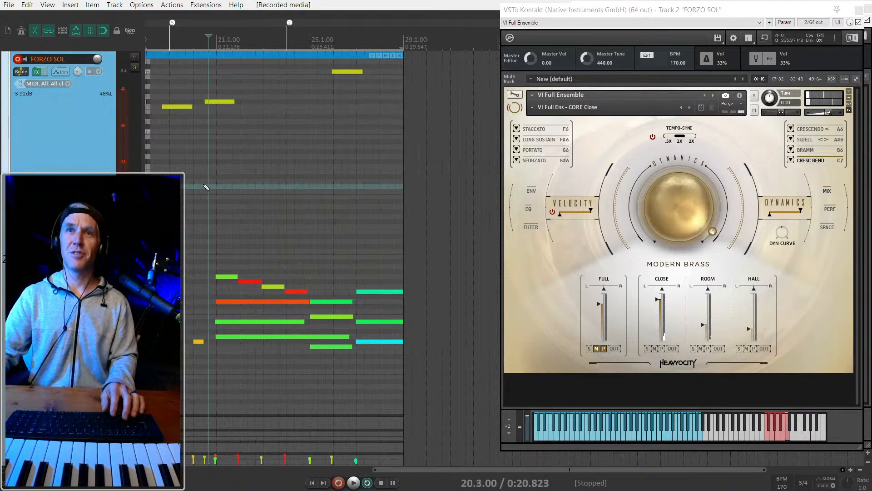
key("space")
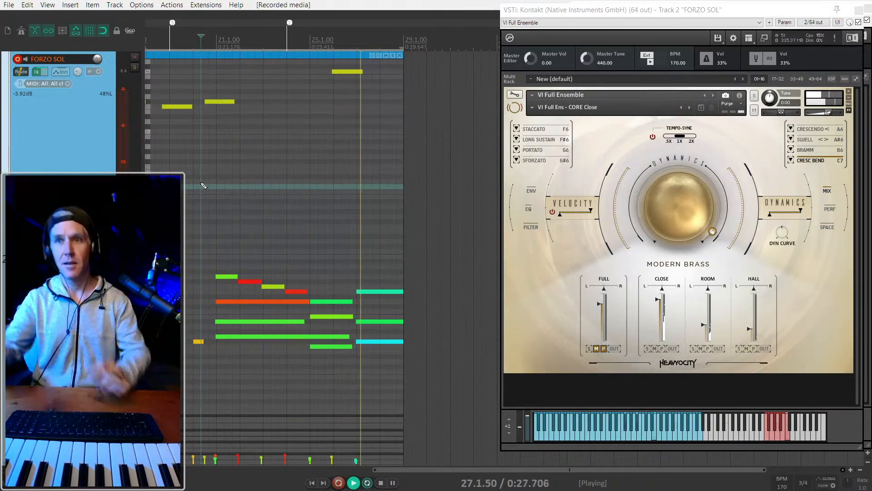
Lengthen the held notes leading into the ending chord so they end slightly past measure 27.
scroll(337, 304, "up", 2)
left_click_drag(337, 295, 345, 388)
key("space")
left_click_drag(365, 347, 371, 346)
scroll(393, 344, "down", 1)
Shorten the three ending chord notes from their start so they begin around beat 3 of measure 27.
left_click_drag(424, 281, 408, 371)
scroll(381, 296, "up", 1)
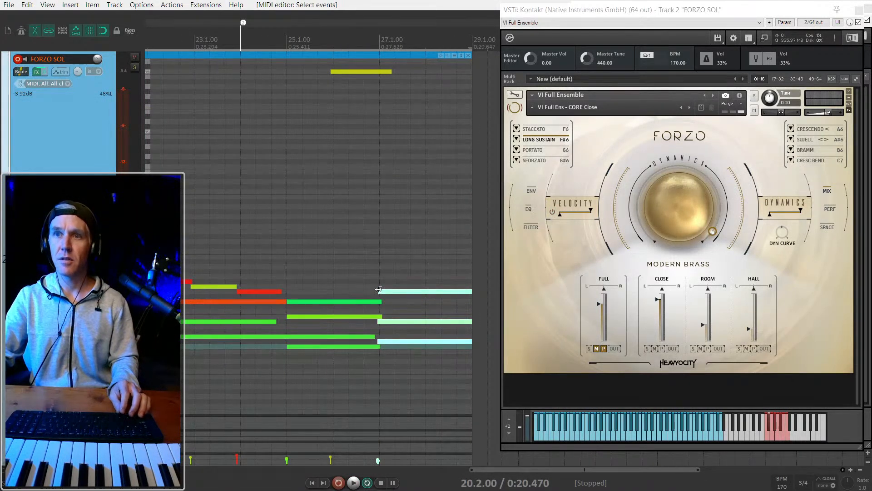
left_click_drag(379, 289, 407, 291)
scroll(425, 272, "down", 1)
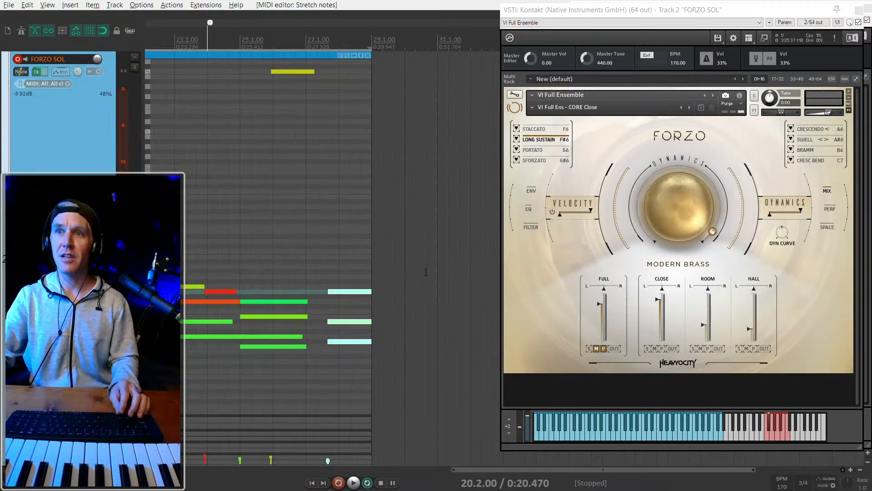
Move the CRESC BEND keyswitch note in measure 26 slightly later and play back from beat 3 of measure 24.
left_click(291, 72)
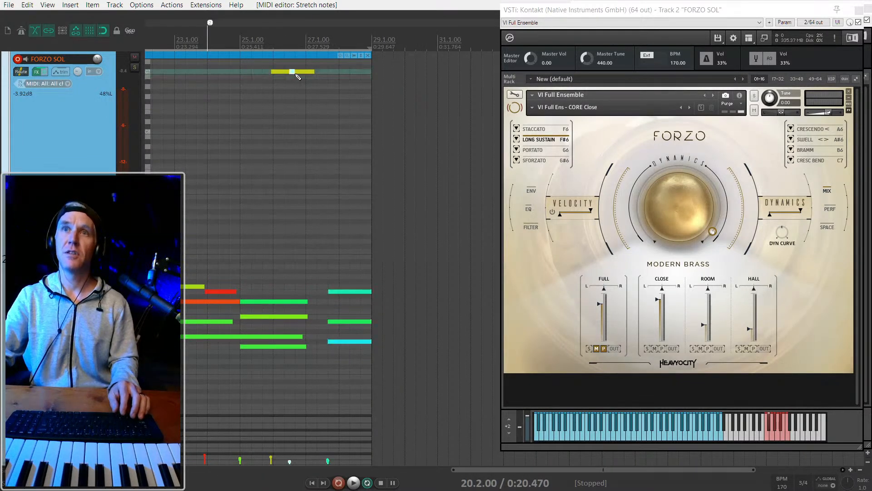
left_click_drag(294, 72, 297, 72)
left_click(234, 123)
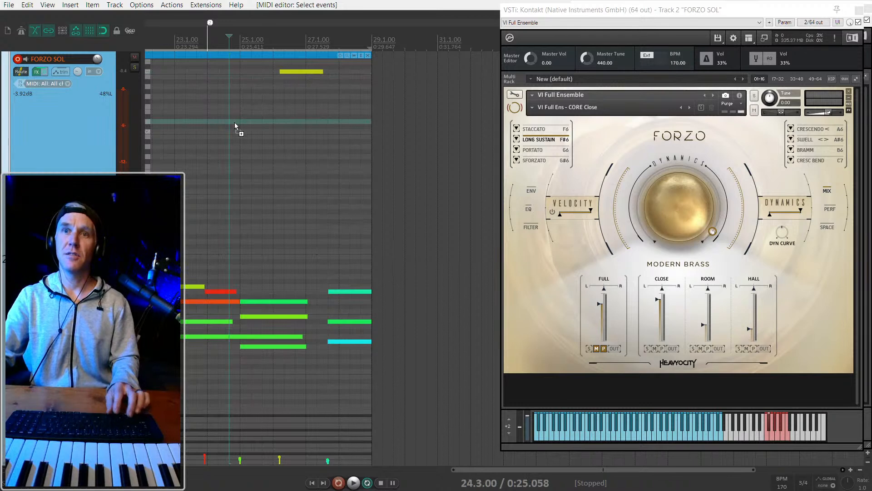
key("space")
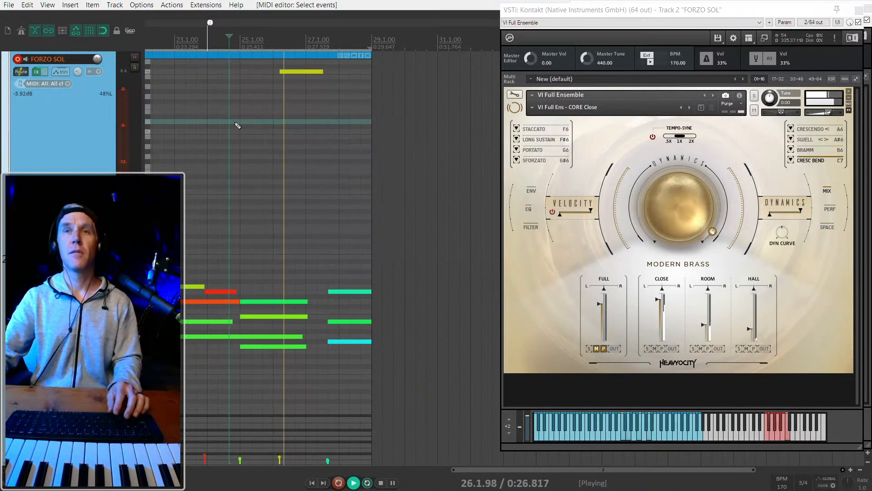
Extend the four held notes before the ending chord so they end just ahead of it in measure 27.
left_click_drag(314, 273, 290, 365)
left_click_drag(322, 345, 326, 345)
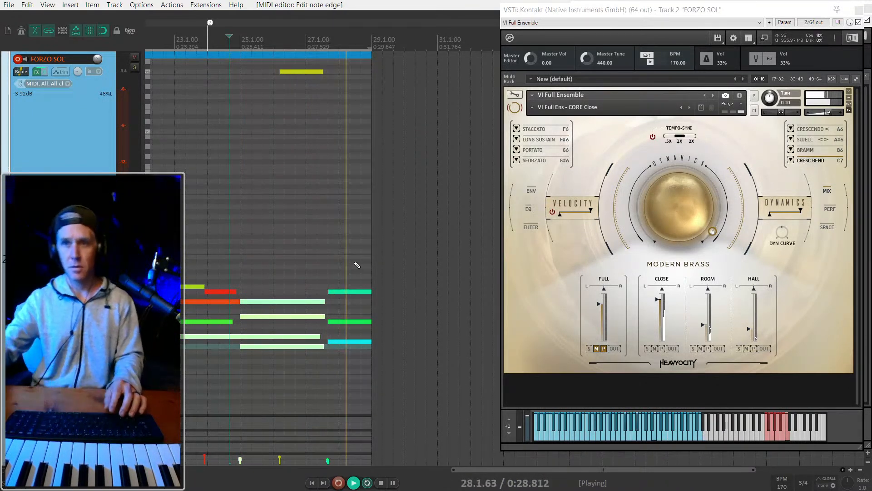
scroll(360, 268, "down", 3)
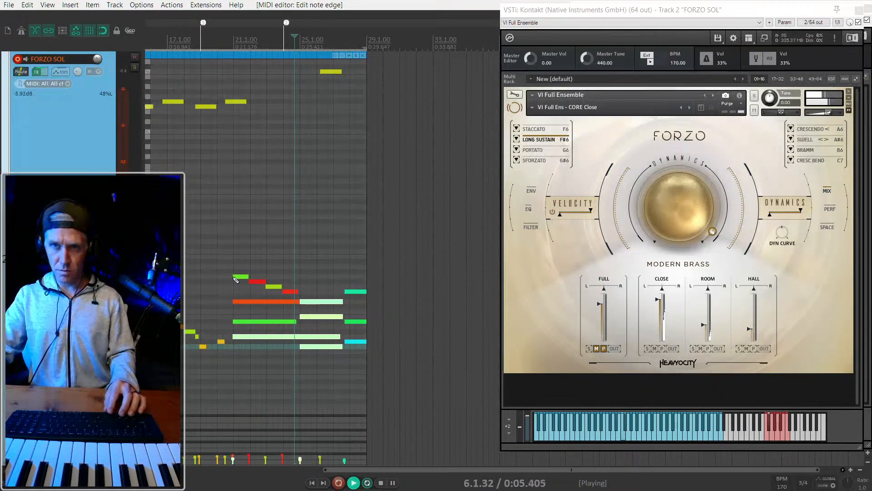
key("space")
Play back from measure 20 to audition the recorded chords leading into the ending.
left_click(218, 267)
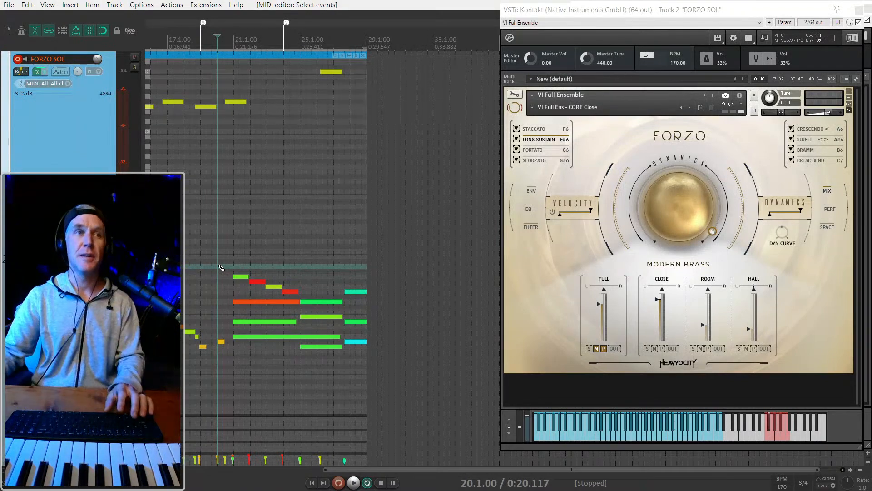
key("space")
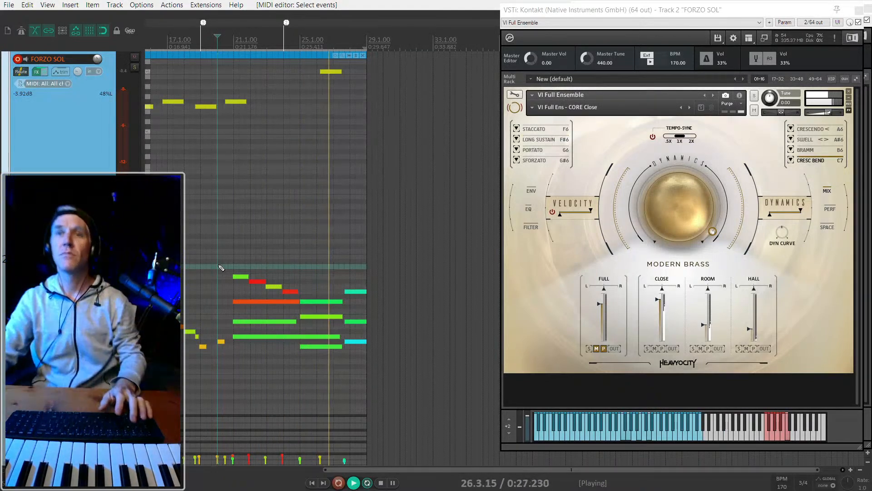
key("space")
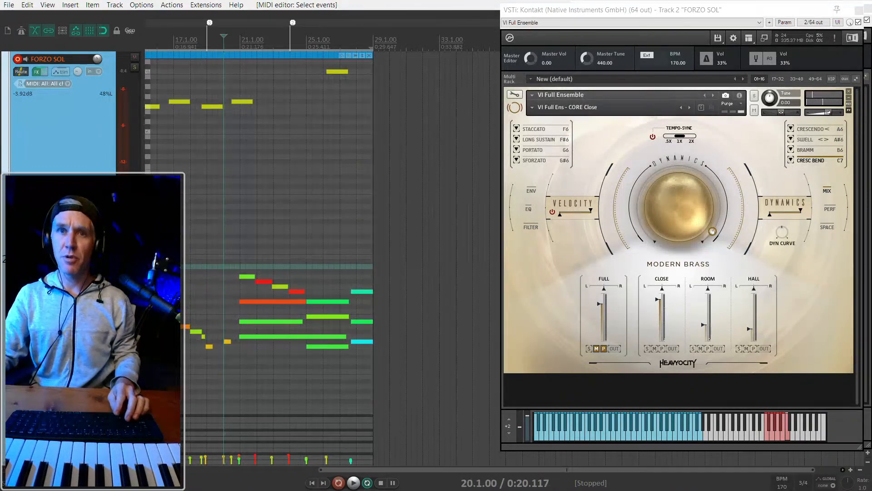
Open the PIANO track's MIDI item and focus on its notes around measures 24 to 28.
key("ctrl+Down")
key("ctrl+Down")
key("ctrl+Down")
key("ctrl+Down")
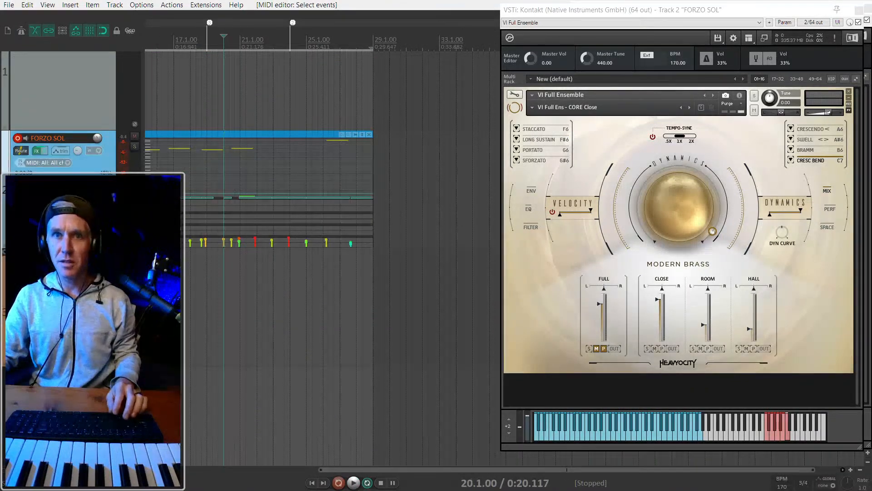
scroll(276, 298, "down", 3)
left_click(214, 309)
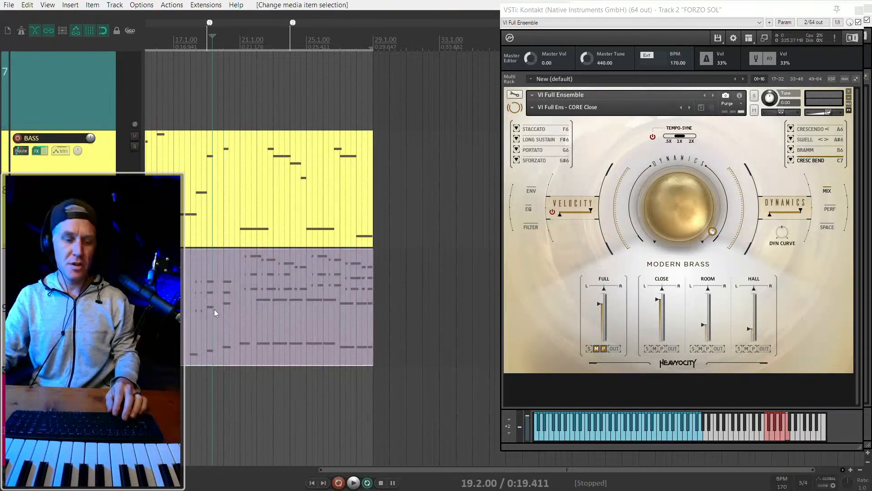
double_click(303, 274)
scroll(229, 213, "up", 5)
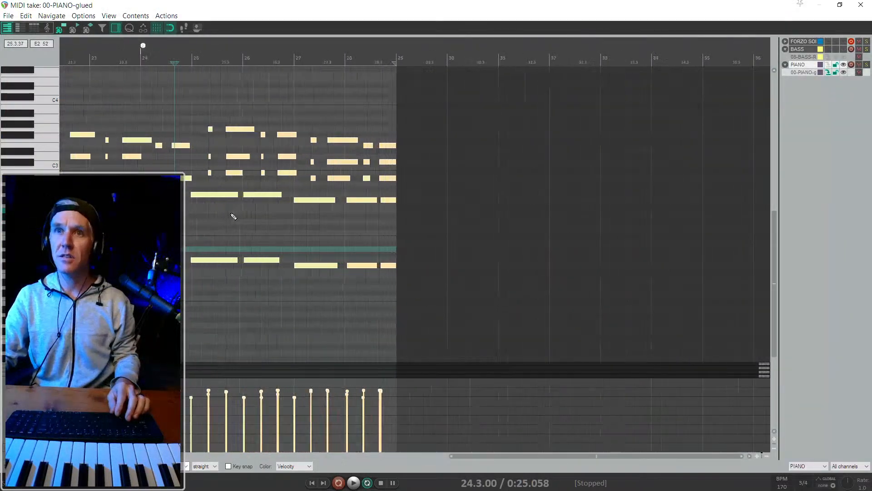
Solo the PIANO track and play its part from measure 24 to hear the underlying chords.
key("space")
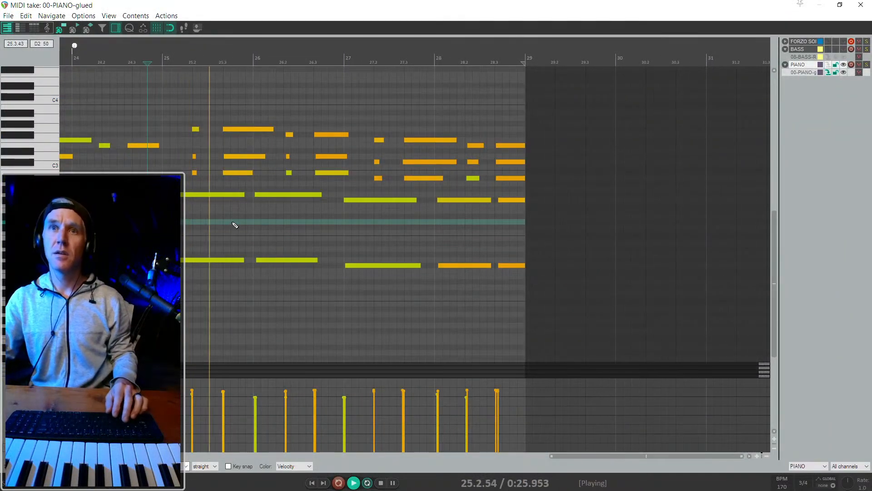
left_click(866, 65)
scroll(509, 175, "down", 2)
key("space")
key("space")
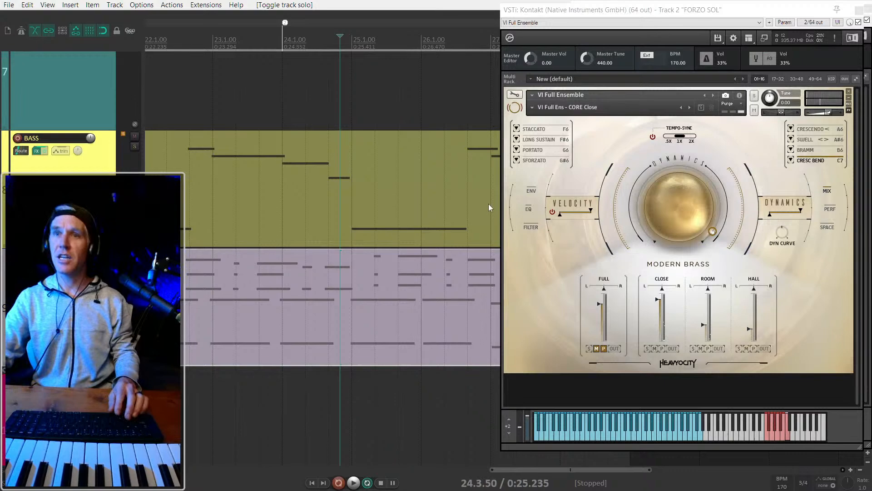
scroll(489, 207, "down", 3)
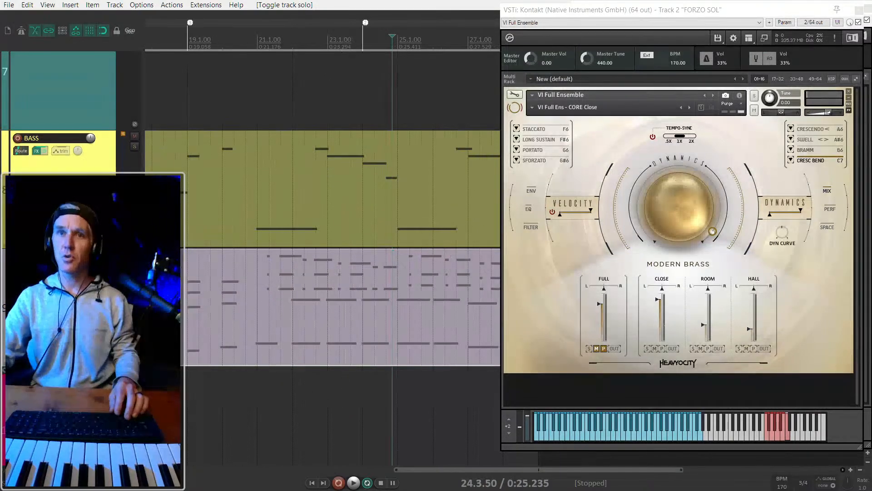
Unsolo the PIANO track and return to the FORZO SOL track's notes with the edit cursor at measure 21.
left_click(135, 265)
scroll(313, 205, "down", 4)
scroll(113, 214, "up", 10)
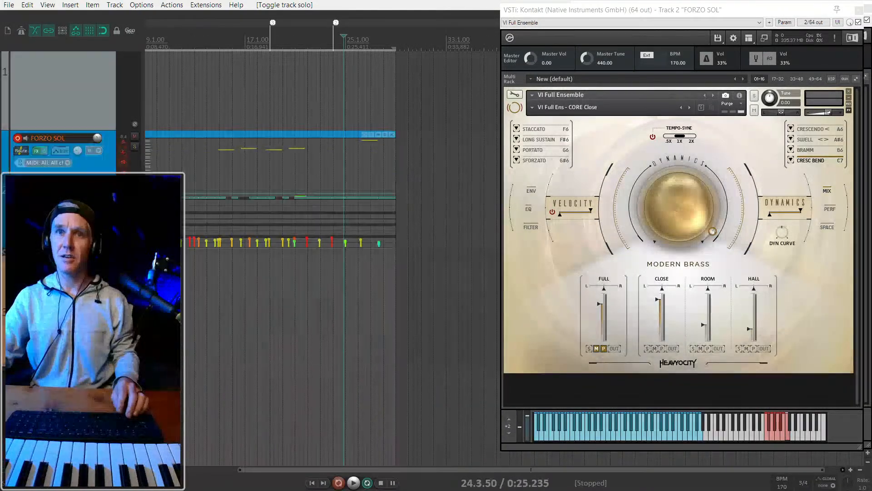
key("grave")
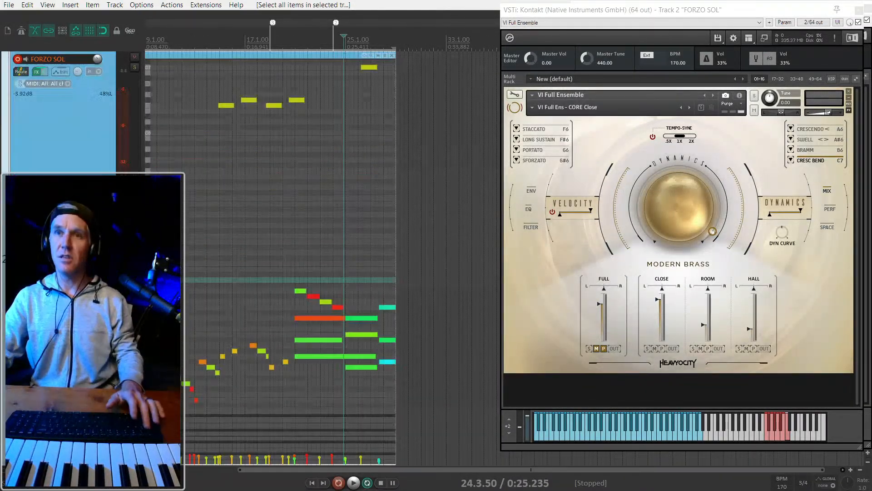
scroll(314, 214, "up", 4)
left_click(288, 236)
scroll(343, 277, "up", 1)
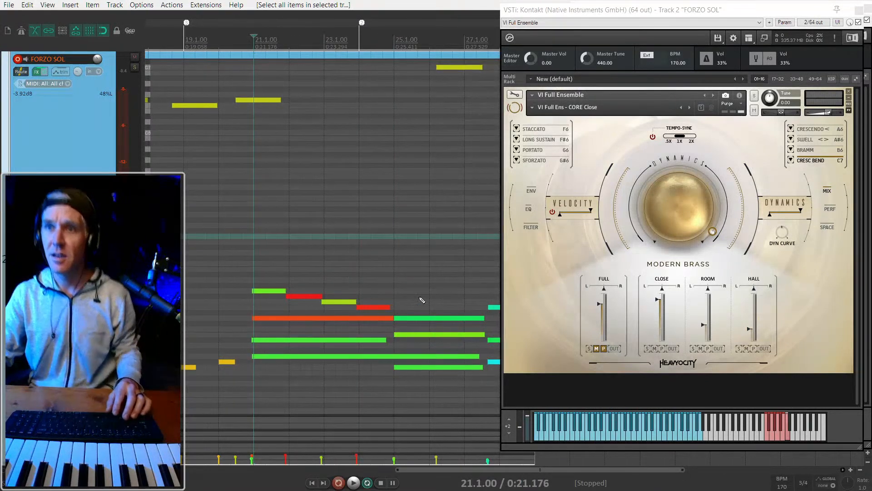
Shorten the long low held note to end in measure 24, and cut the three measure 25 chord notes to one measure.
scroll(429, 300, "down", 1)
scroll(409, 313, "right", 3)
scroll(345, 318, "up", 3)
left_click_drag(337, 413, 330, 349)
scroll(404, 356, "down", 3)
left_click_drag(362, 392, 374, 303)
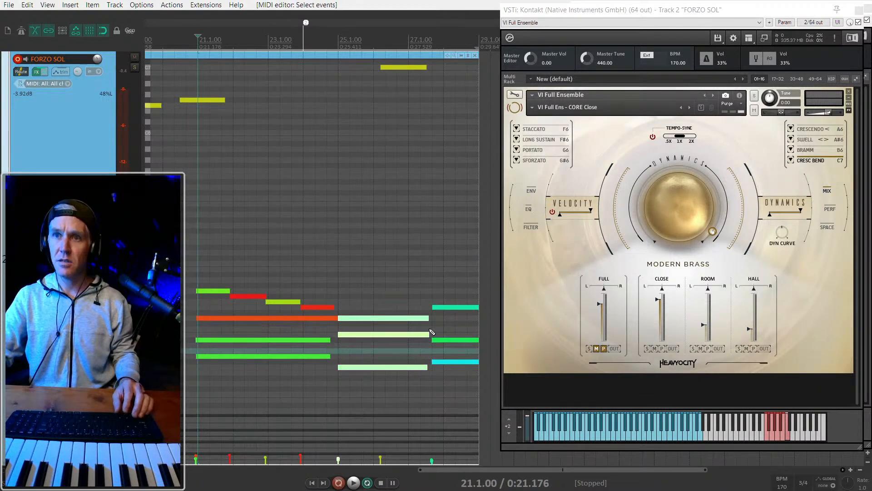
left_click_drag(427, 320, 380, 315)
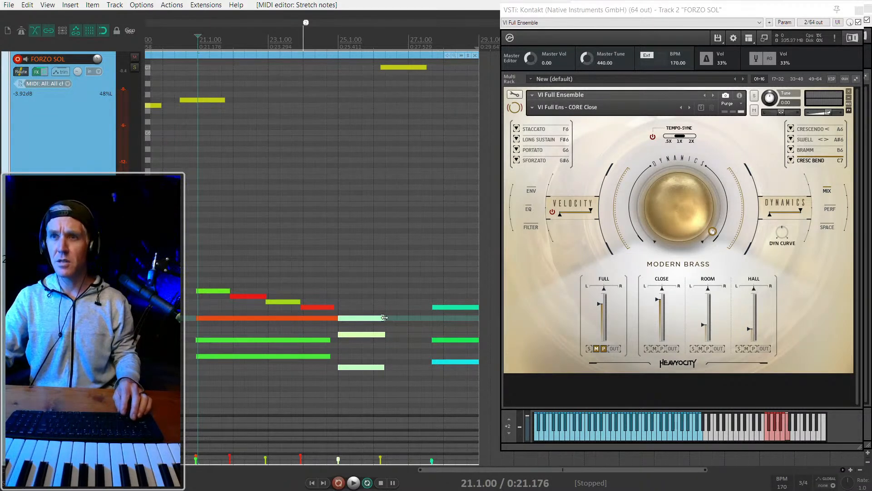
Play back from beat 2 of measure 24, remove the stray note in measure 20, and replay from measure 20.
left_click(314, 282)
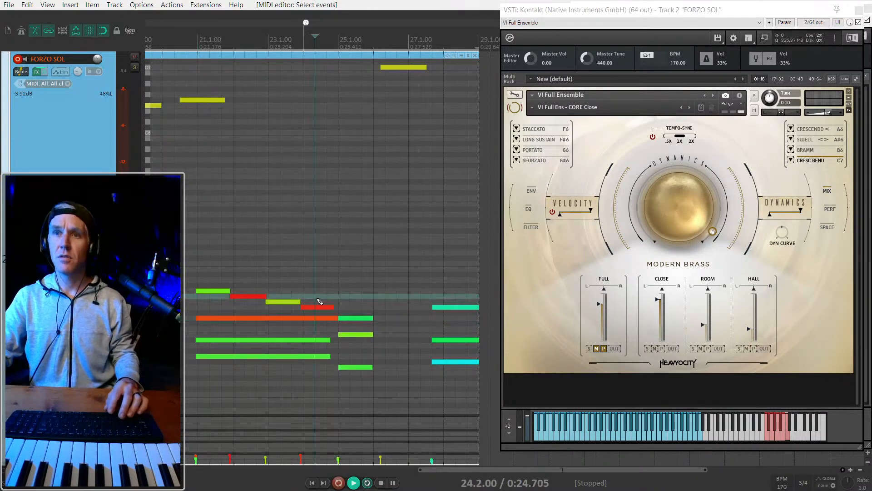
key("space")
key("space")
key("space")
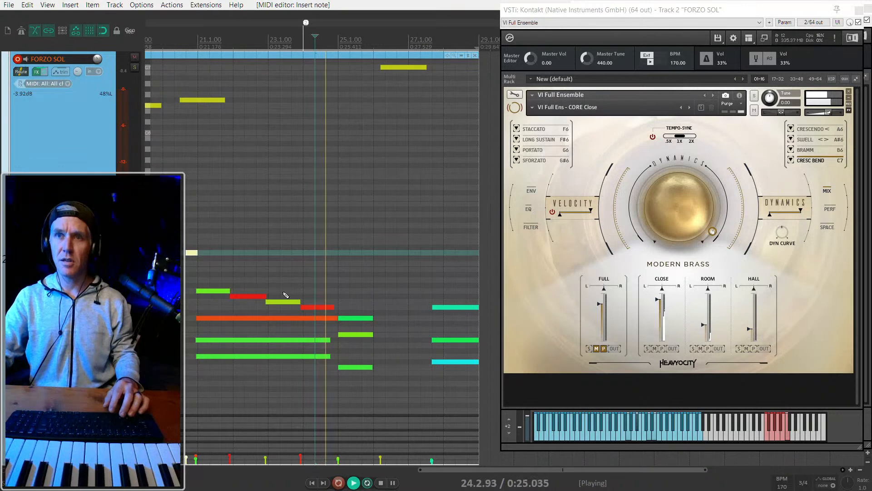
key("space")
left_click(190, 253)
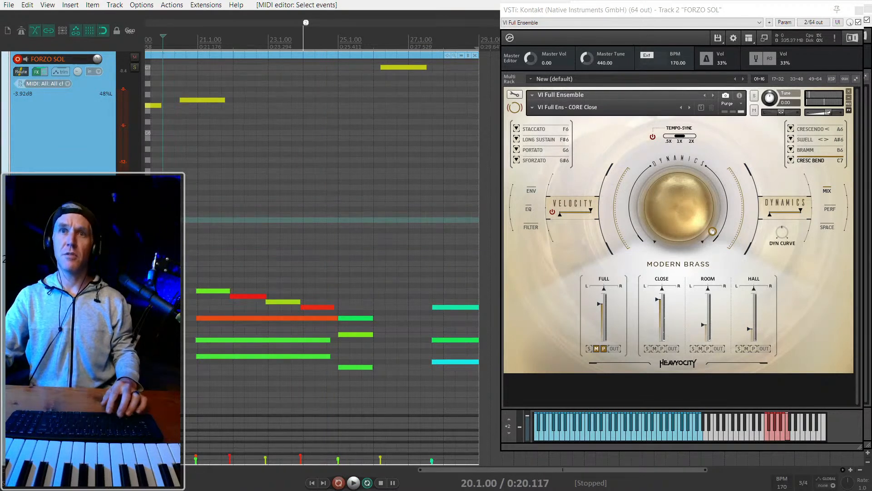
key("space")
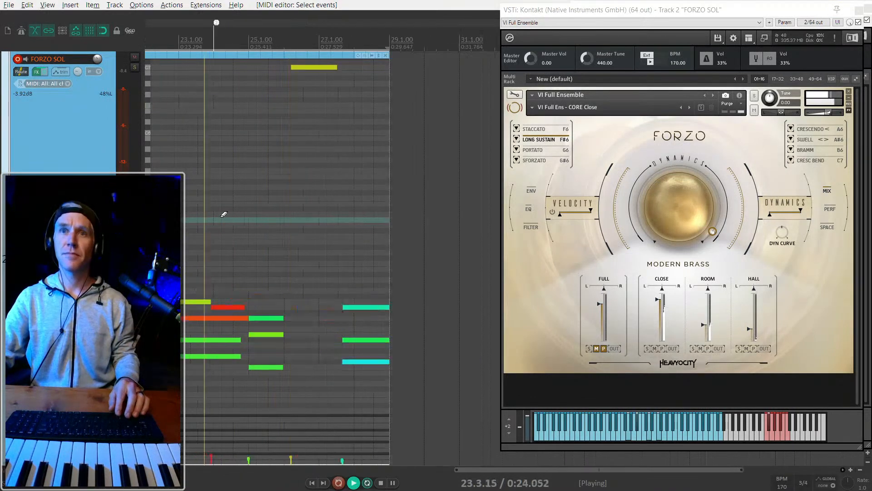
Stop playback and close the Kontakt window to uncover the arrangement.
left_click_drag(553, 11, 592, 14)
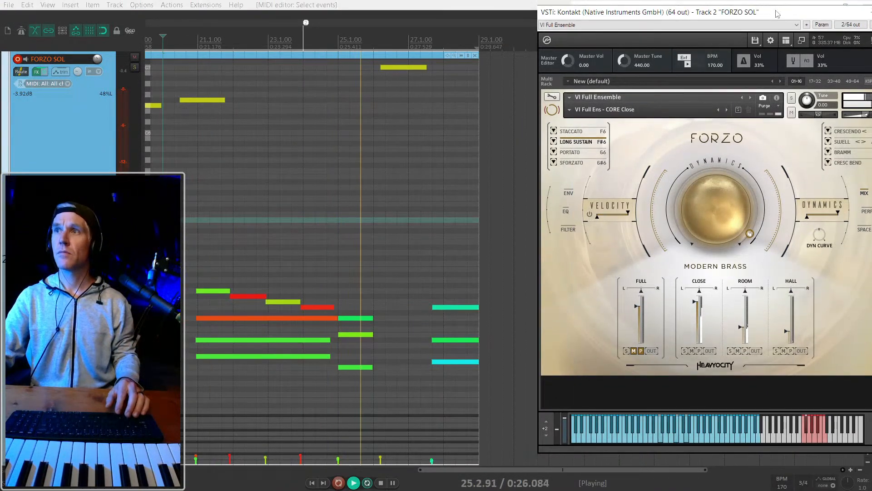
left_click_drag(777, 13, 712, 20)
key("space")
key("Escape")
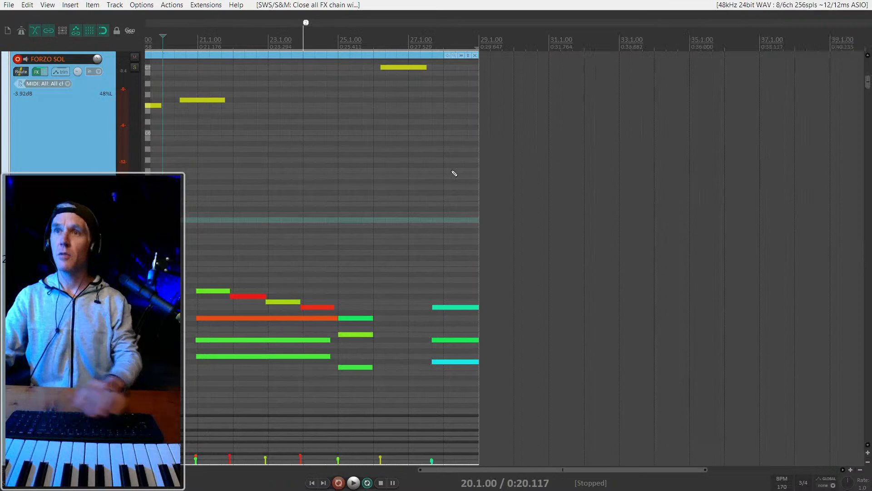
Copy the three-note chord from measure 25 to measure 26, one semitone lower, after auditioning the passage from measure 20.
scroll(511, 171, "up", 2)
scroll(565, 181, "left", 3)
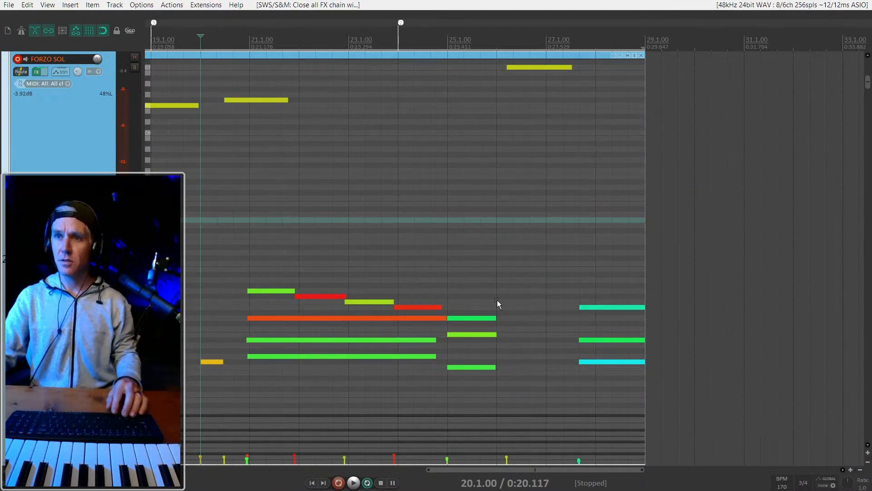
left_click_drag(499, 304, 495, 398)
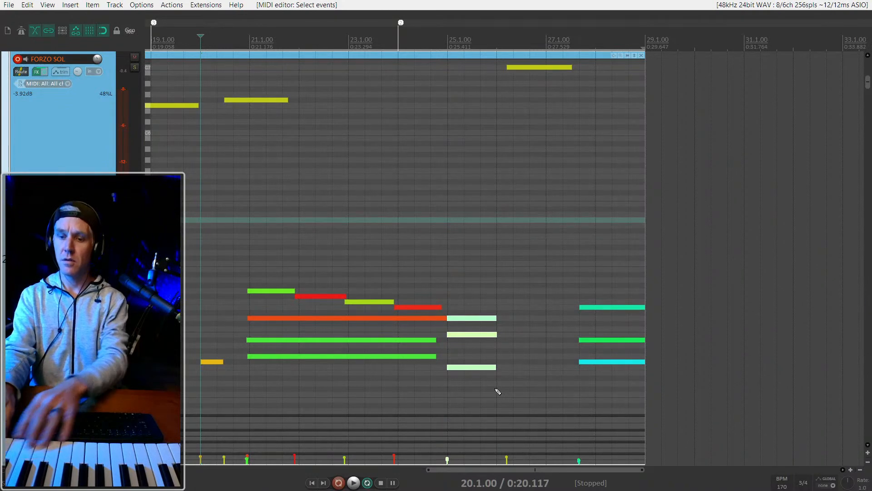
key("space")
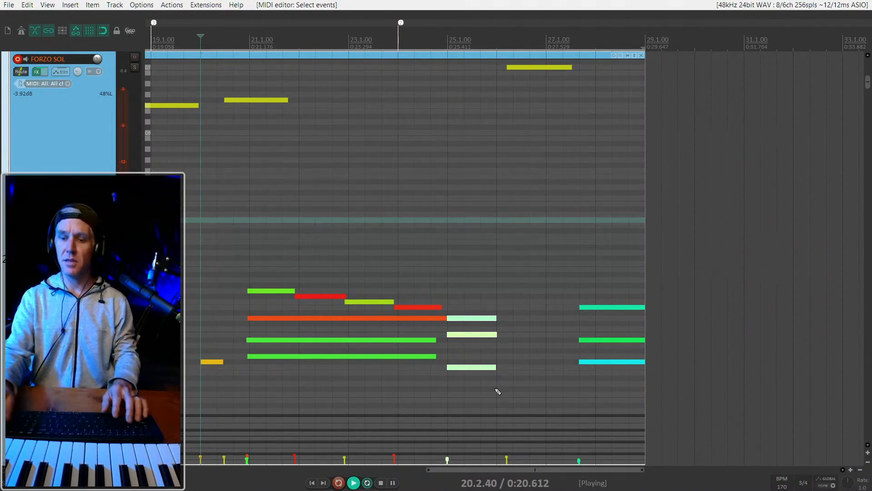
key("space")
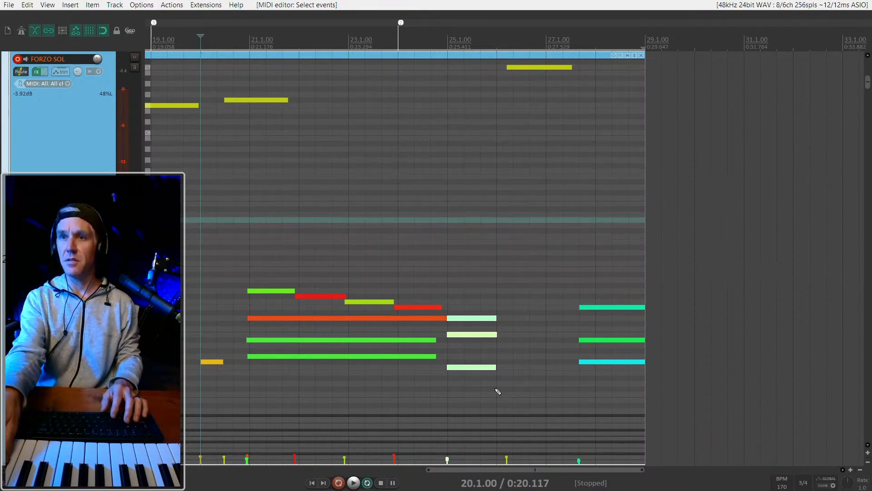
key("space")
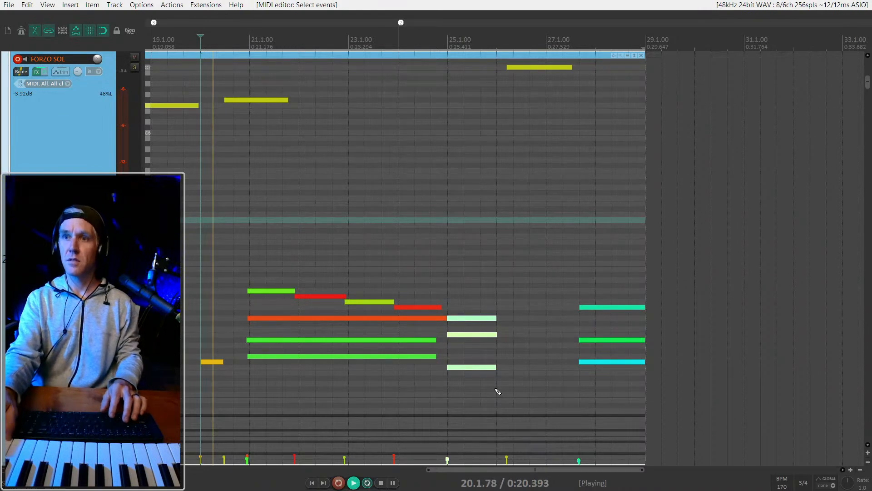
key("space")
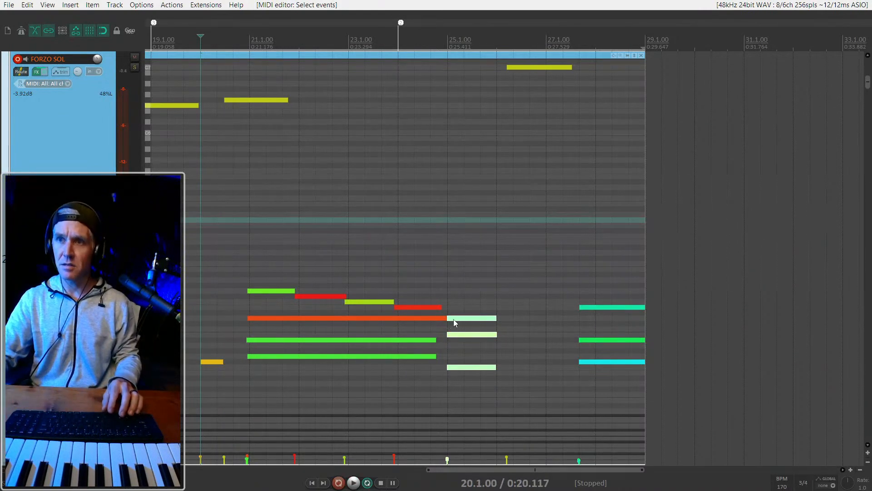
left_click_drag(453, 319, 508, 323)
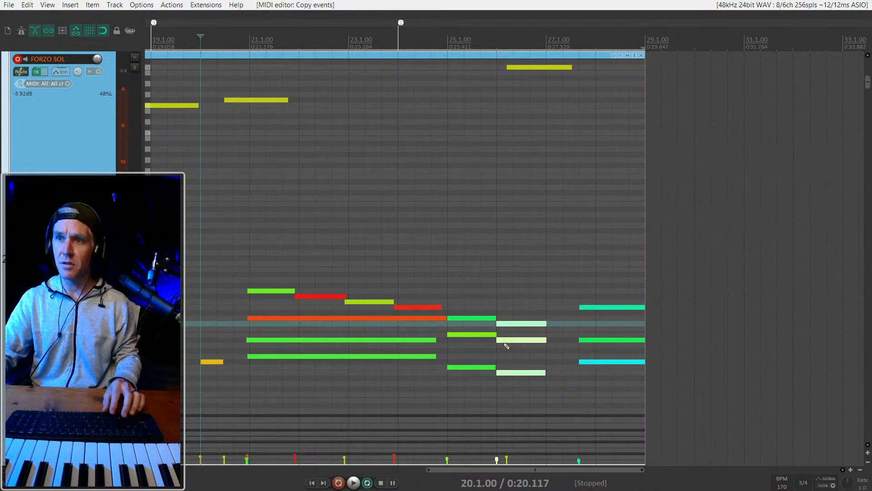
scroll(511, 386, "up", 5)
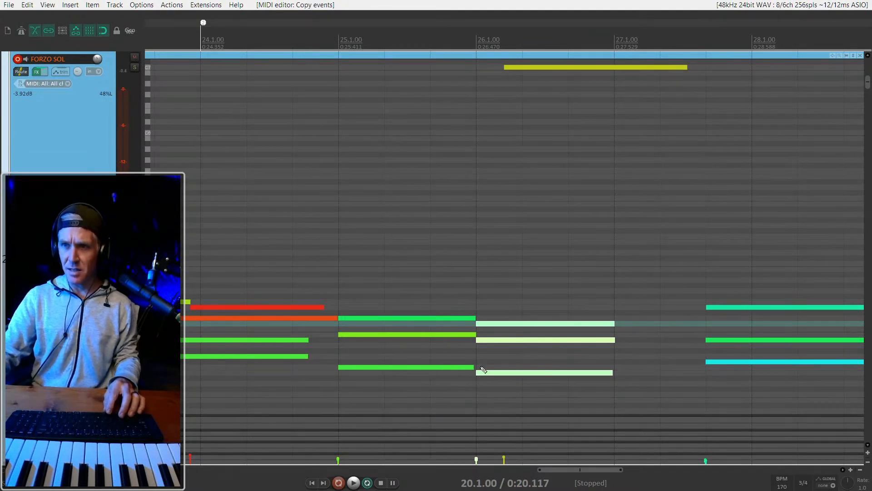
scroll(433, 379, "down", 4)
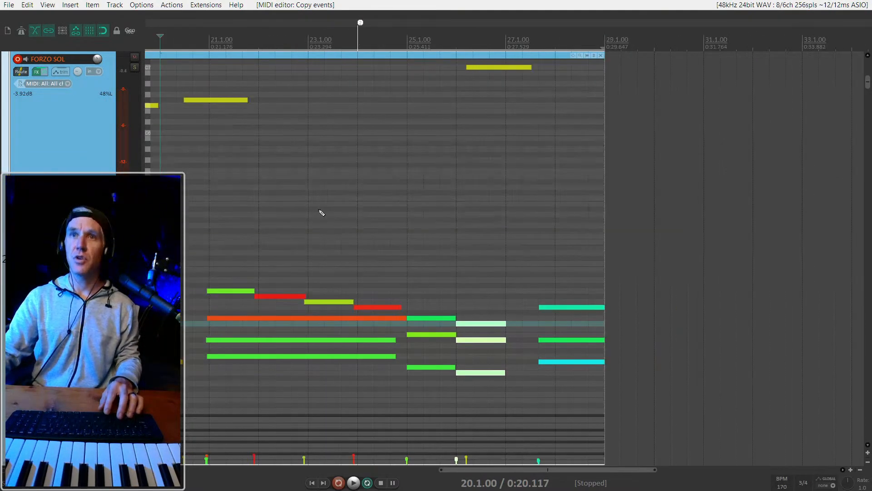
Play back from beat 2 of measure 20 through the ending, and briefly from measure 25, to audition the copied chord.
left_click(176, 186)
key("space")
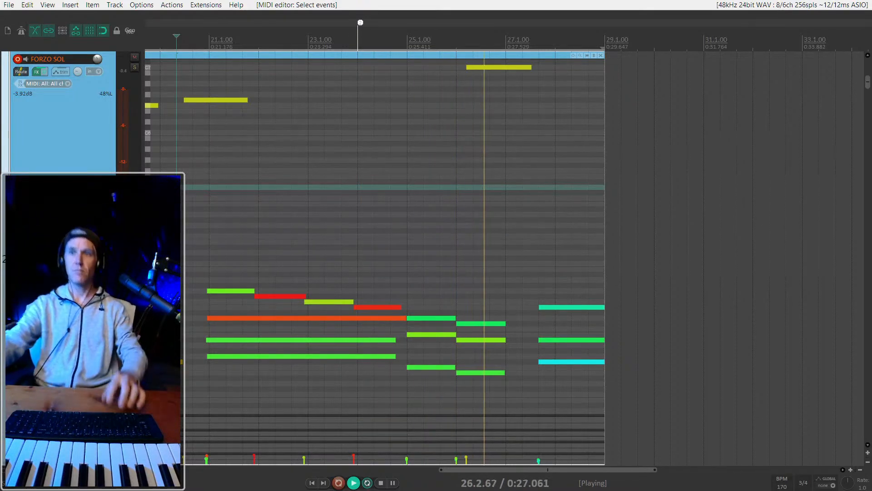
scroll(362, 270, "up", 2)
scroll(524, 301, "down", 1)
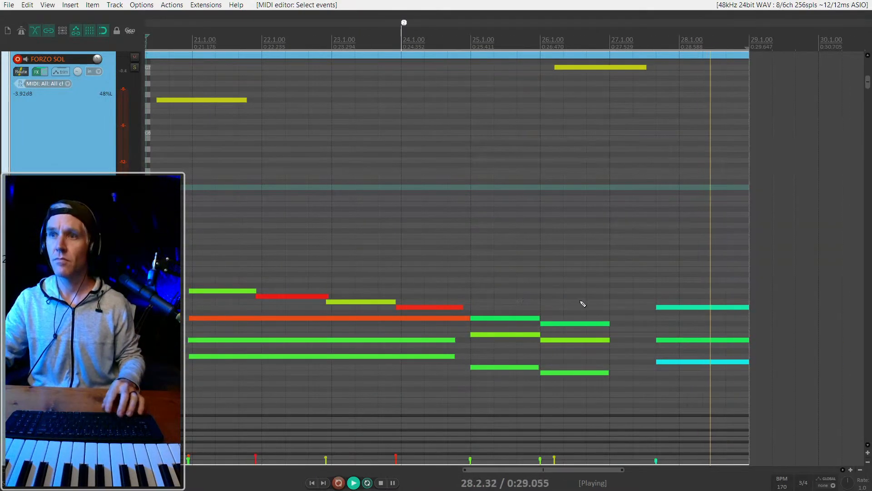
key("space")
right_click(575, 299)
left_click(472, 275)
key("space")
key("space")
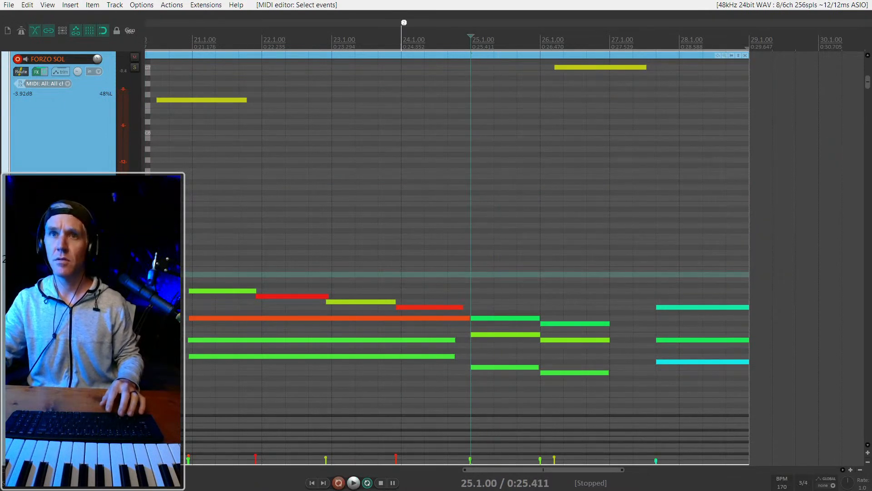
Move the copied chord from measure 26 to the start of measure 27, ending just before the ending chord.
left_click(148, 231)
key("space")
left_click_drag(562, 300, 572, 394)
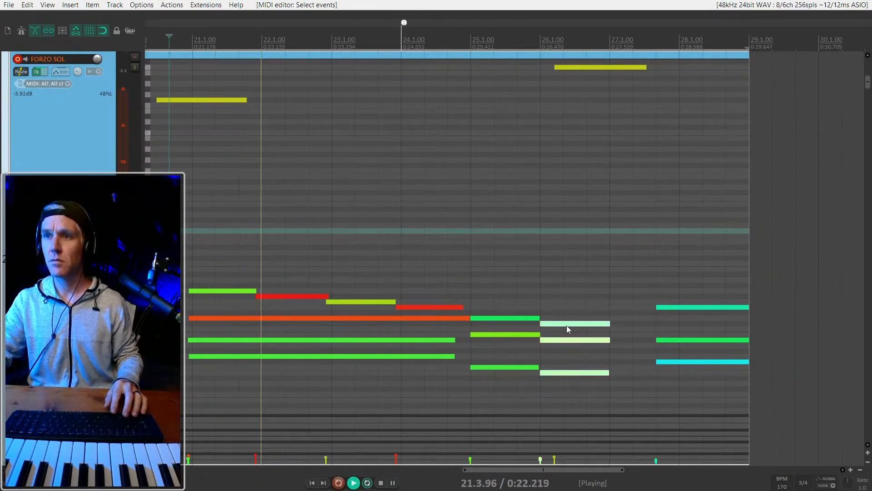
left_click_drag(567, 325, 653, 324)
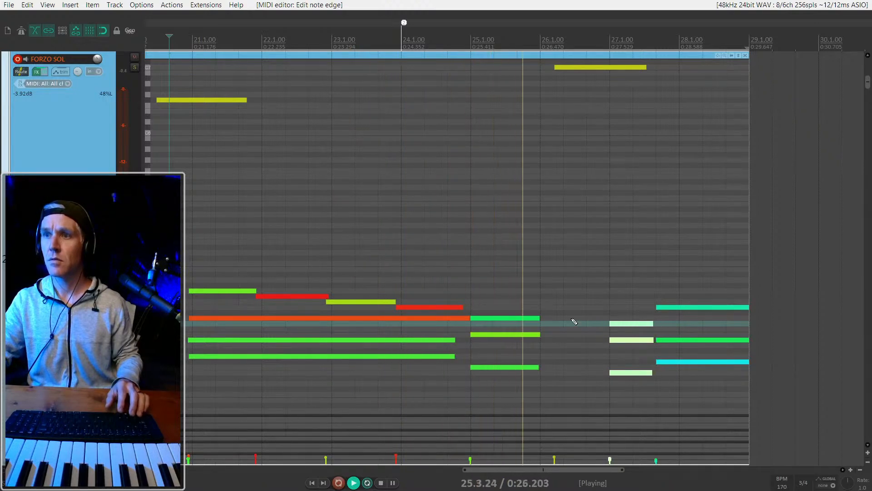
Extend the three chord notes starting in measure 25 to the start of measure 27 and play back from beat 3 of measure 20.
left_click_drag(555, 312, 614, 362)
scroll(614, 362, "down", 2)
key("space")
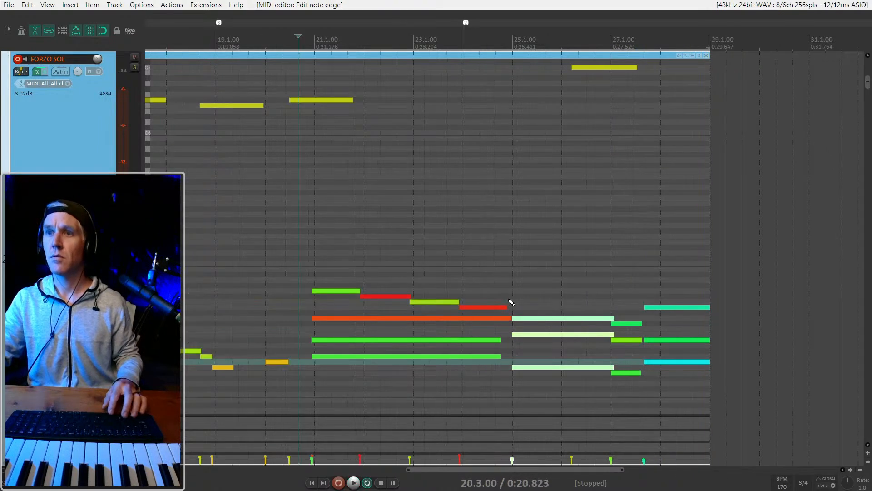
left_click(298, 260)
key("space")
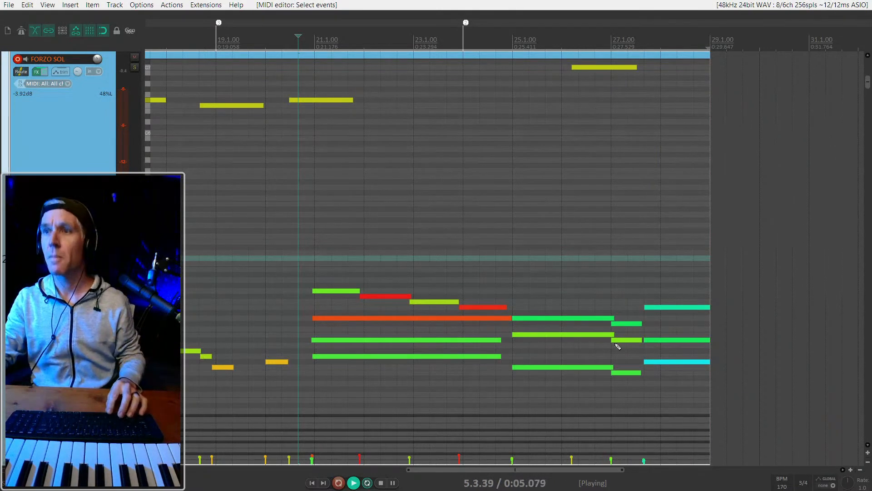
Delete the short three-note chord in measure 27 and play back from beat 3 of measure 24.
key("space")
scroll(618, 346, "up", 2)
left_click_drag(629, 304, 642, 411)
key("Delete")
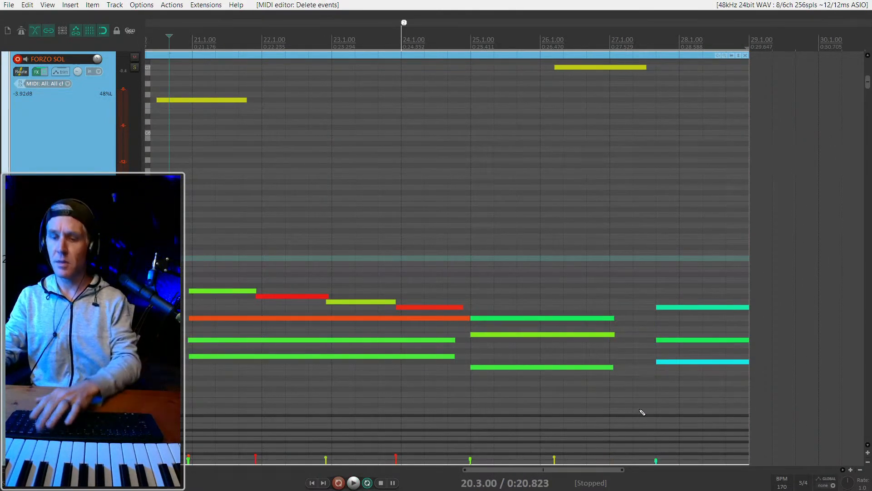
left_click(448, 302)
key("space")
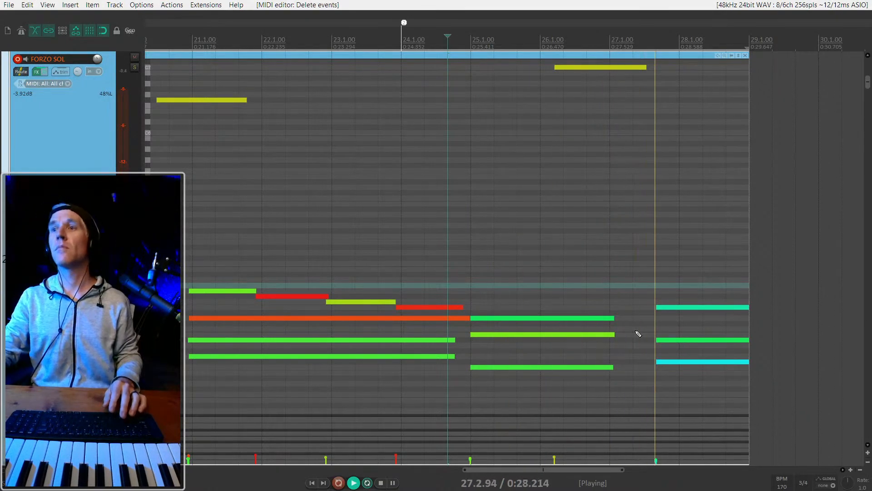
Stop playback, then lower the velocities of all notes in the FORZO SOL part together in the velocity lane.
scroll(637, 333, "down", 2)
scroll(587, 332, "down", 2)
key("space")
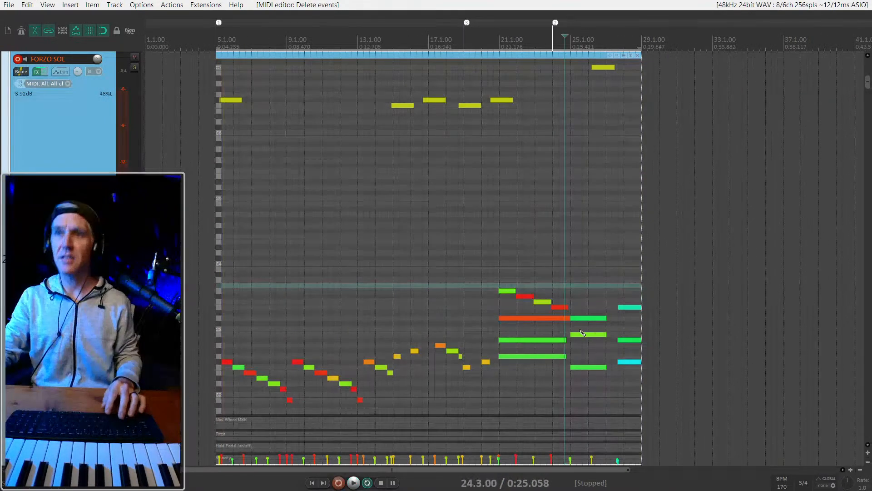
scroll(473, 287, "up", 2)
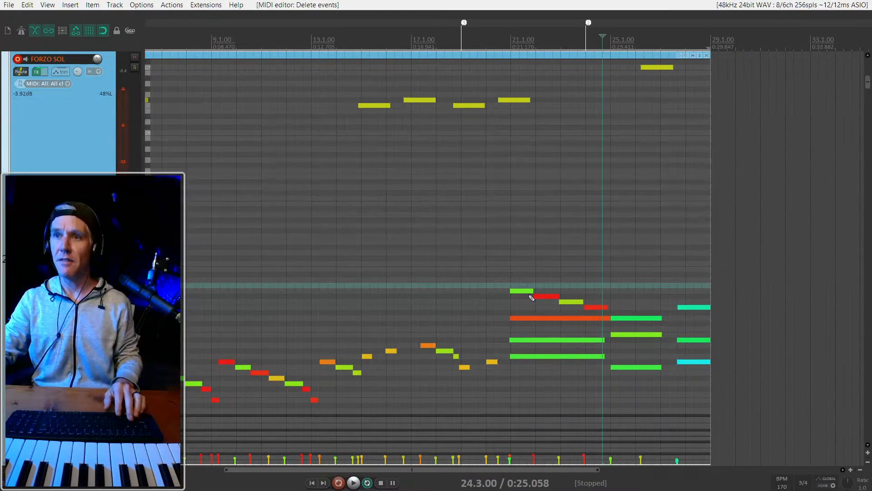
key("ctrl+a")
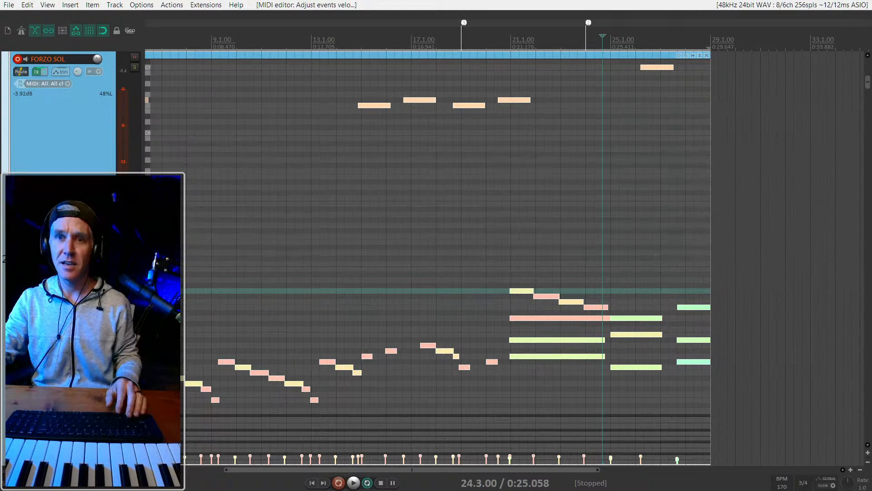
left_click_drag(386, 452, 386, 387)
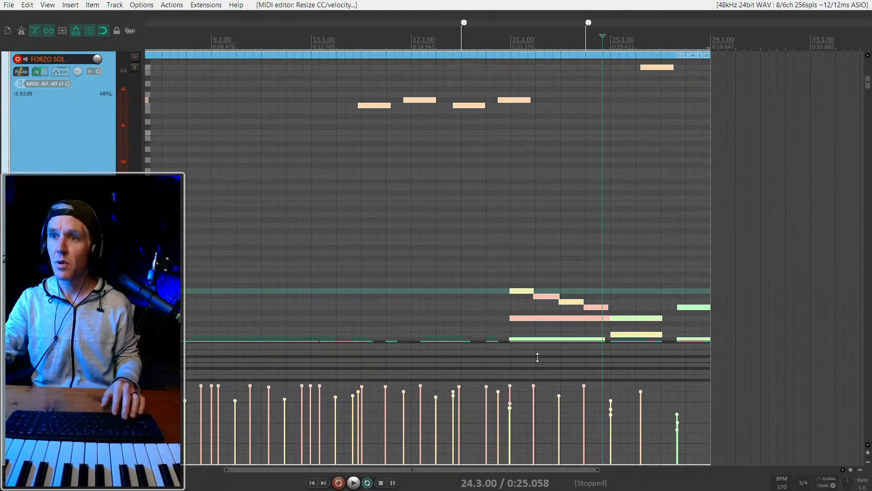
left_click_drag(510, 387, 504, 445)
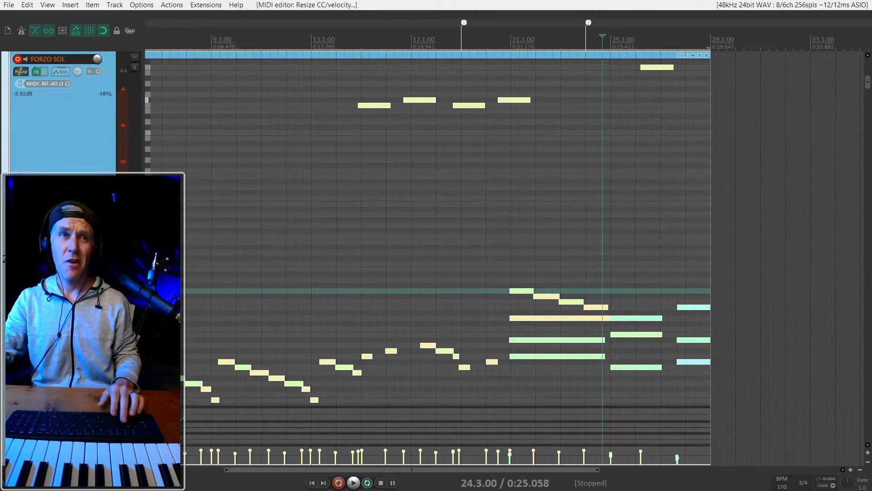
Close the inline MIDI editor of the FORZO SOL item and disarm the track's recording.
scroll(478, 320, "down", 2)
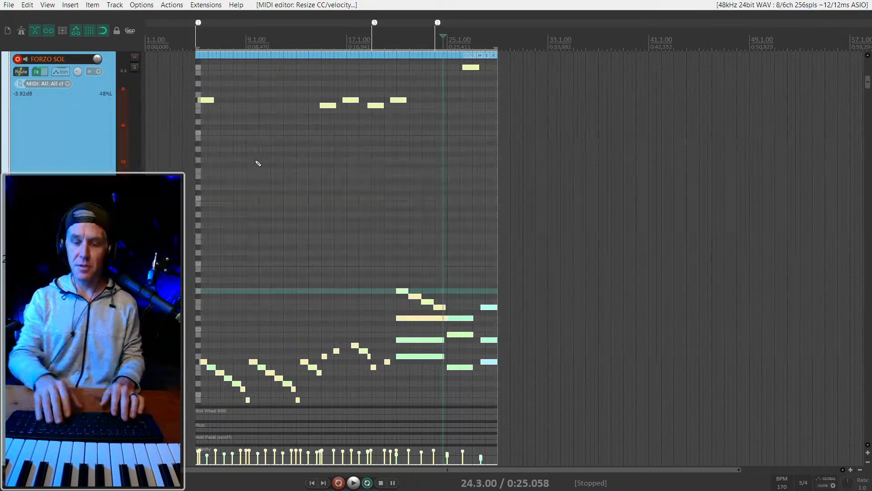
key("bracketleft")
key("bracketleft")
key("bracketleft")
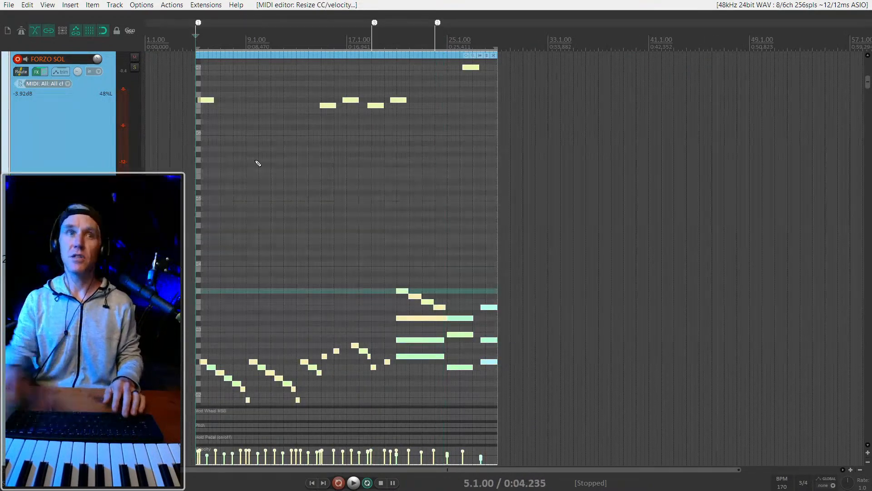
scroll(258, 163, "up", 2)
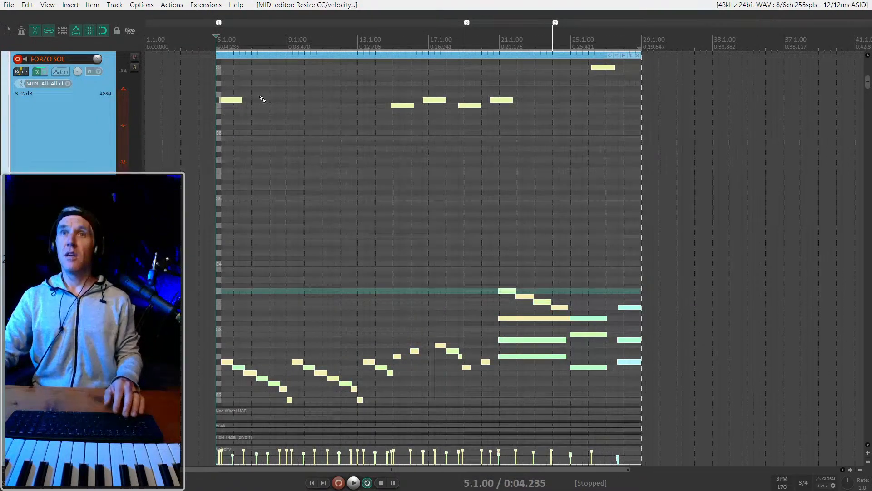
left_click(257, 57)
scroll(236, 91, "down", 1)
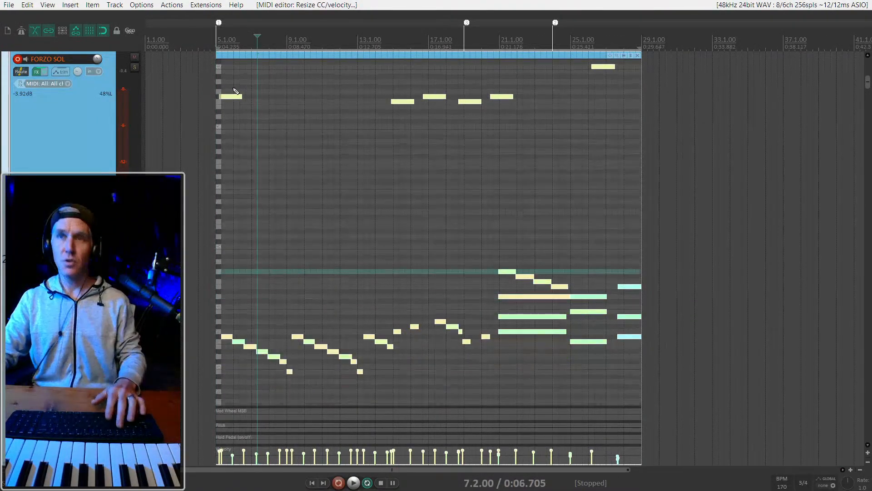
key("e")
scroll(84, 130, "down", 8)
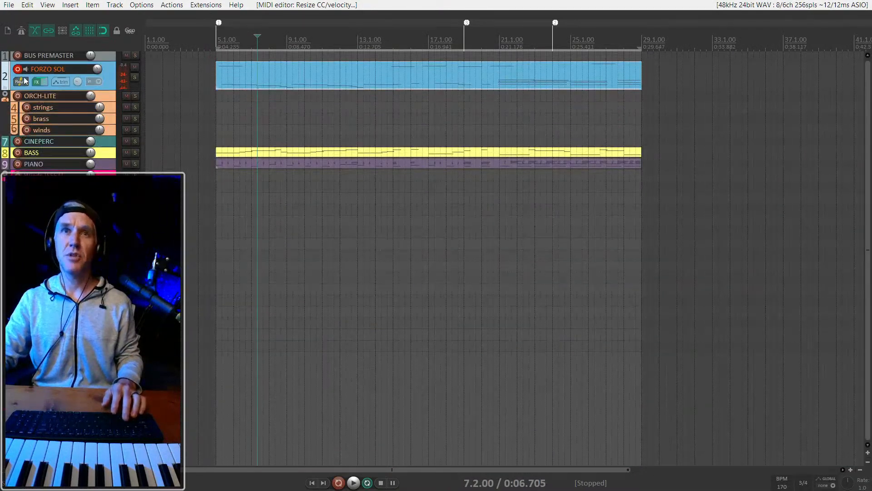
left_click(17, 68)
Check the browser's search results for the CUACA Brazil instrument, then return to REAPER and place the edit cursor at measure 5.
left_click(109, 139)
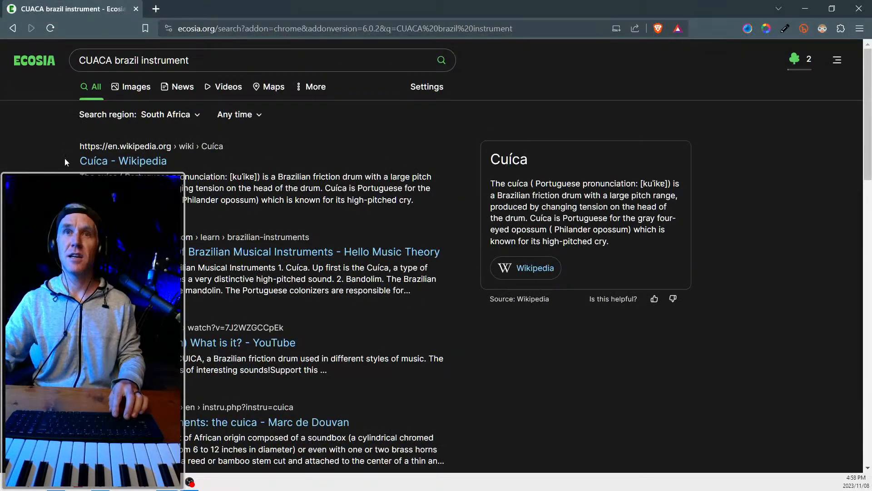
left_click_drag(65, 161, 194, 123)
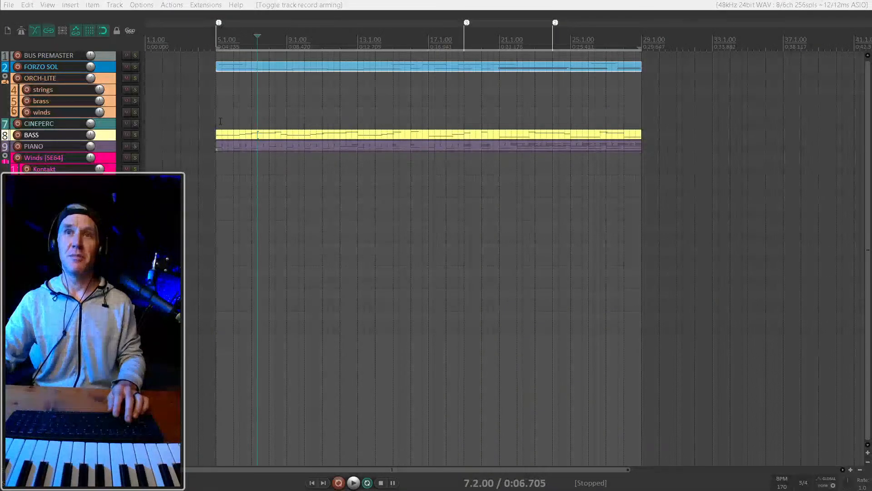
left_click(218, 117)
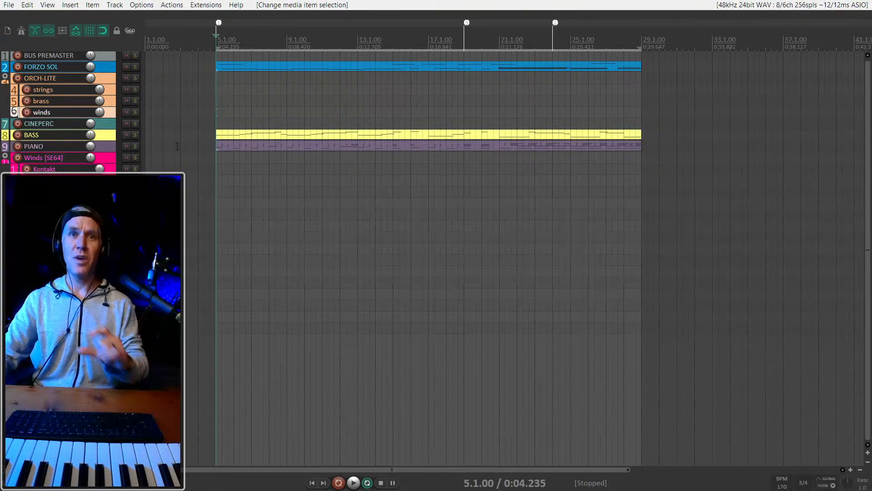
scroll(246, 121, "down", 2)
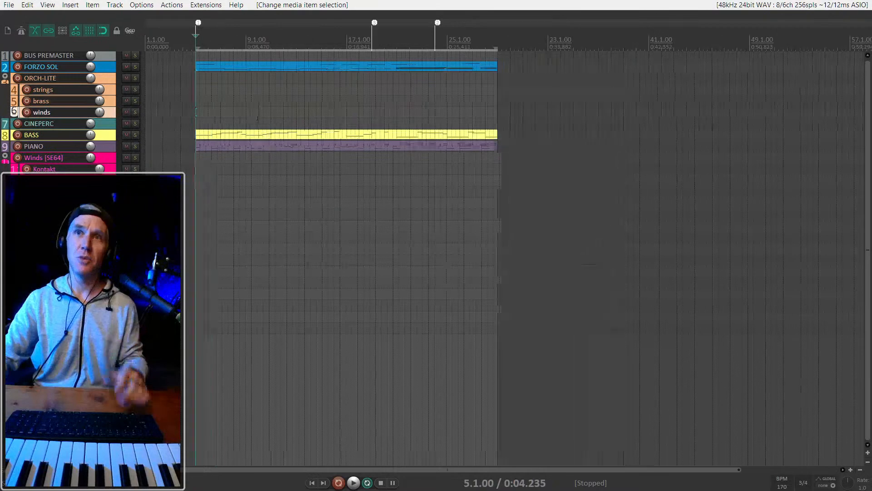
scroll(80, 129, "up", 1)
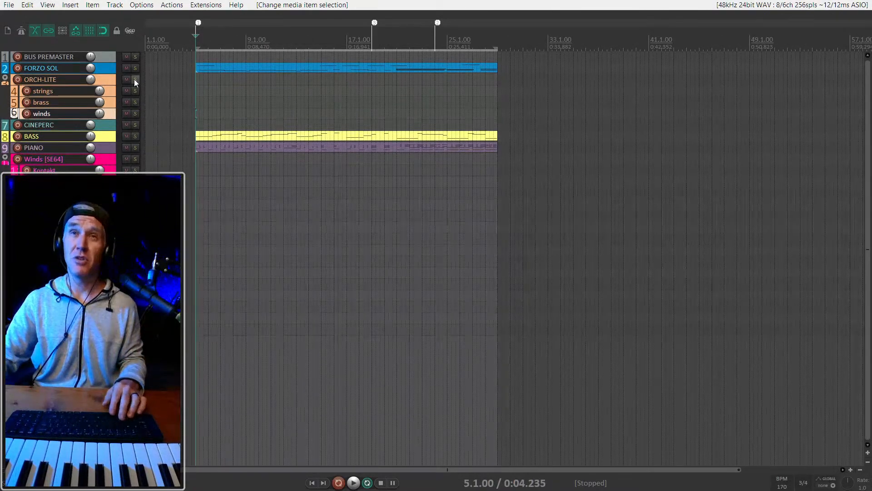
left_click(116, 66)
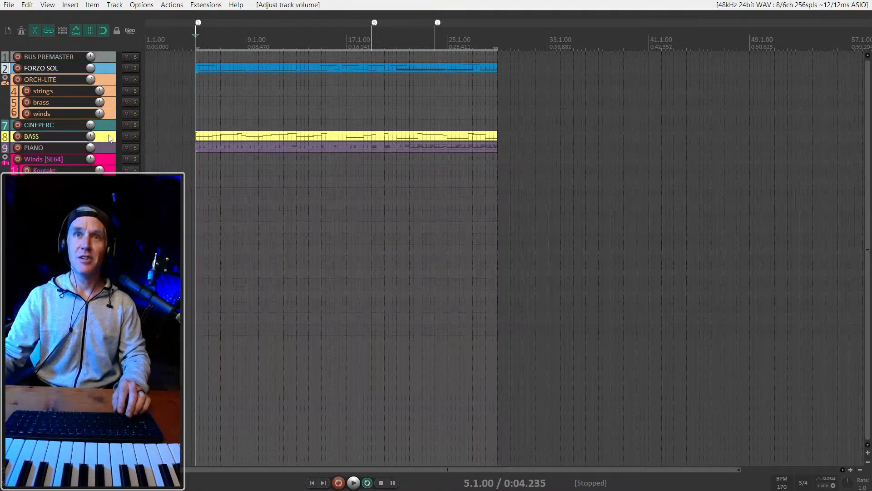
left_click(109, 138)
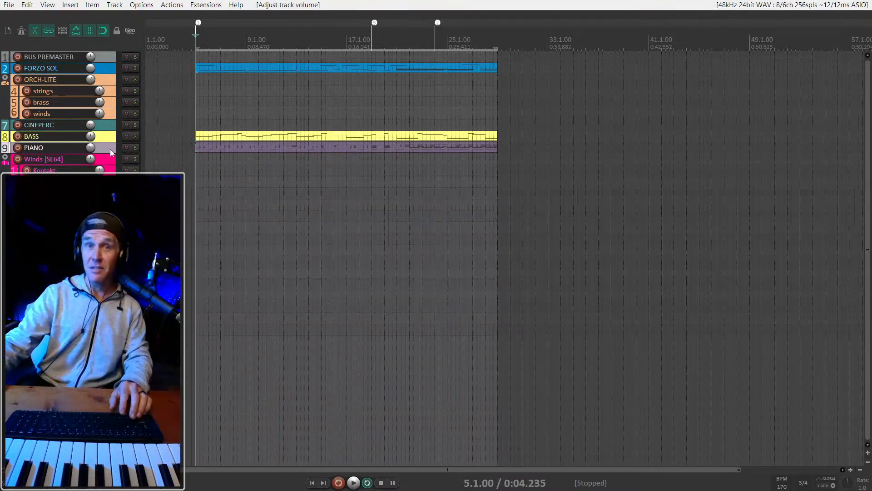
scroll(109, 149, "down", 2)
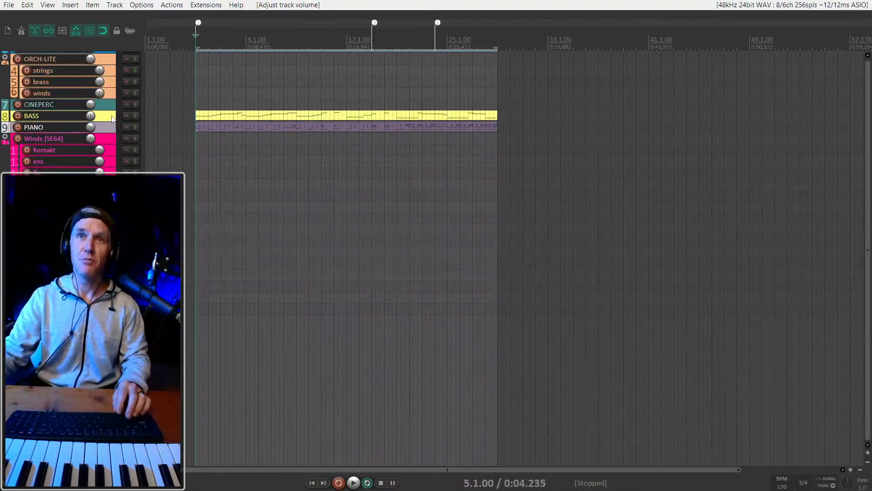
scroll(112, 117, "up", 2)
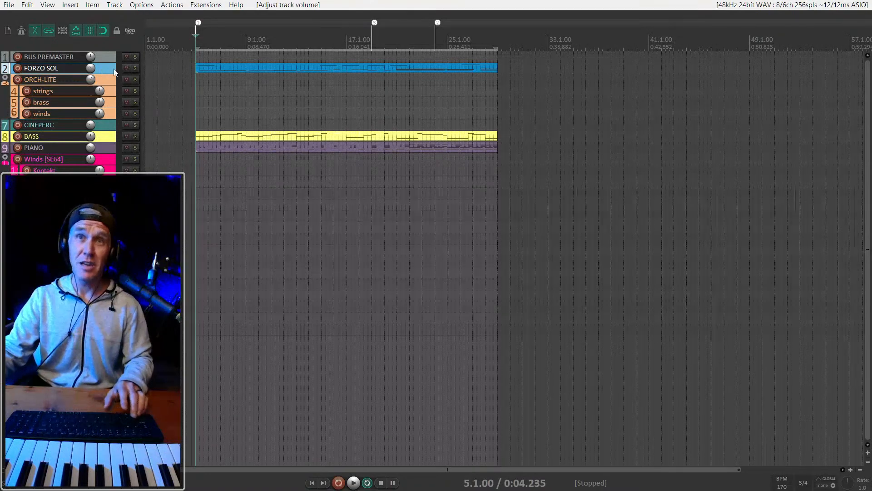
Enlarge the FORZO SOL track's height and select its MIDI item.
scroll(113, 73, "up", 11)
scroll(202, 99, "up", 3)
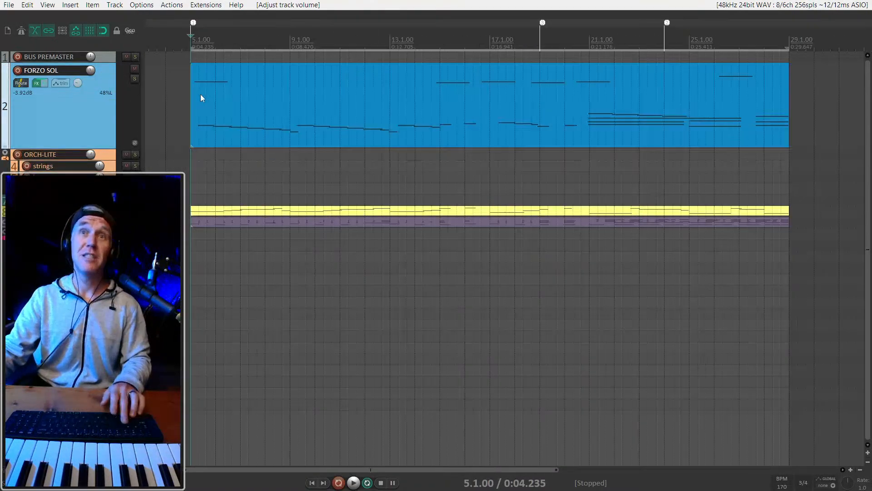
left_click(243, 111)
scroll(243, 111, "down", 2)
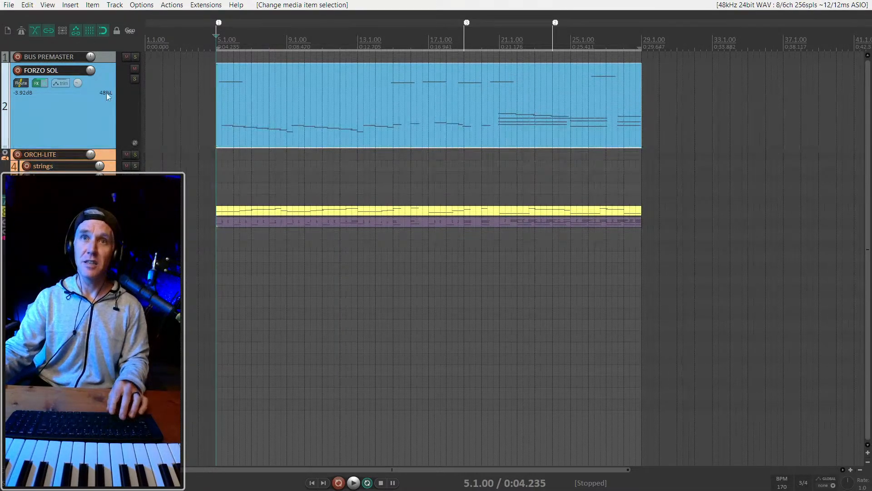
scroll(207, 125, "up", 3)
scroll(207, 125, "down", 3)
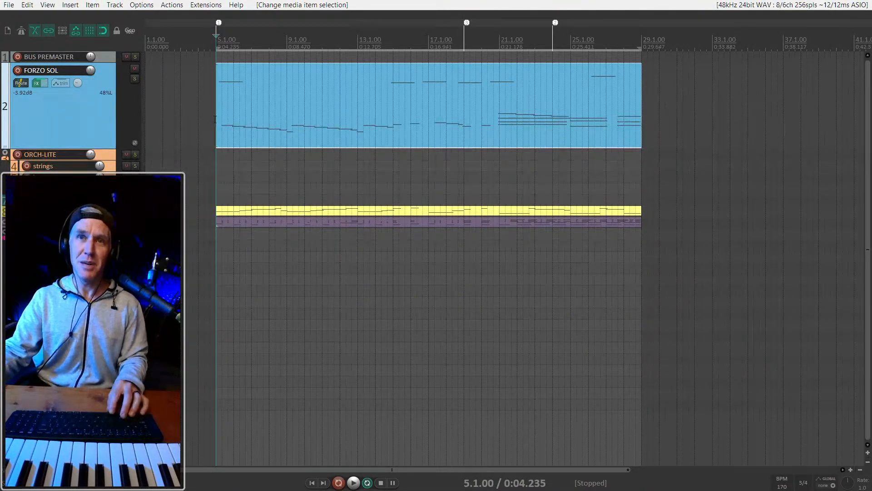
Play the arrangement from the start of measure 5 and raise the FORZO SOL track volume to 0.00 dB.
left_click(213, 118)
scroll(213, 118, "up", 4)
left_click(222, 121)
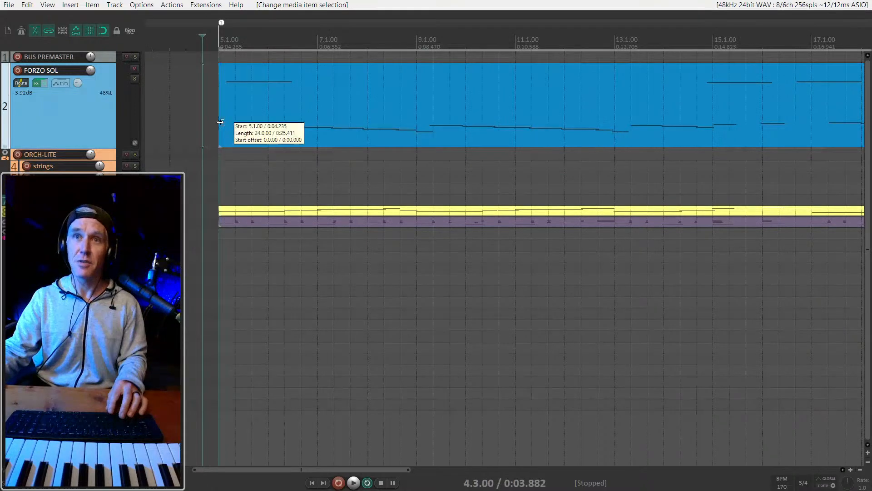
key("space")
scroll(280, 126, "down", 4)
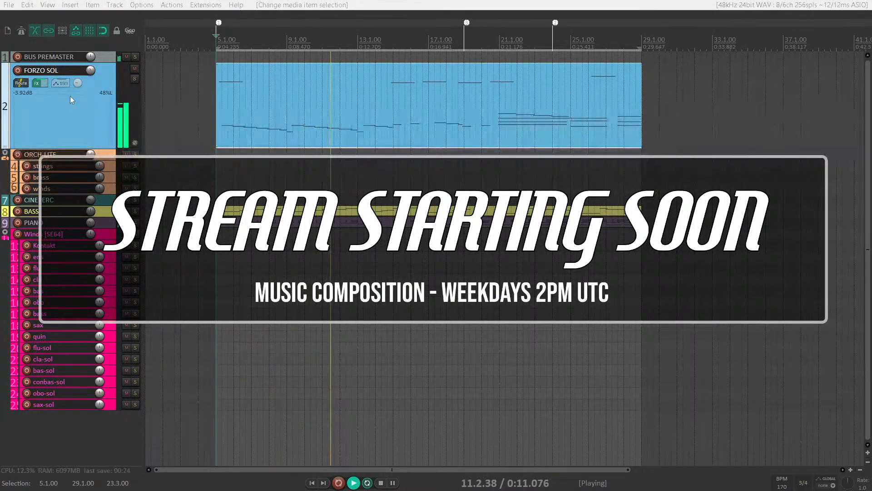
scroll(91, 70, "up", 3)
scroll(91, 70, "up", 3)
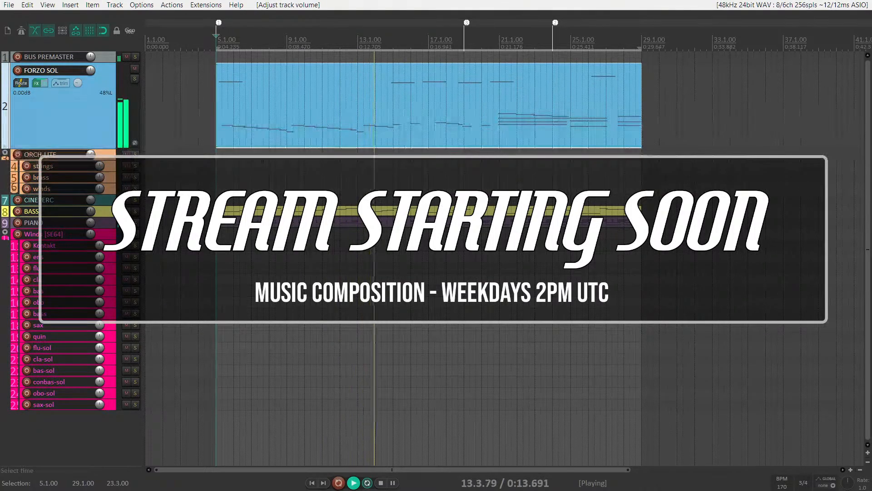
Arm the sax track for recording and lower the FORZO SOL track volume slightly during playback.
left_click(103, 329)
key("F7")
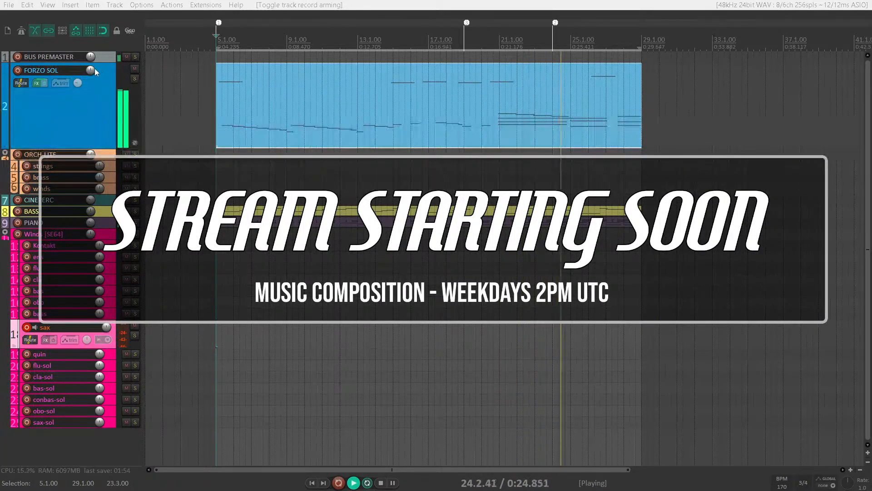
left_click_drag(90, 71, 91, 77)
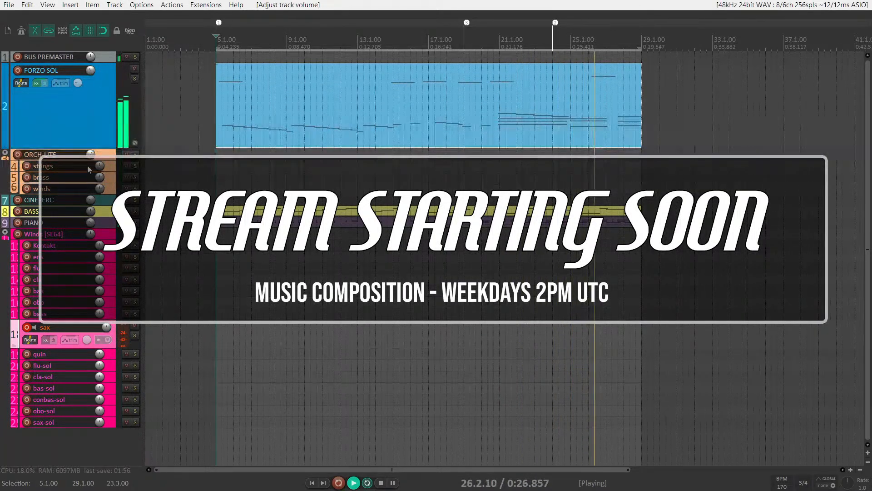